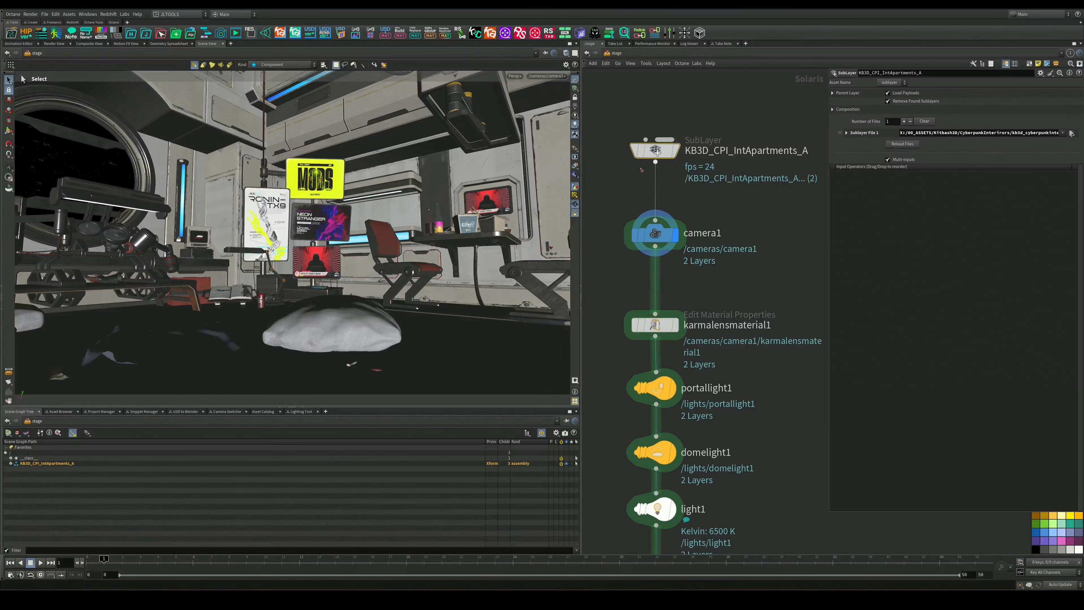
Examine camera1's Karma lens shader settings and the lens distortion projection options of karmalensmaterial1.
click(656, 233)
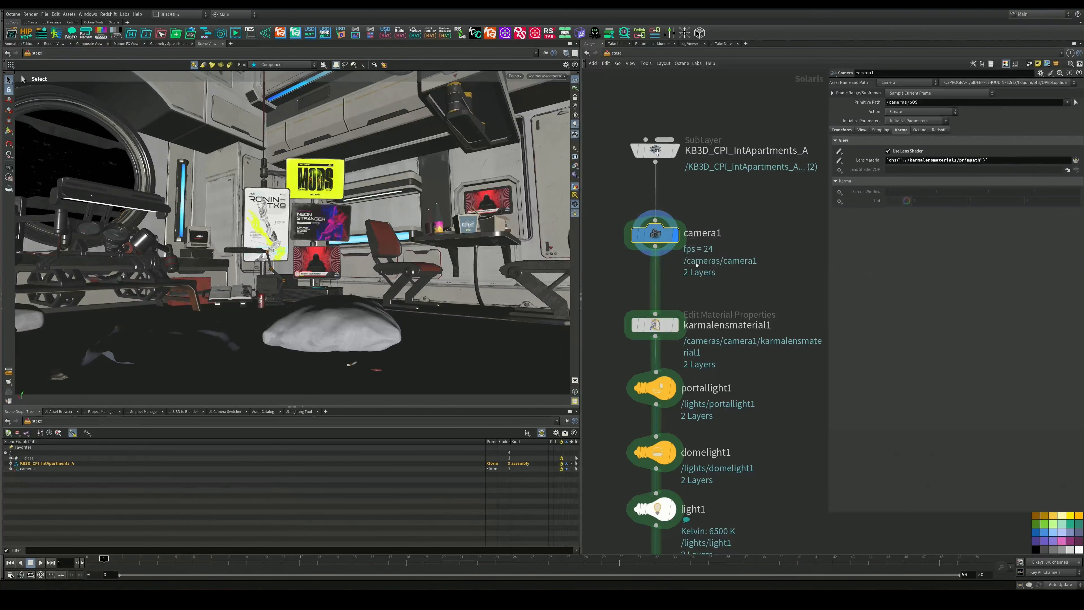
middle_drag(709, 265, 709, 199)
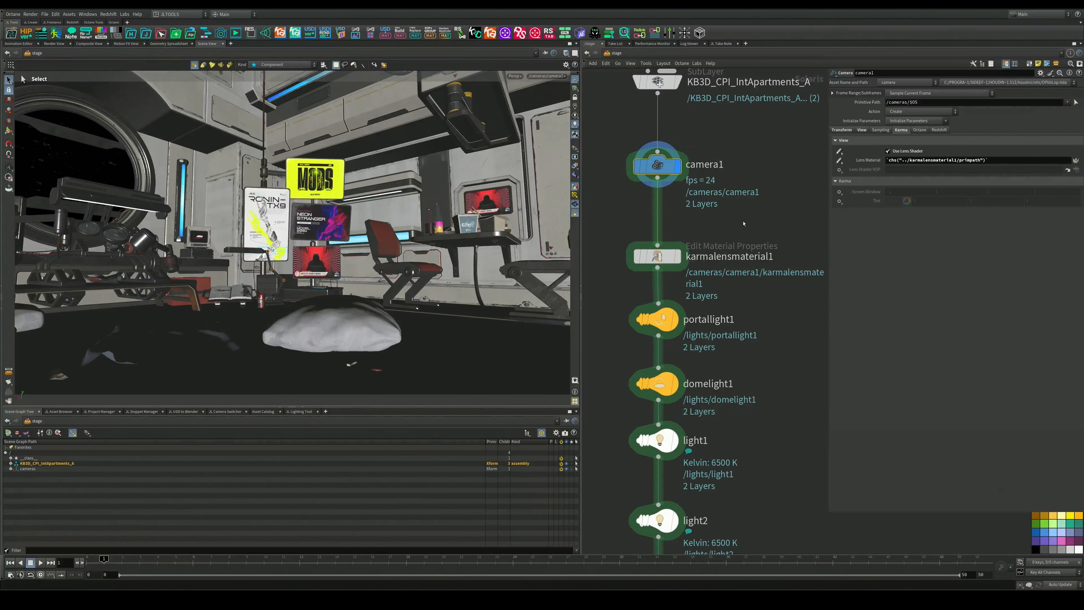
drag(673, 262, 669, 247)
click(670, 247)
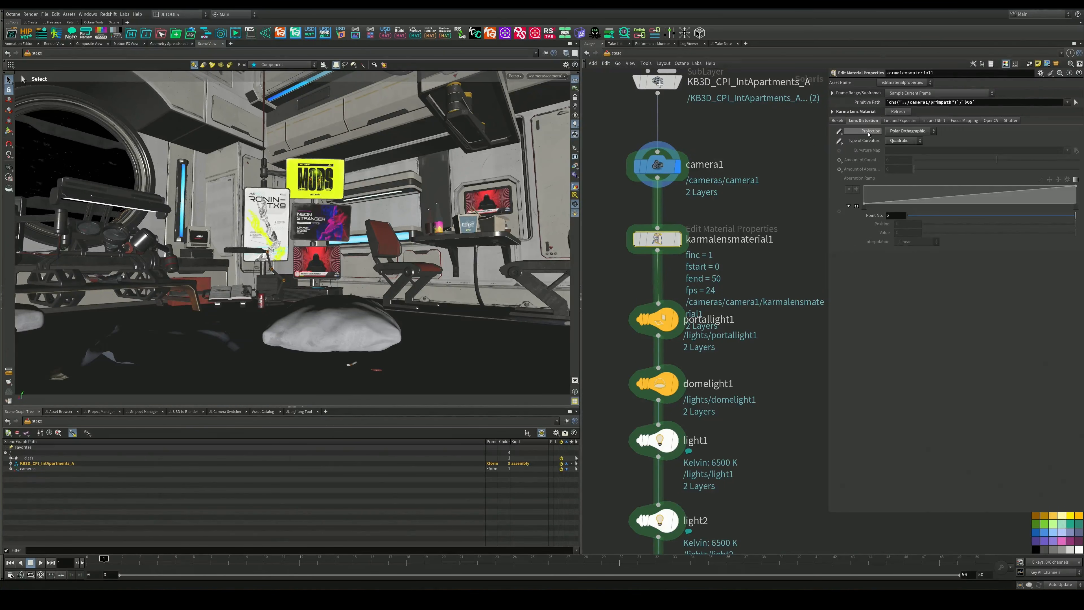
click(841, 135)
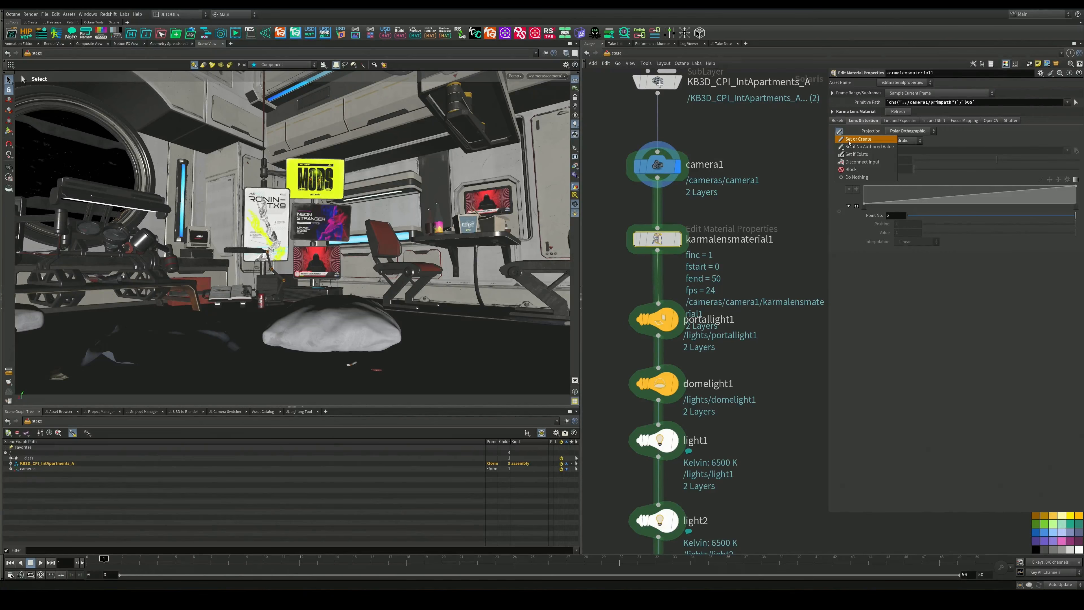
click(849, 140)
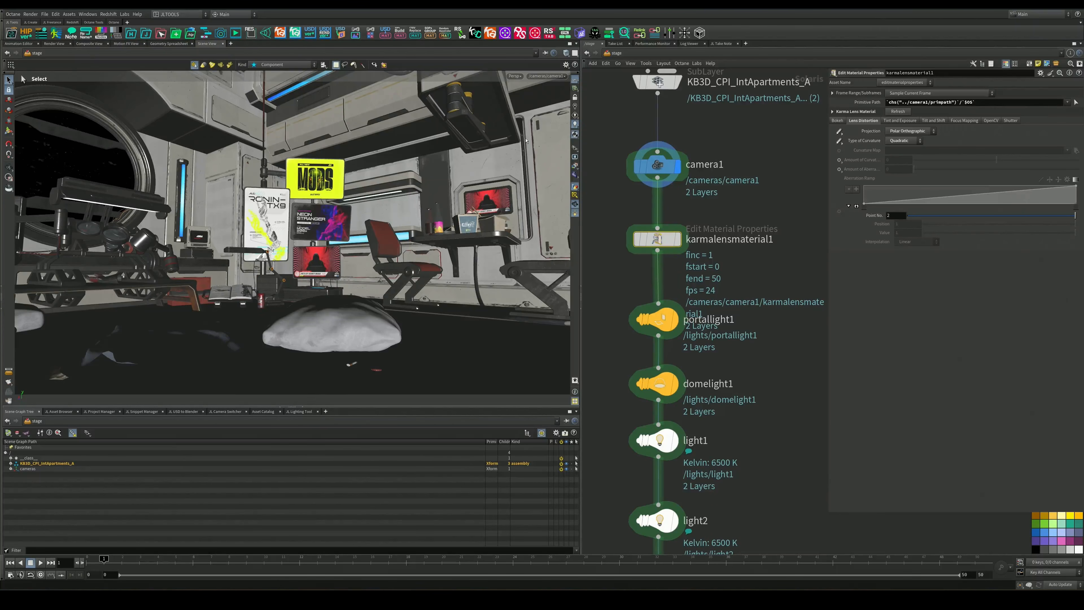
Set the display flag on karmalensmaterial1 and switch the viewport renderer to Karma CPU.
key(r)
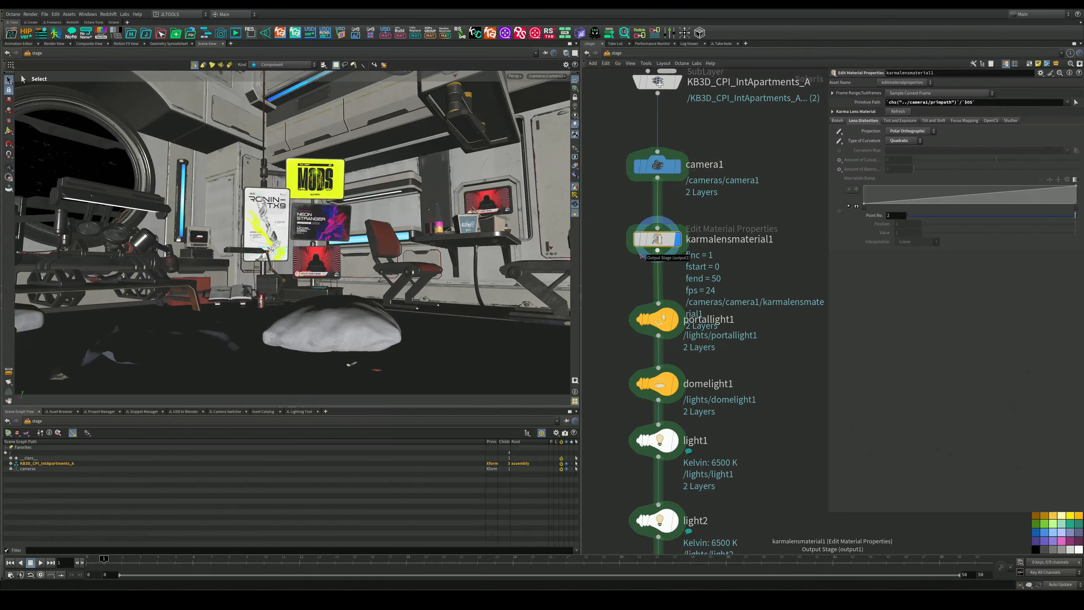
click(513, 76)
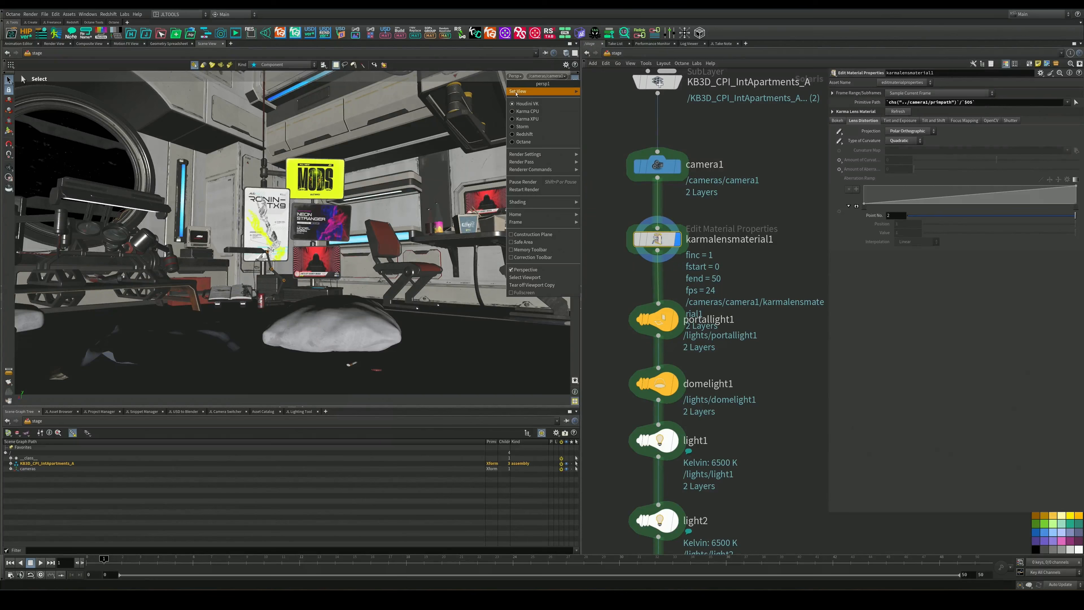
click(520, 112)
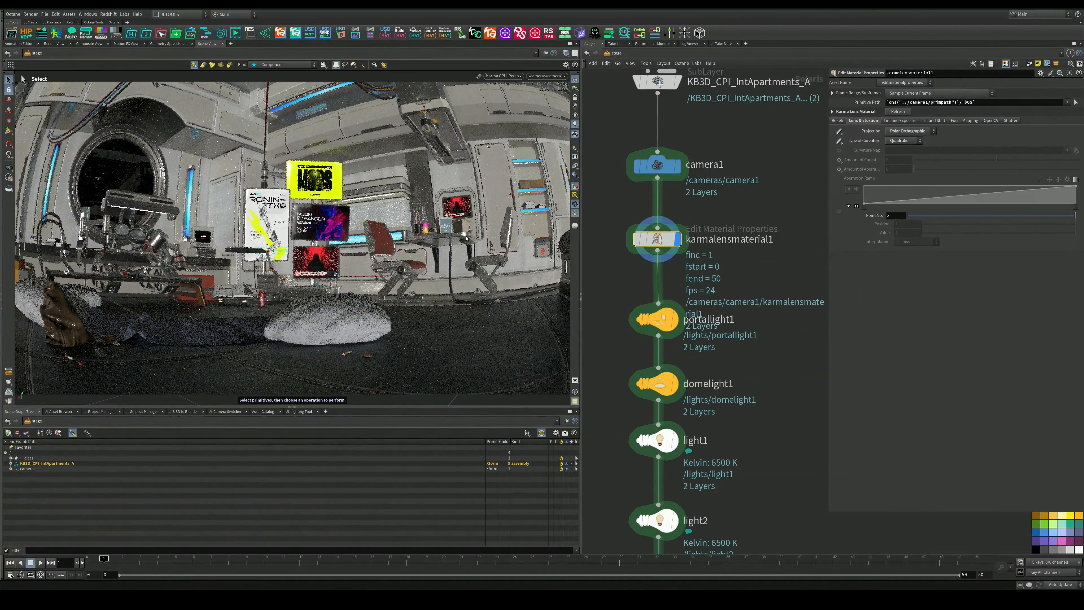
Show domelight1's base properties and move the display flag to domelight1 to render the portal and dome lighting.
scroll(775, 233, down, 3)
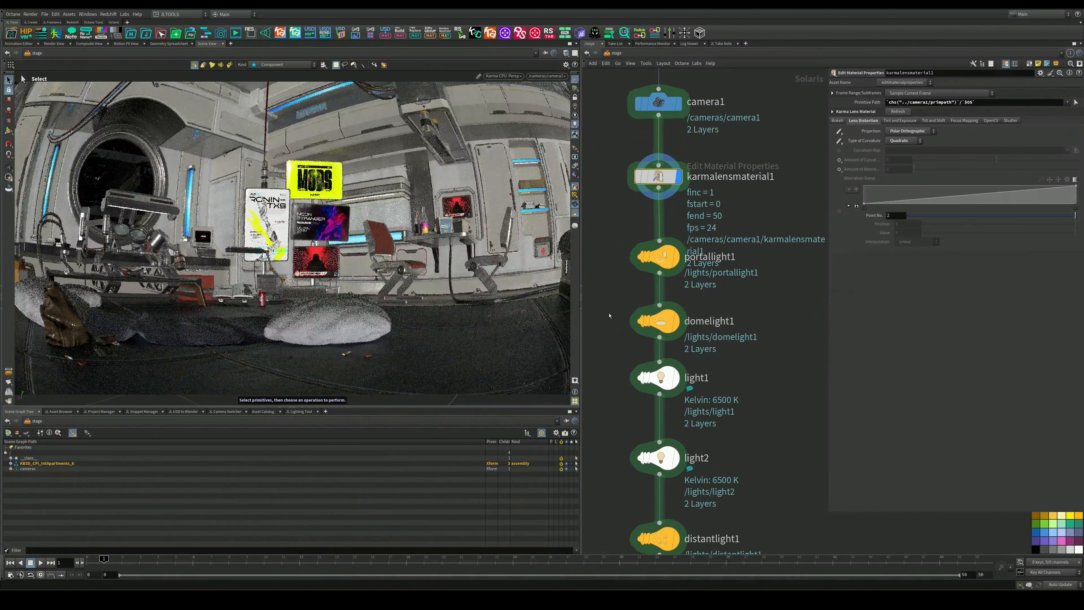
scroll(705, 231, up, 4)
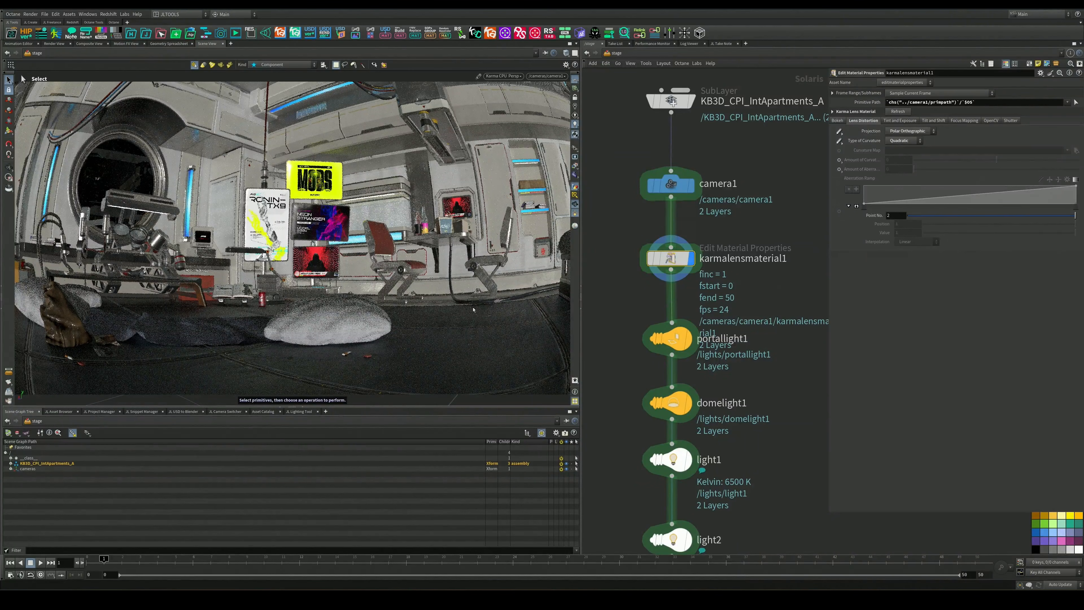
middle_drag(742, 288, 741, 197)
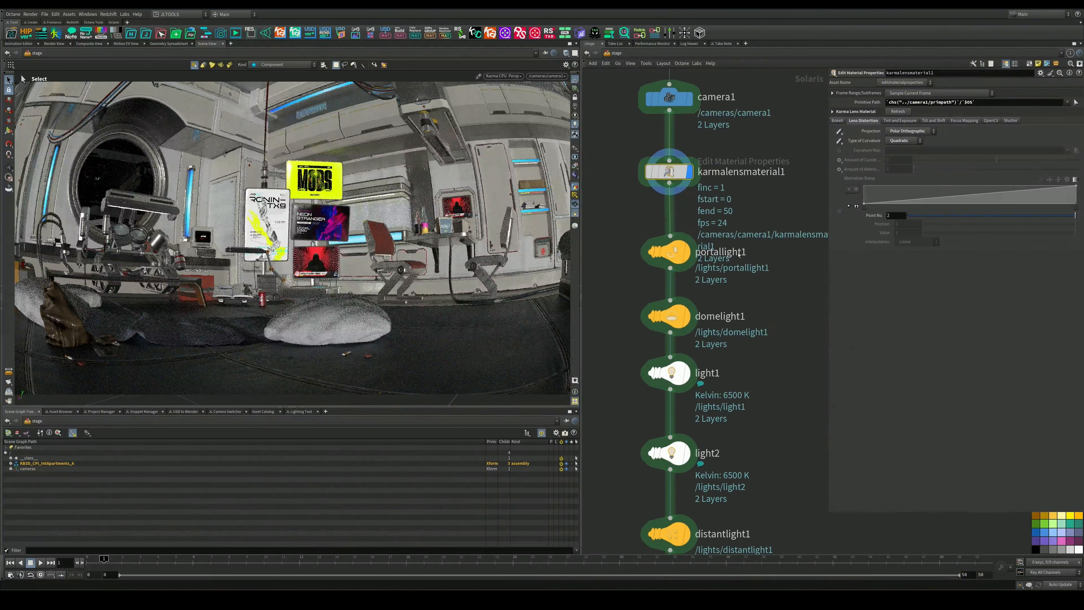
middle_drag(739, 255, 758, 183)
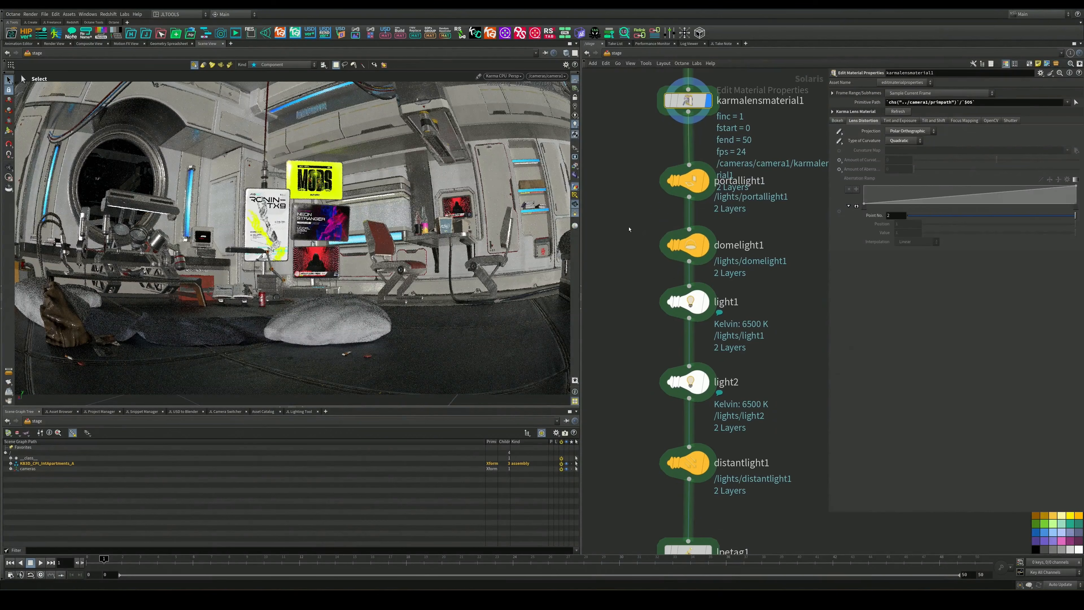
middle_drag(629, 230, 621, 302)
drag(620, 228, 643, 335)
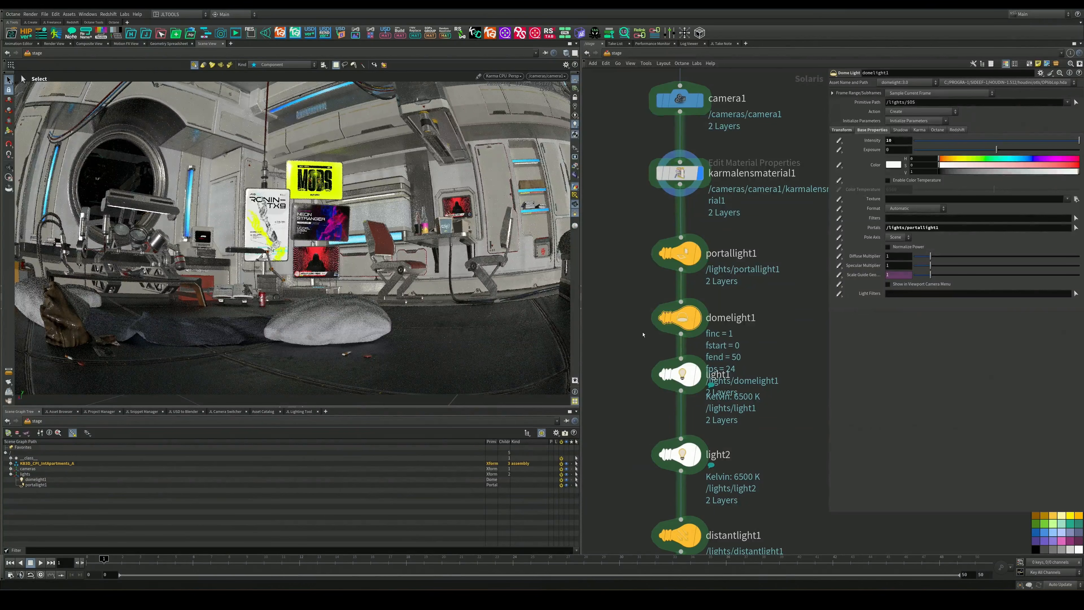
middle_drag(643, 334, 630, 232)
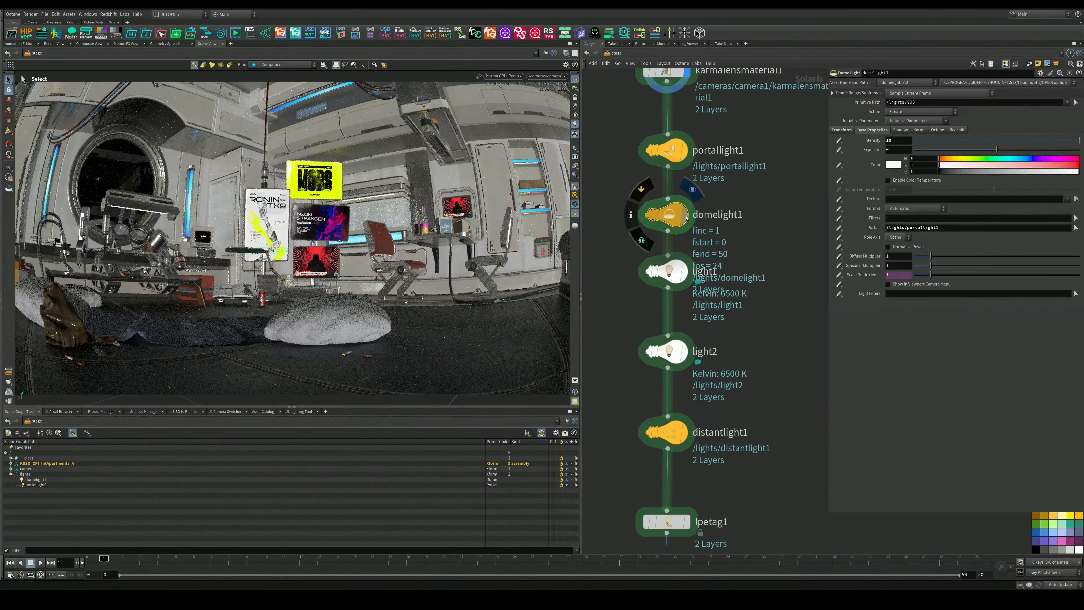
click(692, 189)
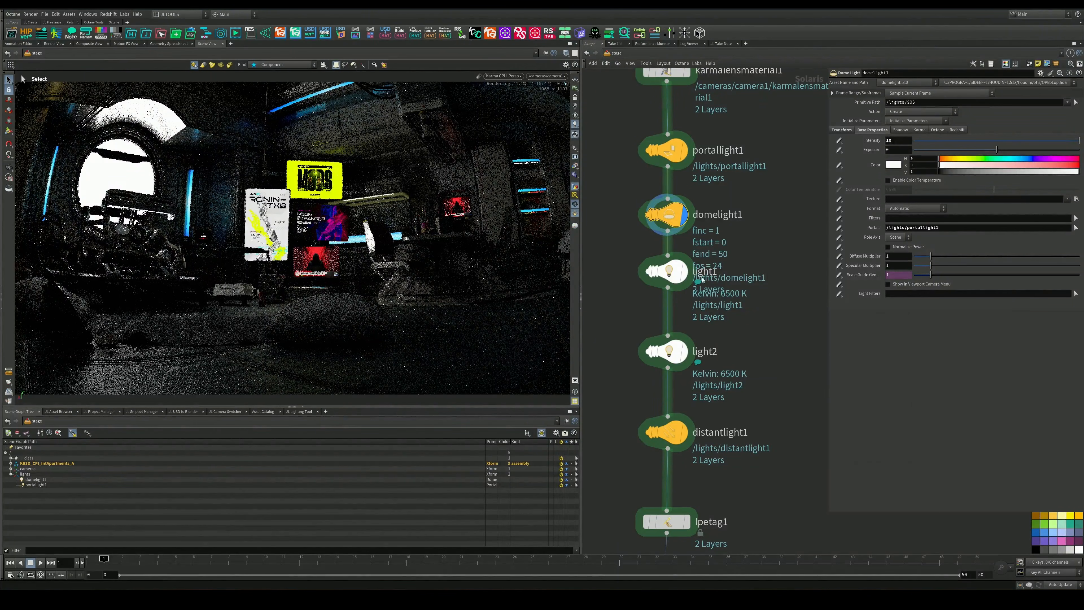
Move the display flag to light1 and on to light2 to preview both area lights in the render.
click(686, 278)
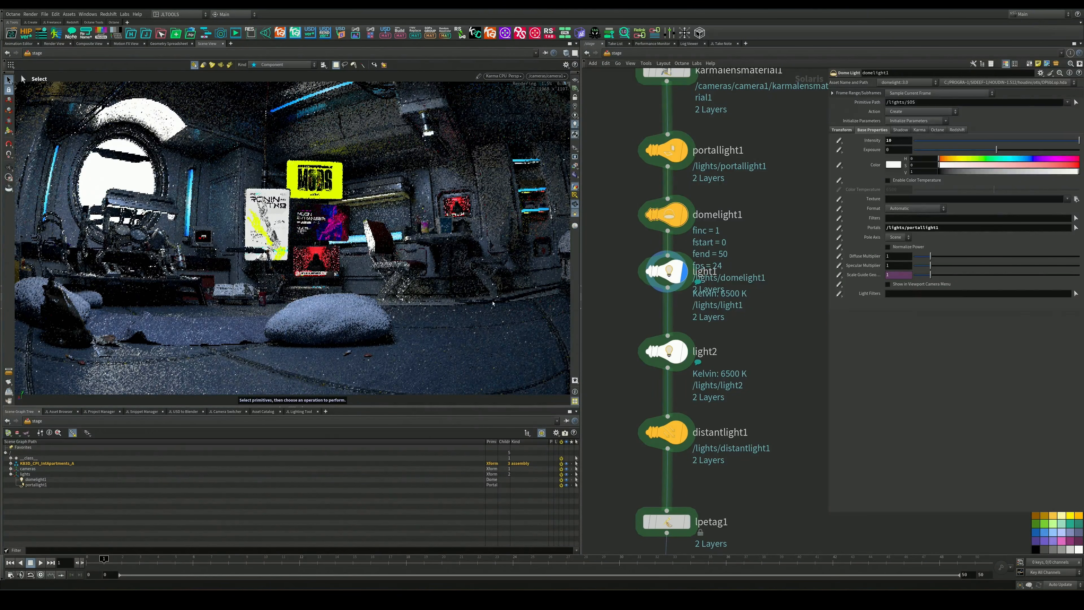
middle_drag(719, 322, 711, 255)
mouse_move(678, 292)
click(685, 259)
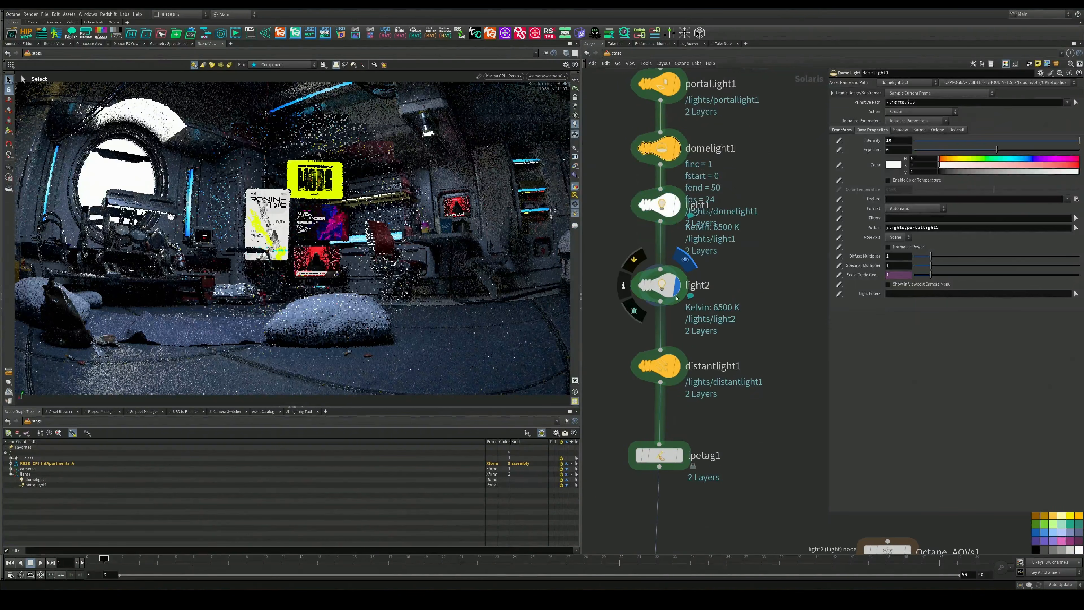
Move the display flag to distantlight1 and align that node beneath light2.
drag(719, 264, 656, 312)
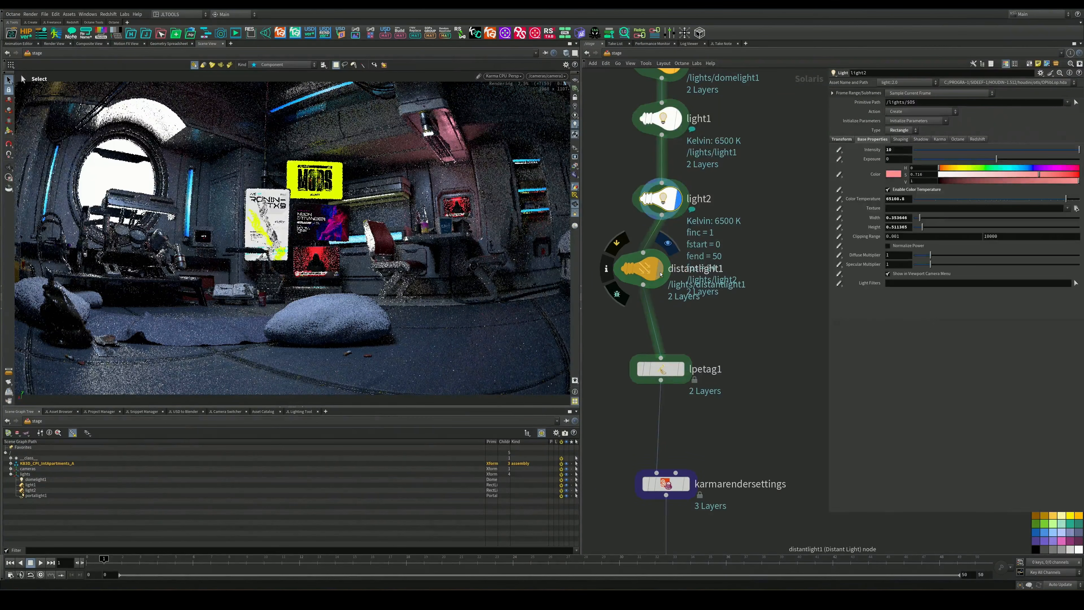
click(660, 273)
drag(653, 271, 672, 274)
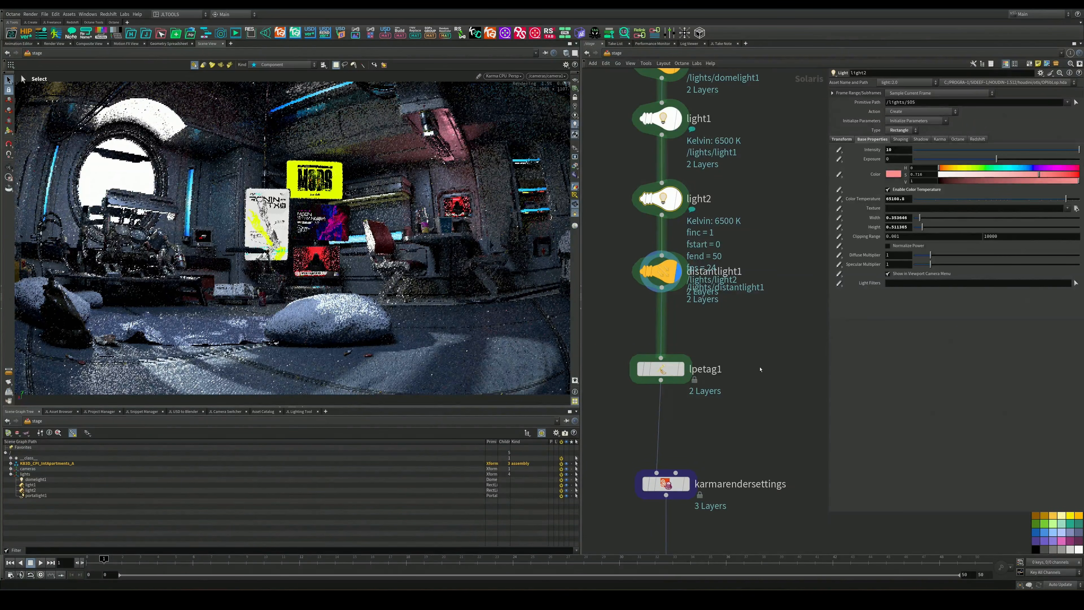
Delete the existing lpetag1 and karmarendersettings nodes below distantlight1.
middle_drag(760, 369, 758, 287)
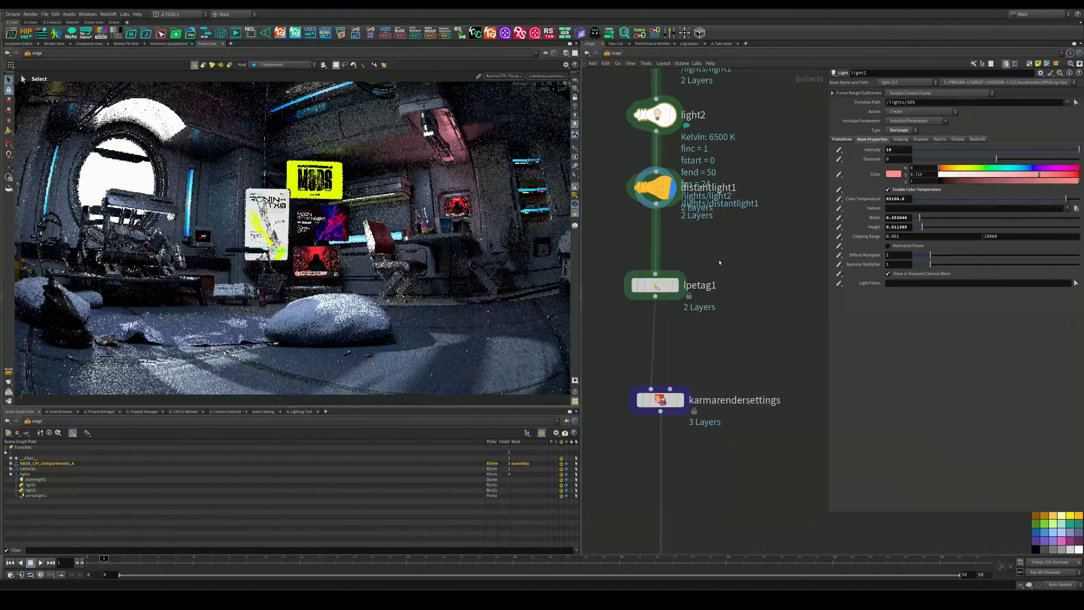
click(658, 285)
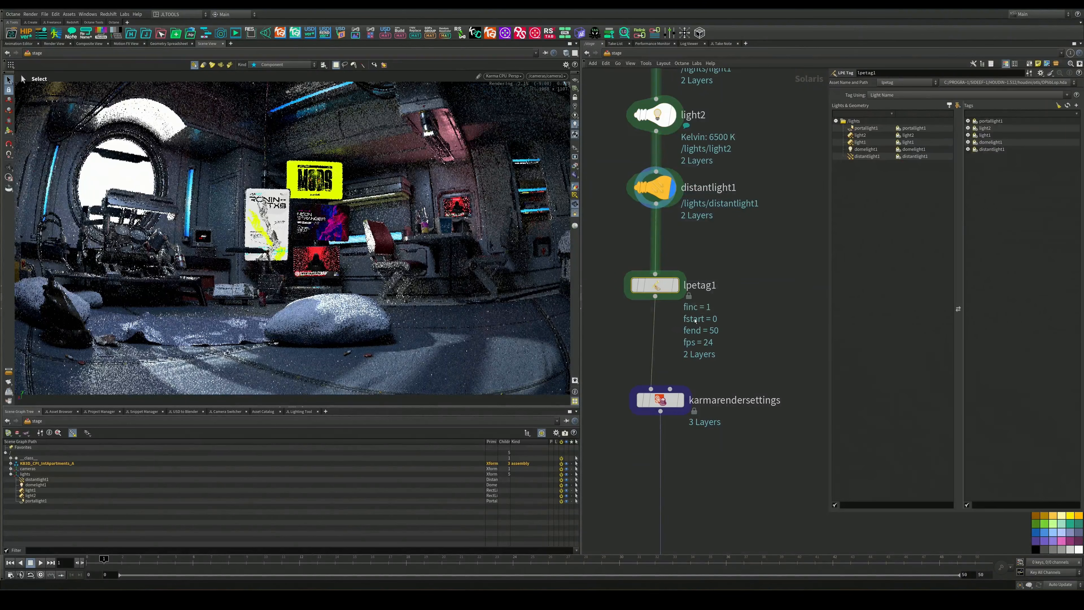
key(Delete)
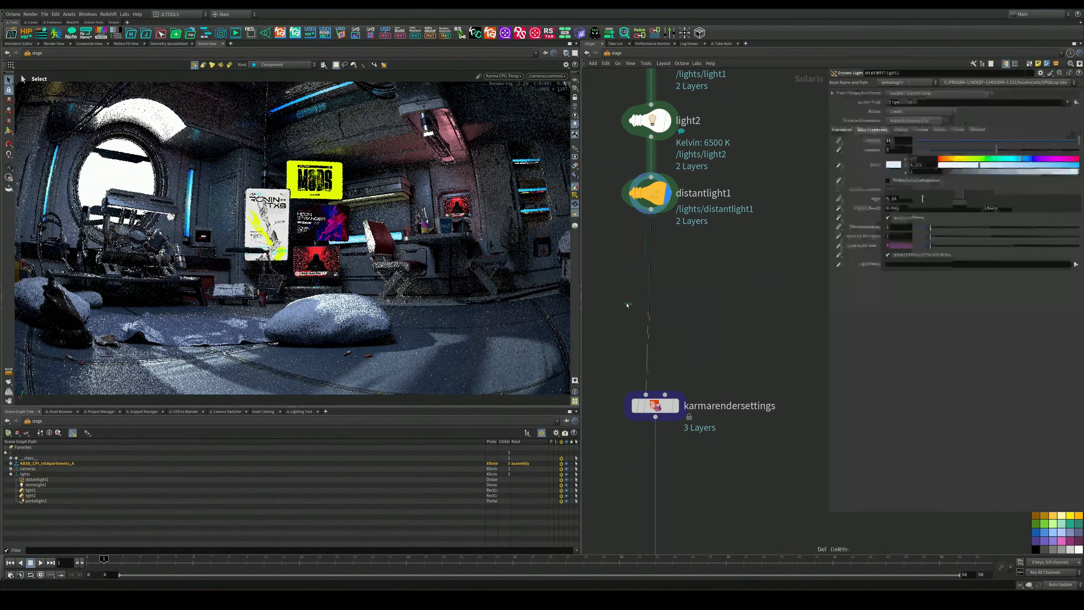
key(Tab)
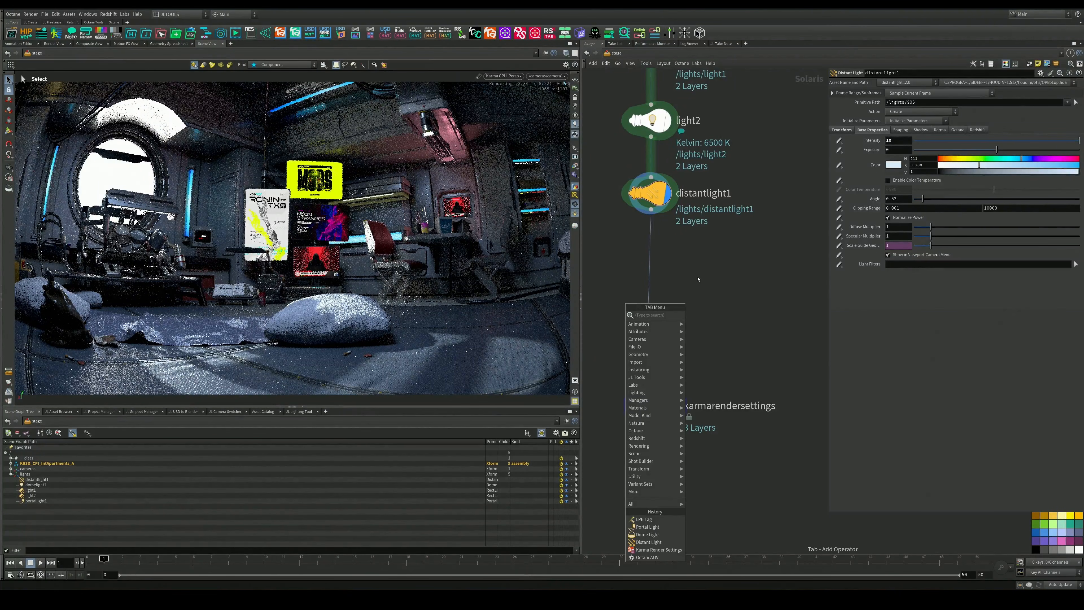
key(Escape)
drag(722, 323, 627, 445)
key(Delete)
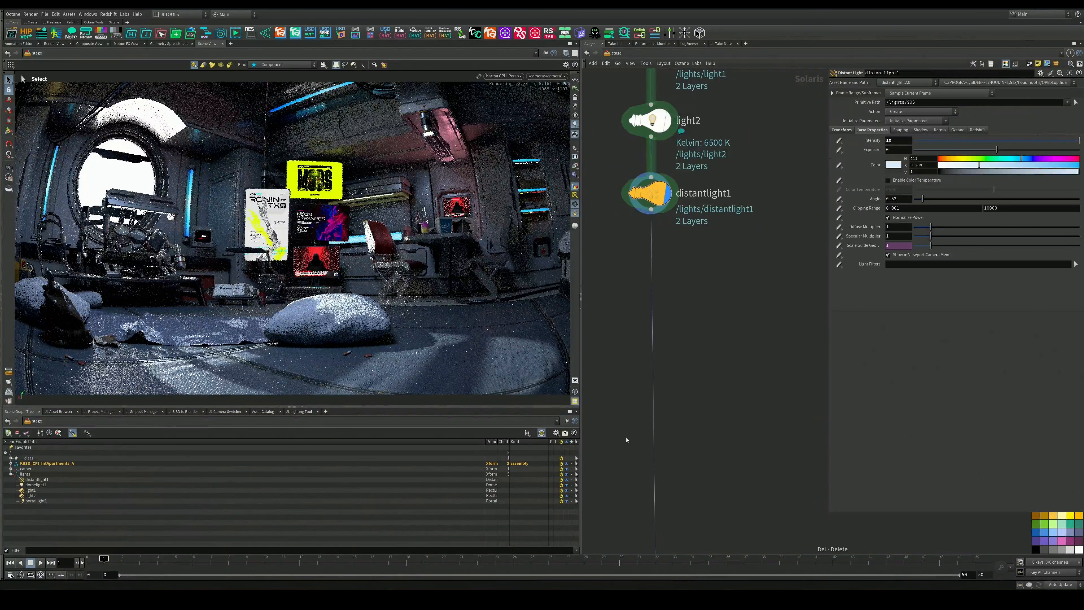
Add an LPE Tag node and insert it into the network directly below distantlight1.
key(Tab)
text(le)
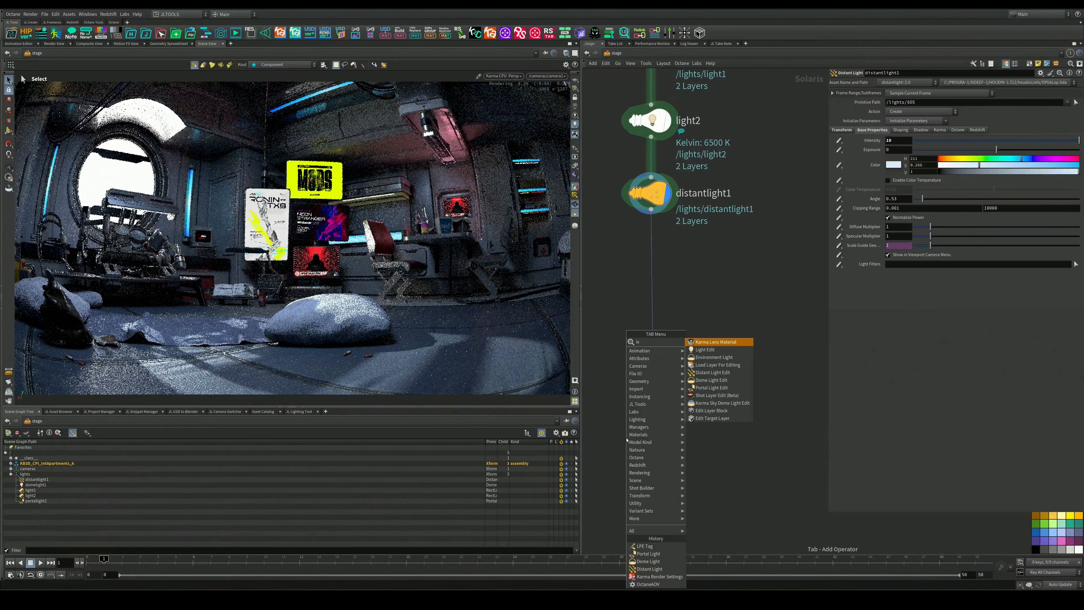
key(BackSpace)
key(BackSpace)
text(LEP)
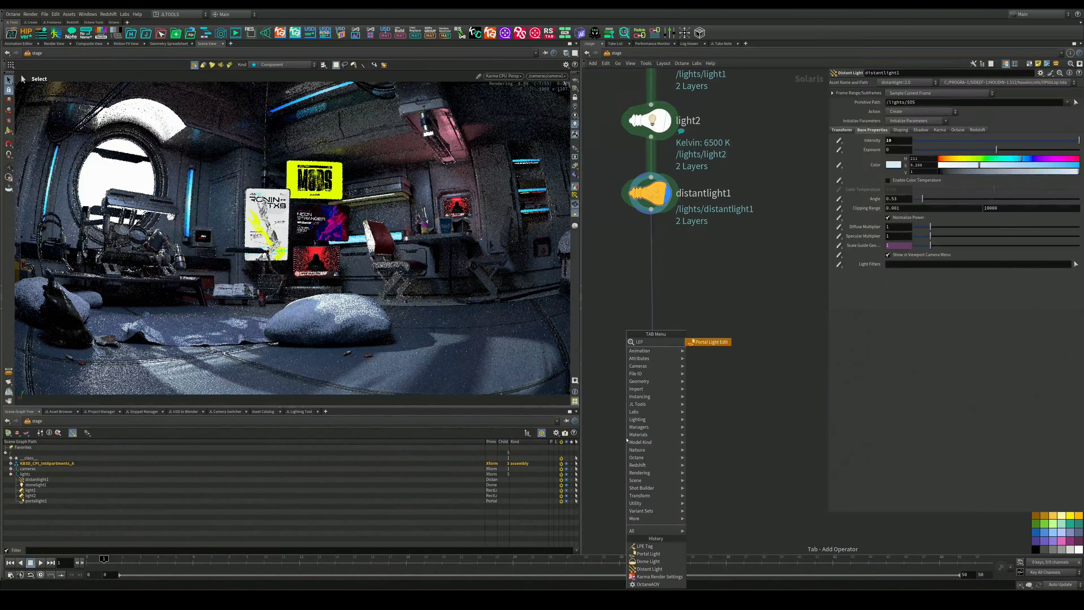
key(BackSpace)
key(BackSpace)
text(PE)
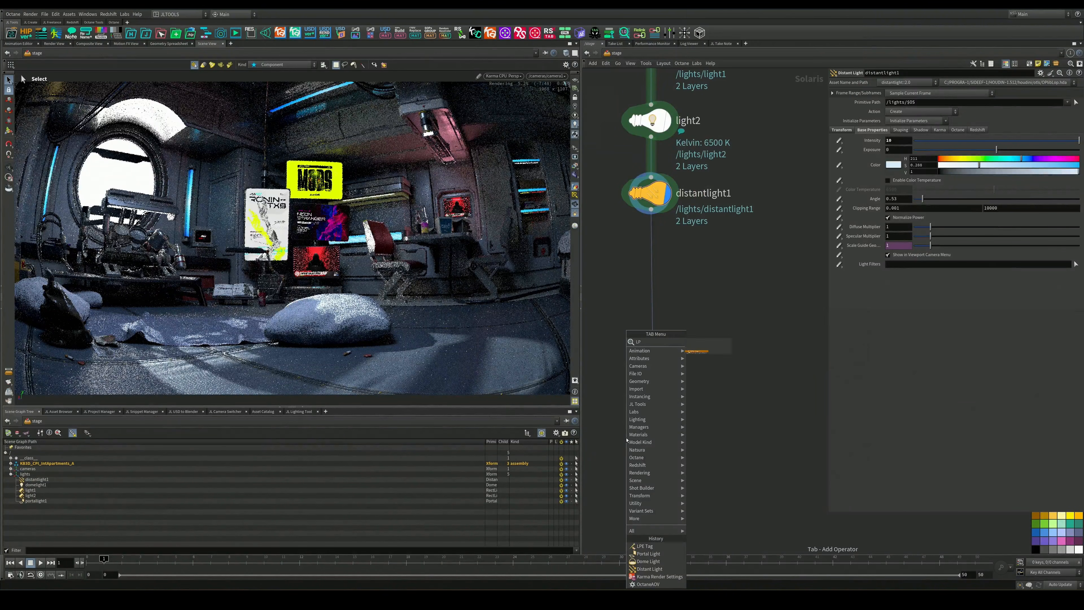
key(Return)
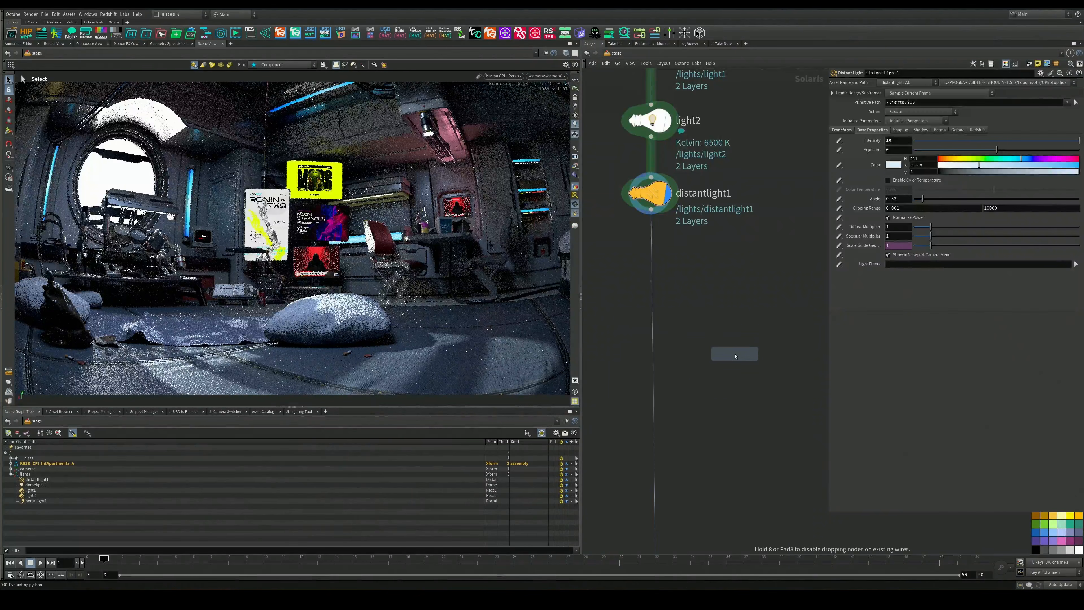
click(736, 354)
drag(737, 354, 656, 326)
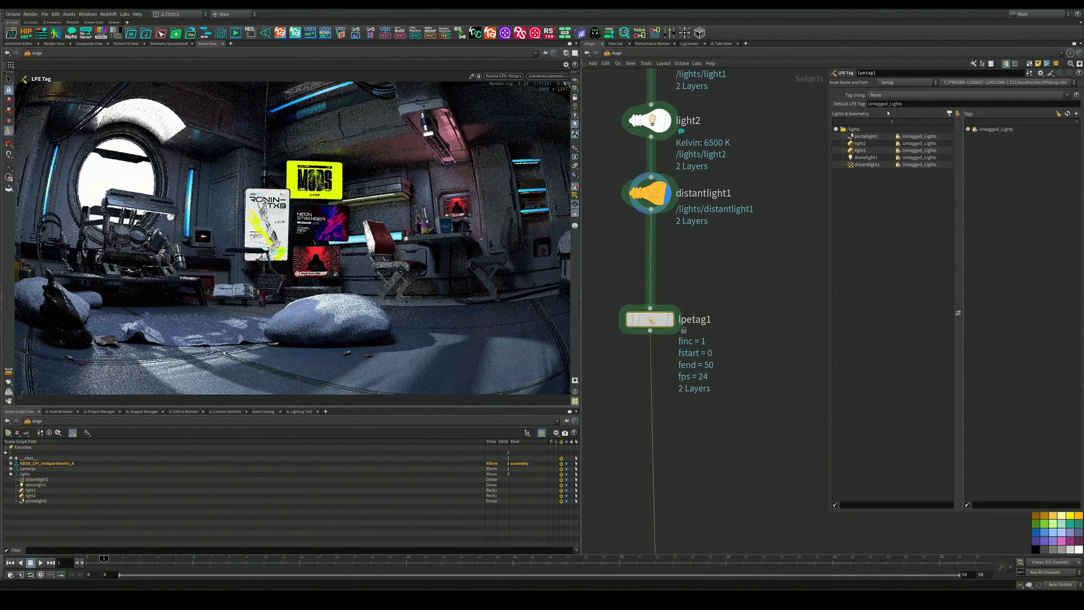
Compare the Light Name, Light Index and Type Name tagging modes of the LPE Tag node, and set Tag Using to Light Name.
click(885, 96)
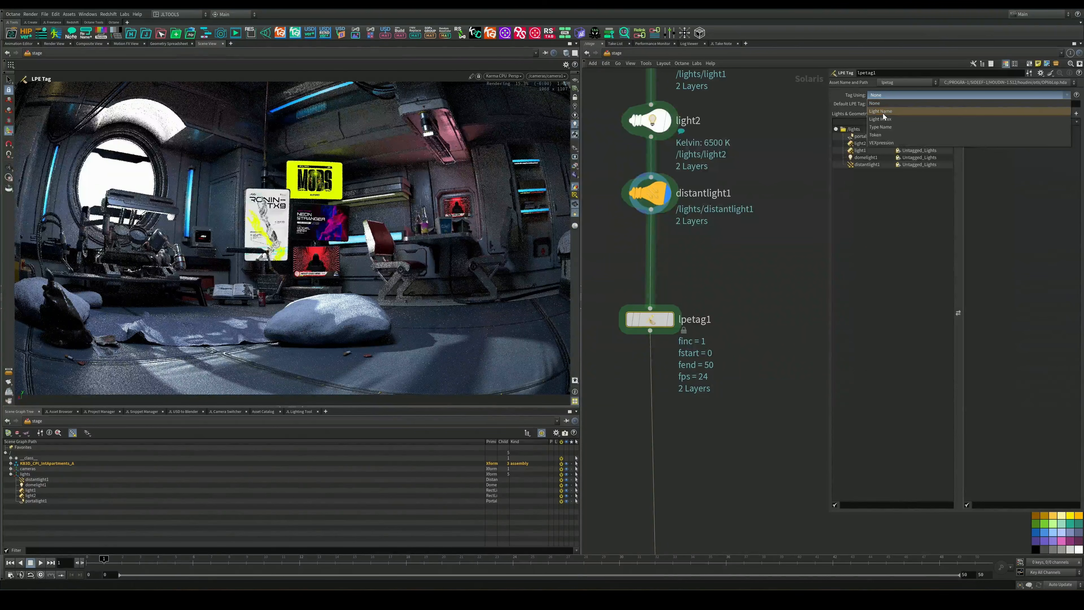
click(882, 110)
click(882, 95)
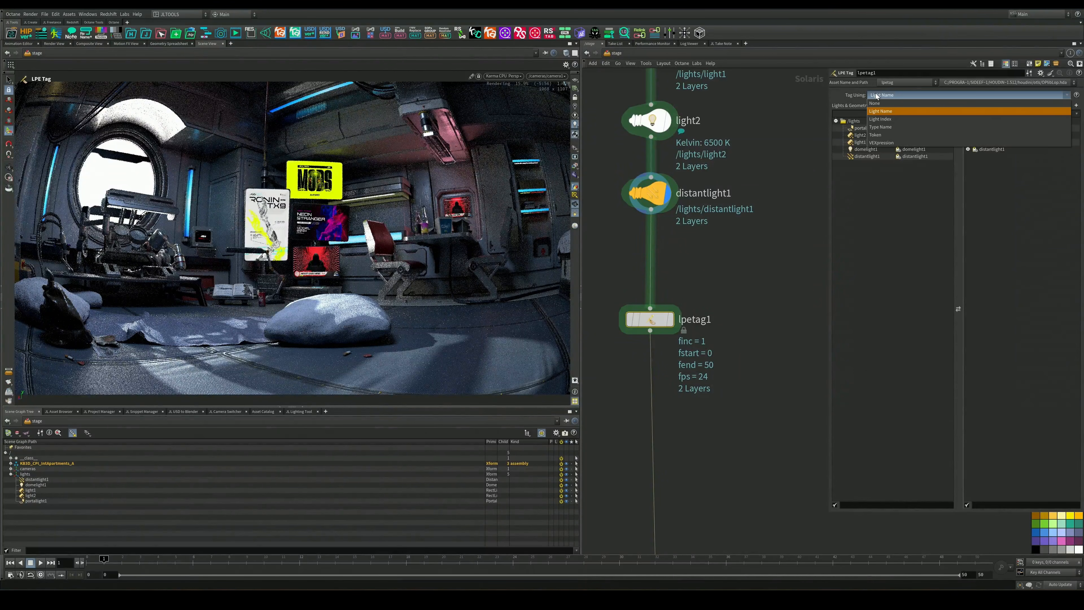
click(880, 119)
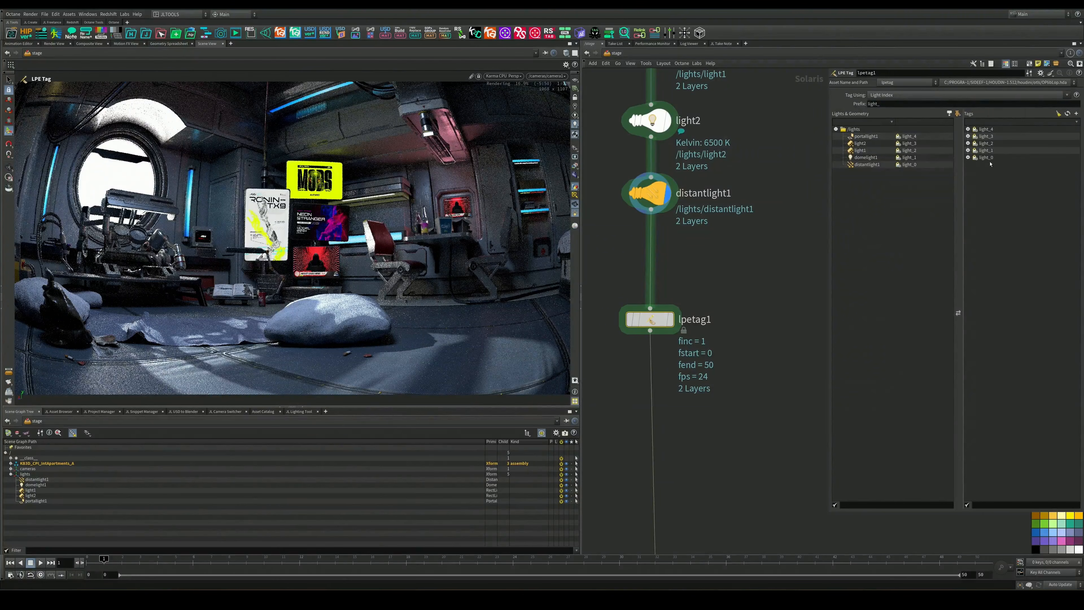
click(883, 95)
click(886, 125)
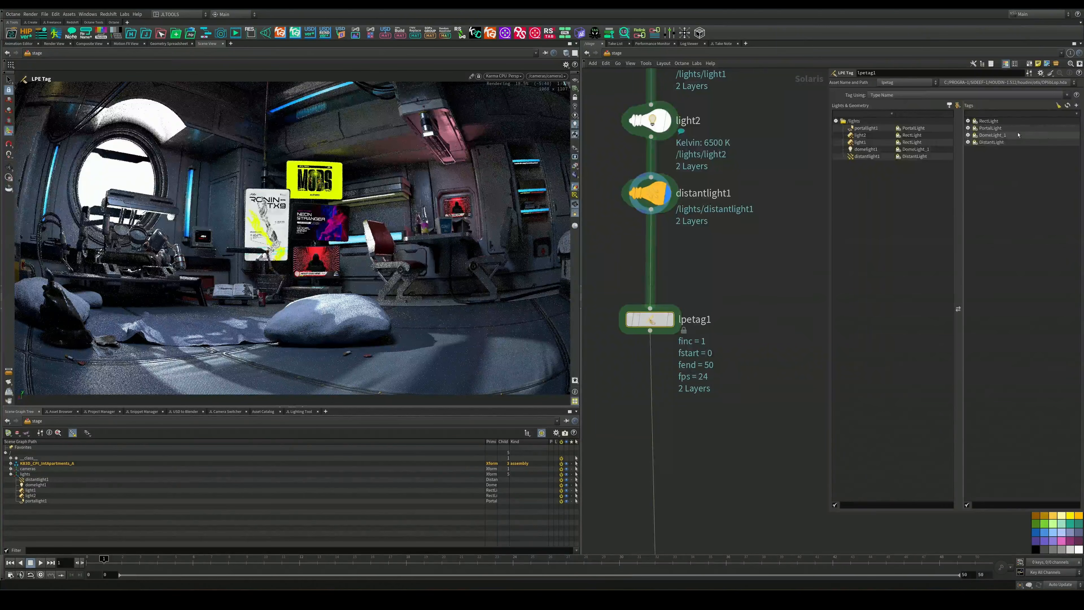
click(897, 96)
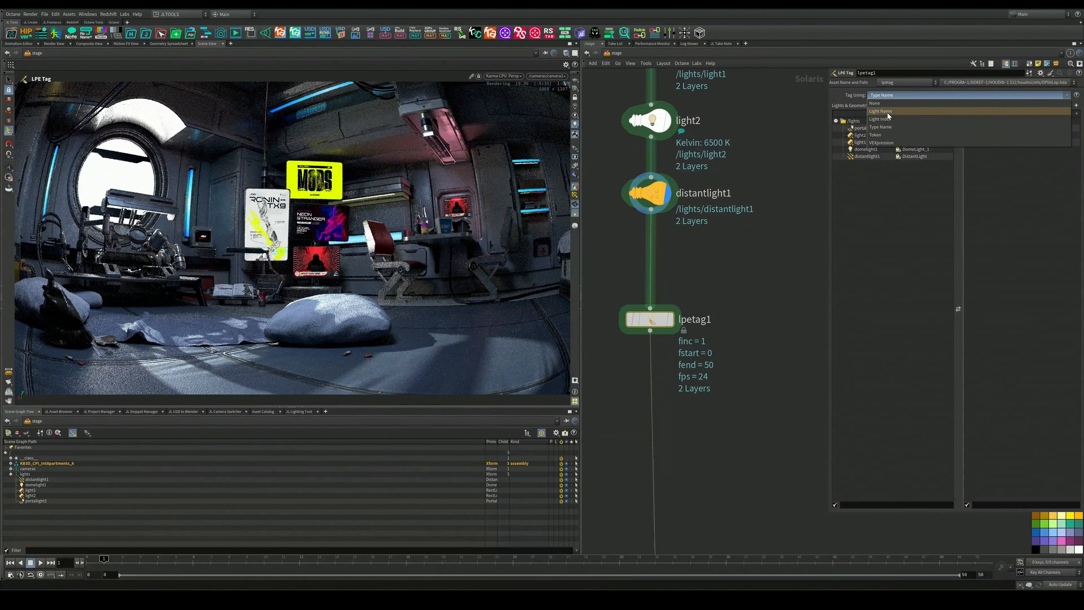
click(884, 111)
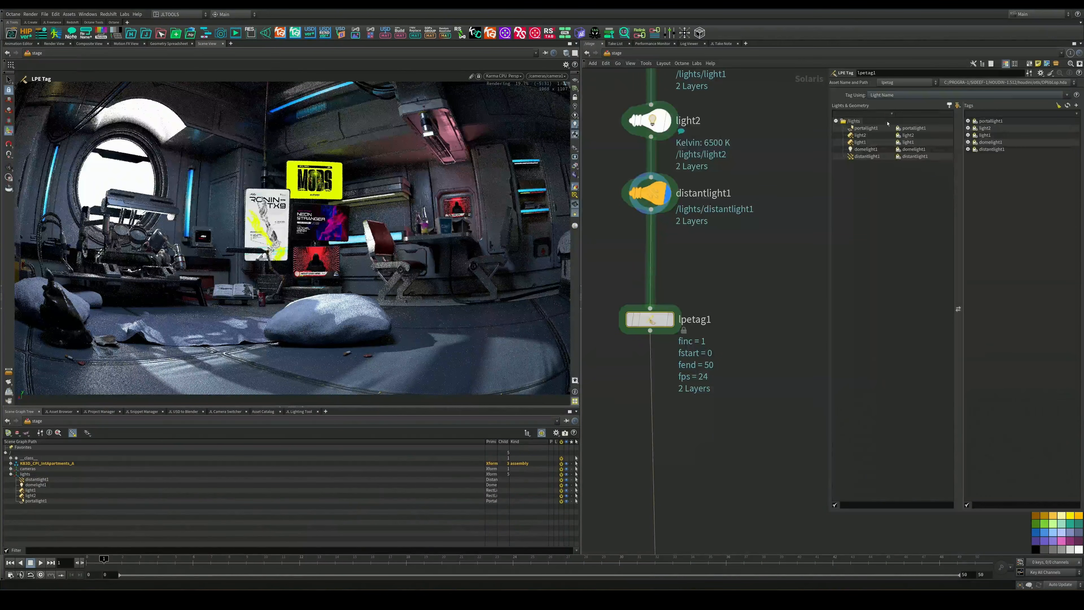
Add a Karma Render Settings node between lpetag1 and the CyberpunkLighting render node.
middle_drag(739, 186, 726, 364)
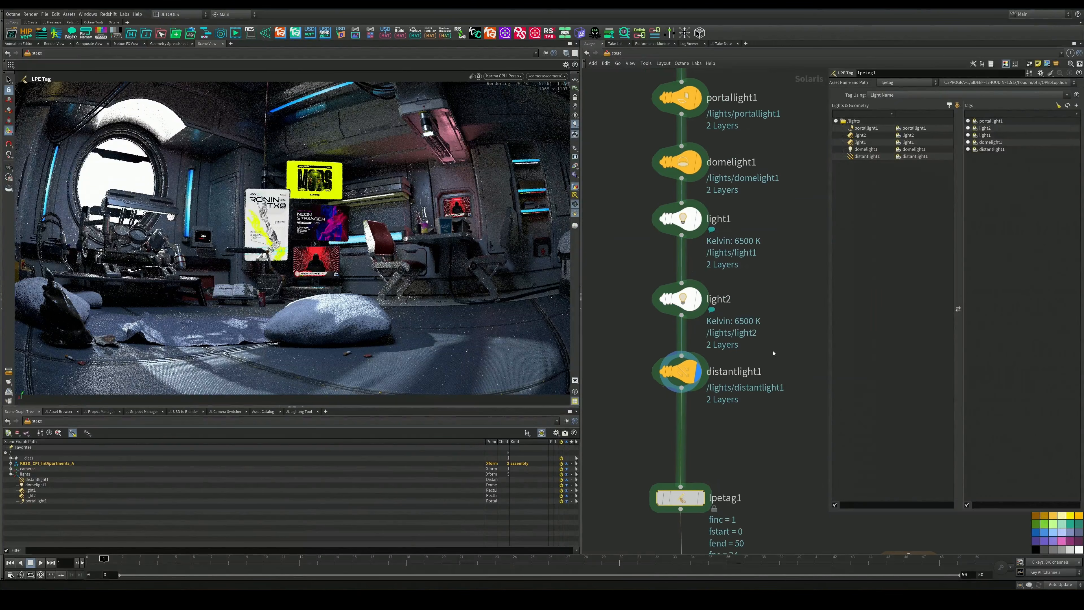
middle_drag(751, 302, 761, 142)
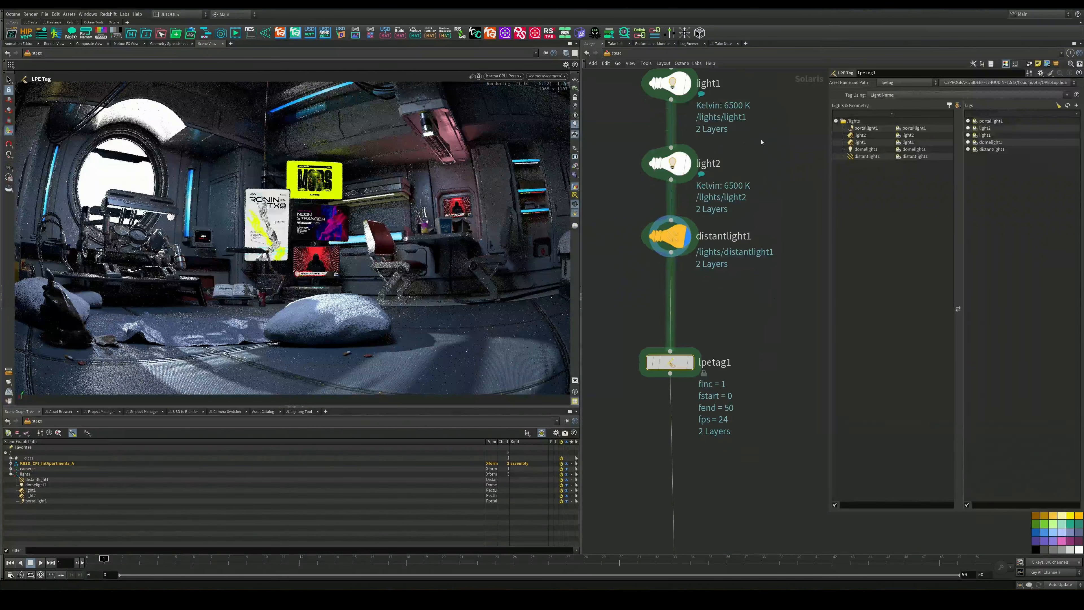
middle_drag(719, 334, 739, 220)
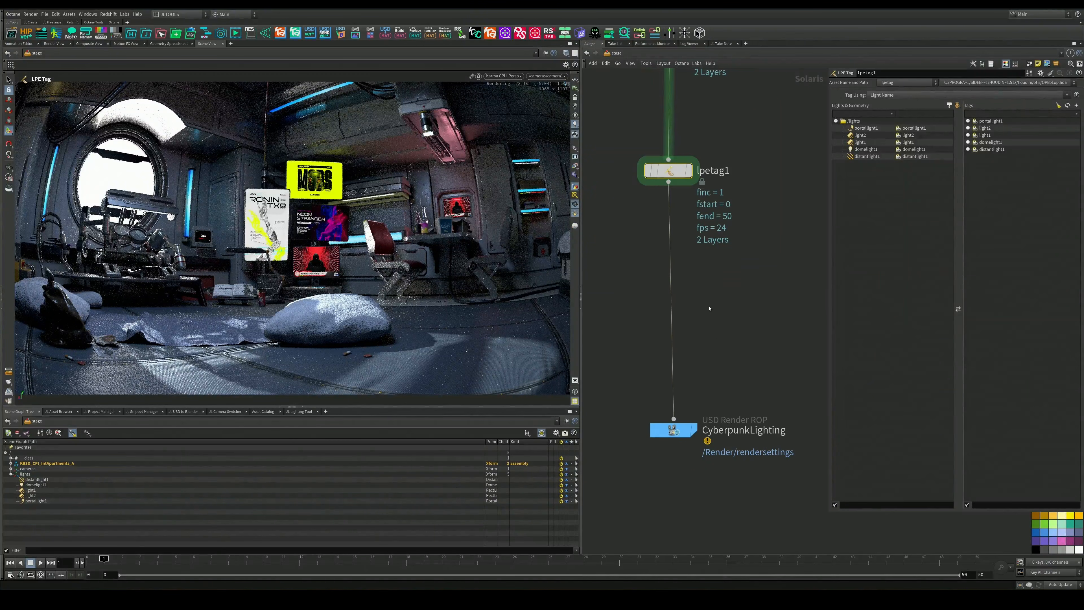
key(Tab)
text(karmaren)
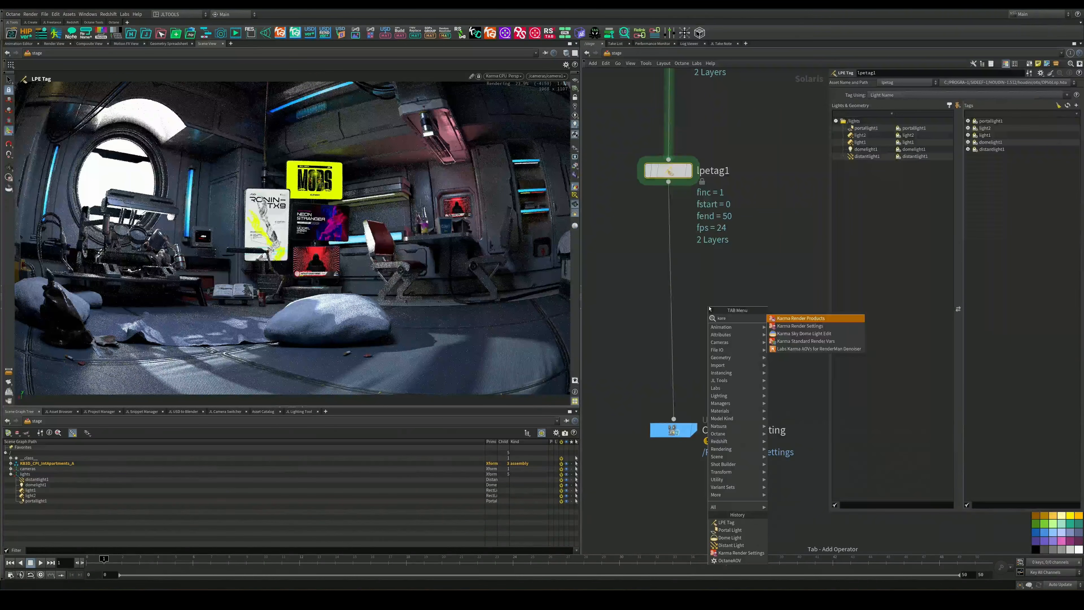
key(Down)
key(shift+Return)
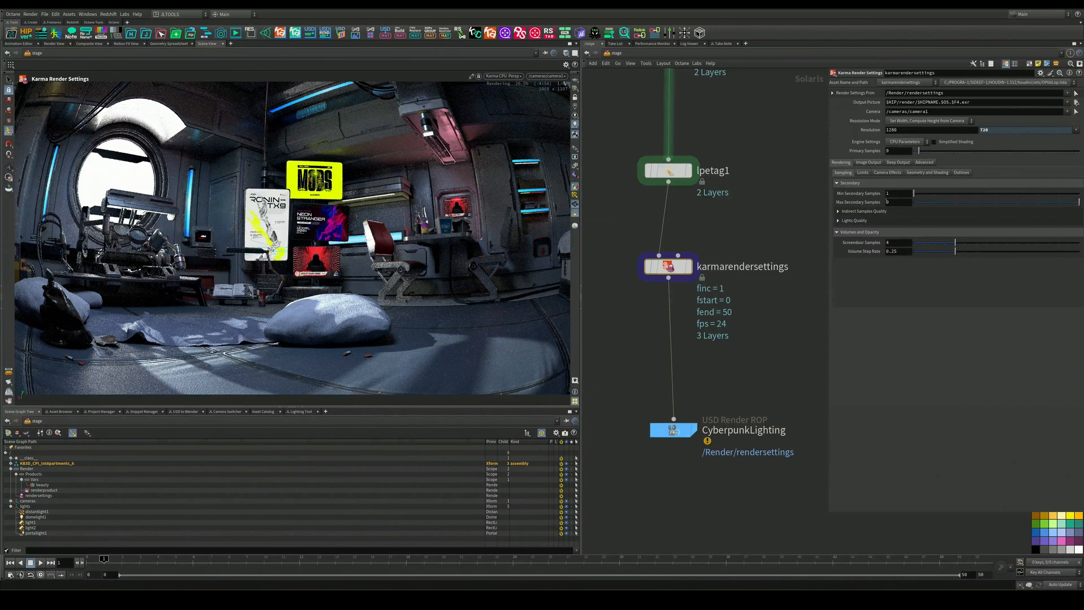
Enable Split per LPE Tag for the Beauty AOV in the image output settings of karmarendersettings.
click(867, 162)
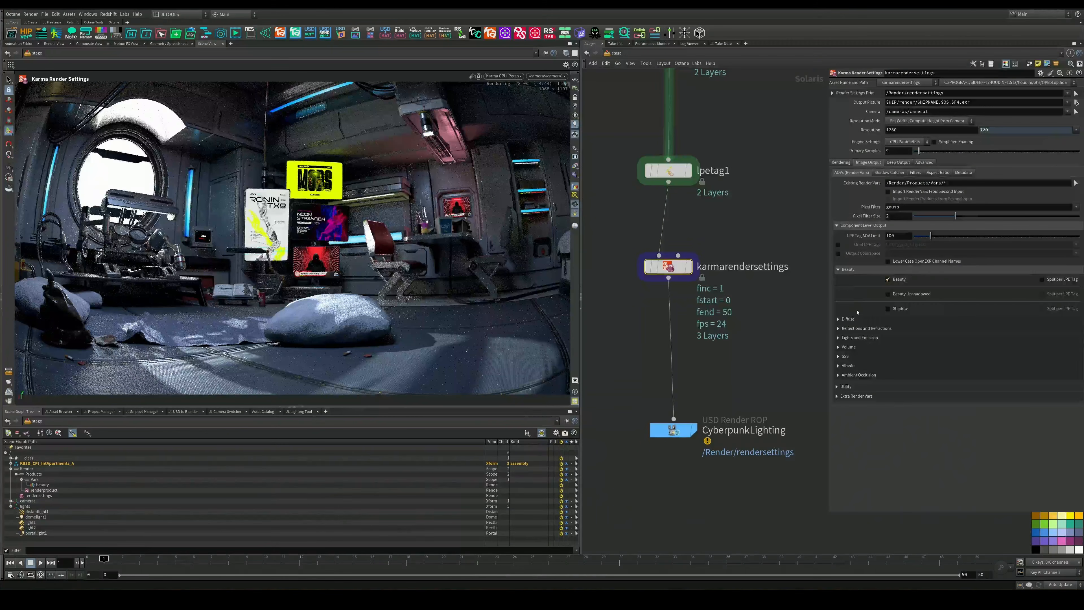
click(852, 329)
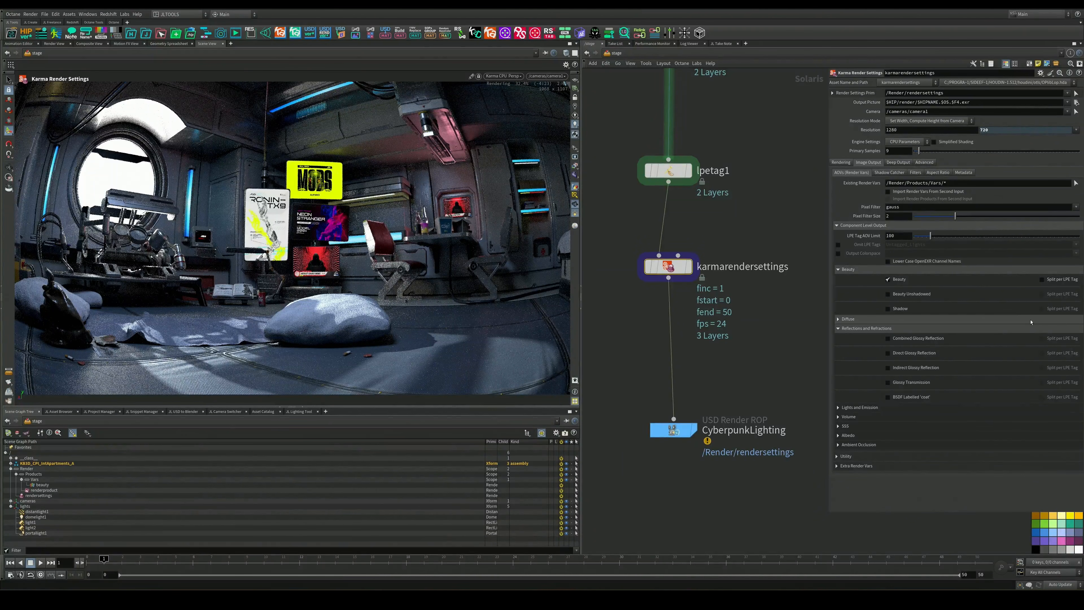
click(1042, 279)
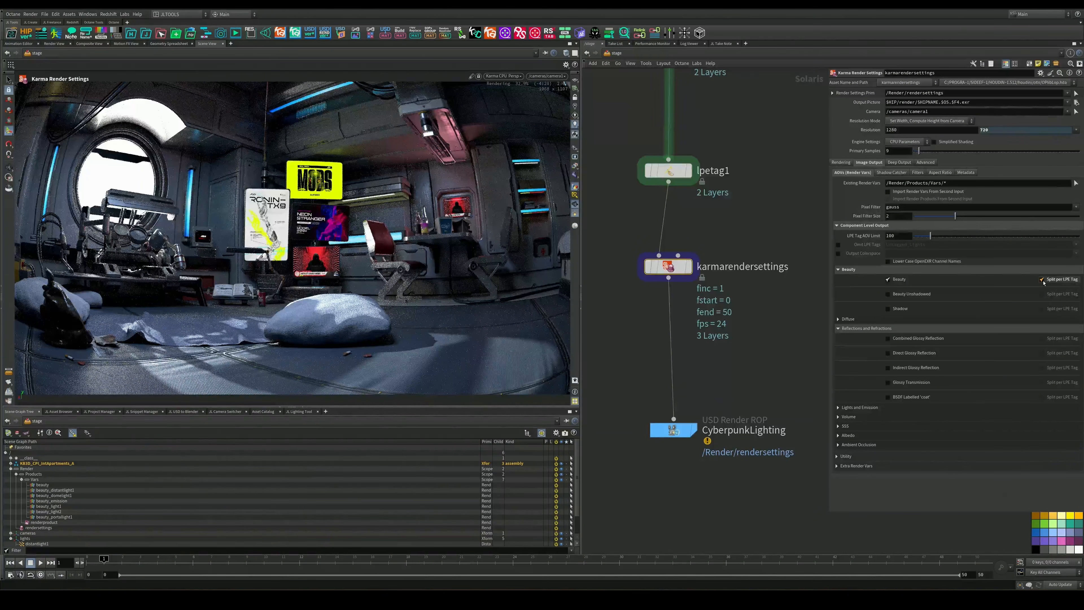
Set the display flag on karmarendersettings and show the C_distantlight1 render output in the viewport.
click(687, 269)
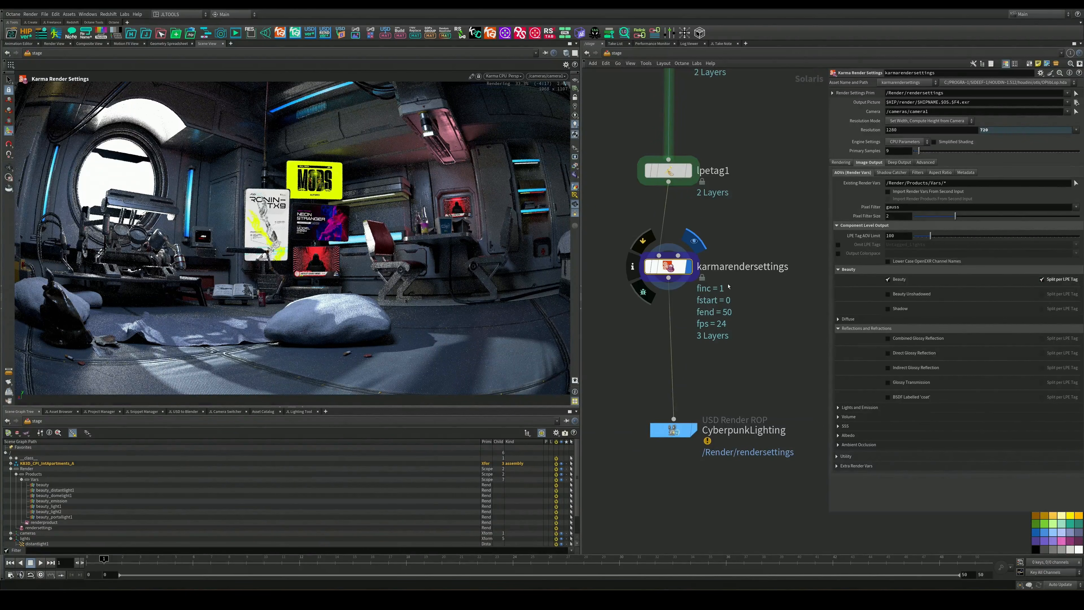
click(575, 166)
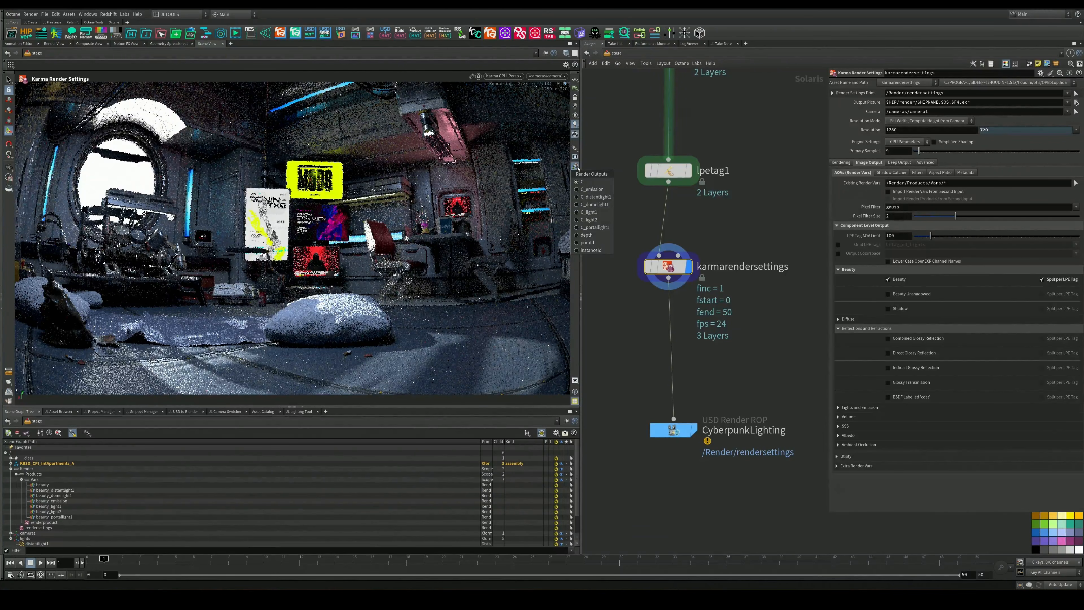
click(593, 197)
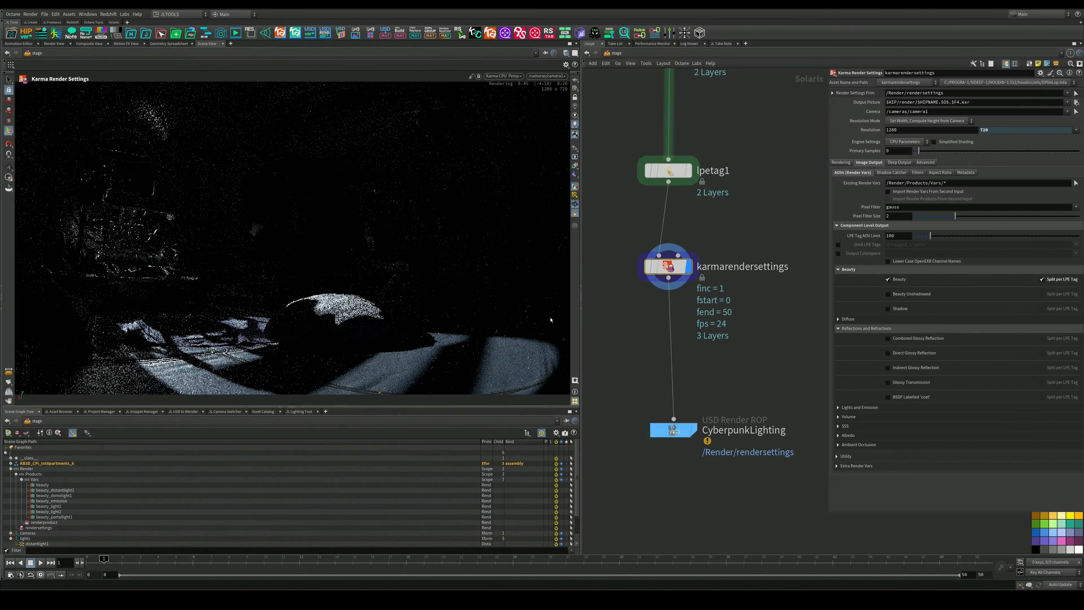
Tint distantlight1 a pale green by setting its color saturation to about 0.211.
middle_drag(739, 212, 730, 360)
scroll(729, 361, down, 2)
middle_drag(738, 262, 752, 386)
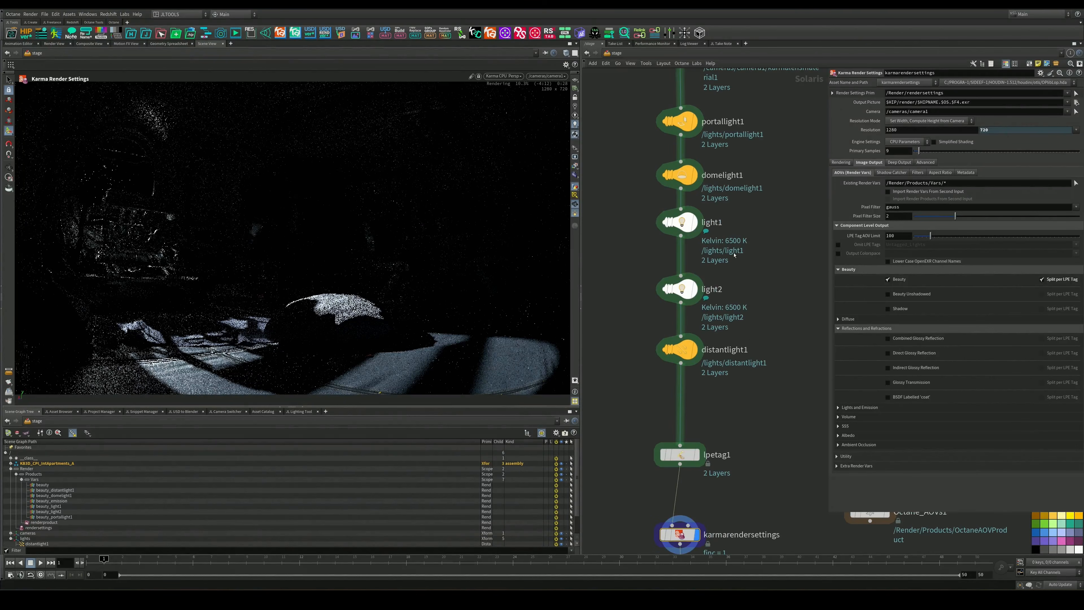
click(680, 349)
drag(992, 166, 968, 166)
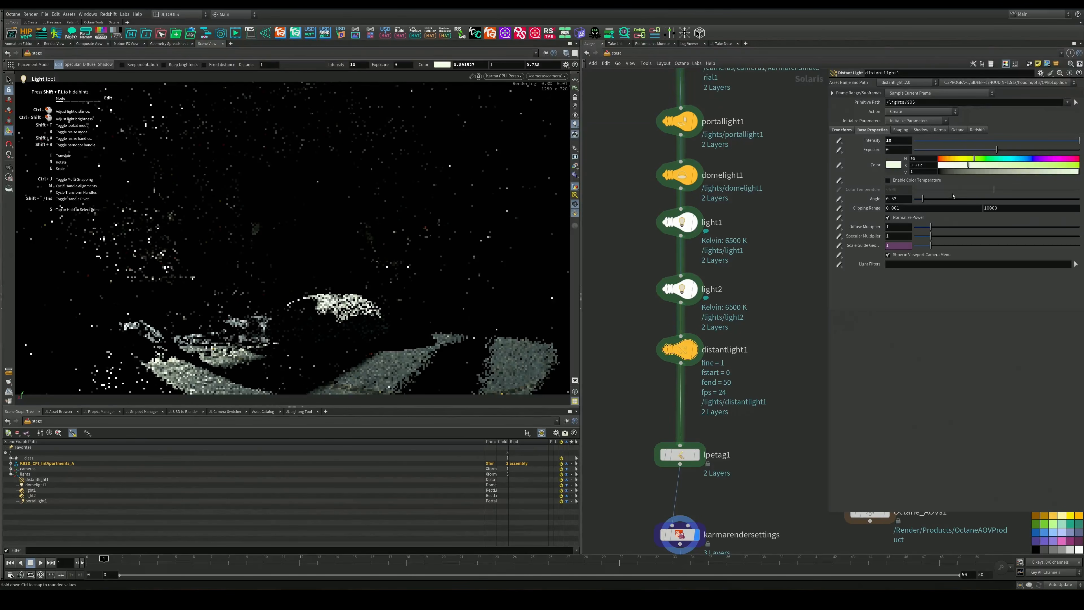
Show the C_domelight1 render output in the viewport.
mouse_move(666, 295)
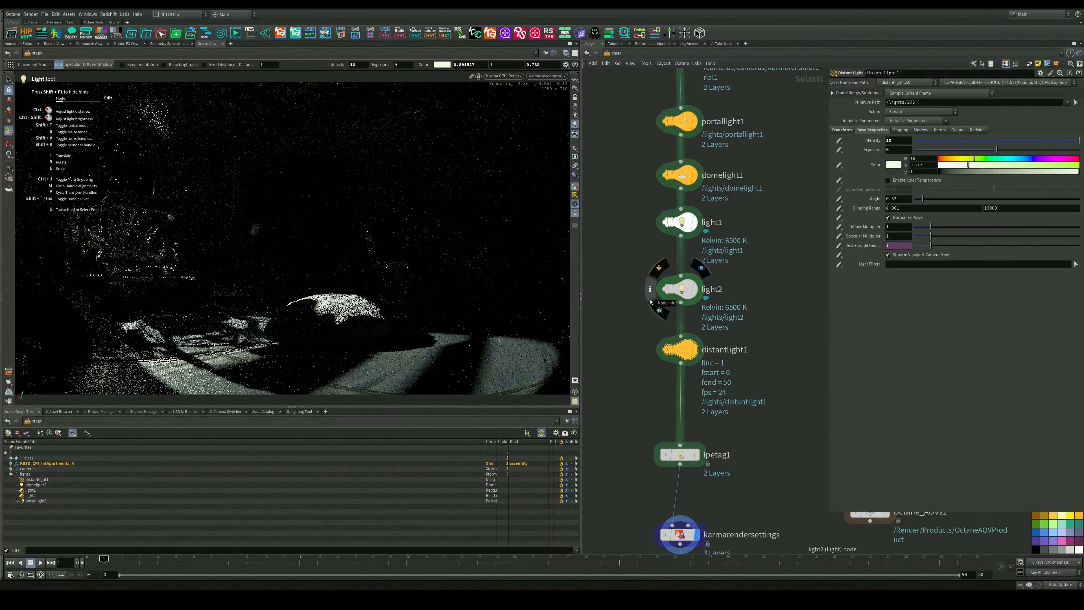
middle_drag(629, 265, 613, 209)
click(576, 167)
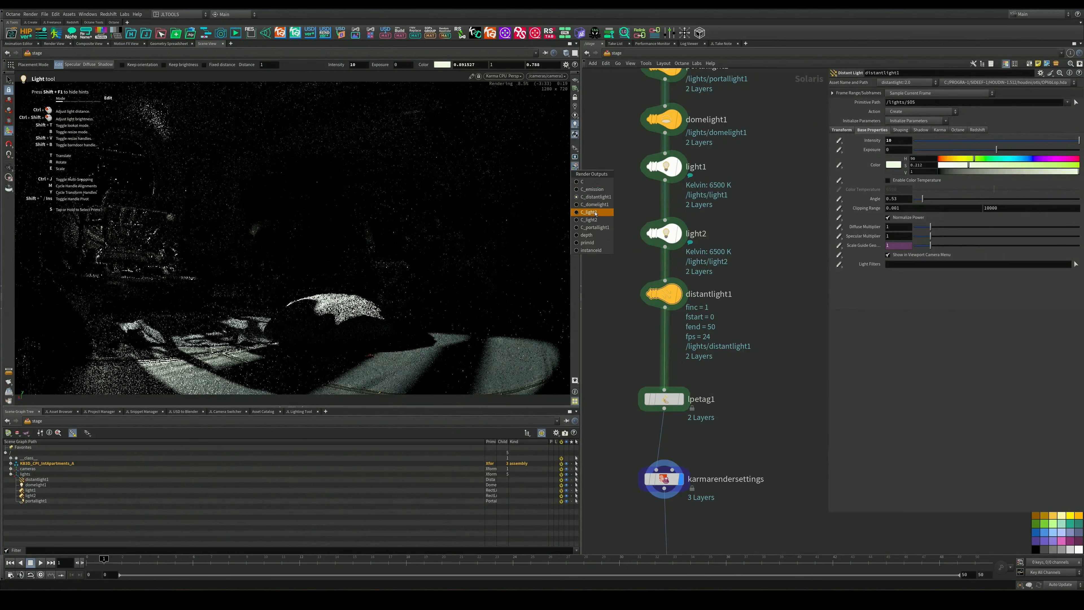
click(598, 204)
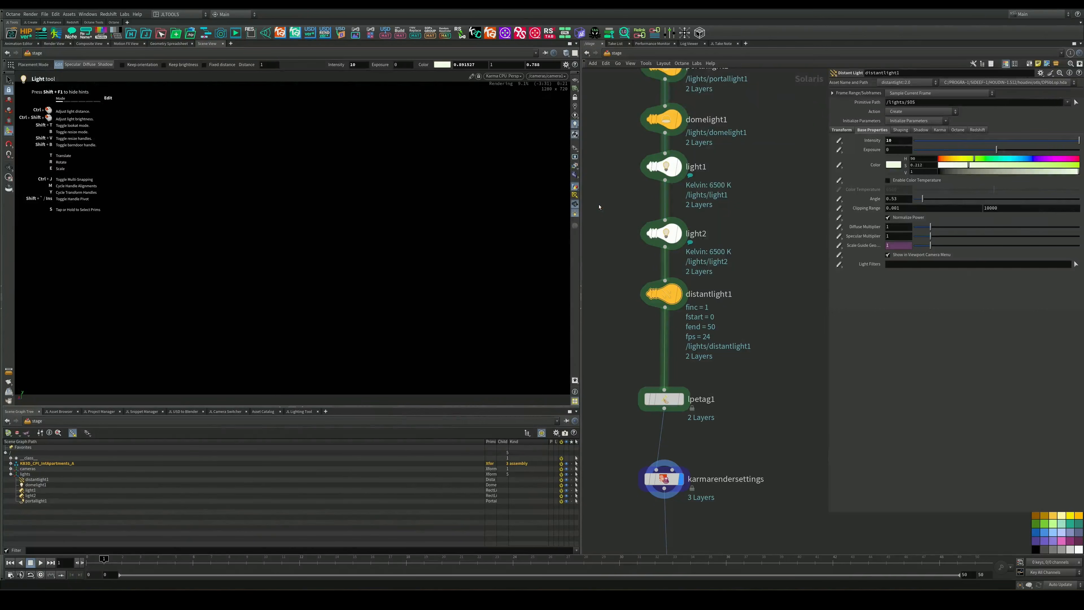
Pull portallight1 and domelight1 out of the chain and insert a new Dome Light node between karmalensmaterial1 and light1.
middle_drag(683, 180, 694, 345)
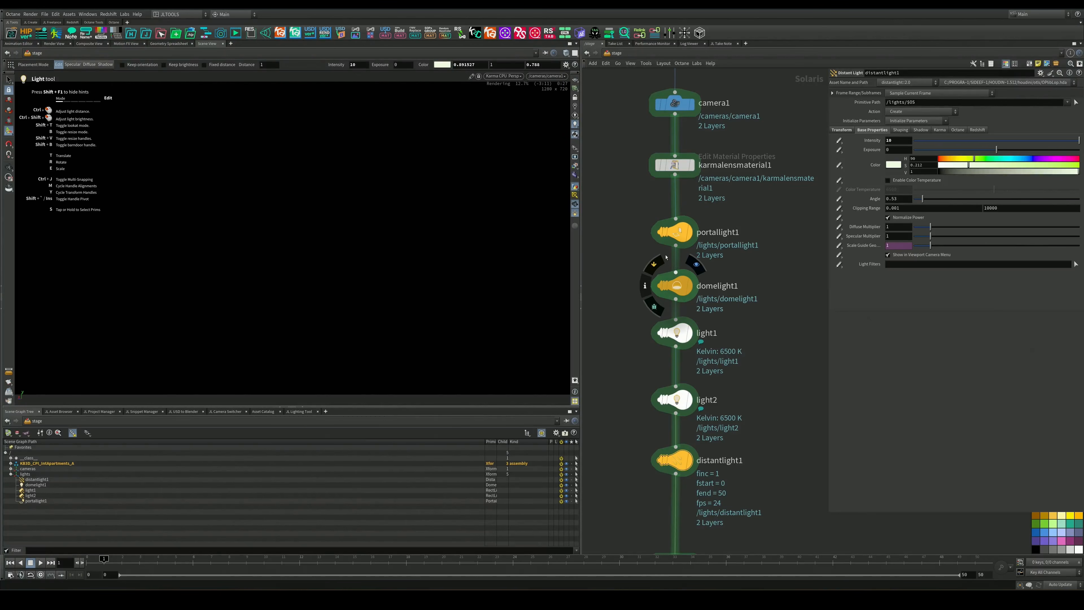
mouse_move(664, 256)
drag(628, 217, 761, 276)
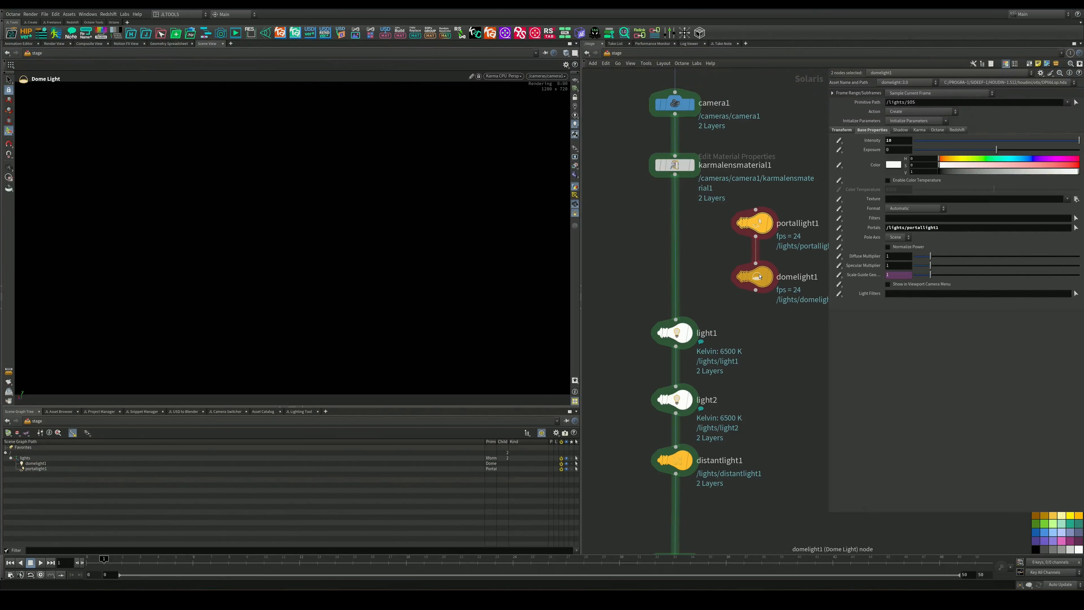
key(Tab)
text(dome)
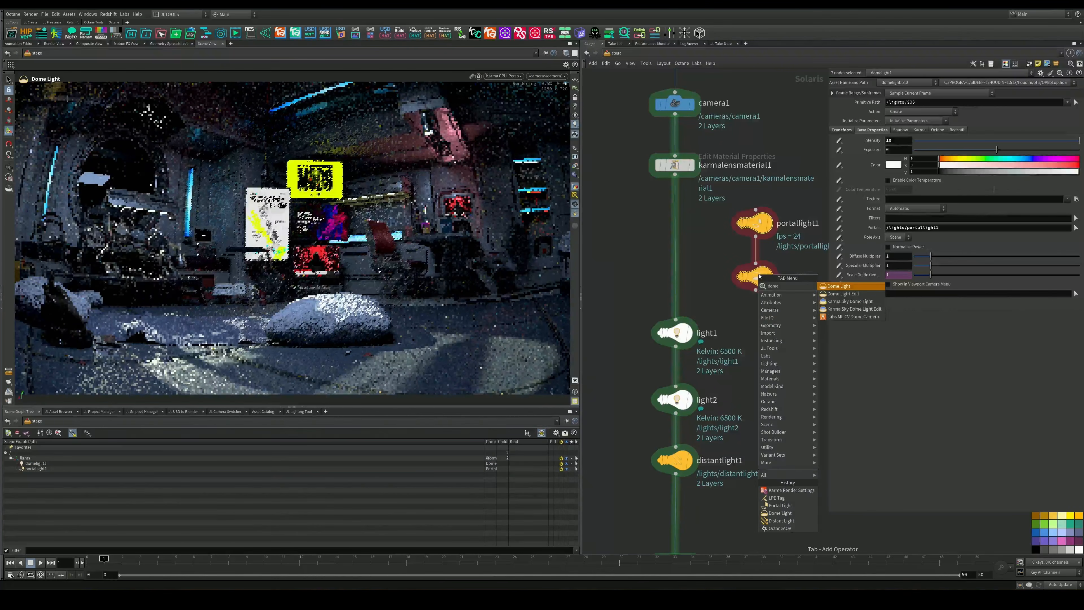
key(Return)
click(675, 252)
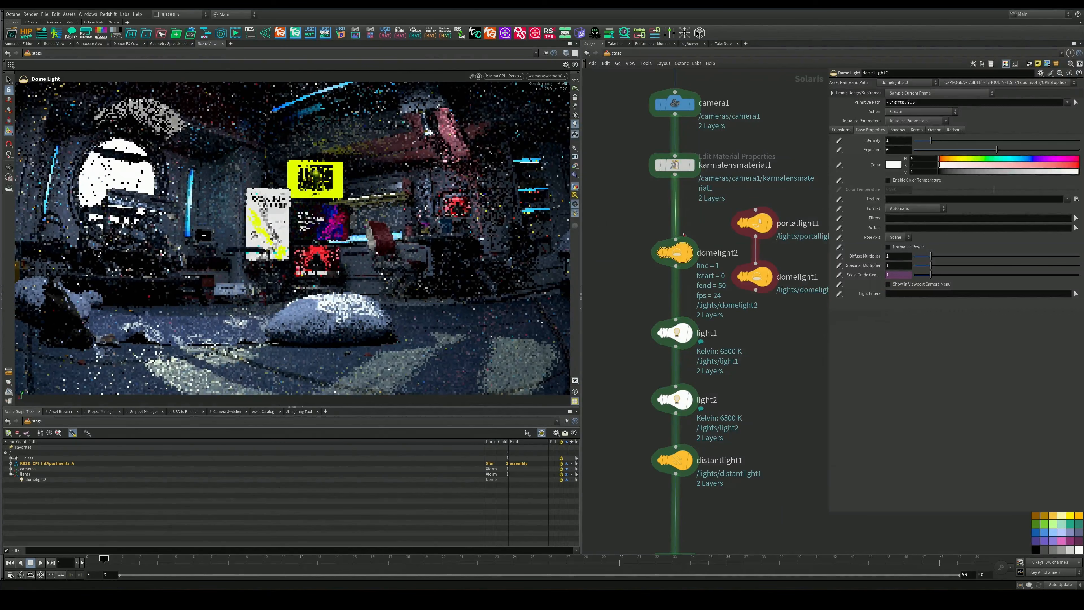
View the C_domelight2 render output and compare the parameters of domelight1 and domelight2.
click(575, 166)
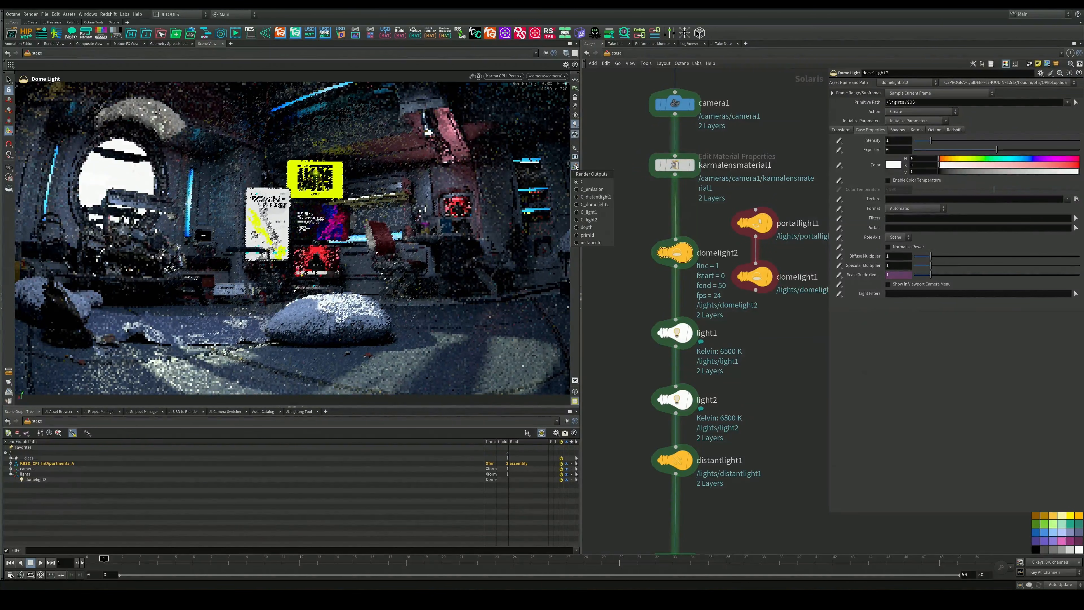
click(597, 205)
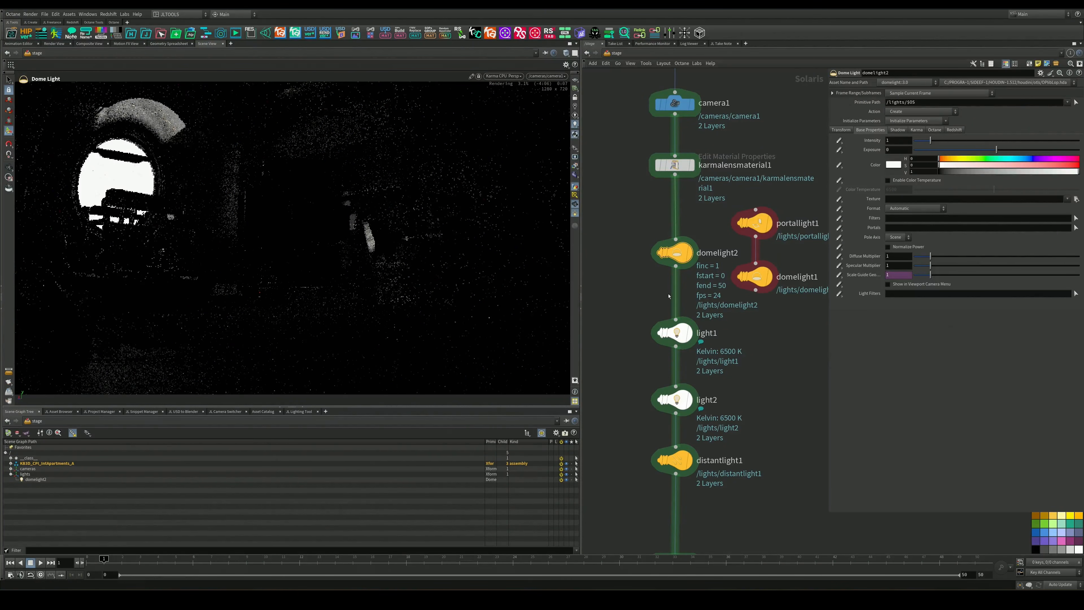
click(755, 277)
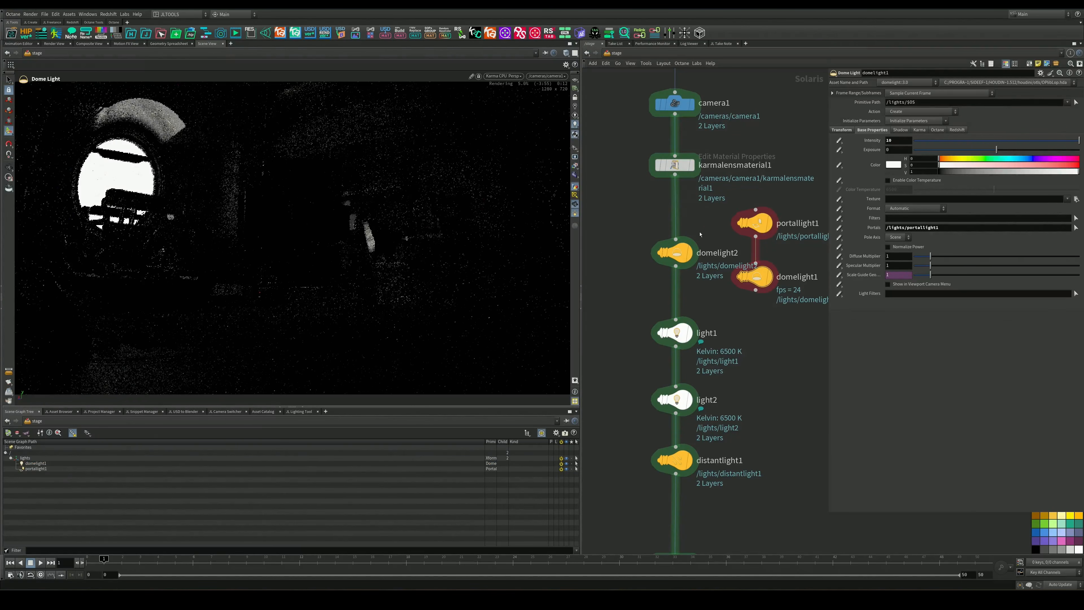
click(681, 253)
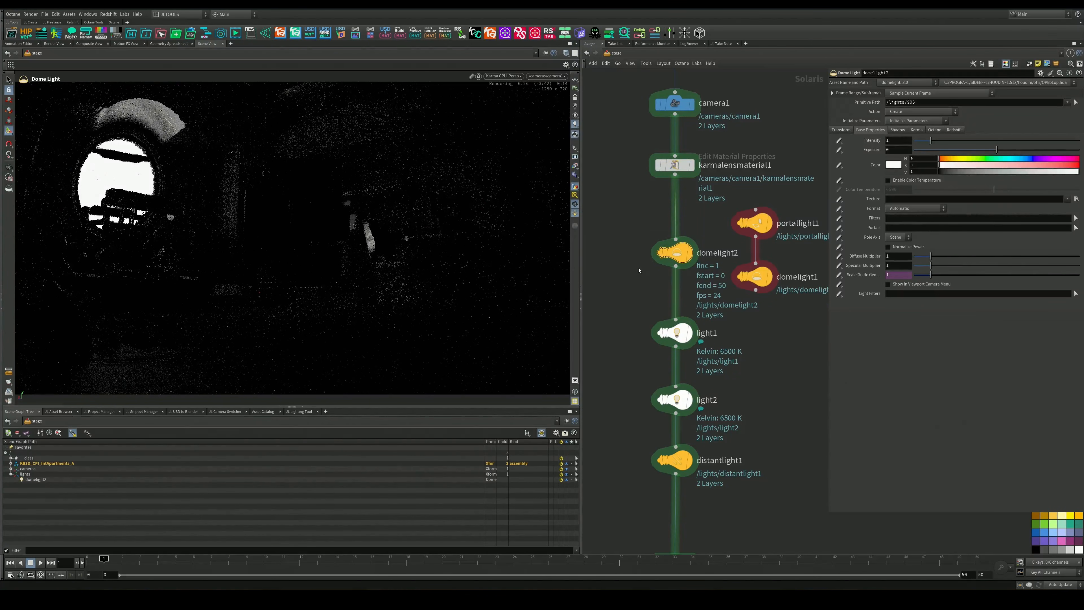
Delete domelight2 and reinsert portallight1 and domelight1 into the chain above light1.
key(Delete)
drag(787, 206, 738, 296)
drag(755, 223, 673, 216)
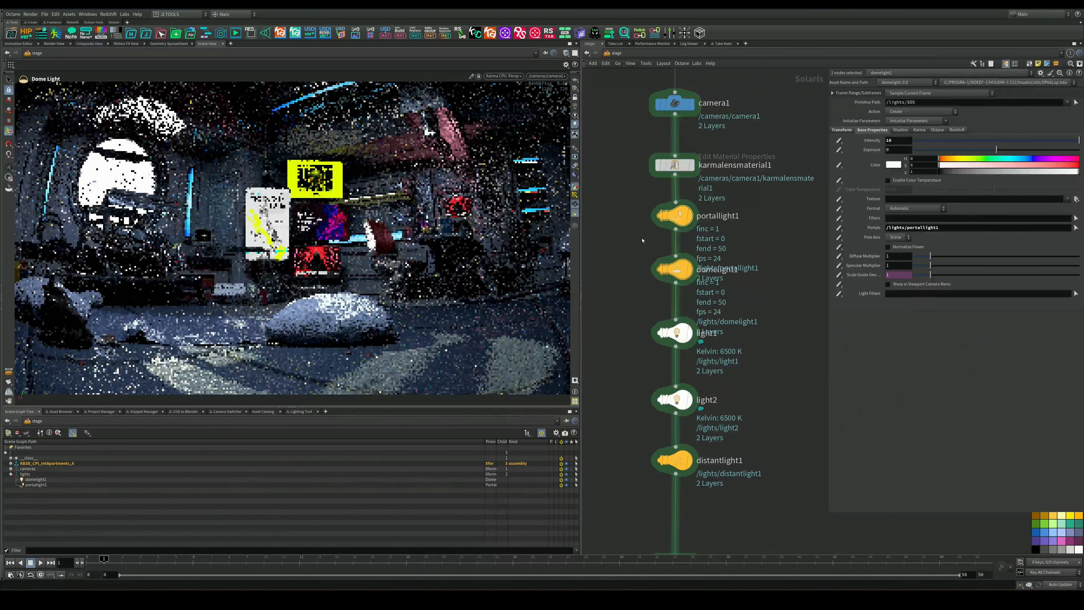
View the C_portallight1, C_light2, C_light1 and C_emission render outputs one after another in the viewport.
click(575, 167)
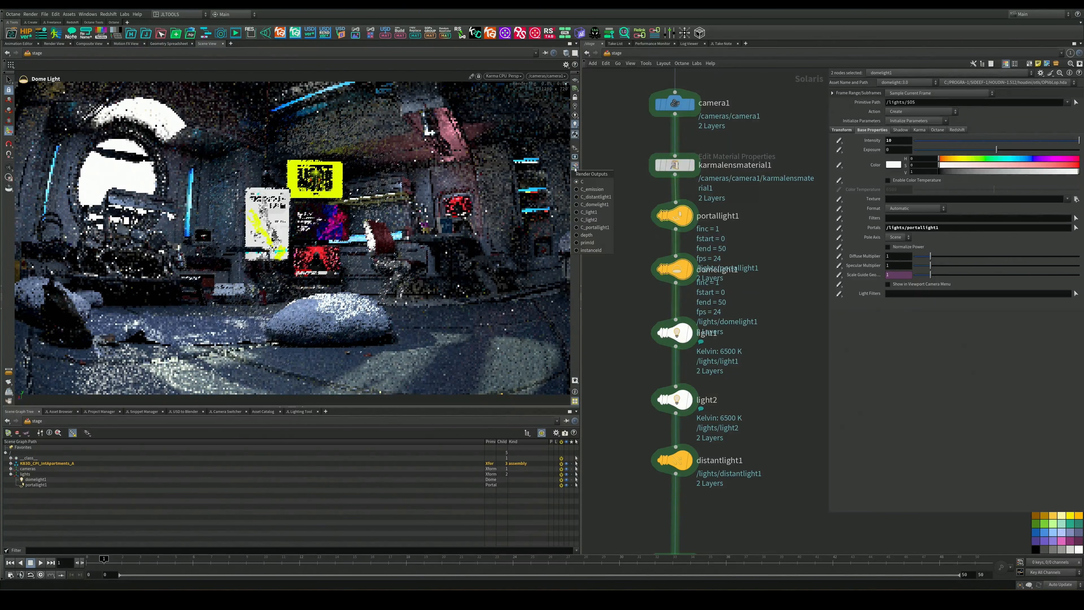
click(600, 228)
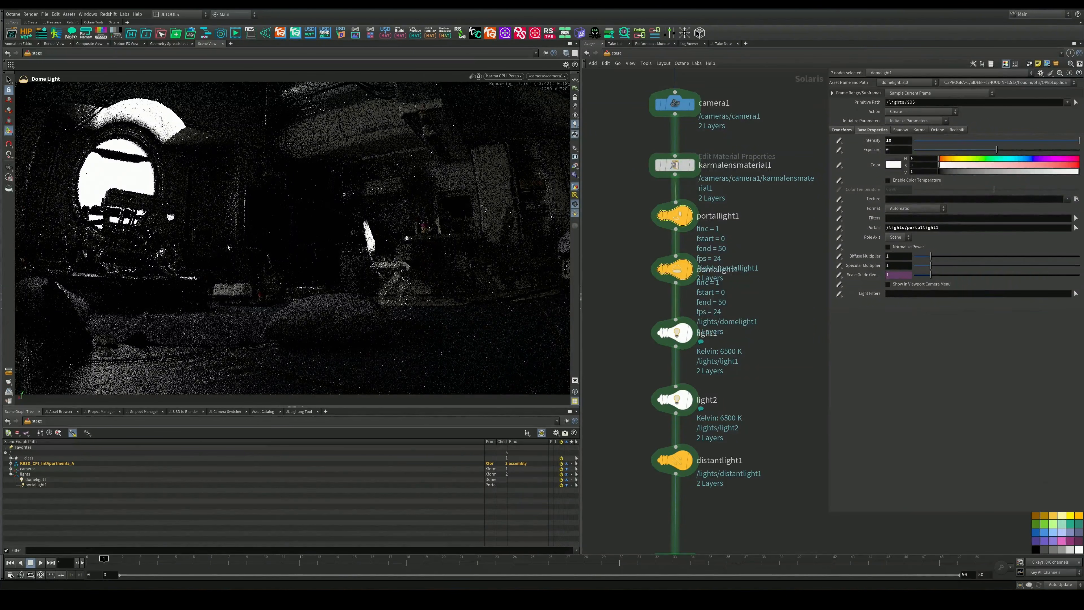
click(575, 166)
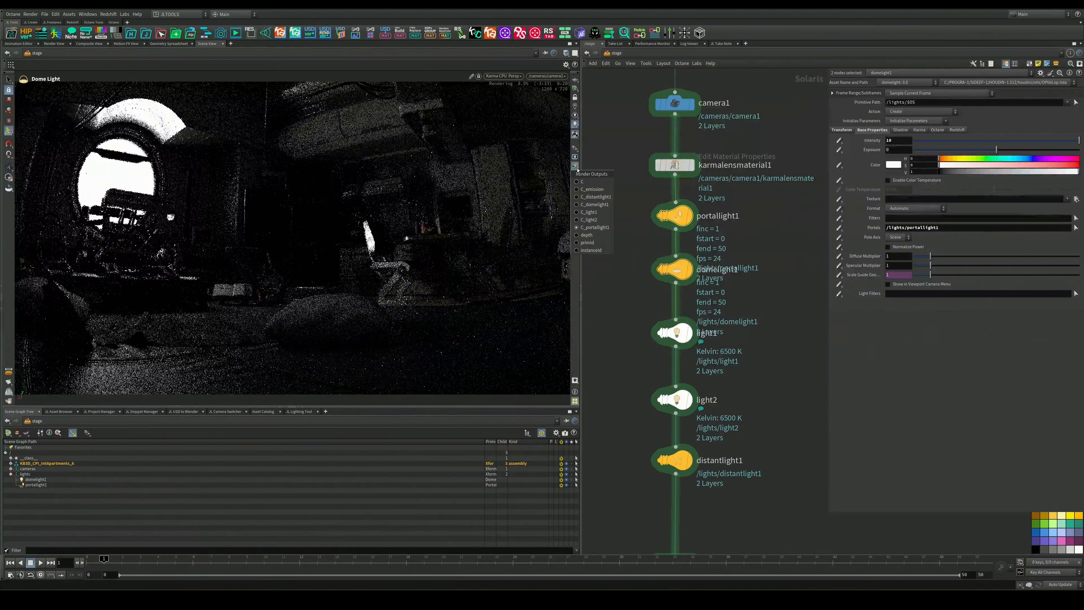
click(589, 220)
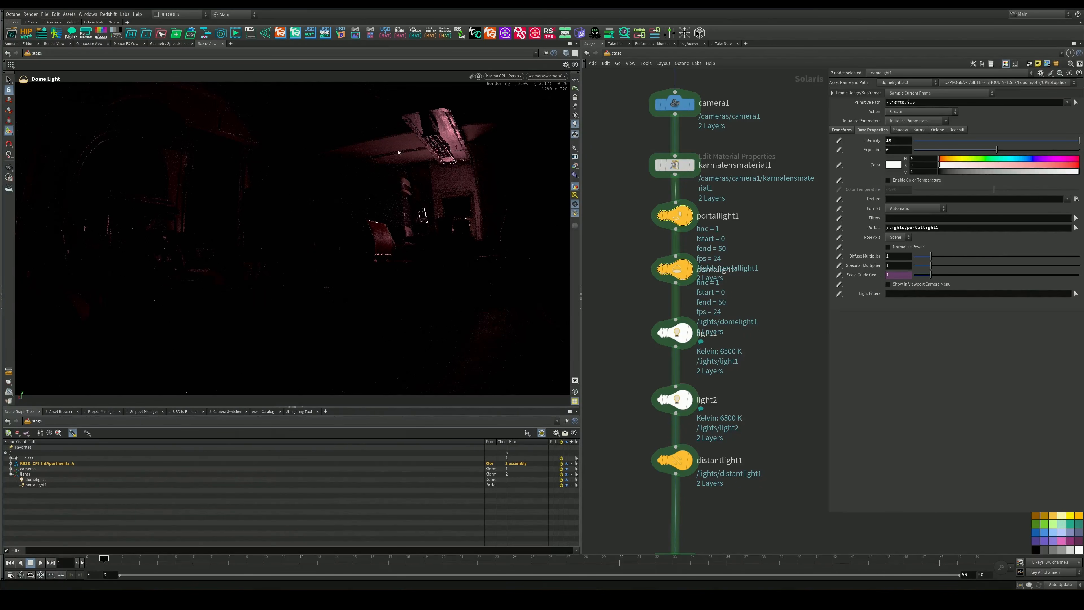
click(574, 167)
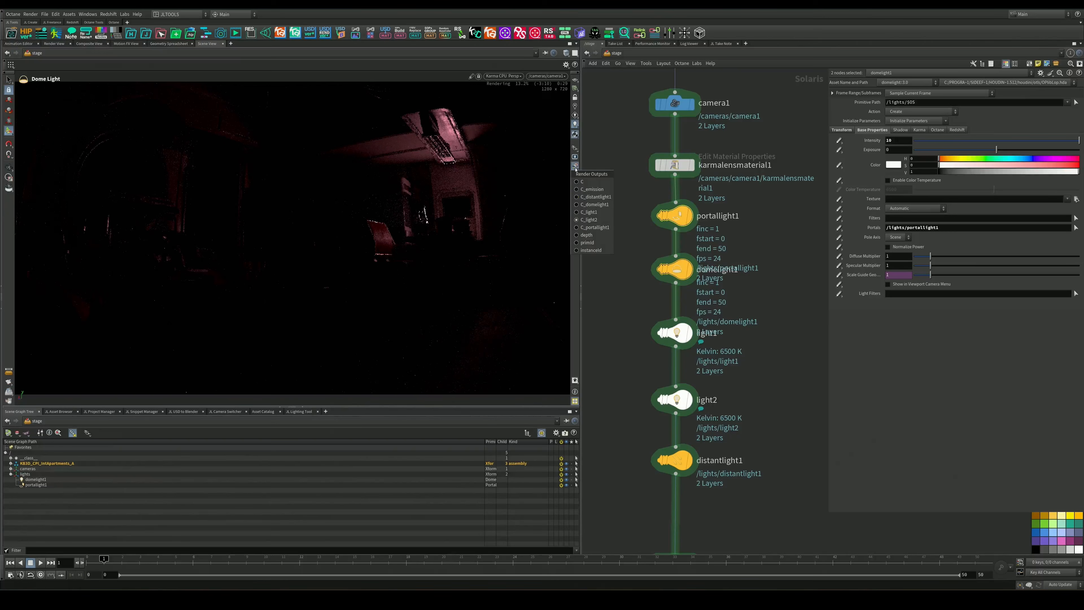
click(588, 214)
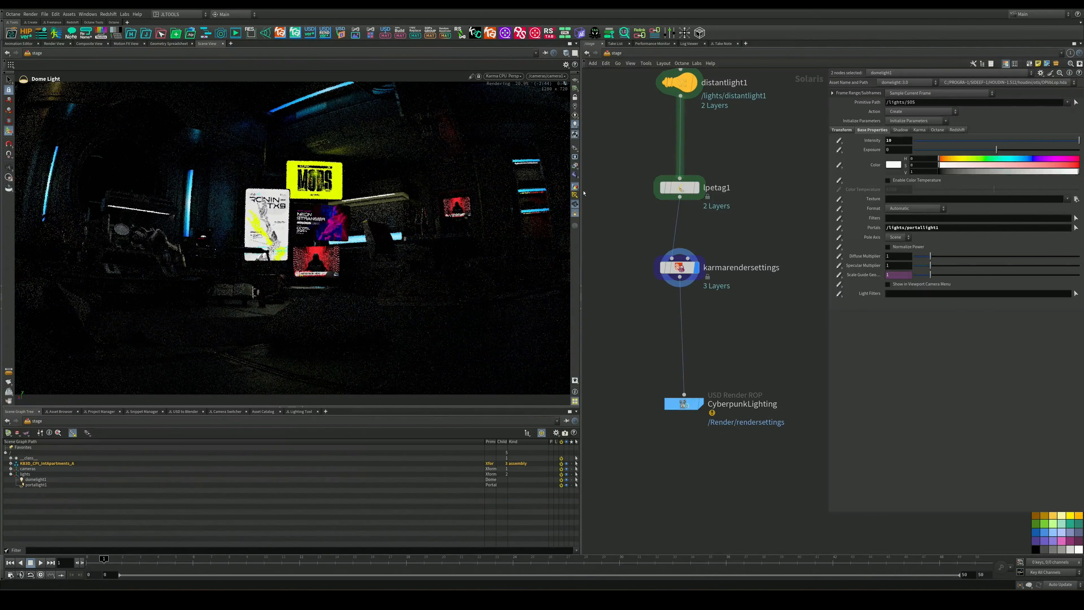
View the depth render output and return the viewport to the combined C output.
click(579, 168)
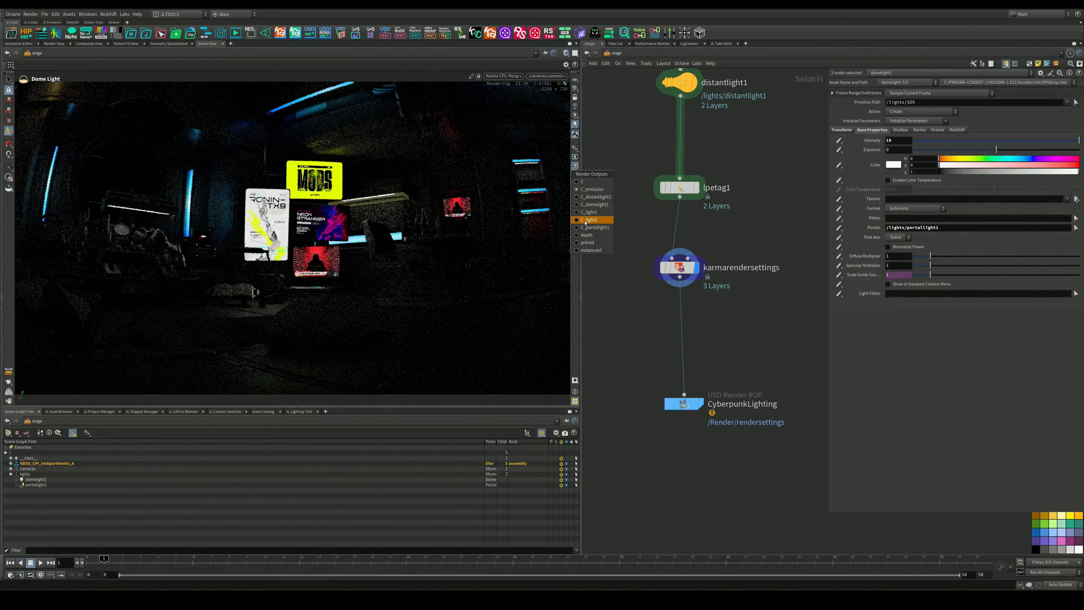
click(586, 234)
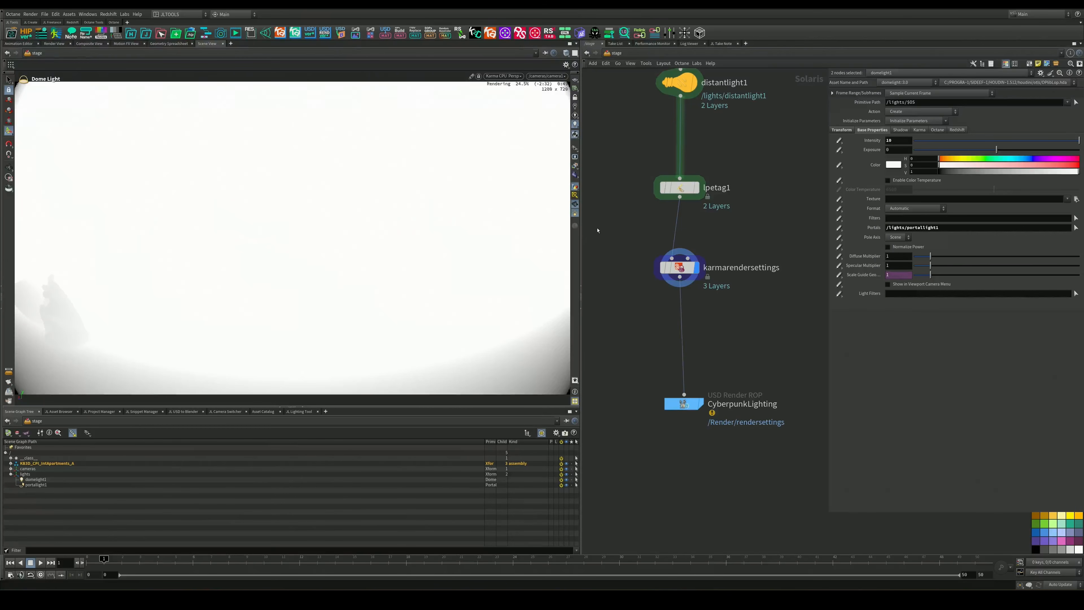
click(575, 167)
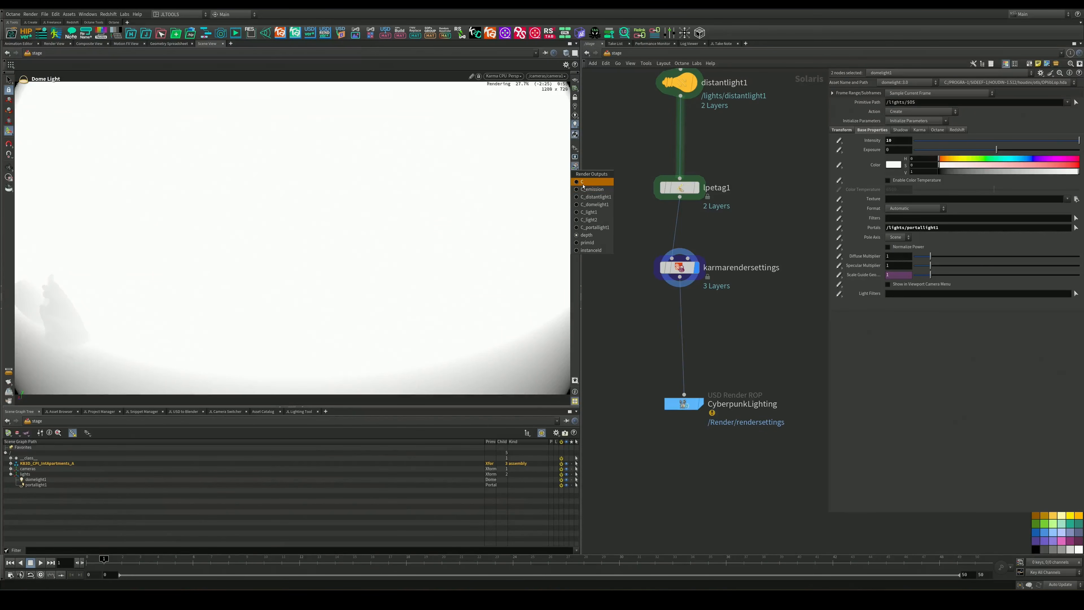
click(583, 182)
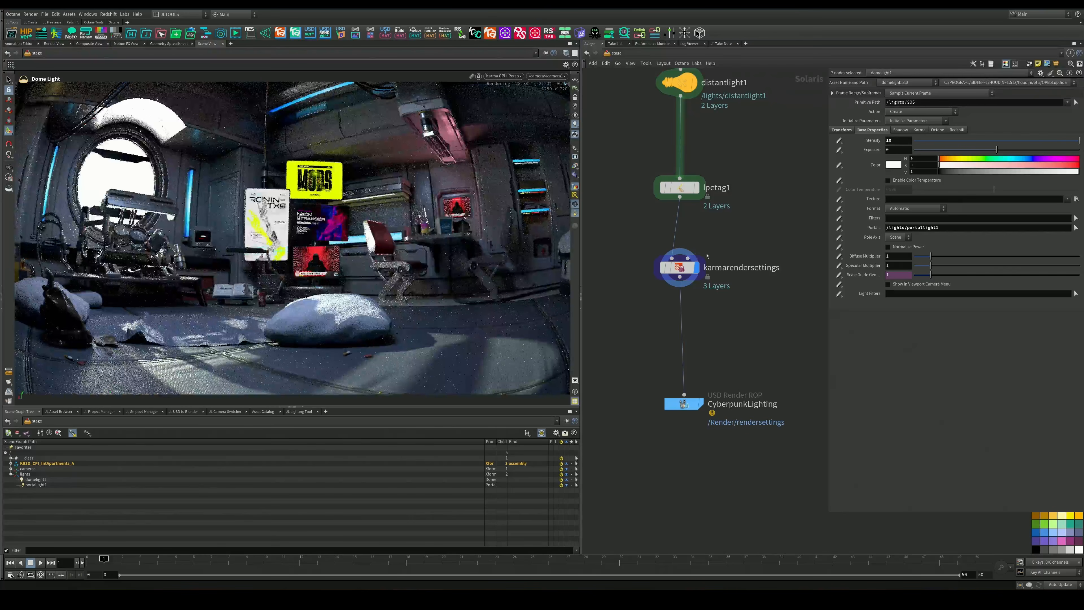
Rename the karmarendersettings node as CyberpunkInterior_.
click(680, 258)
double_click(792, 268)
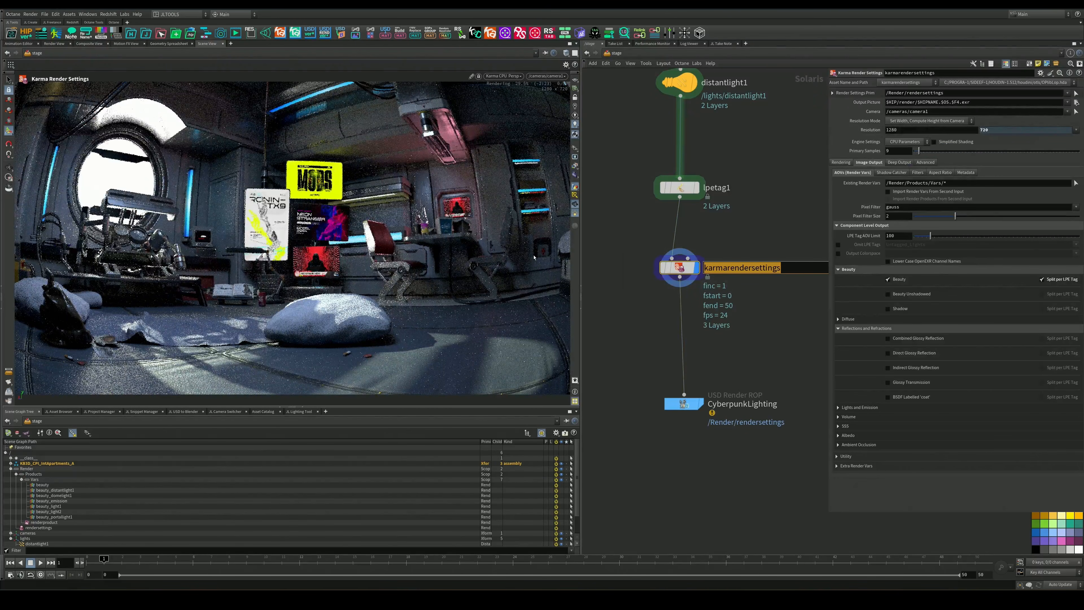
text(Cyber)
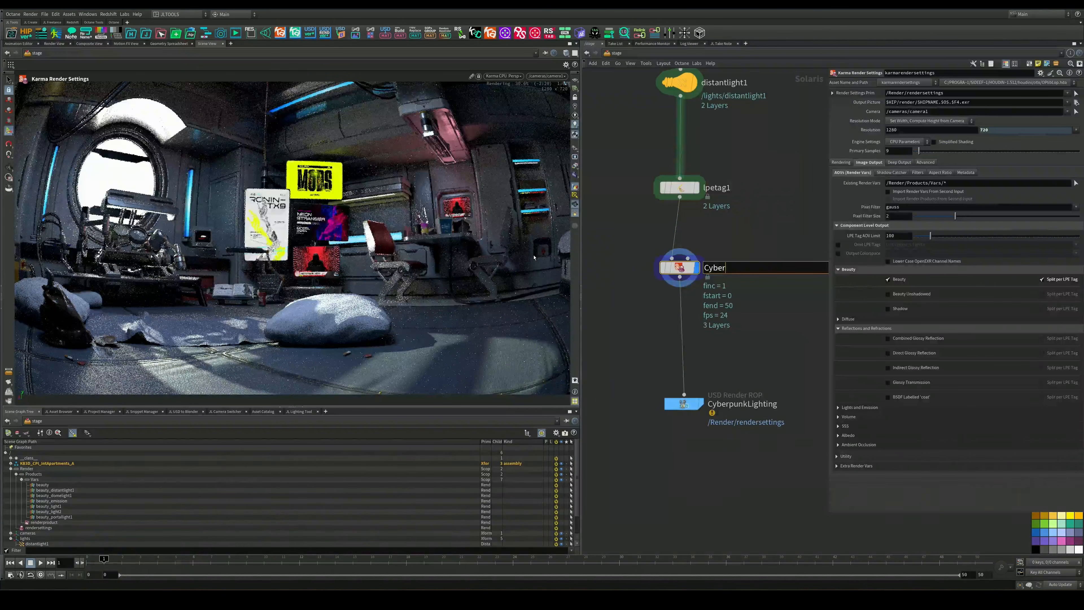
text(punkInterior_)
key(Return)
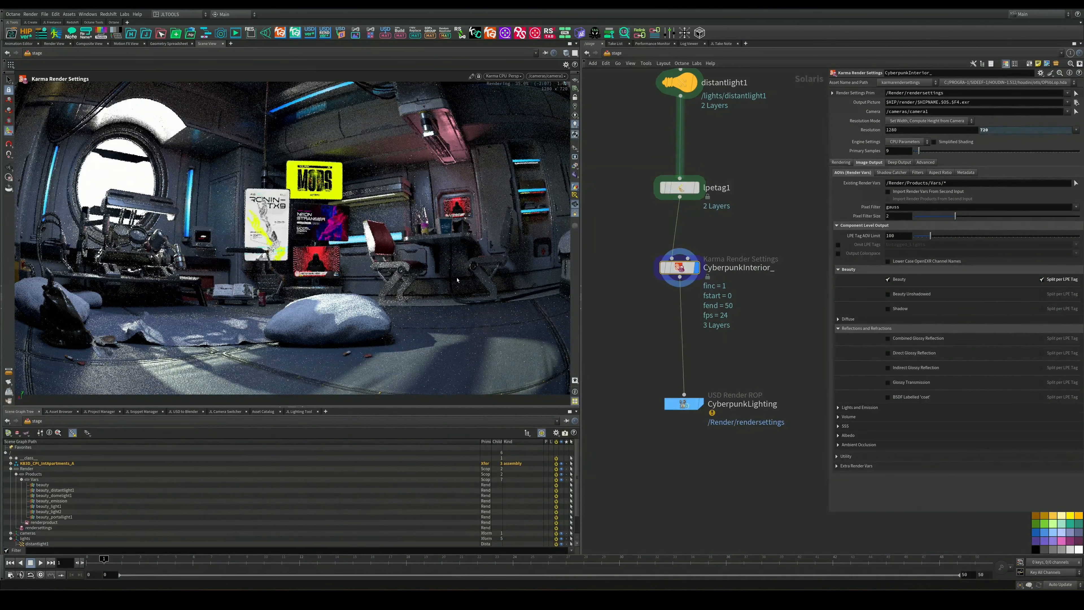
click(503, 76)
click(388, 147)
Insert a dome light between distantlight1 and lpetag1 and name it Dark.
middle_drag(739, 108, 744, 283)
key(Tab)
text(light)
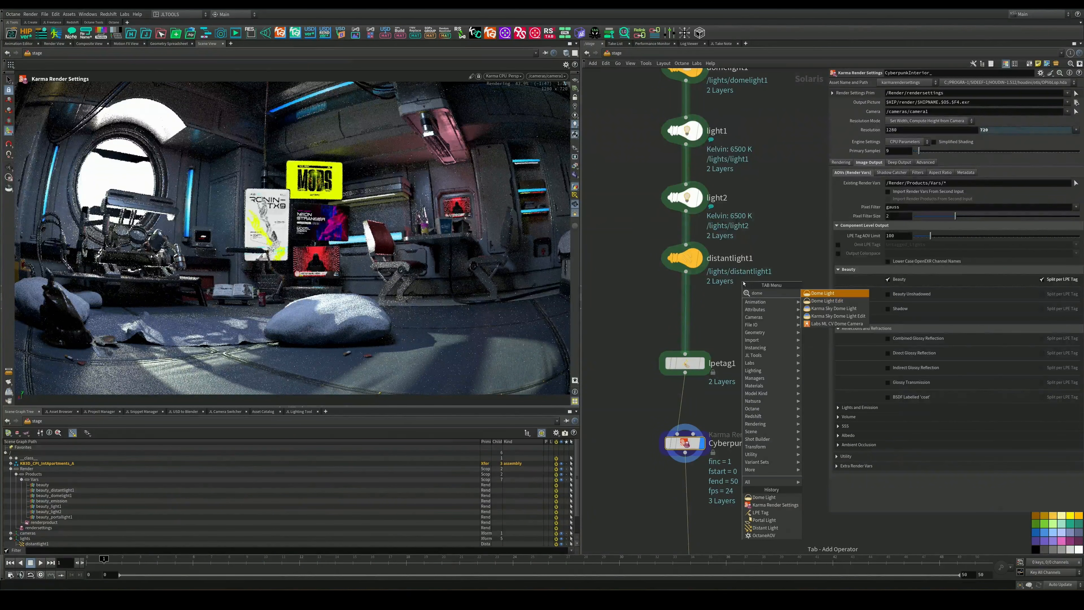
key(Return)
click(696, 303)
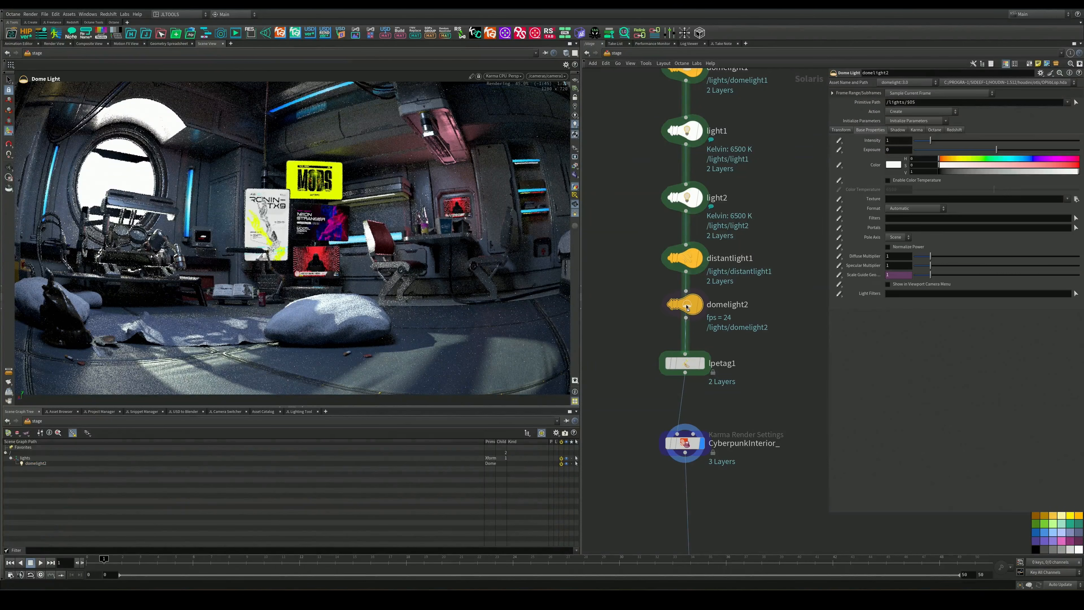
key(F2)
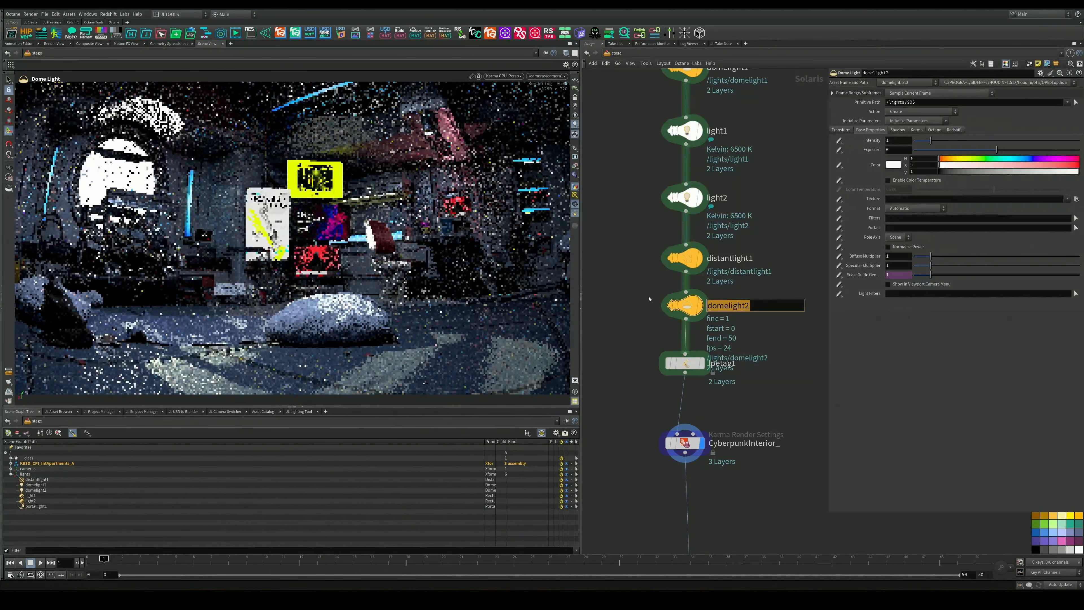
text(Dark)
key(Return)
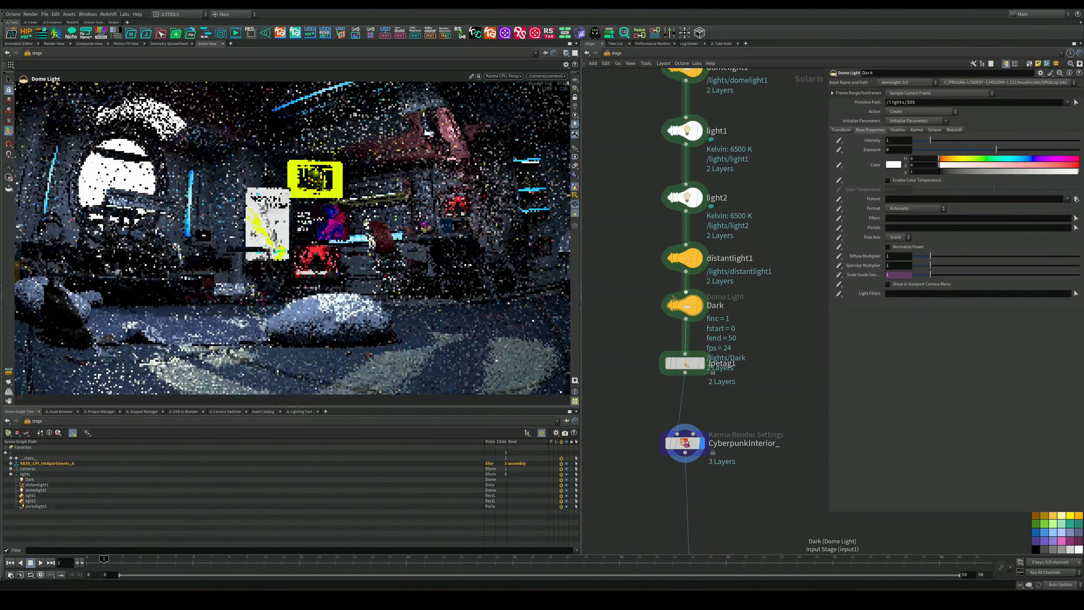
Inspect the tags in lpetag1 and show the C_Dark render output in the viewport.
click(685, 363)
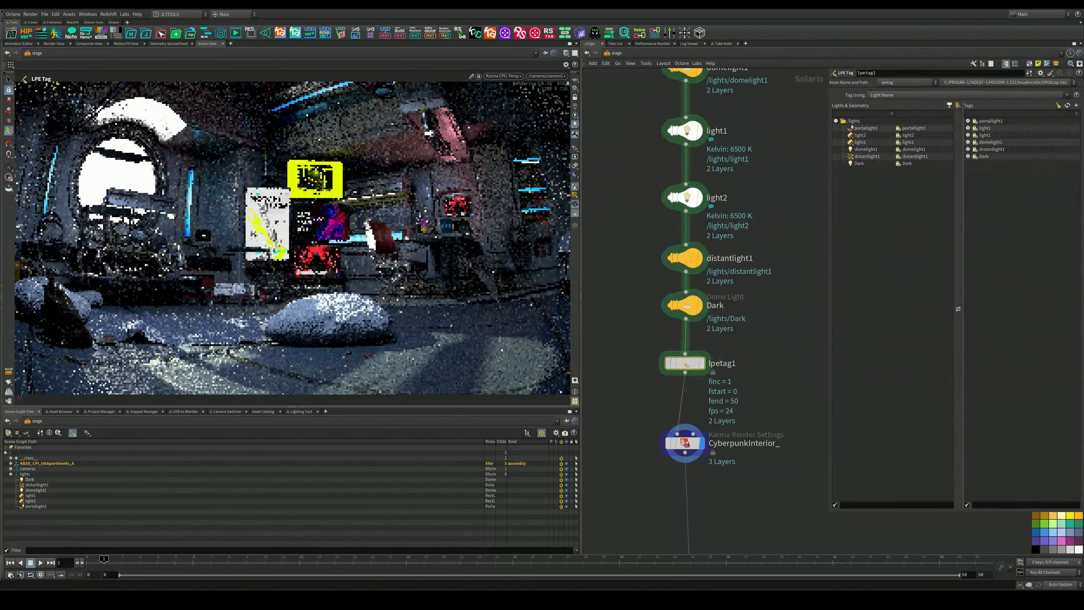
click(574, 166)
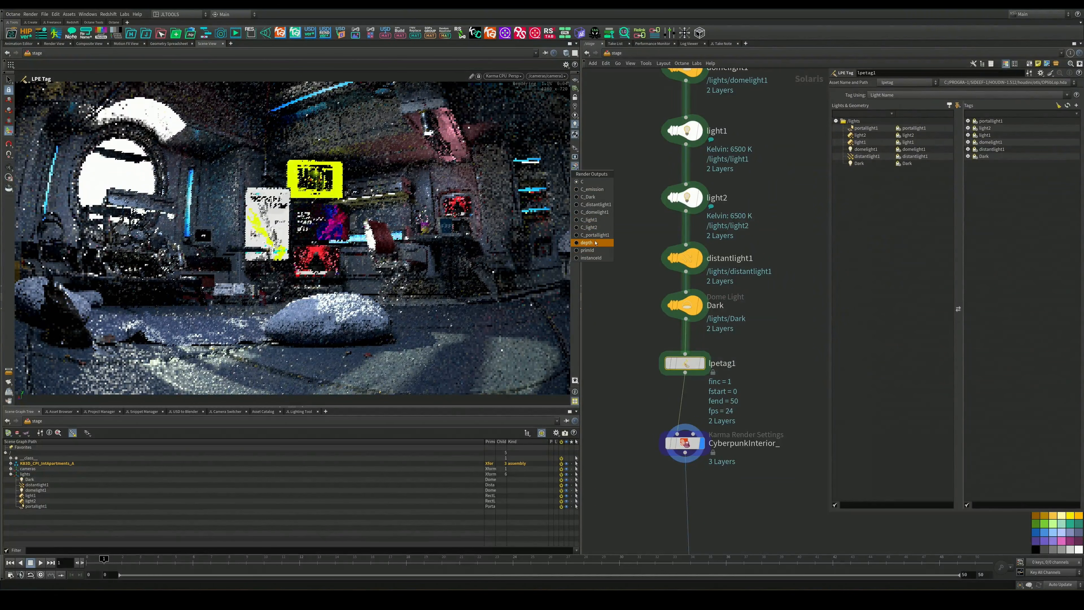
click(589, 196)
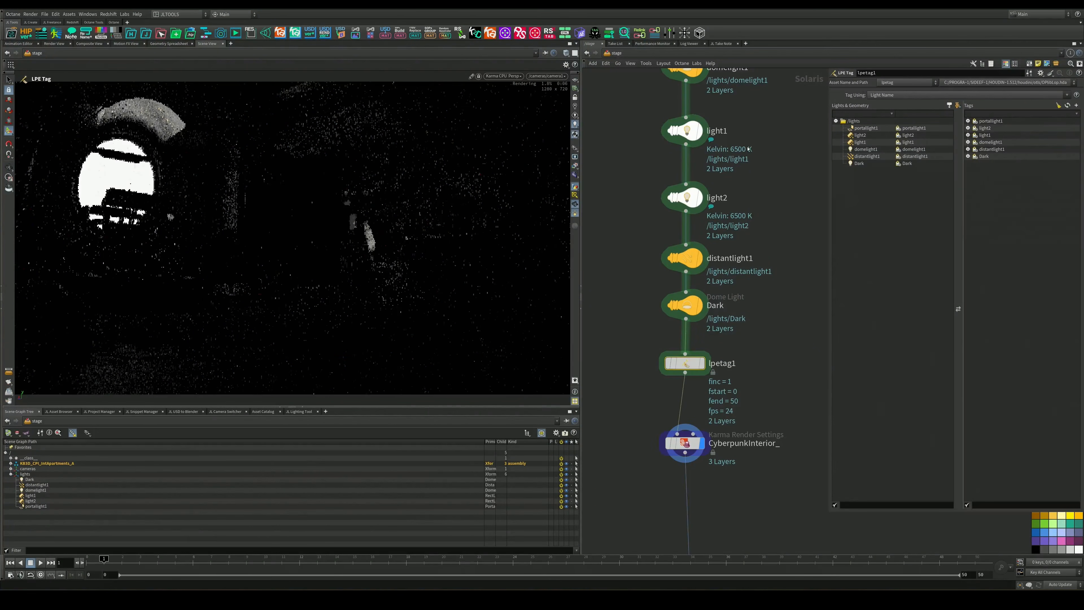
Try a dark, saturated blue colour on the Dark dome light and delete the light from the chain.
click(686, 305)
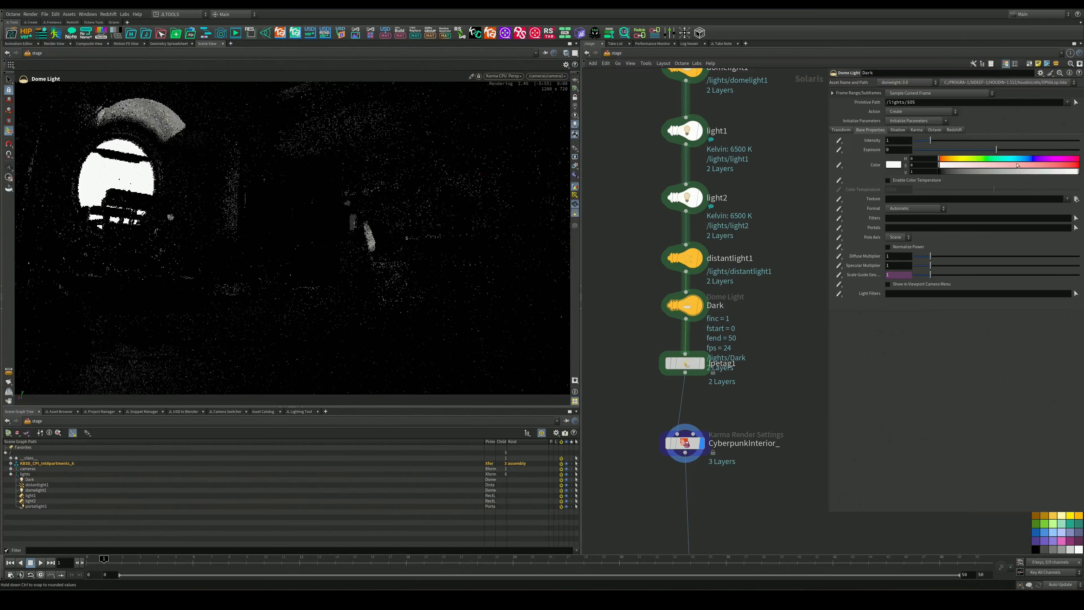
click(1026, 159)
click(1059, 165)
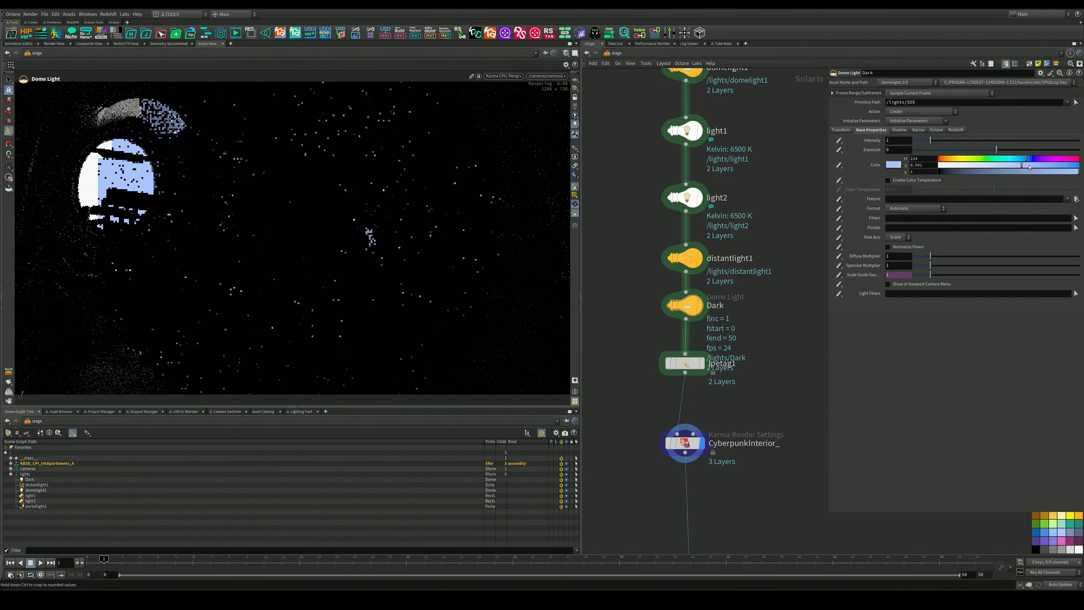
drag(956, 171, 975, 172)
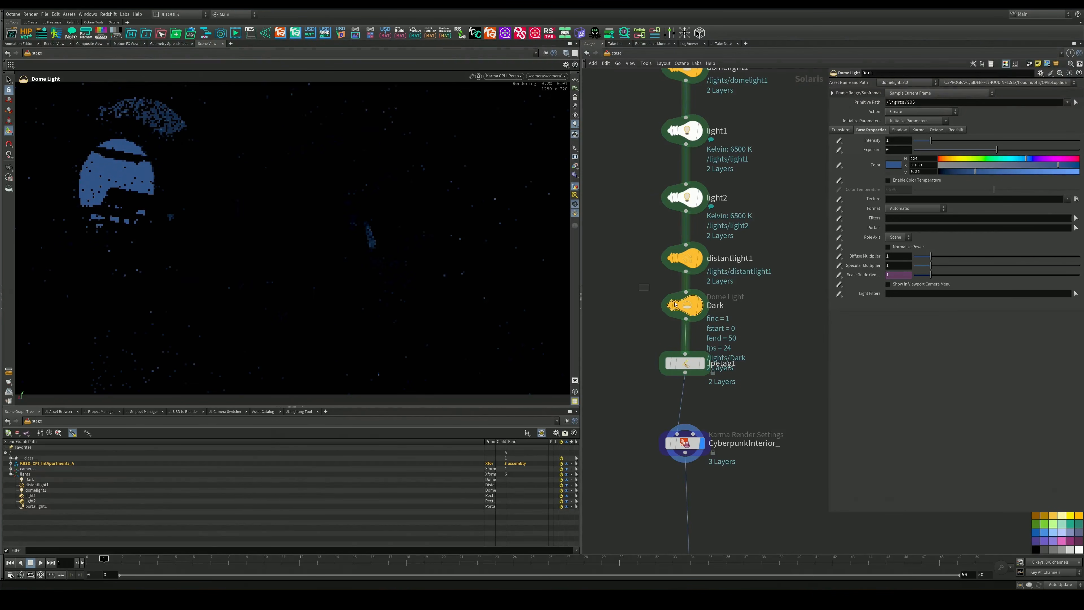
key(Delete)
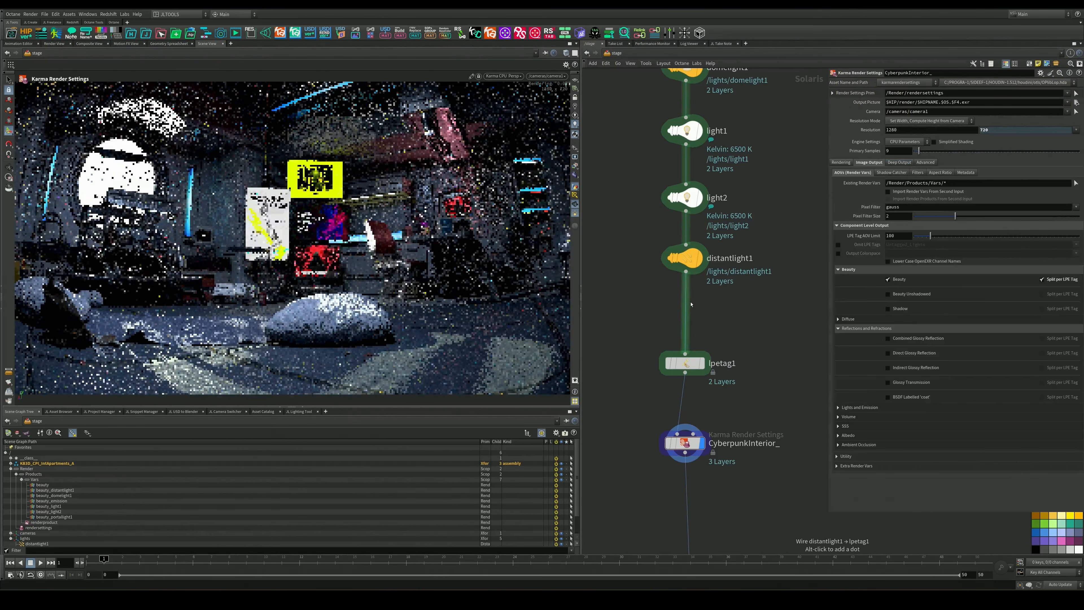
Inspect the light tags in lpetag1 and show the C_light1 render output in the viewport.
middle_drag(807, 236, 790, 191)
click(664, 325)
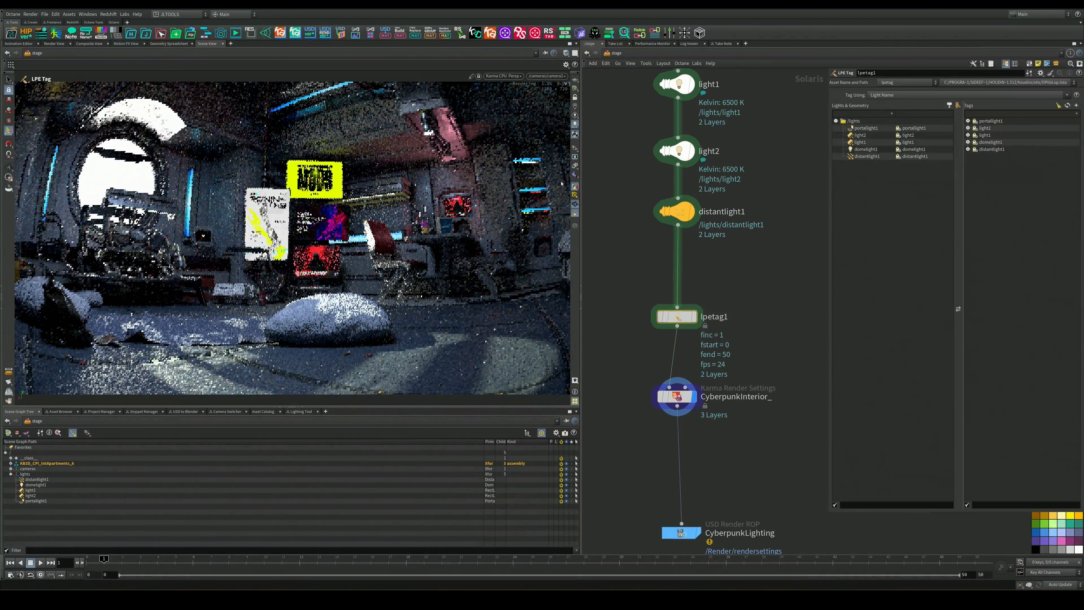
click(574, 166)
click(587, 212)
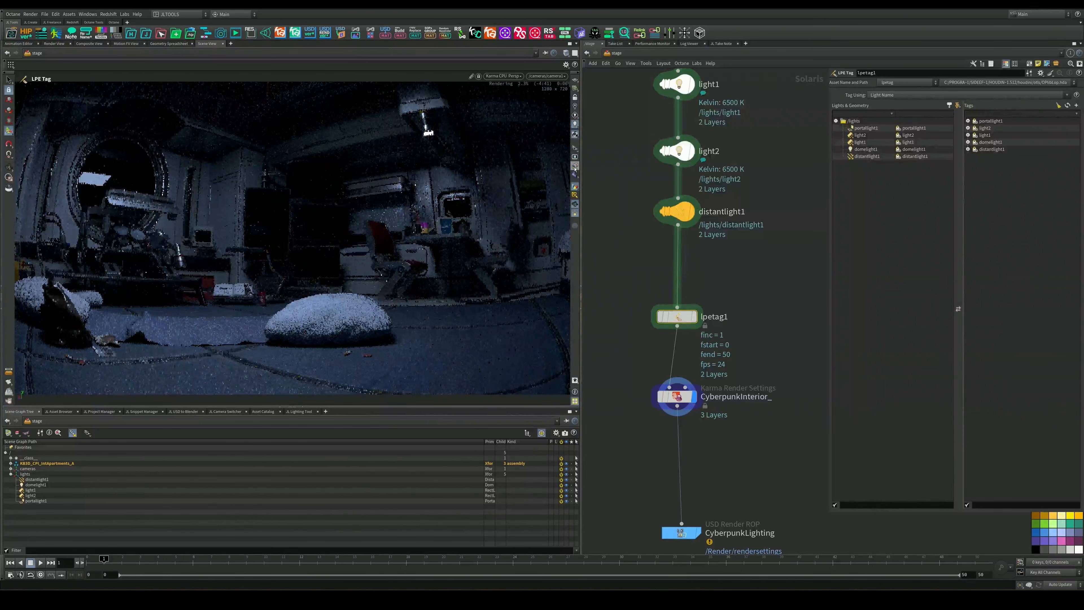
Duplicate light1, insert the copy between distantlight1 and lpetag1, and display the CyberpunkInterior_ node.
click(690, 141)
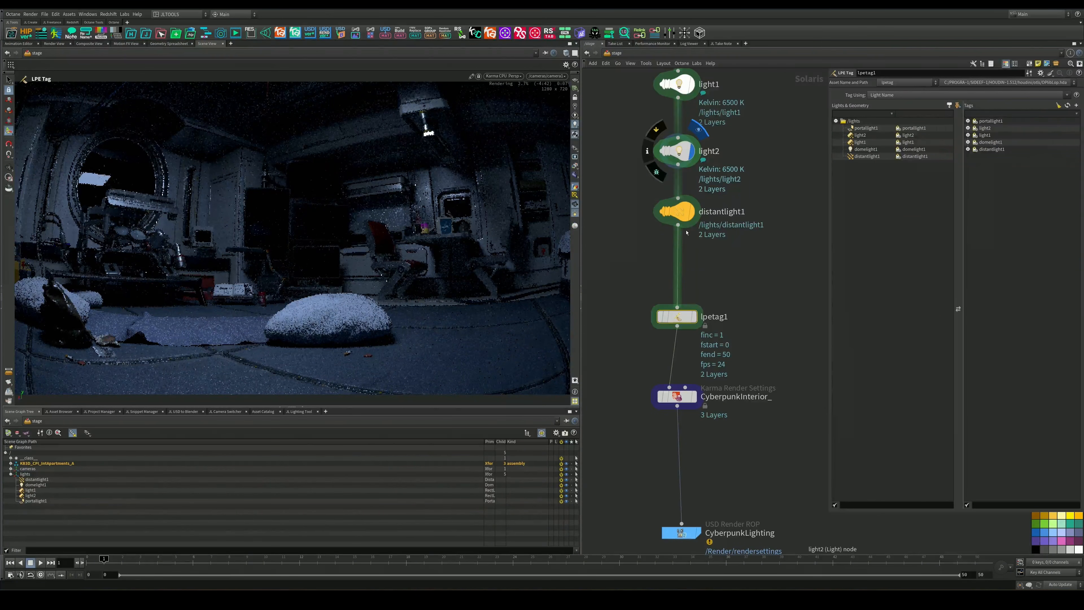
alt+drag(685, 86, 690, 231)
click(694, 397)
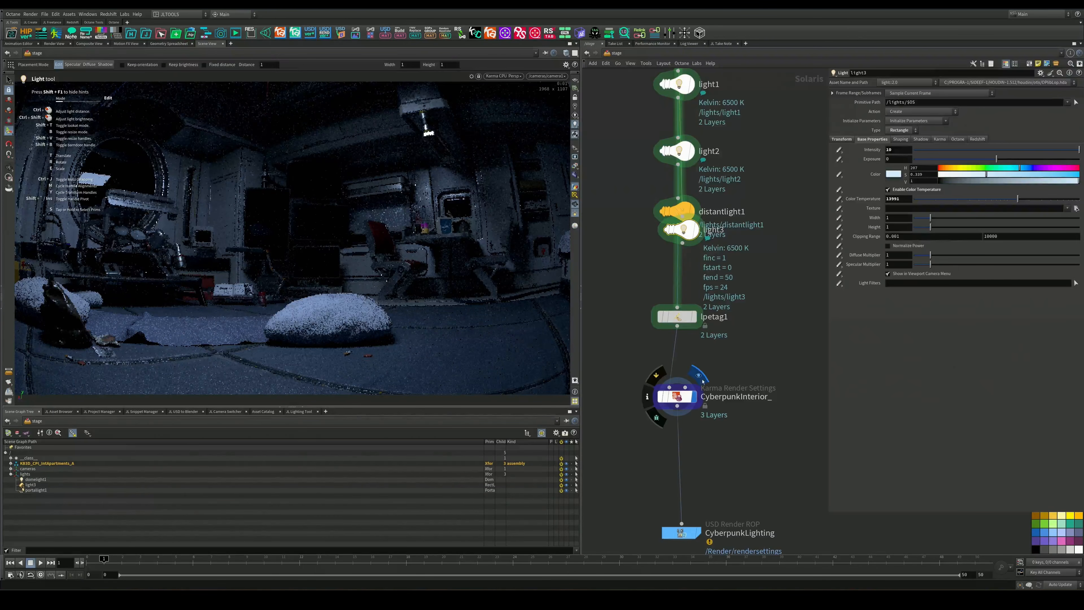
click(575, 166)
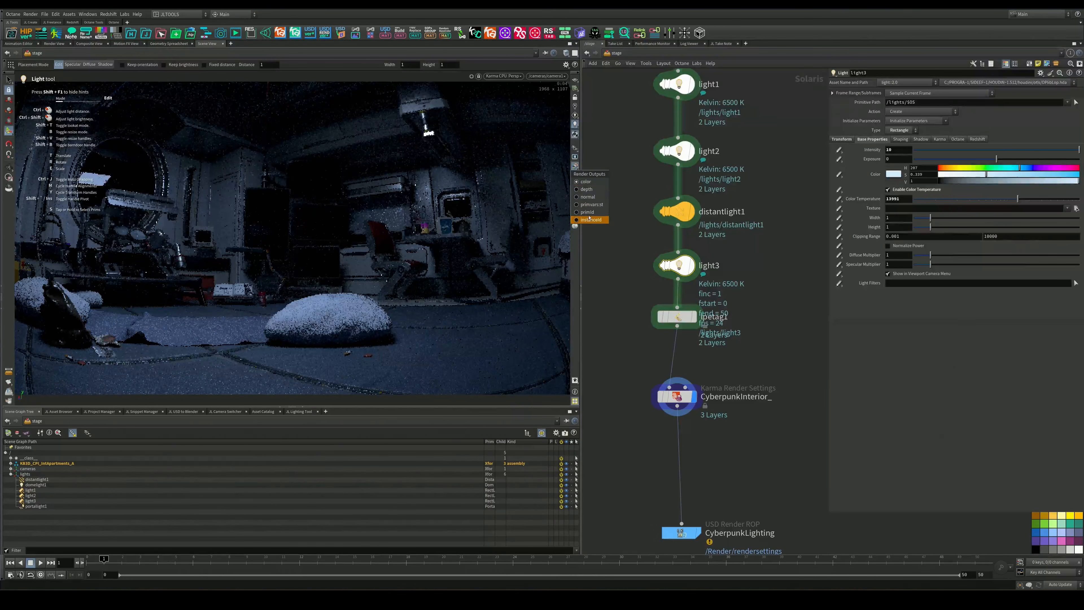
Rename the duplicated light as Dark.
key(F2)
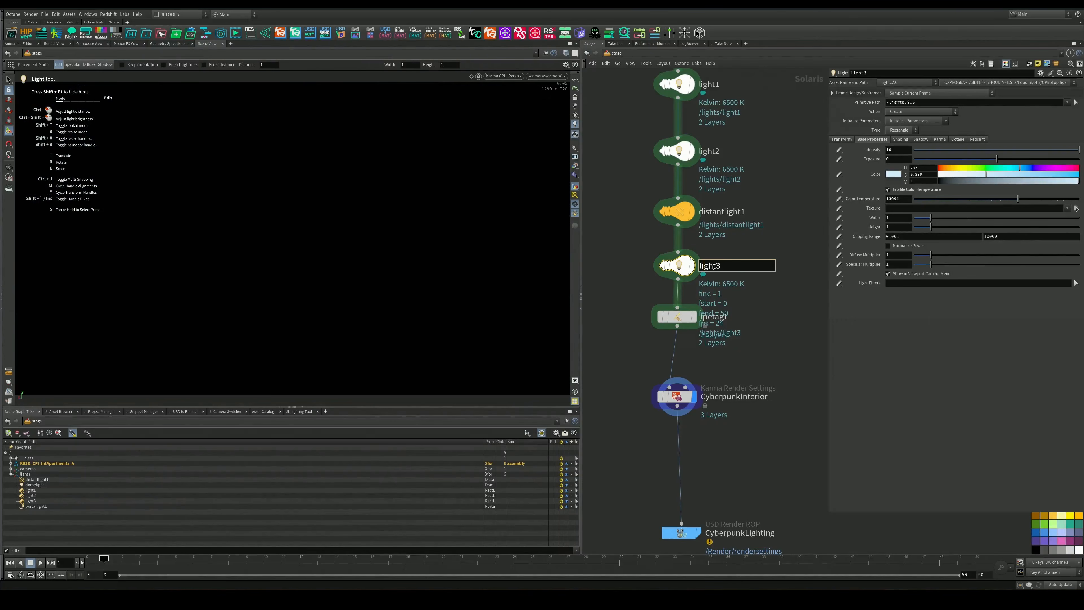
text(Darks)
key(Return)
click(722, 264)
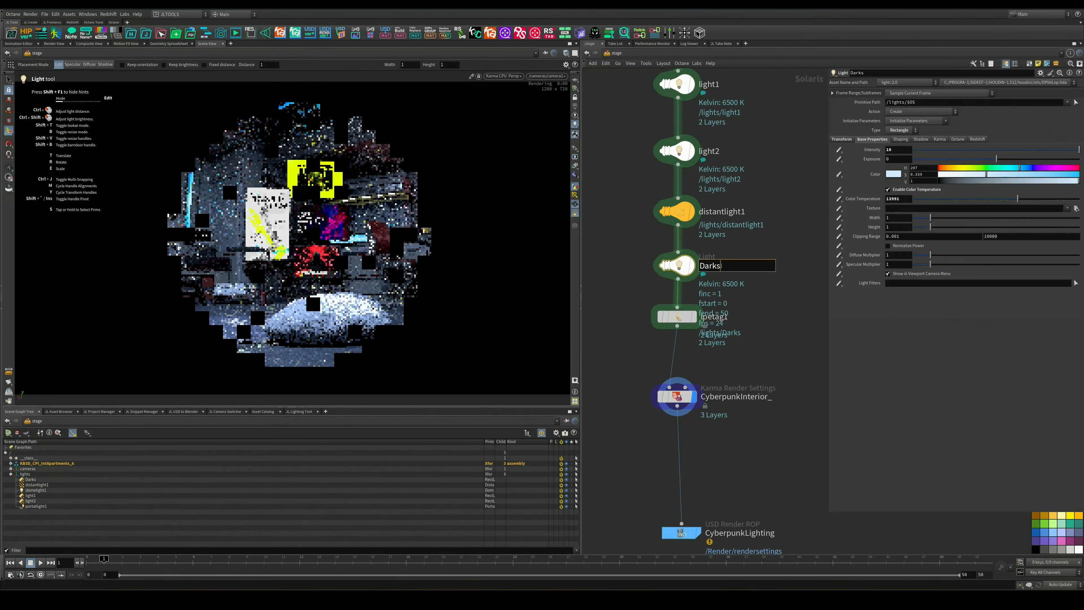
key(BackSpace)
key(Return)
Select CyberpunkInterior_ and view the duplicated light's contribution through the C_Dark render output.
click(677, 397)
click(575, 166)
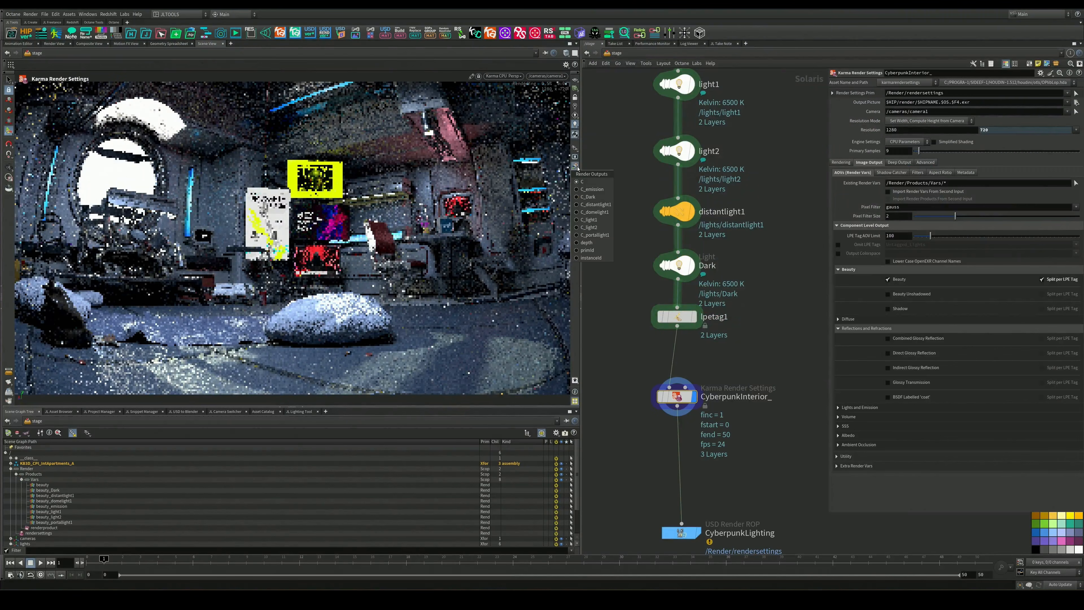
click(595, 199)
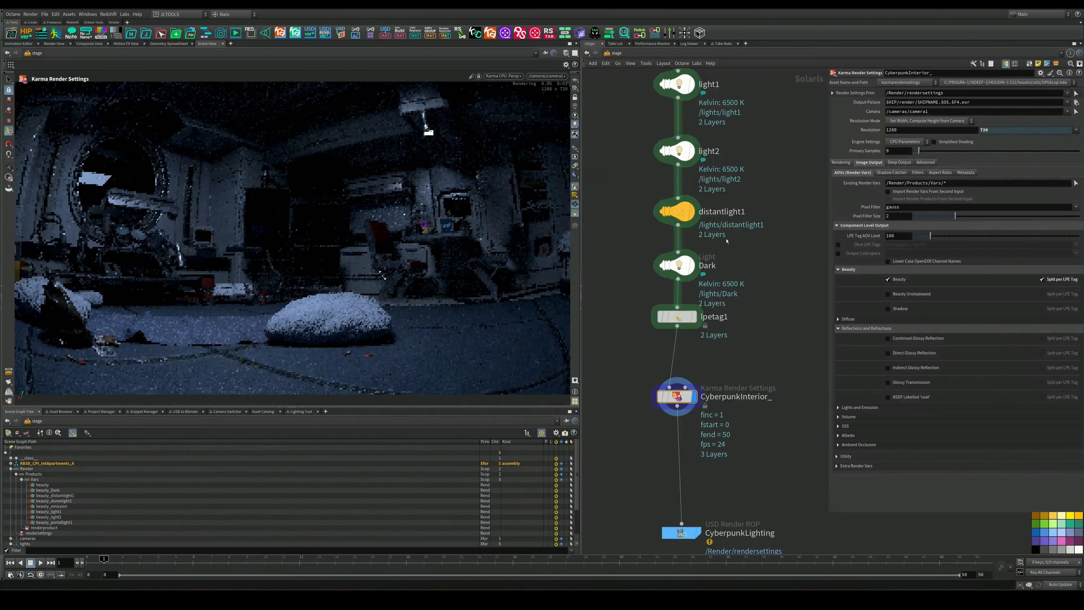
Set the Dark light's intensity to 2, its colour saturation to 0, and its width and height to 10.
click(677, 265)
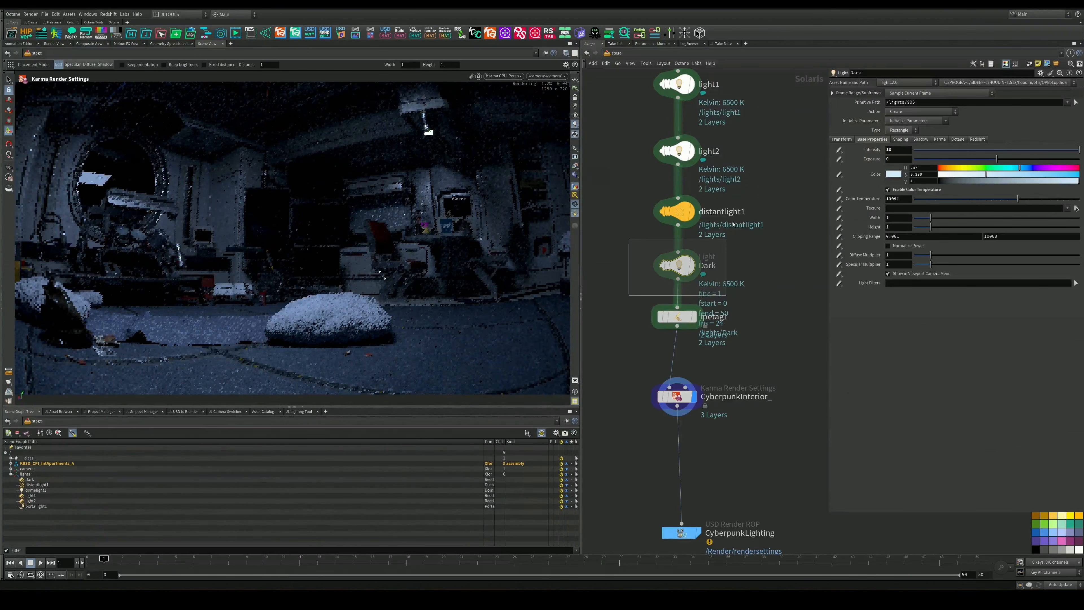
click(995, 150)
click(948, 150)
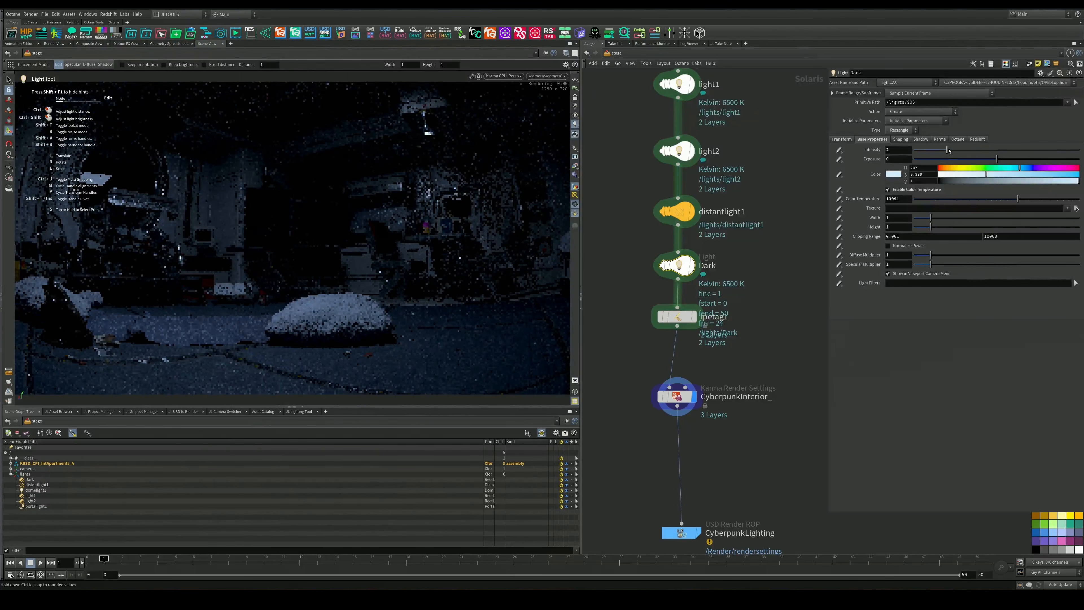
drag(948, 175, 931, 175)
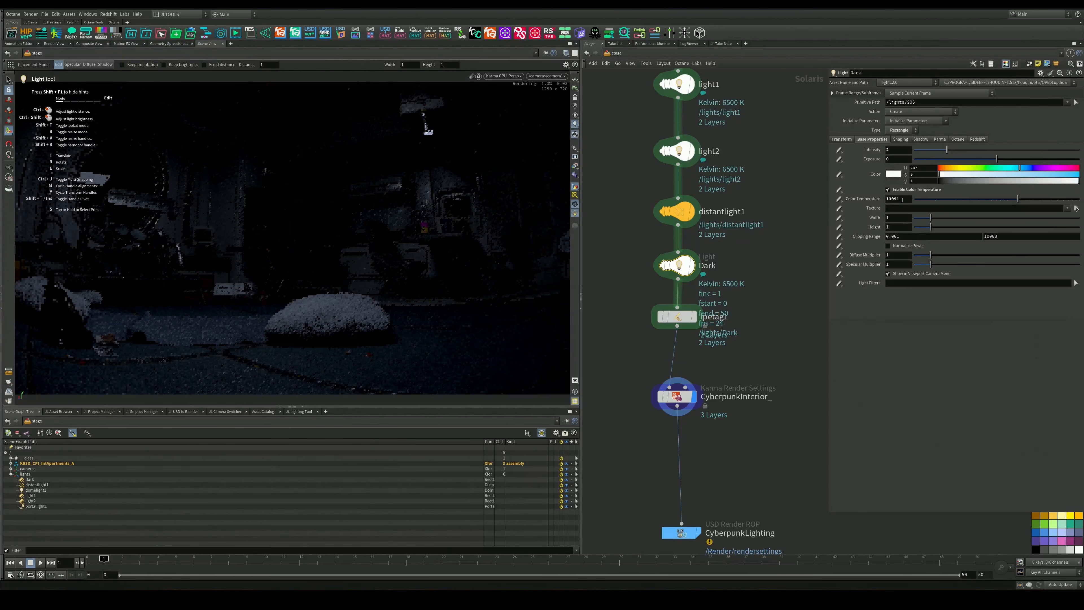
drag(931, 218, 1080, 227)
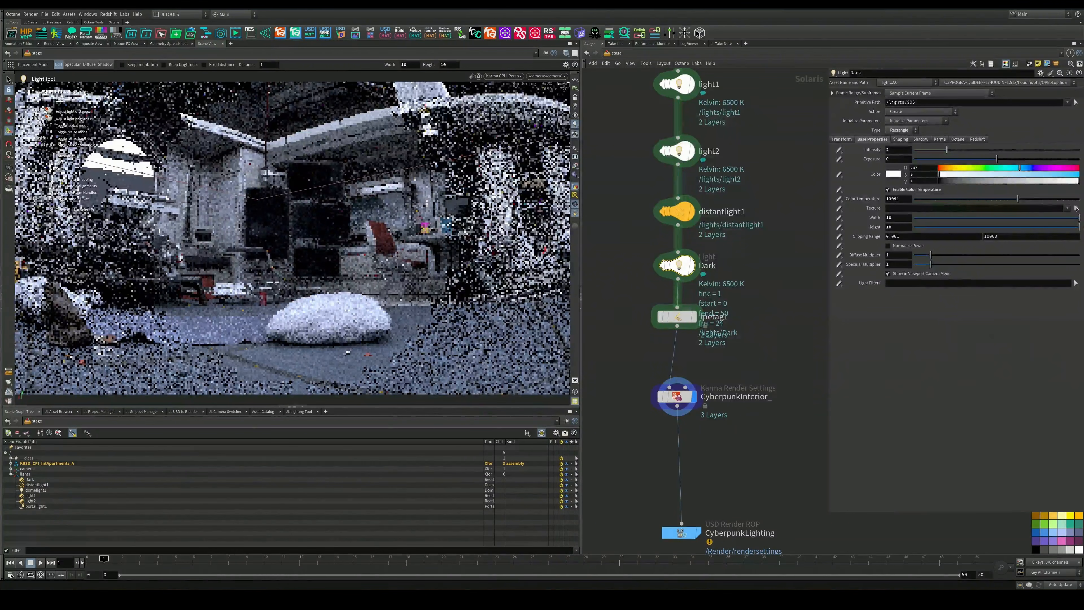
Raise the Dark light to a Y translation of 3.24741 and set its intensity to 1.
click(841, 139)
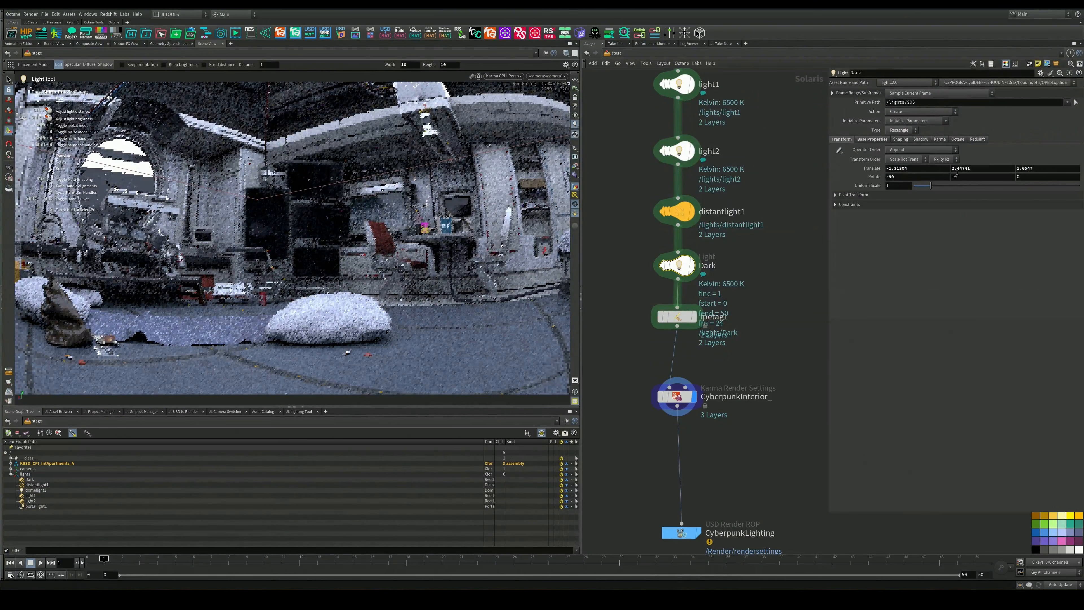
scroll(973, 168, up, 5)
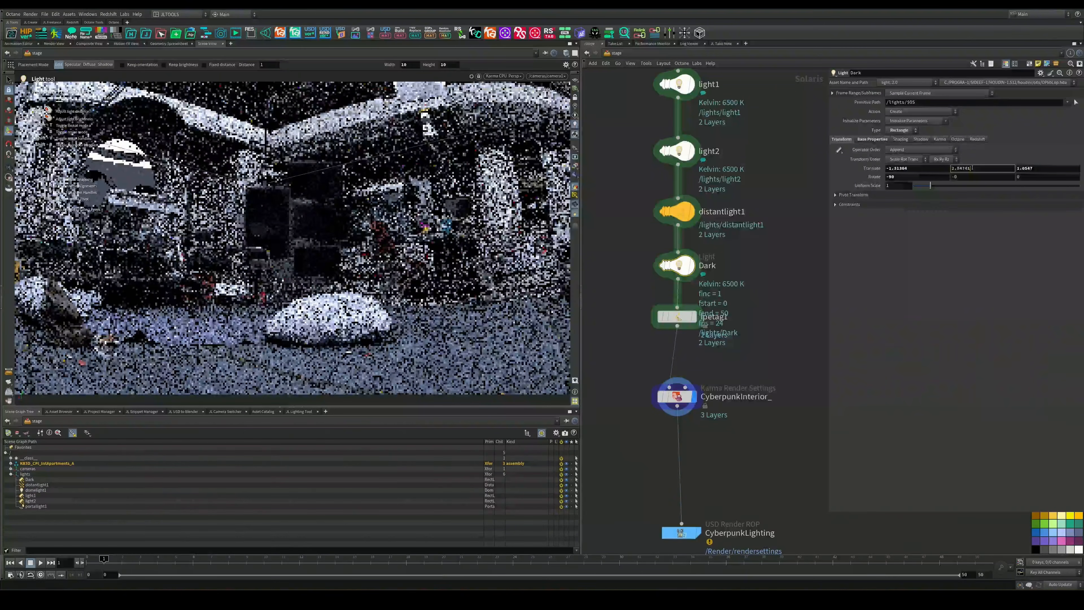
scroll(973, 168, up, 4)
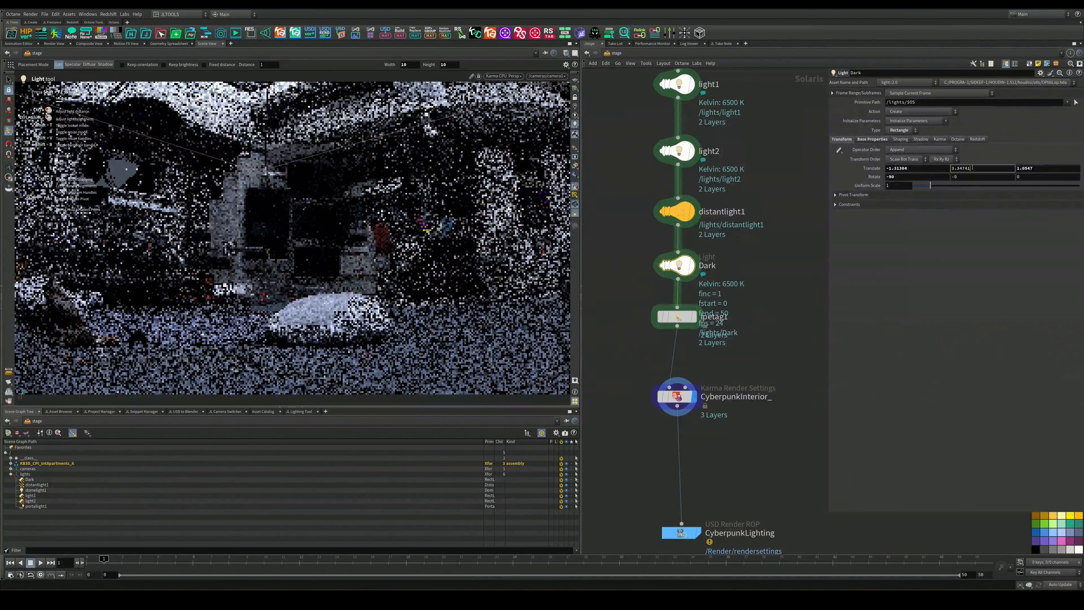
scroll(972, 168, down, 1)
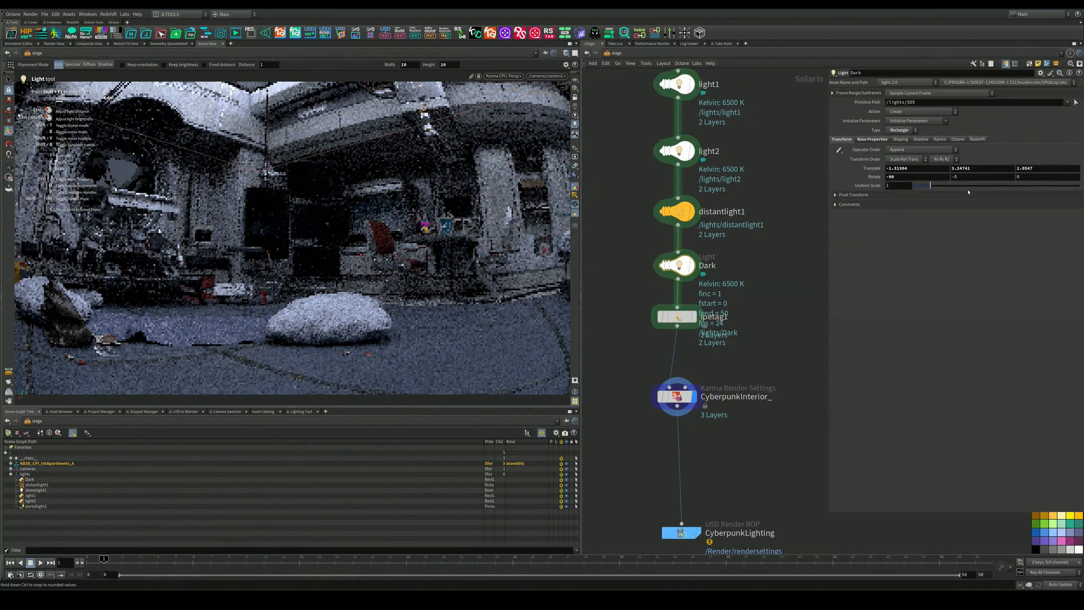
click(873, 139)
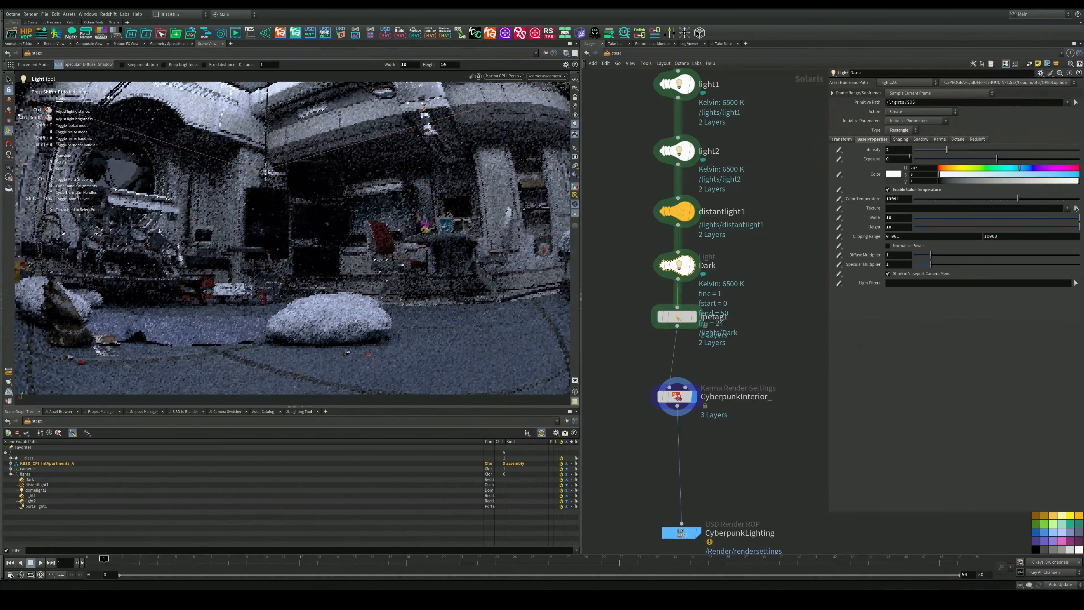
ctrl+click(927, 151)
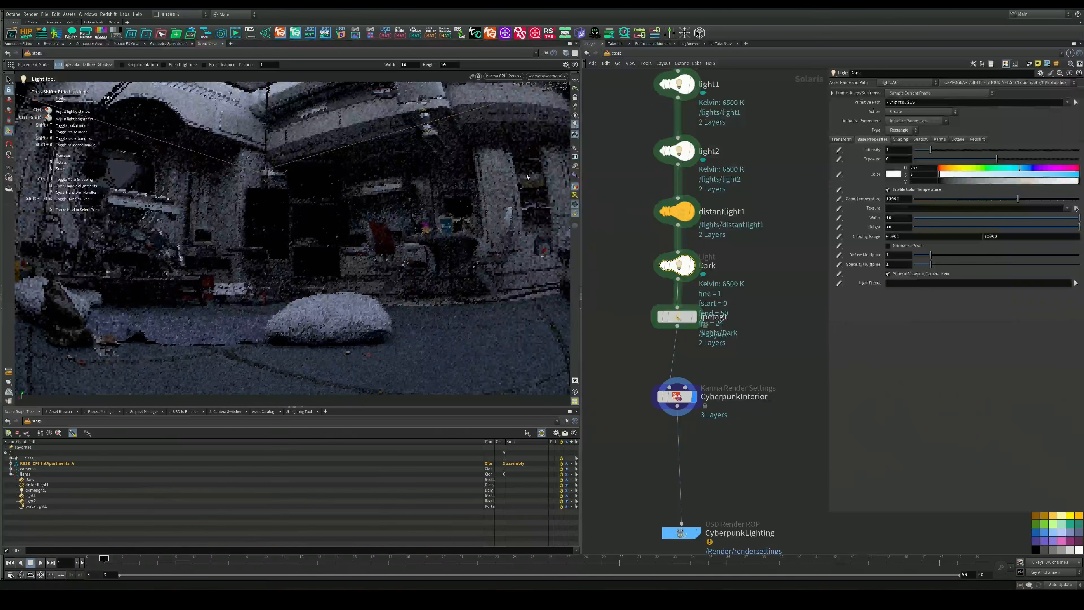
Switch the viewport from Karma CPU to the standard real-time display and align the CyberpunkLighting node beneath CyberpunkInterior_.
click(512, 77)
click(521, 104)
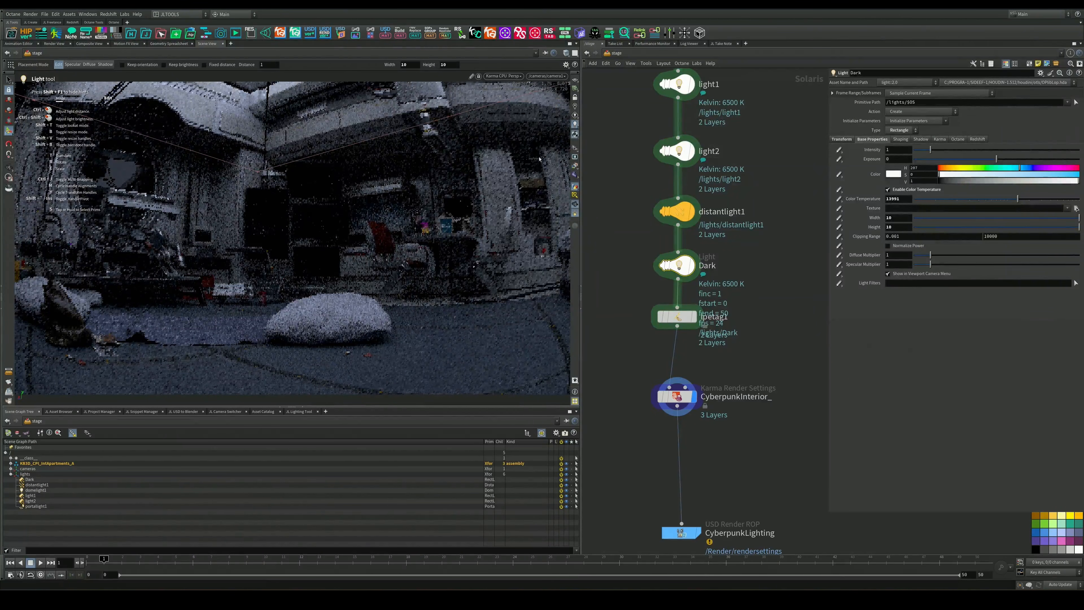
middle_drag(747, 438, 729, 271)
drag(667, 233, 672, 235)
middle_drag(721, 318, 725, 283)
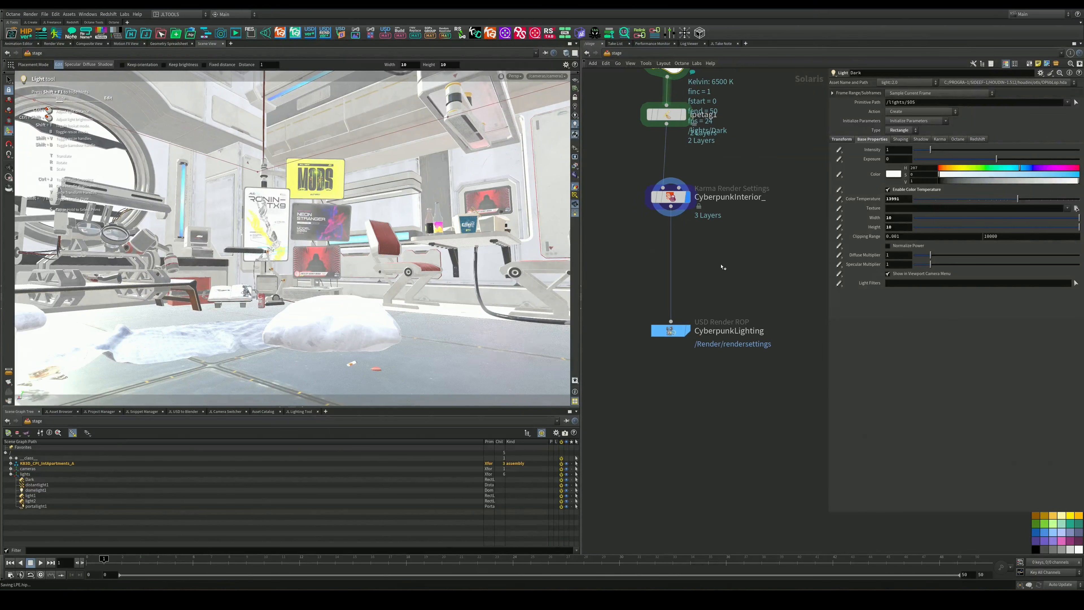
Save the scene and switch the engine settings of the CyberpunkInterior_ render settings to XPU Parameters.
key(ctrl+s)
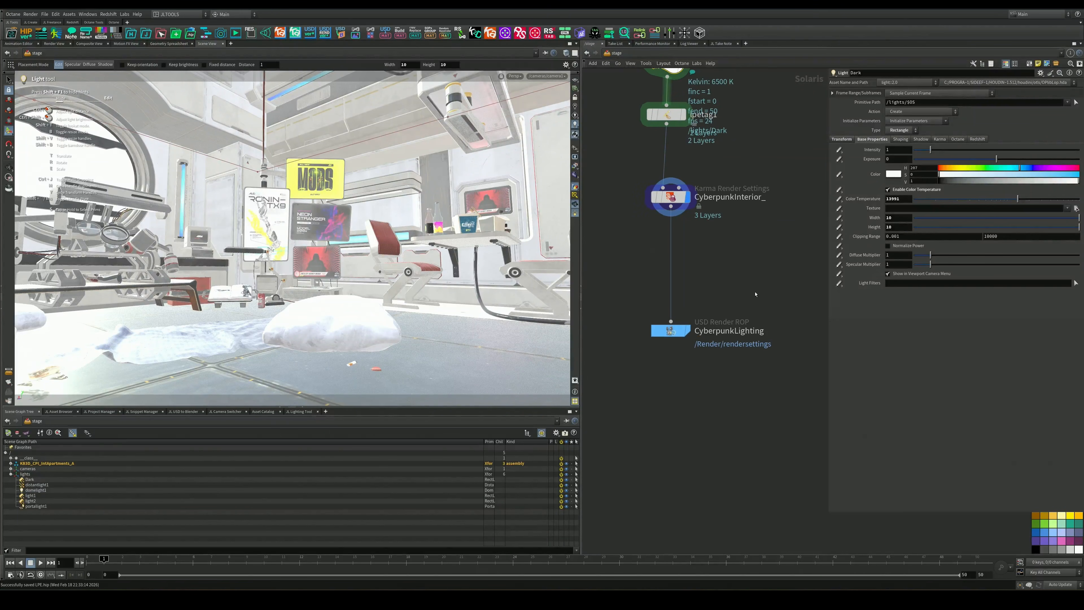
click(671, 330)
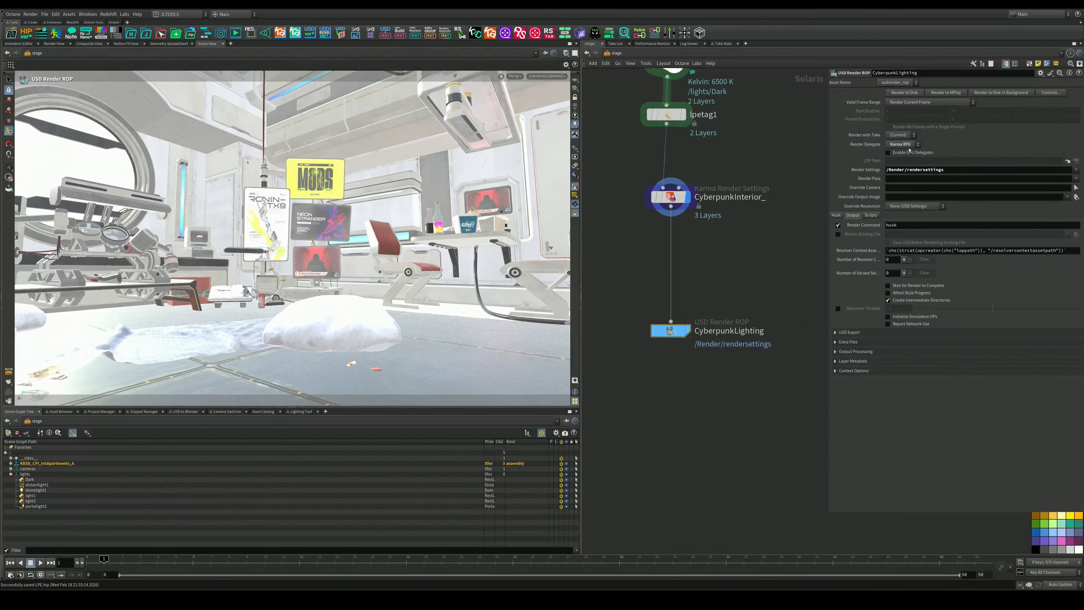
click(670, 197)
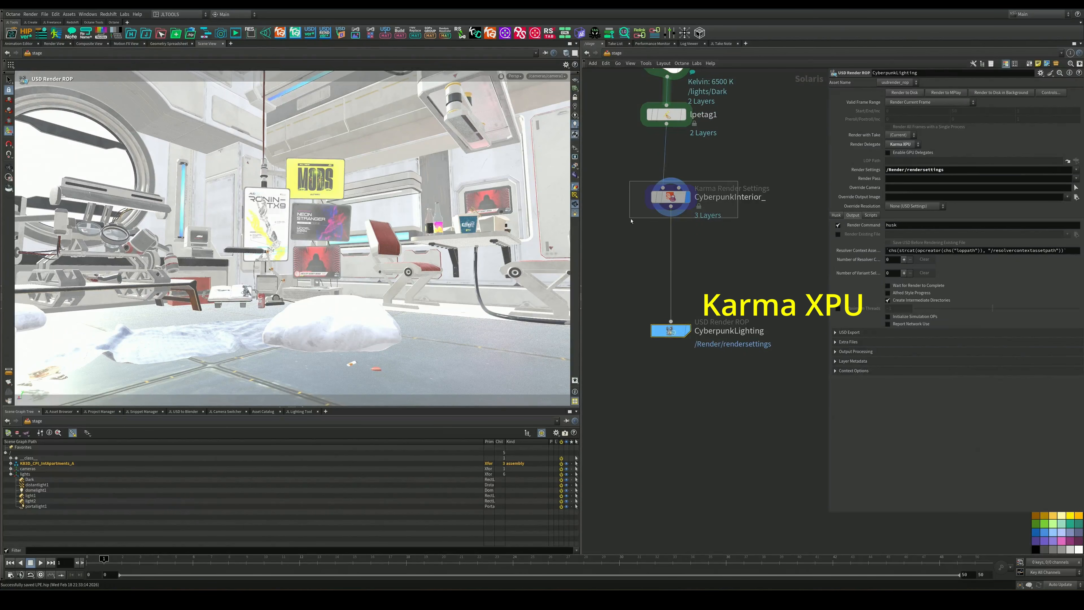
click(904, 142)
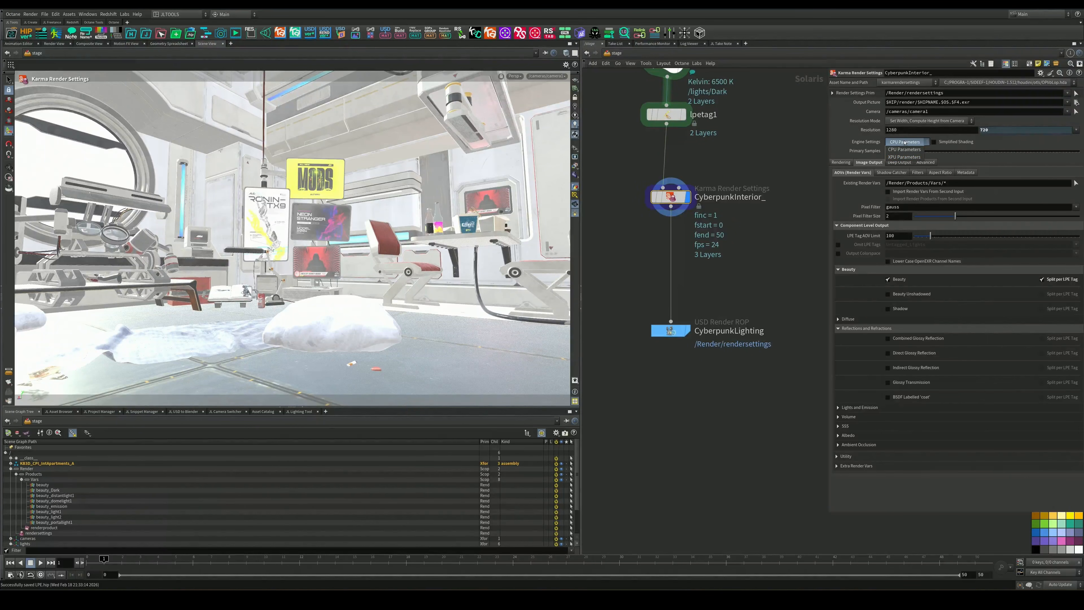
click(901, 158)
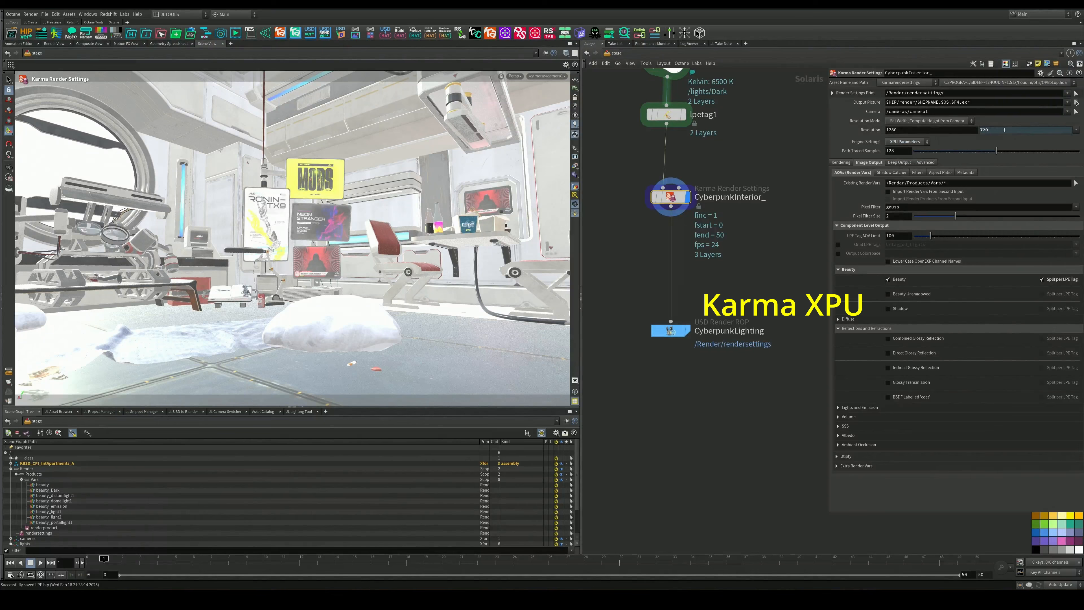
Set the render resolution to HDTV 1080 and the path traced samples to 512.
click(1076, 130)
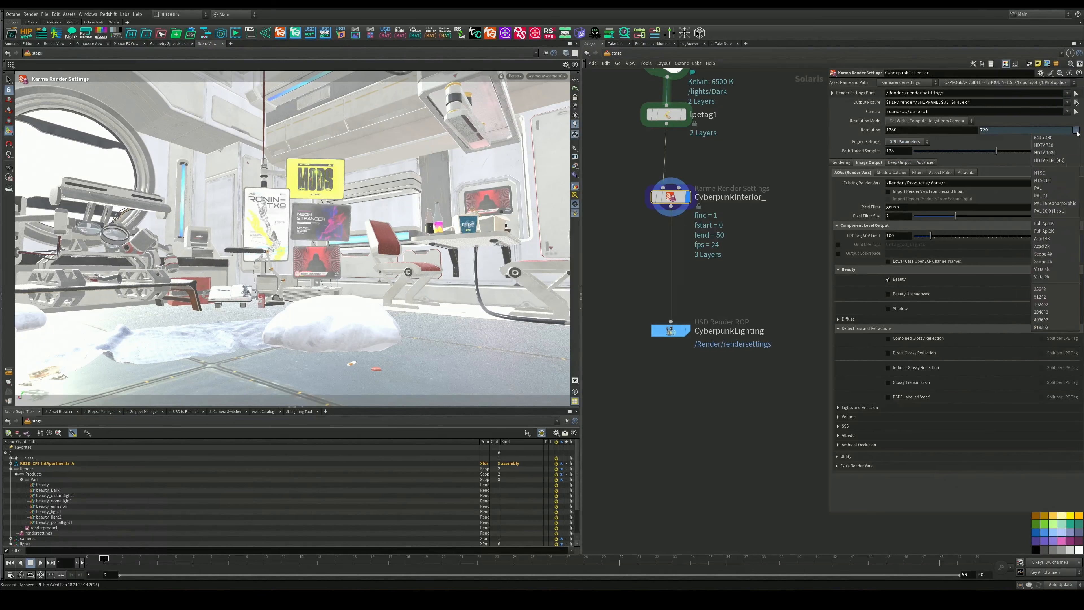
click(1062, 155)
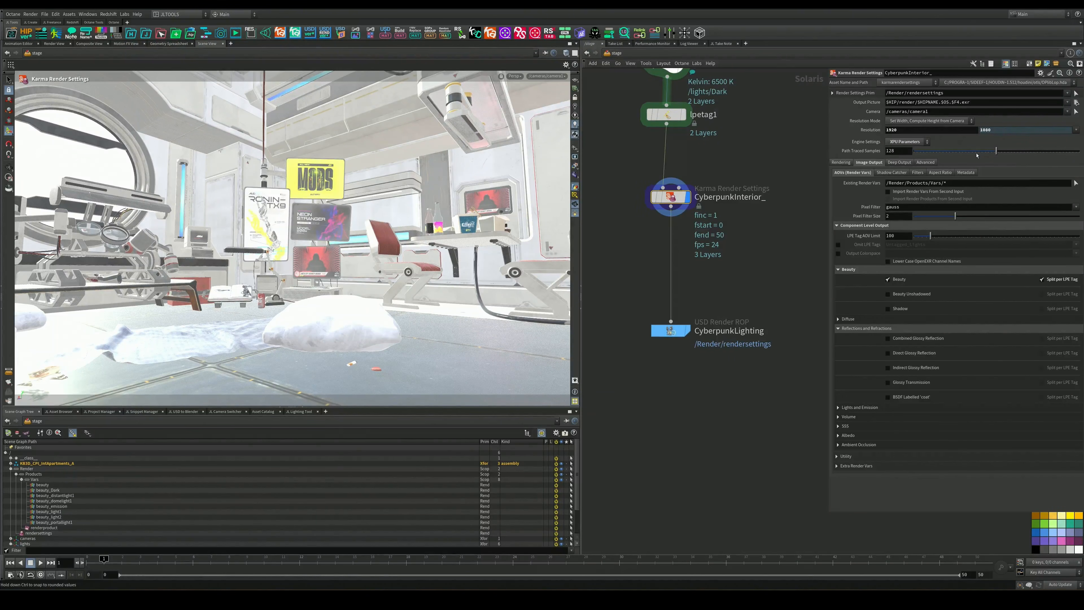
text(45)
key(Return)
Try the NVIDIA OptiX Denoiser in the image filters, revert to No Denoiser and return to the AOV settings.
click(918, 172)
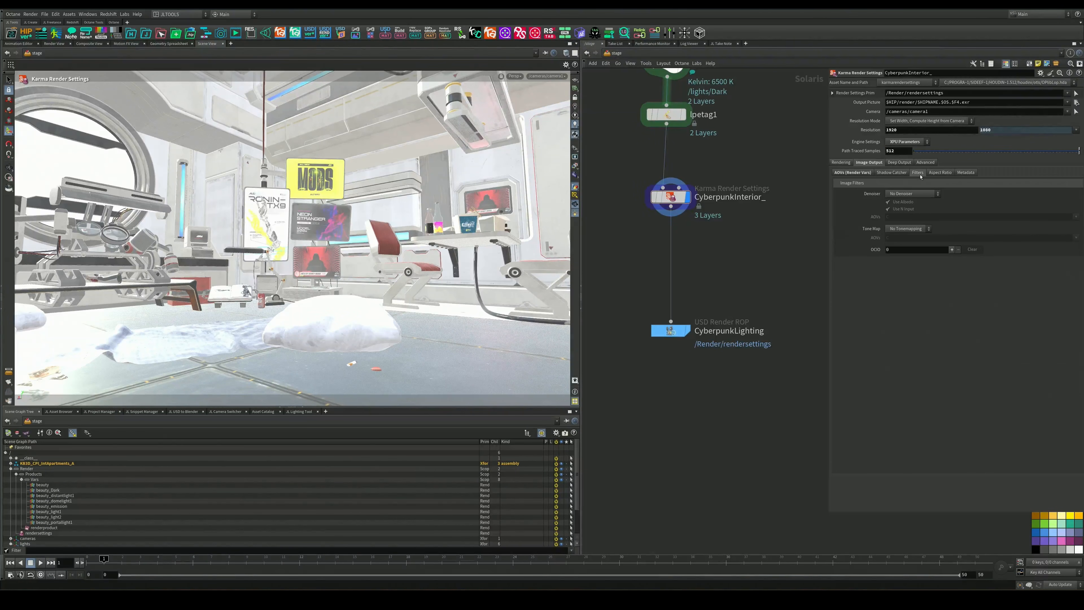
click(917, 194)
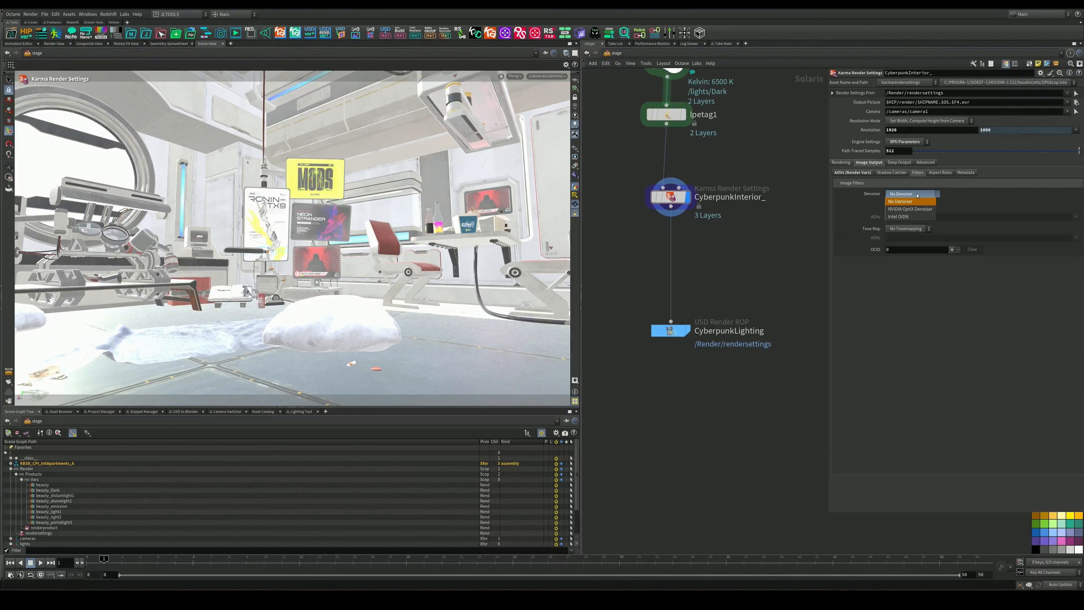
click(918, 210)
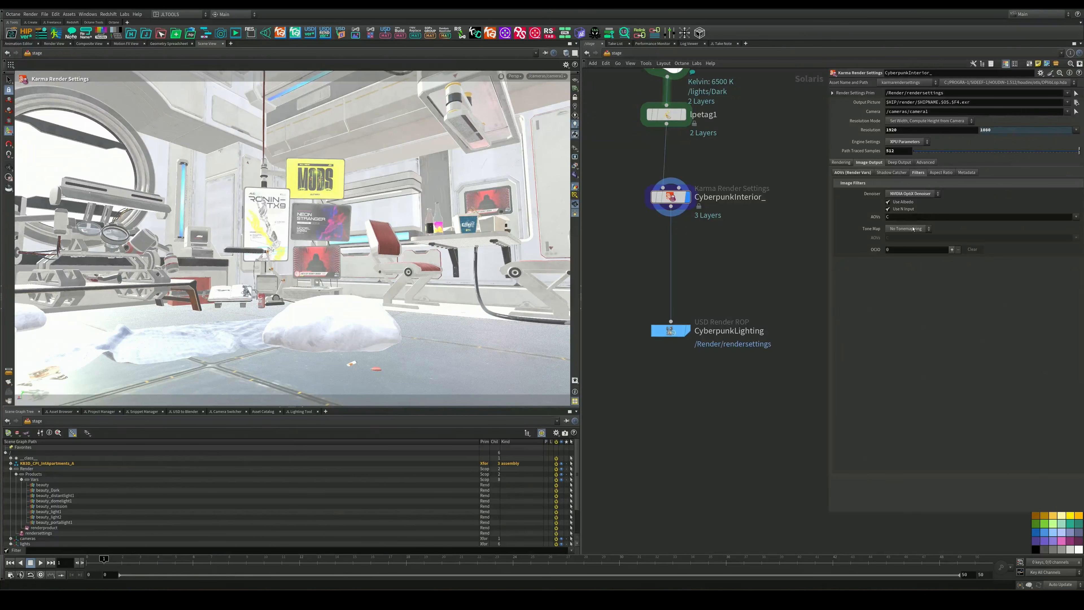
click(917, 195)
click(909, 194)
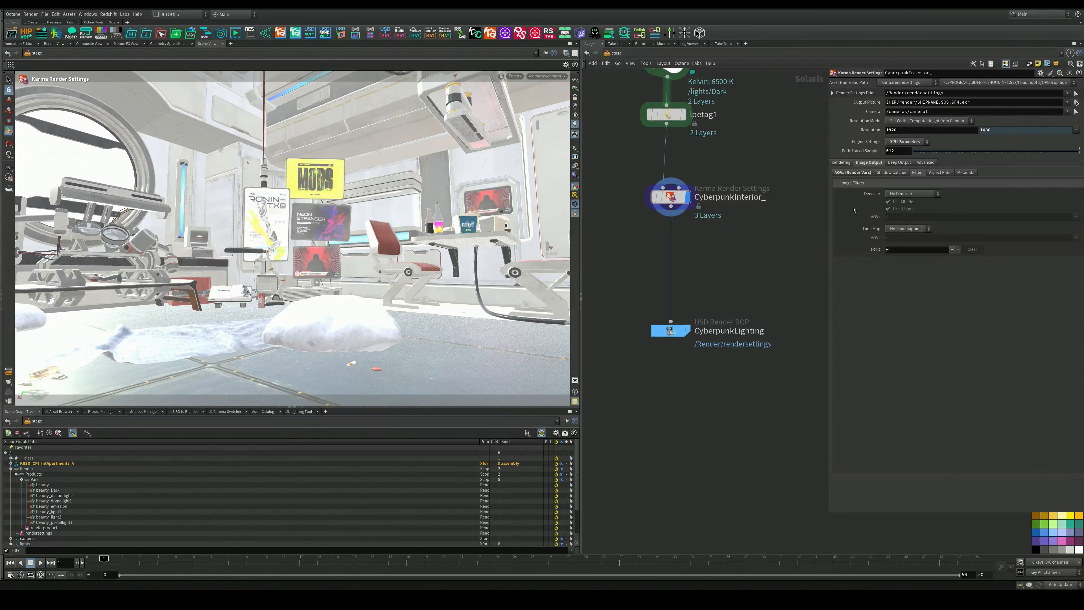
click(856, 173)
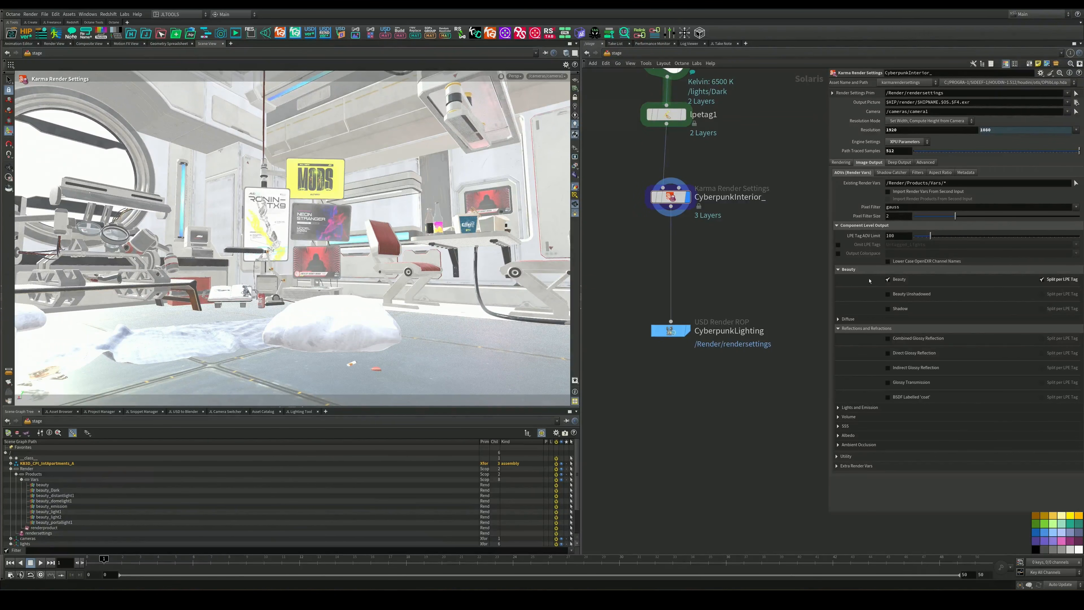
Render the CyberpunkLighting node to disk and check the job in the Render Manager.
click(670, 330)
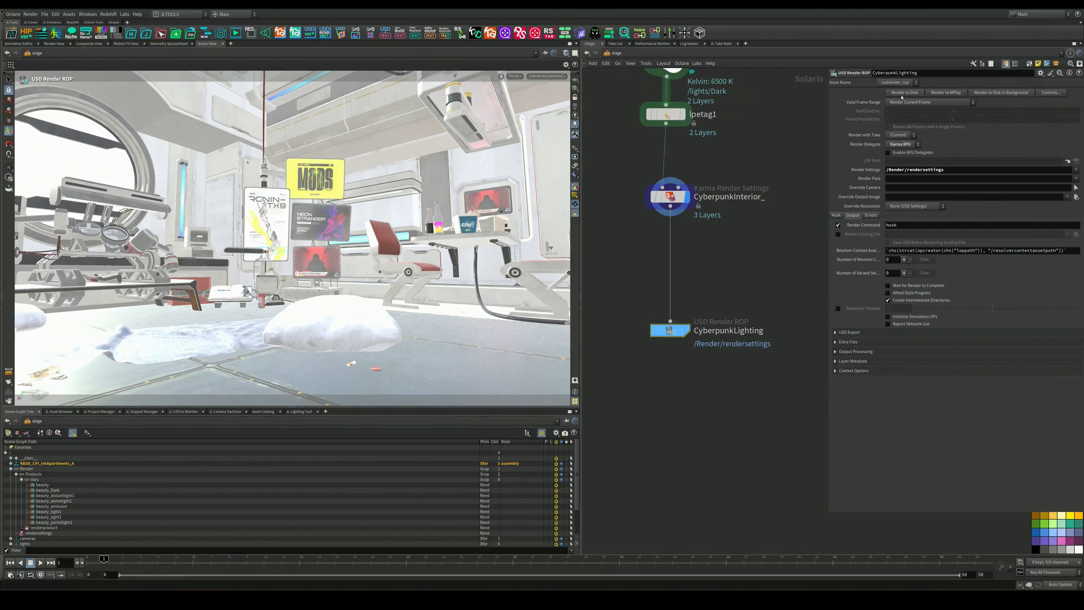
click(900, 94)
click(33, 14)
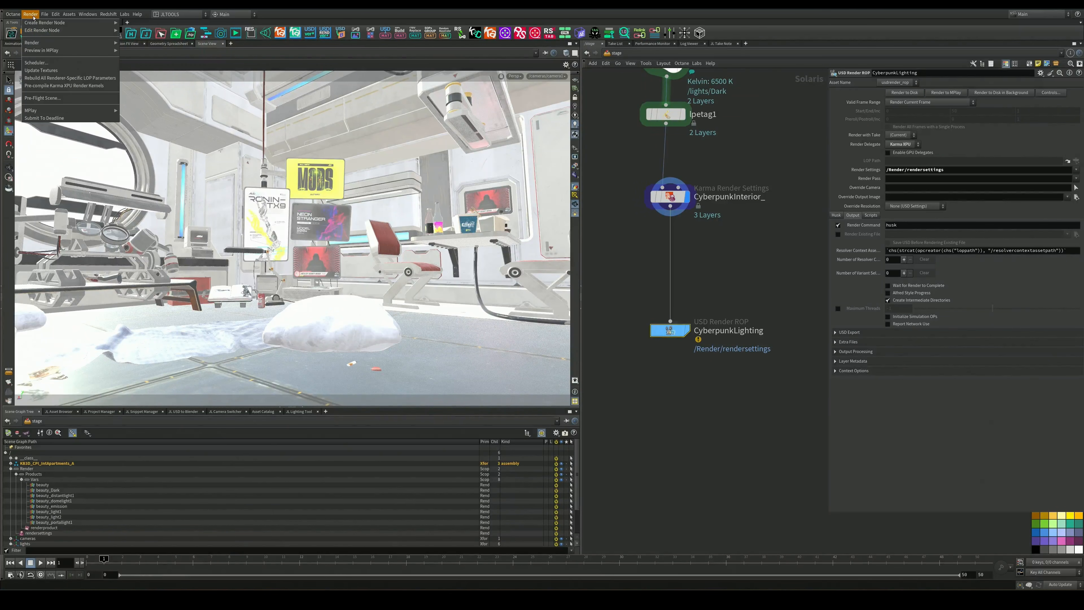
click(41, 62)
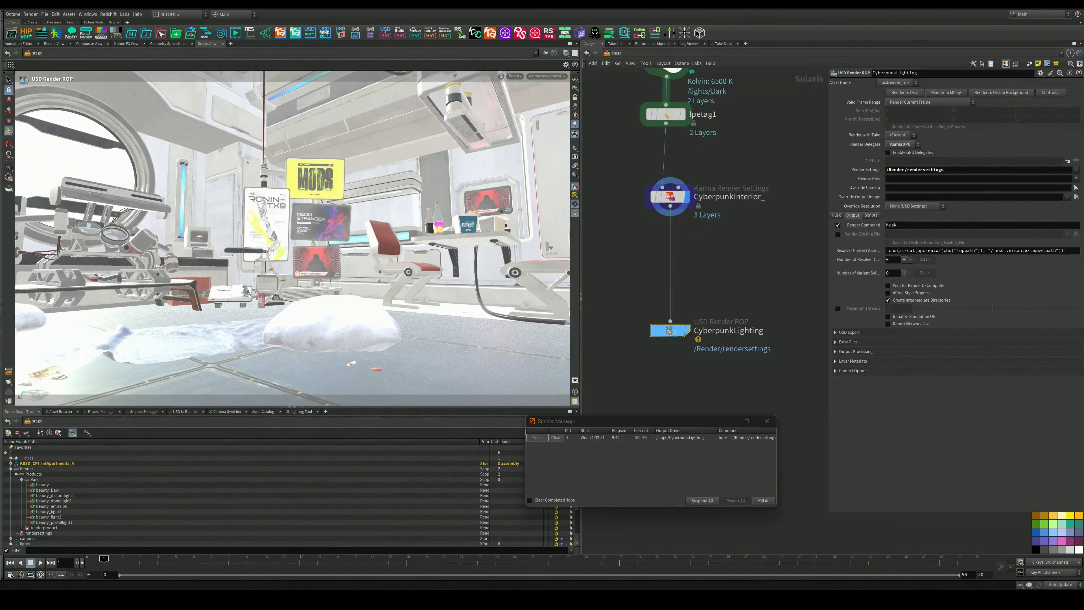
drag(614, 424, 578, 450)
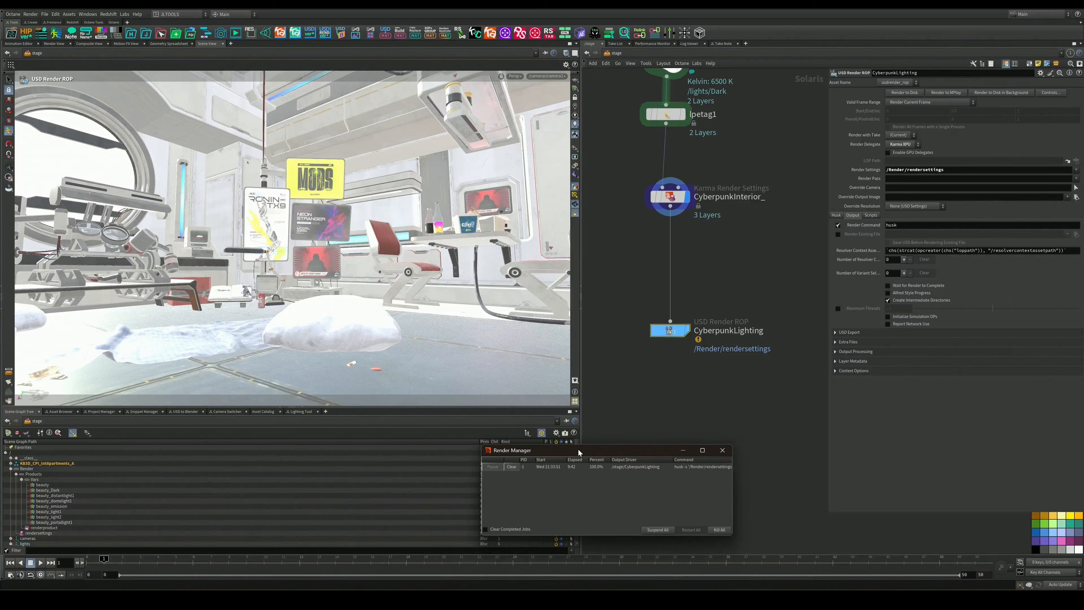
click(670, 196)
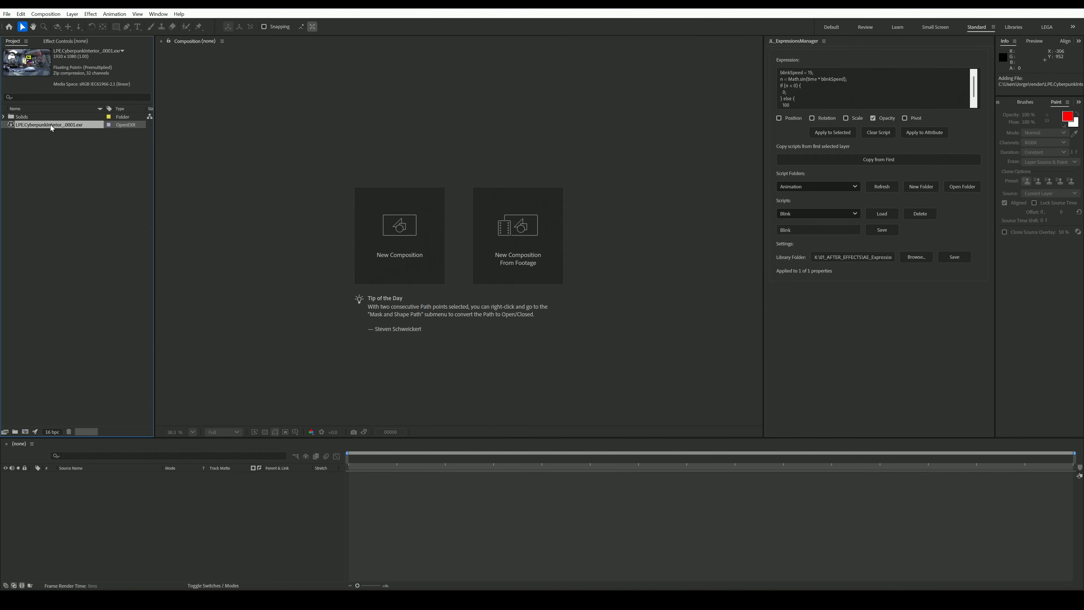
Switch to After Effects, create a composition from LPE.CyberpunkInterior_.0001.exr and inspect the fine detail around the machinery by the round window.
drag(51, 127, 25, 431)
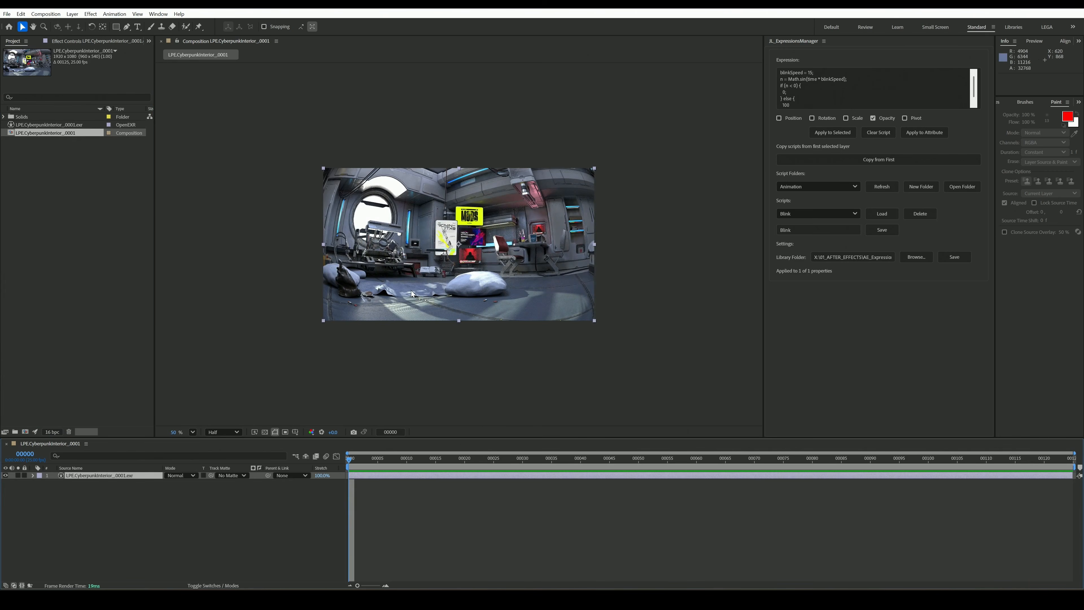
scroll(411, 289, up, 5)
scroll(423, 311, down, 2)
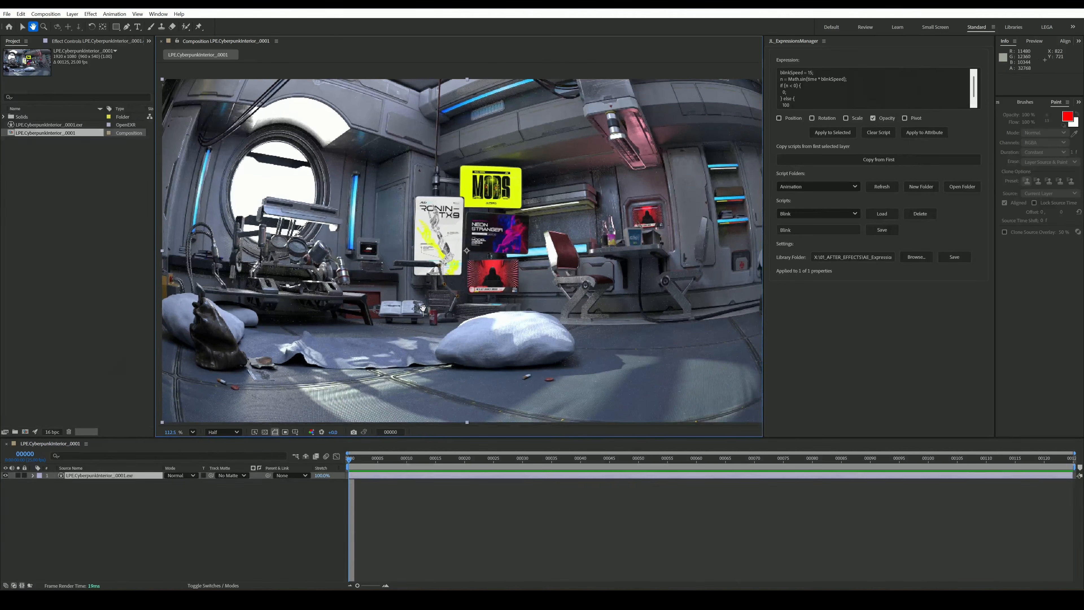
key(v)
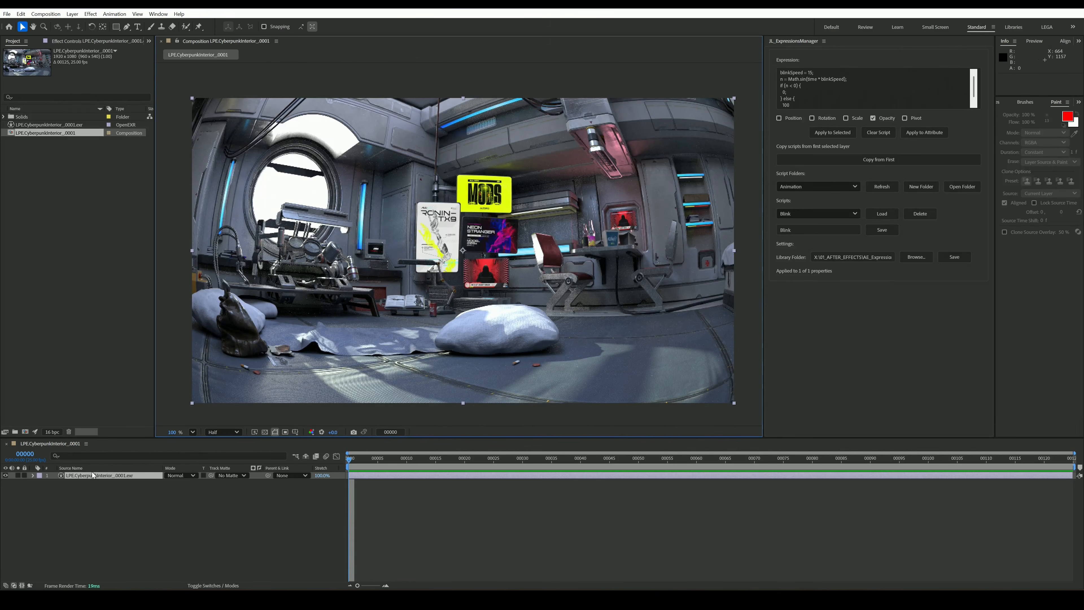
scroll(294, 268, up, 6)
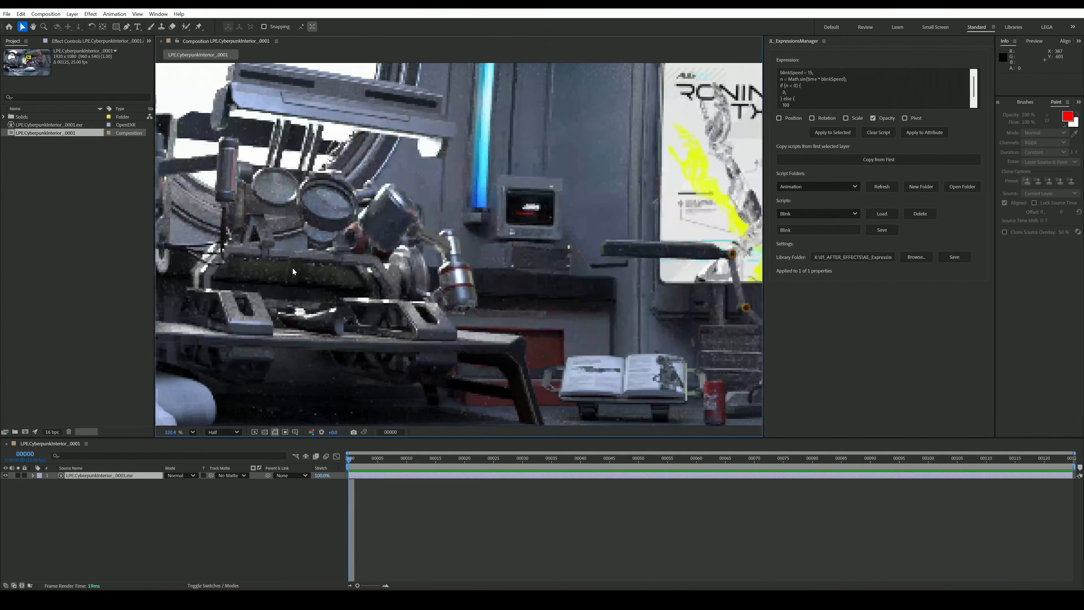
scroll(297, 273, down, 5)
scroll(296, 272, up, 7)
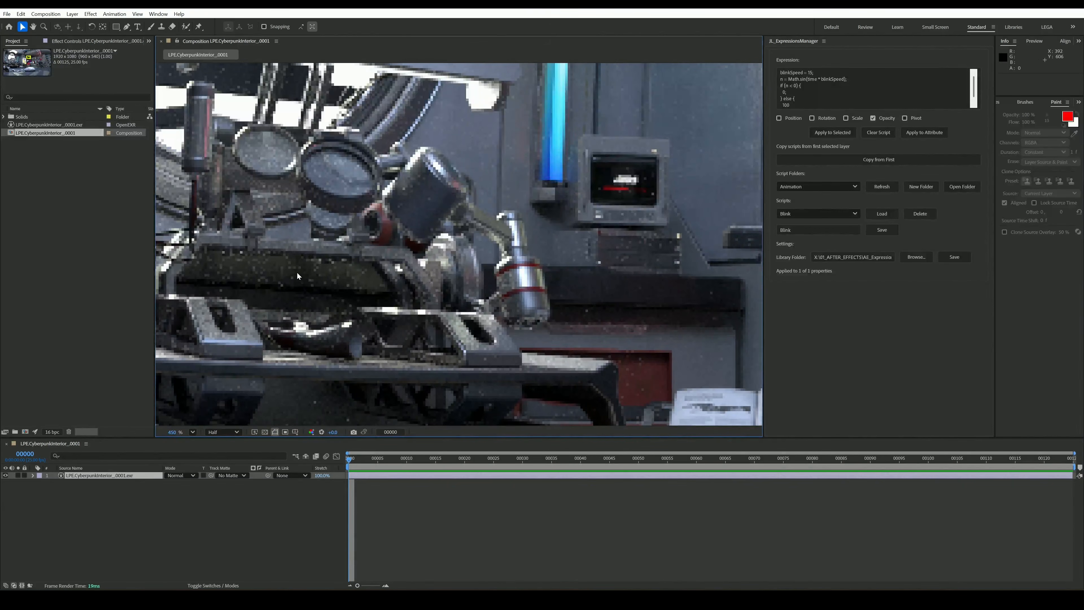
scroll(297, 272, down, 2)
scroll(296, 272, down, 6)
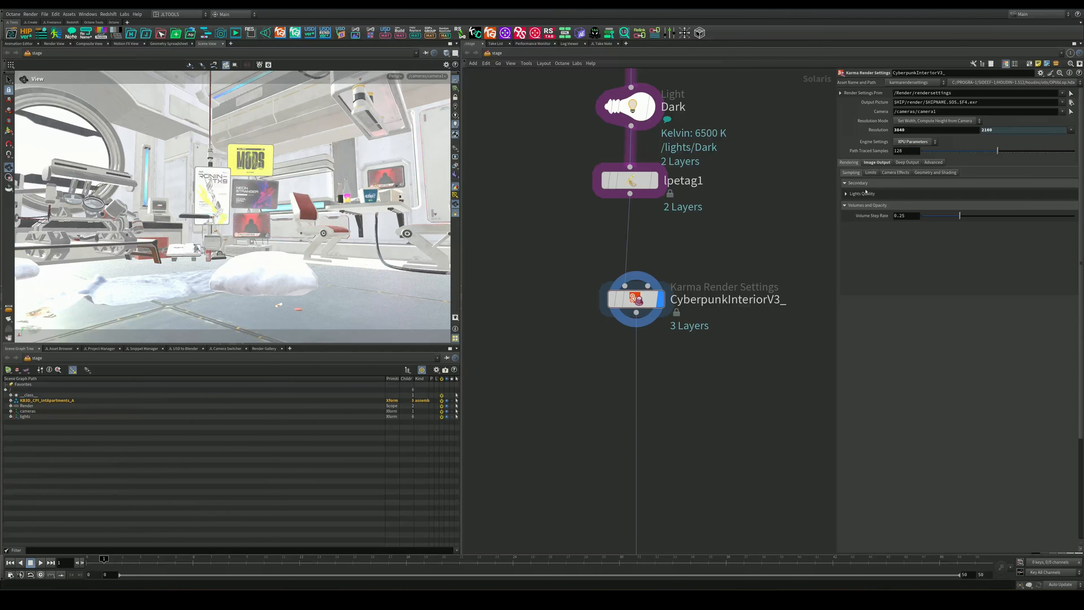
Switch to Houdini and confirm Beauty, Direct Emission, Indirect Emission, Depth and Cryptomatte Material as the AOV passes for CyberpunkInteriorV3_.
click(877, 163)
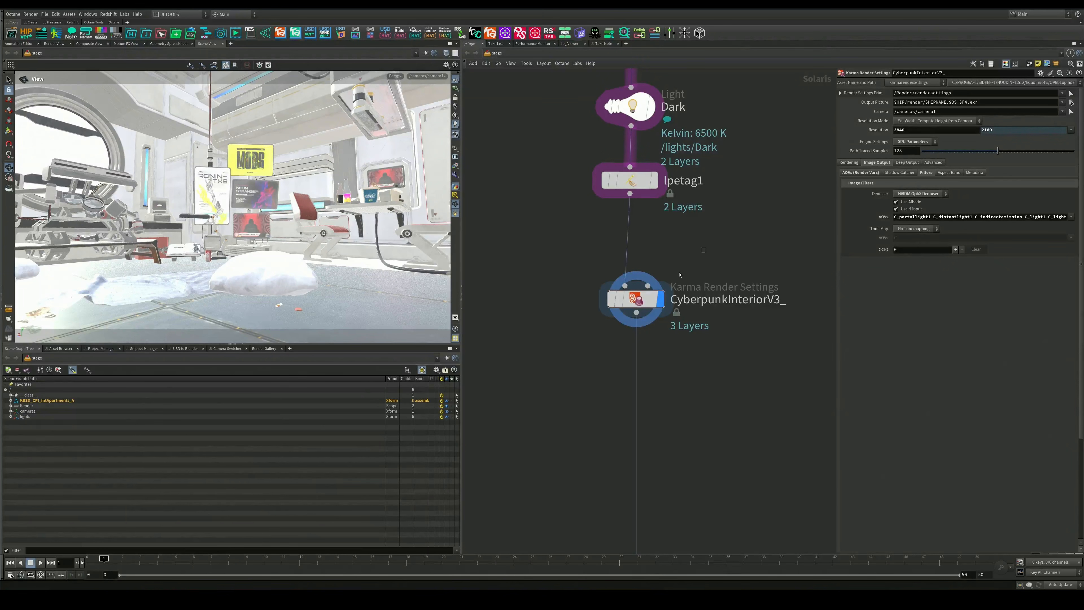
drag(680, 275, 636, 305)
click(489, 31)
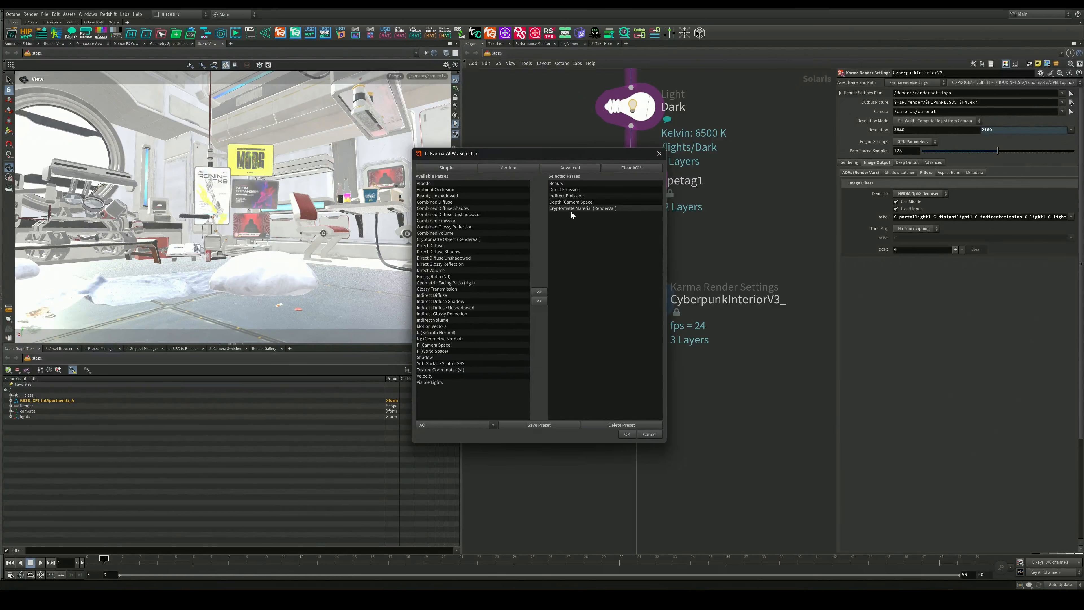
click(626, 434)
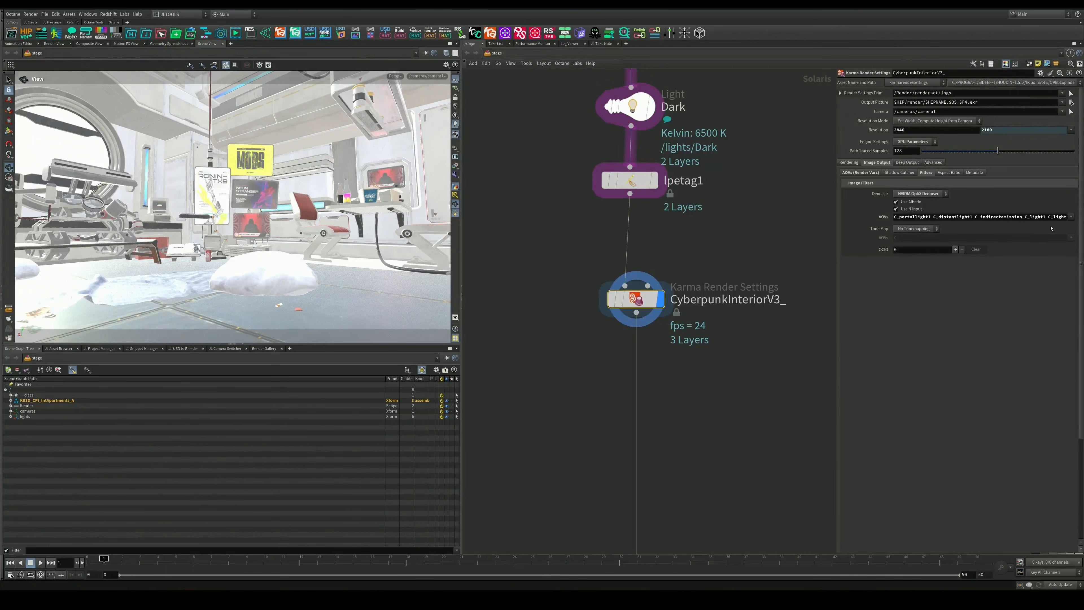
Review the list of AOVs assigned to the NVIDIA OptiX Denoiser on CyberpunkInteriorV3_.
click(1070, 217)
click(1061, 210)
drag(1024, 218, 1036, 224)
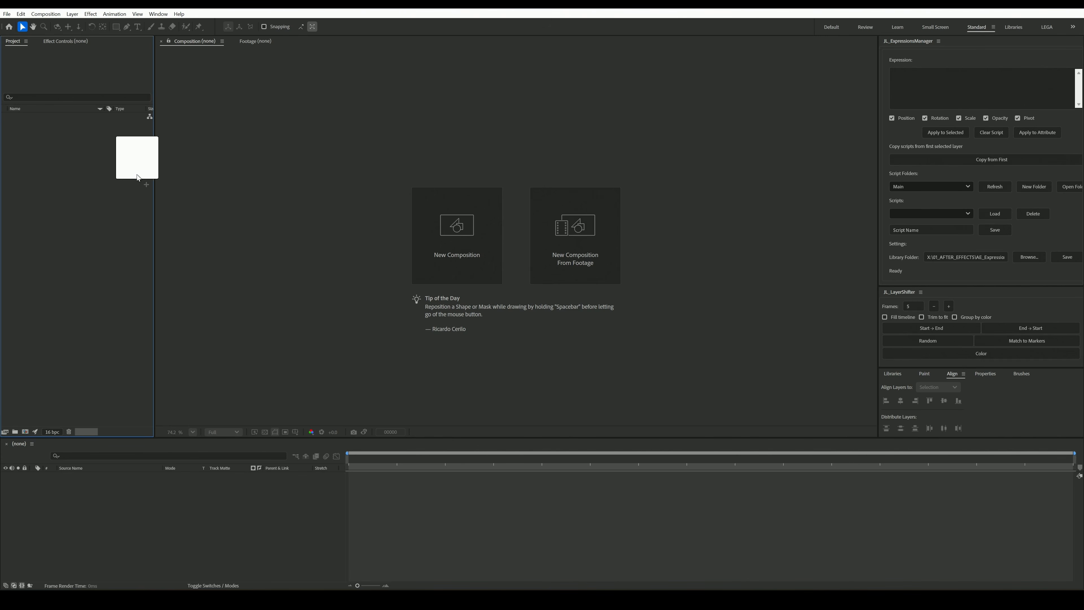
Switch to After Effects, import LPE.CyberpunkInteriorV3_.0001.exr and open it in the footage viewer.
drag(136, 175, 106, 176)
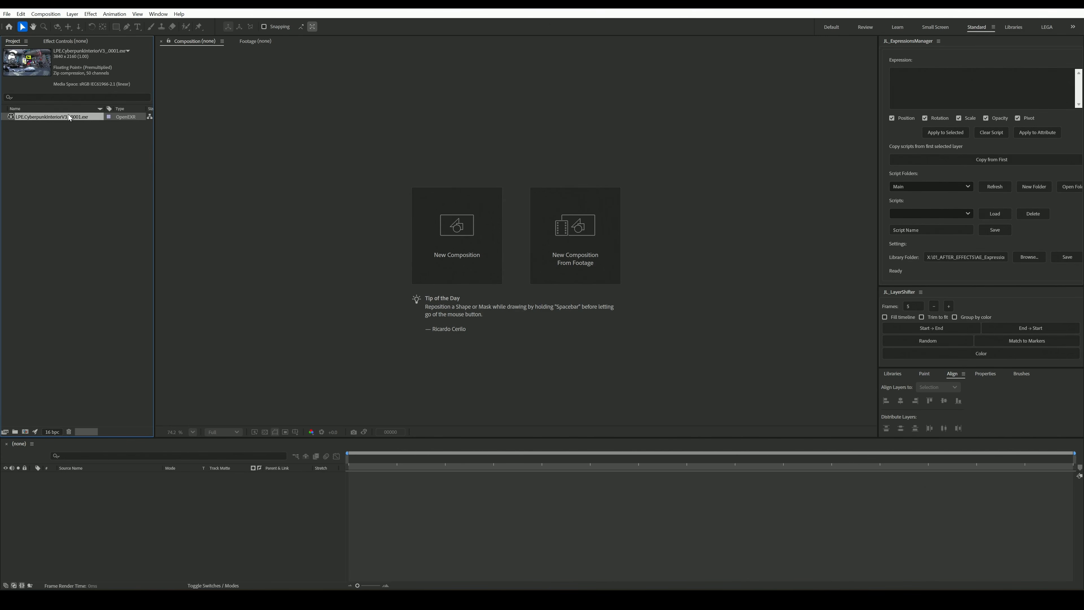
double_click(67, 116)
scroll(505, 241, up, 4)
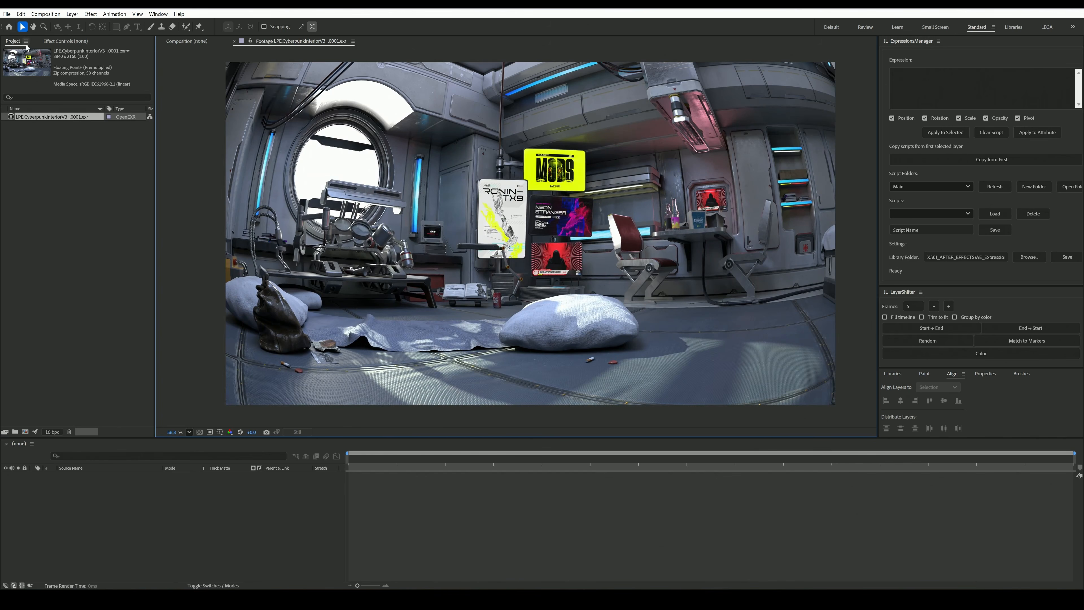
Create ProEXR layer comps from LPE.CyberpunkInteriorV3_.0001.exr and expand the generated folder in a widened project list.
click(6, 13)
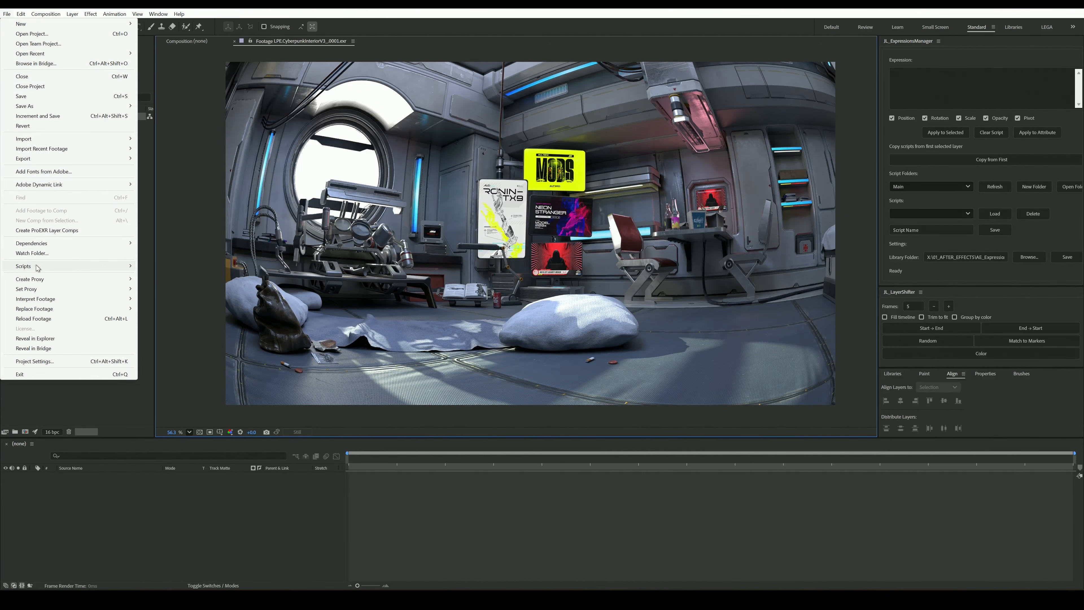
key(Escape)
click(51, 116)
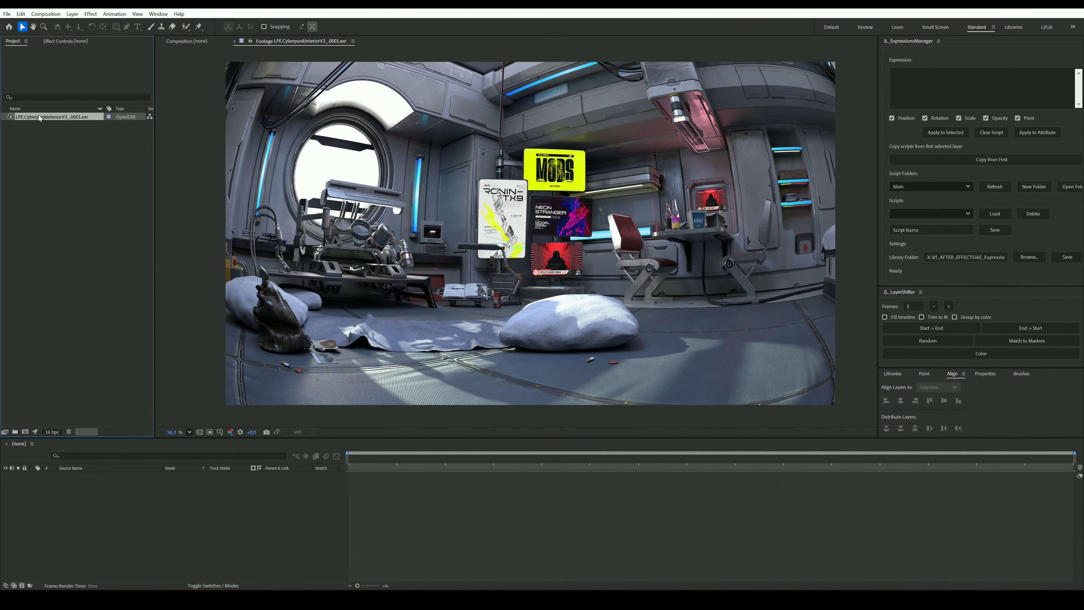
click(7, 14)
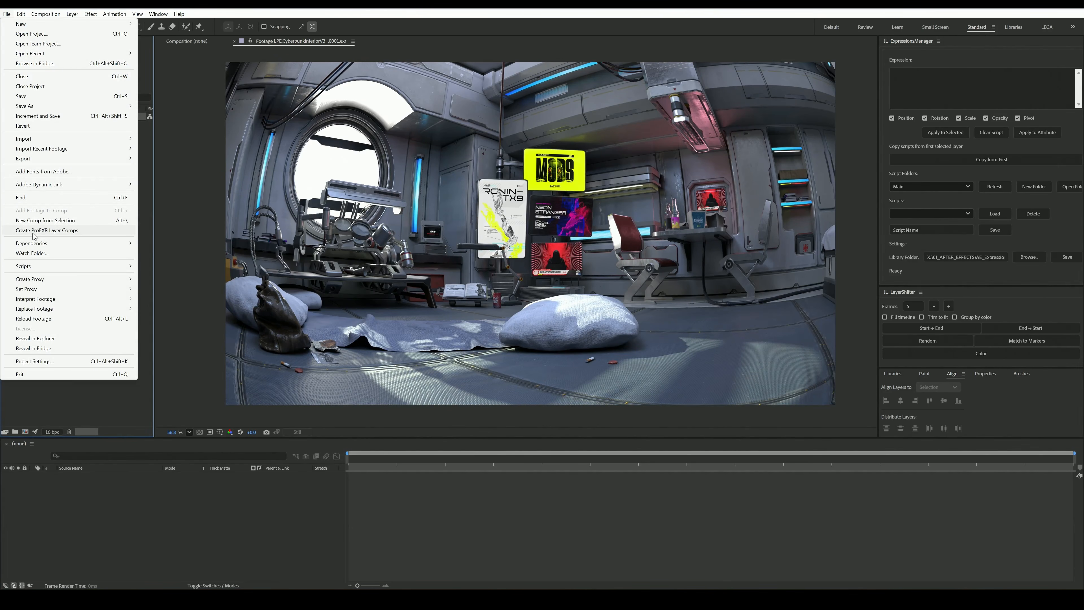
click(58, 230)
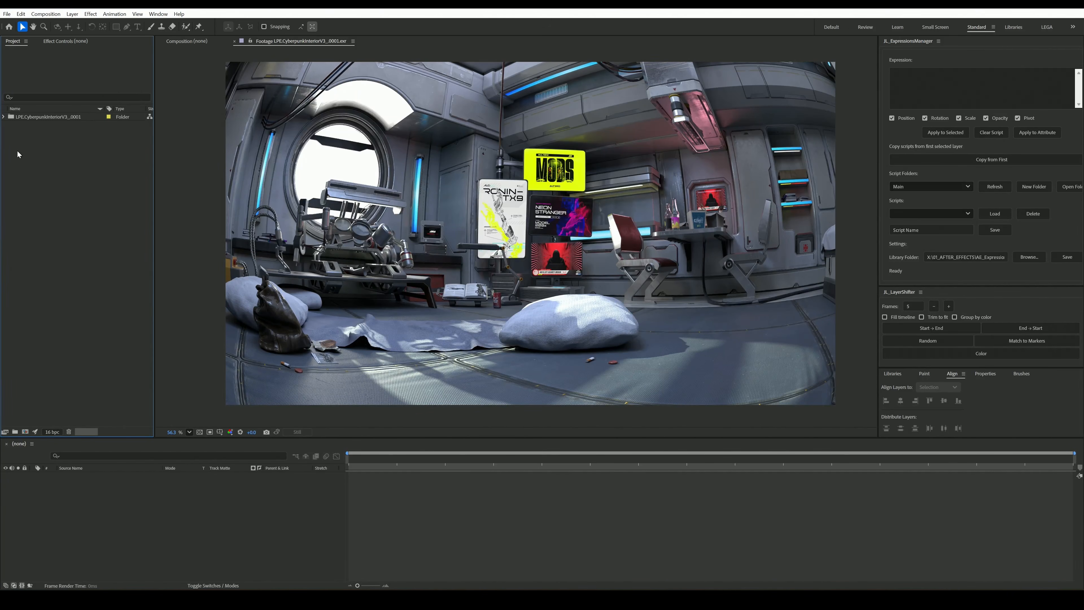
click(4, 117)
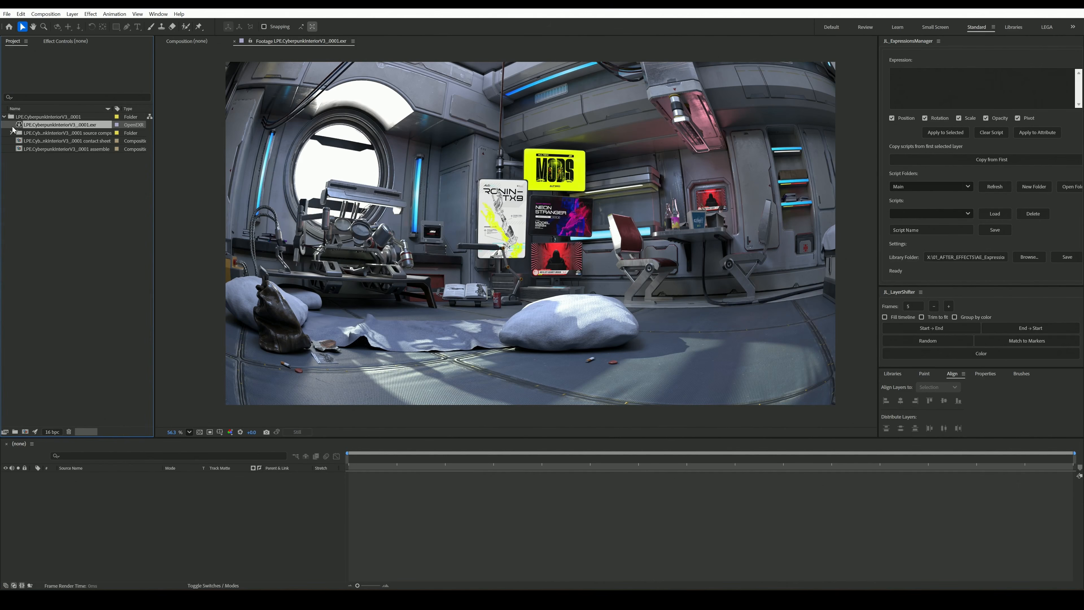
drag(154, 129, 189, 128)
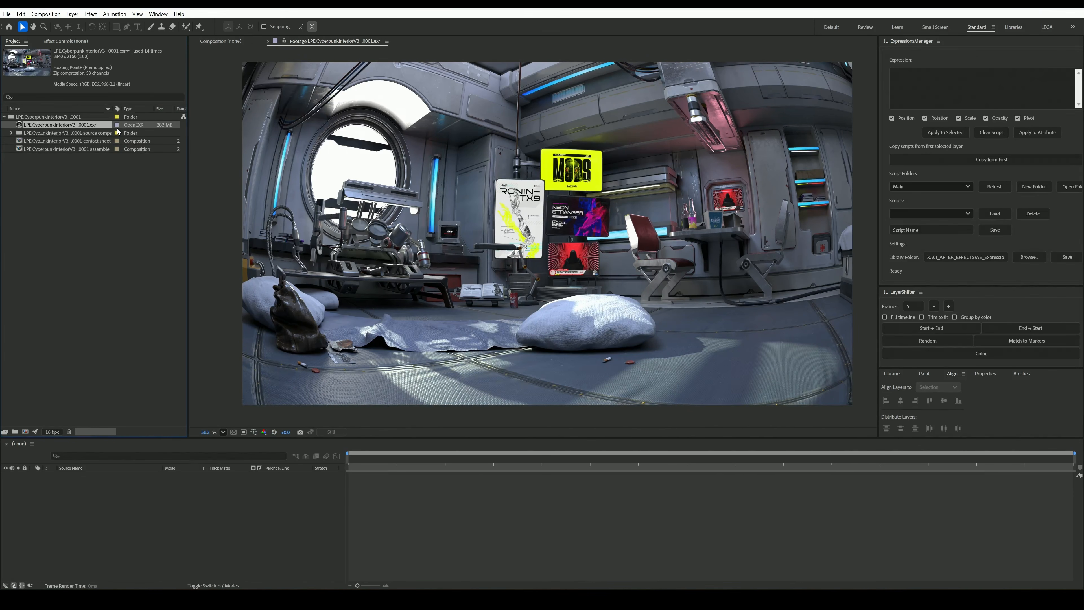
Open the LPE.CyberpunkInteriorV3_.0001 assemble composition and give its layers different label colours.
drag(113, 108, 136, 107)
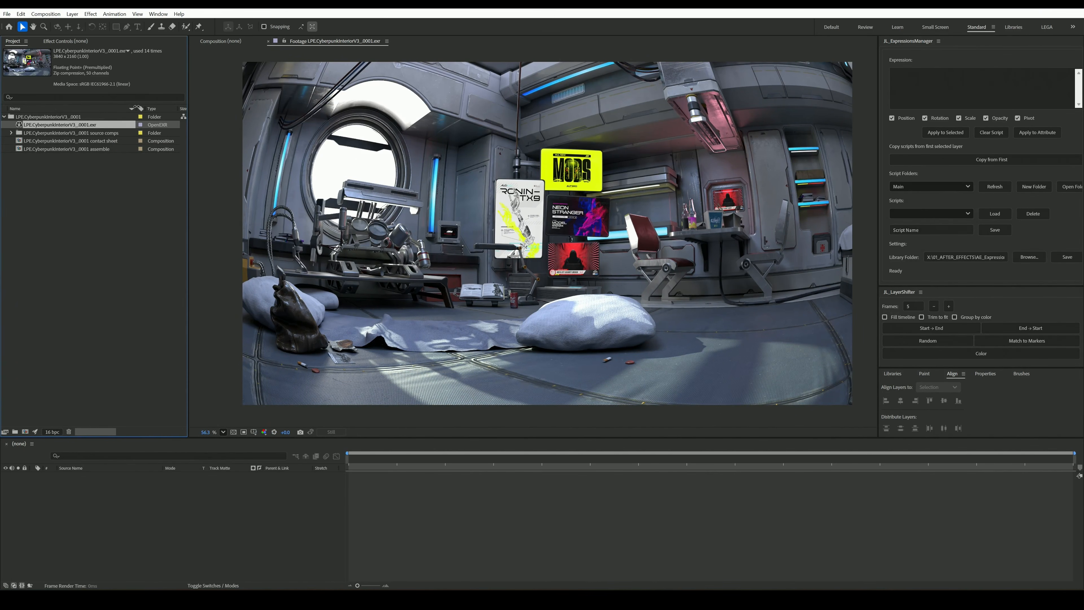
double_click(89, 150)
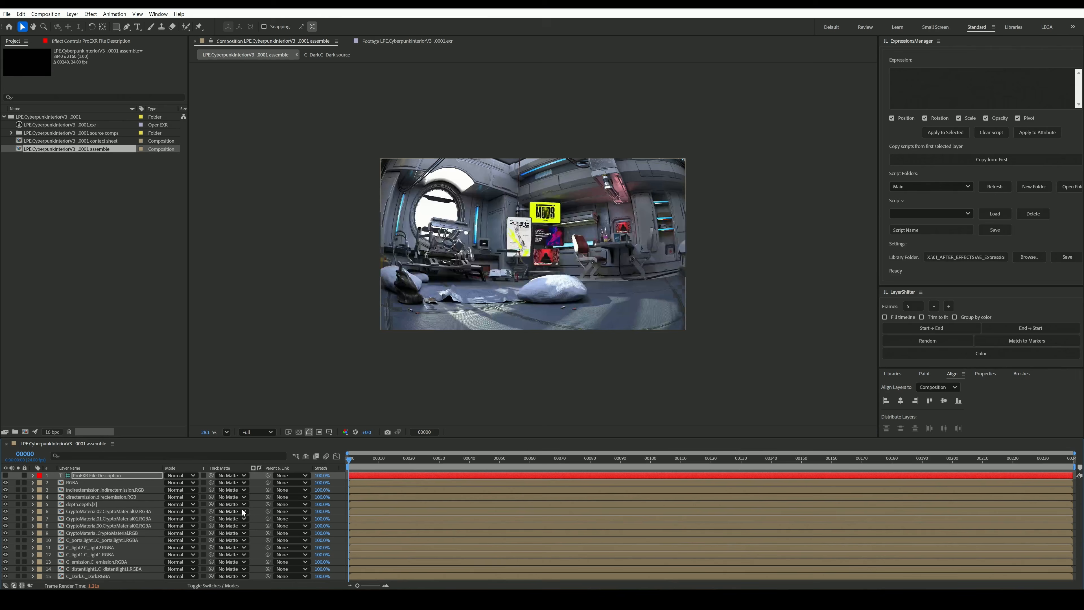
click(108, 577)
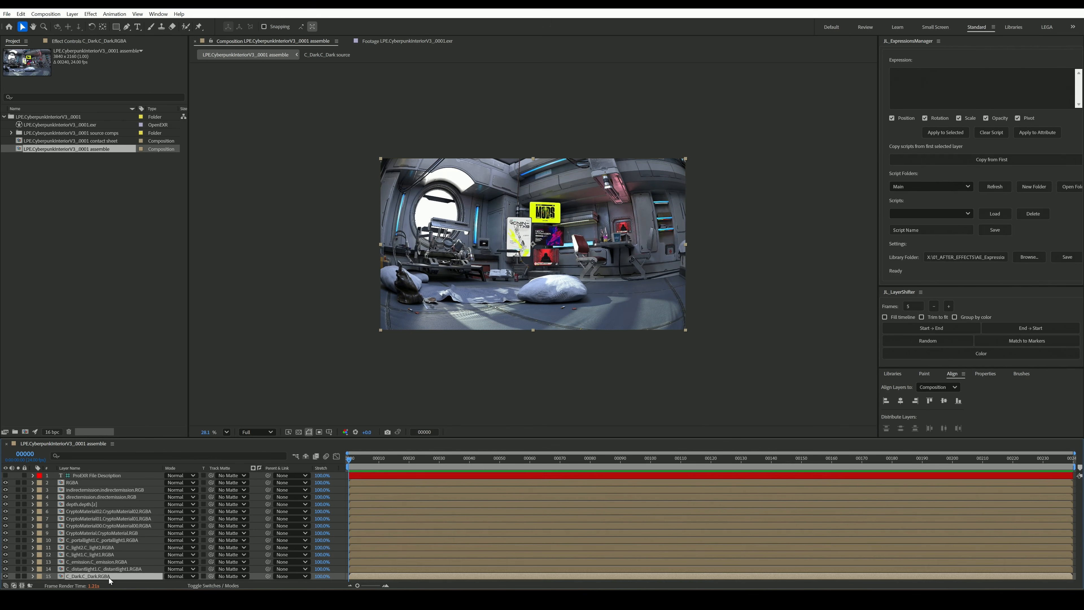
shift+click(113, 477)
click(979, 354)
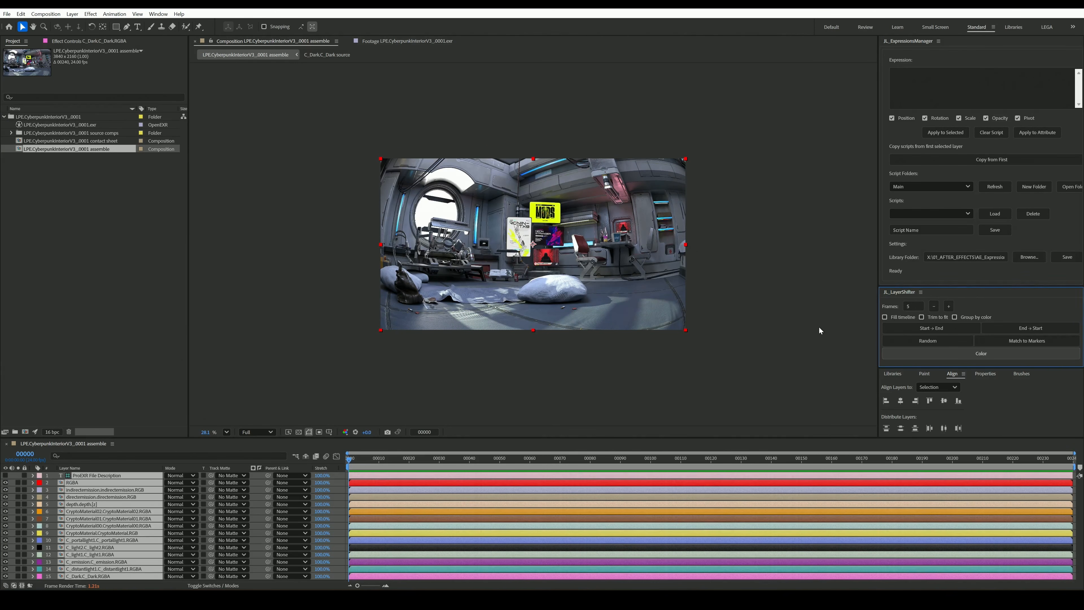
click(332, 512)
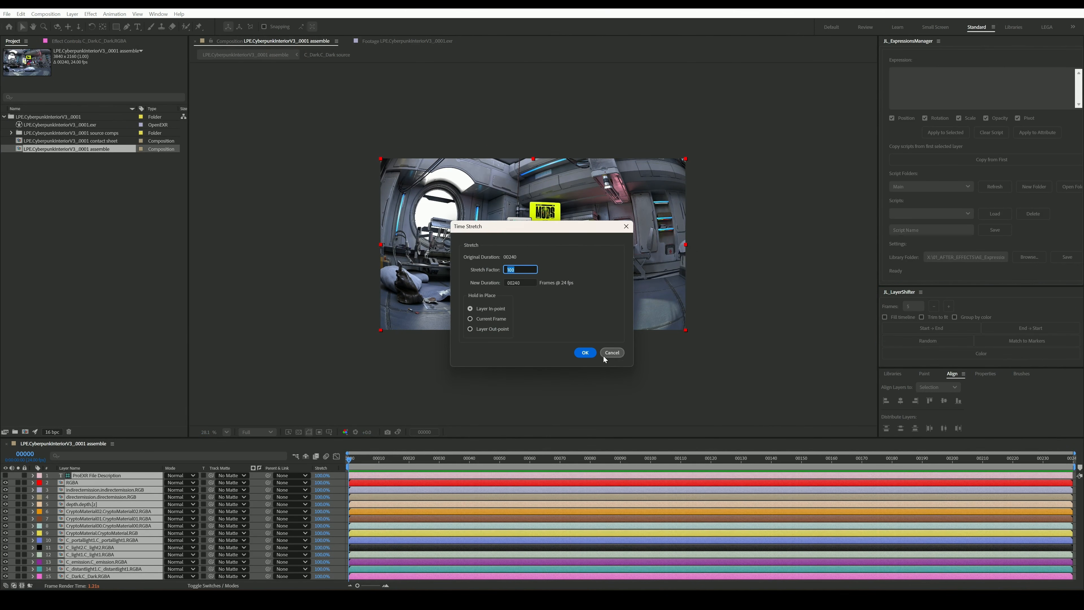
click(604, 355)
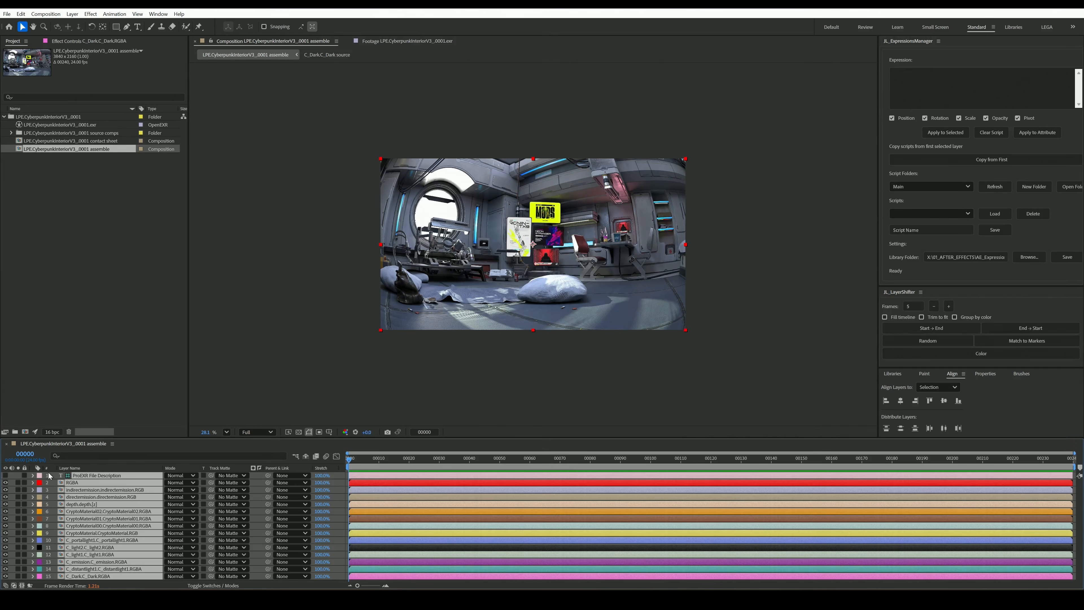
Turn off the visibility of the RGBA, depth and four CryptoMaterial layers in the assemble composition.
click(70, 483)
click(5, 483)
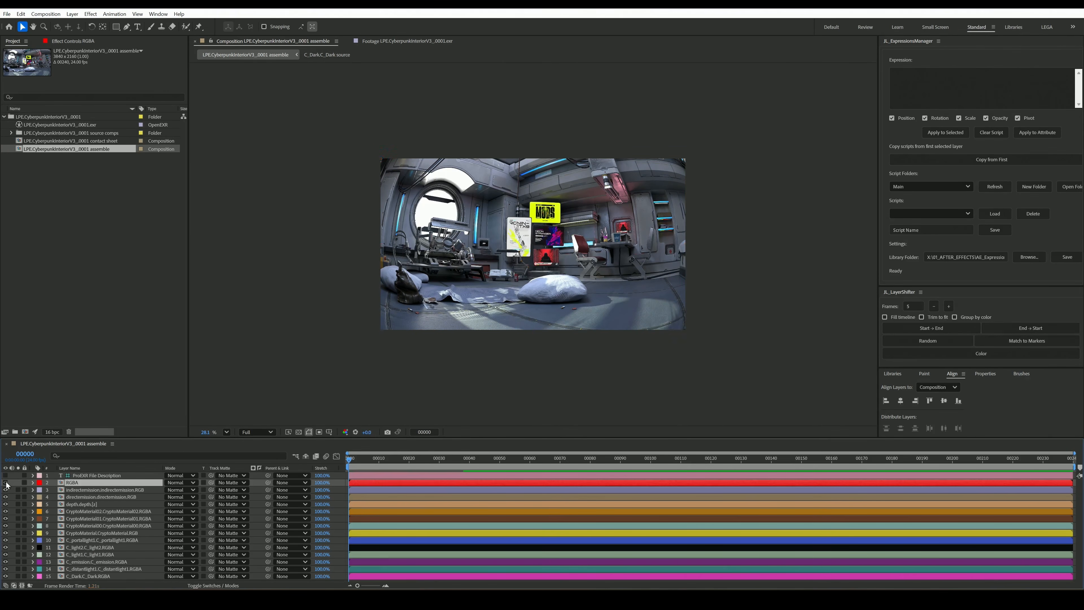
click(82, 504)
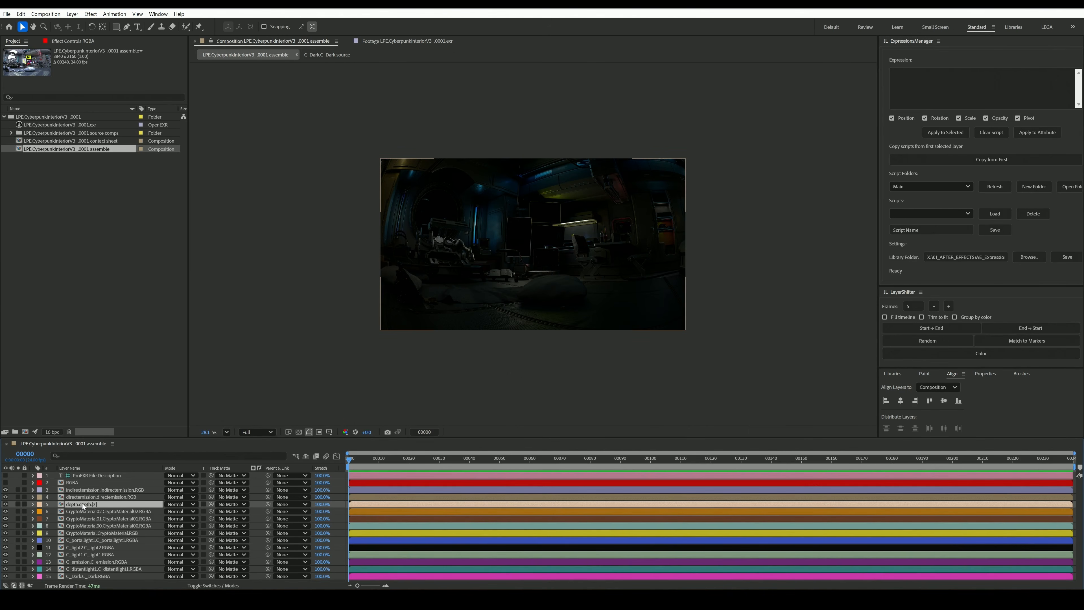
click(5, 504)
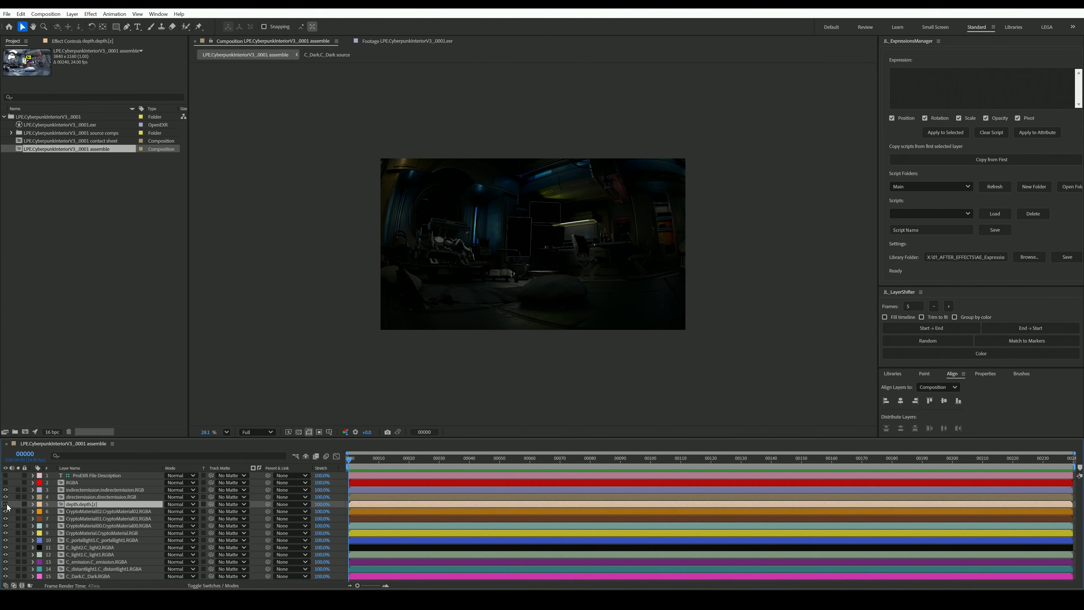
click(80, 511)
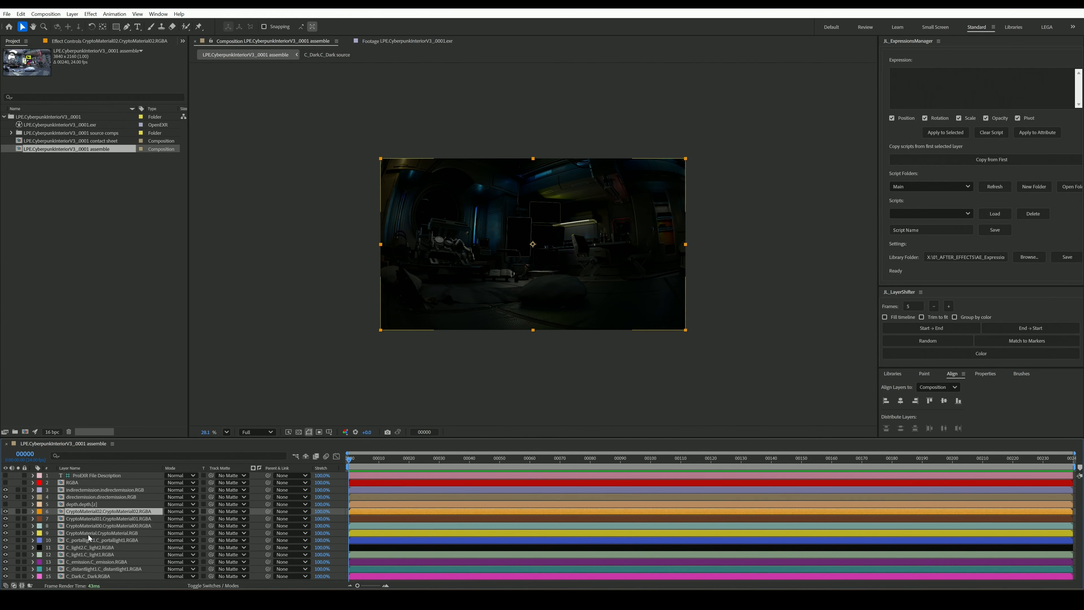
shift+click(88, 535)
drag(5, 511, 5, 533)
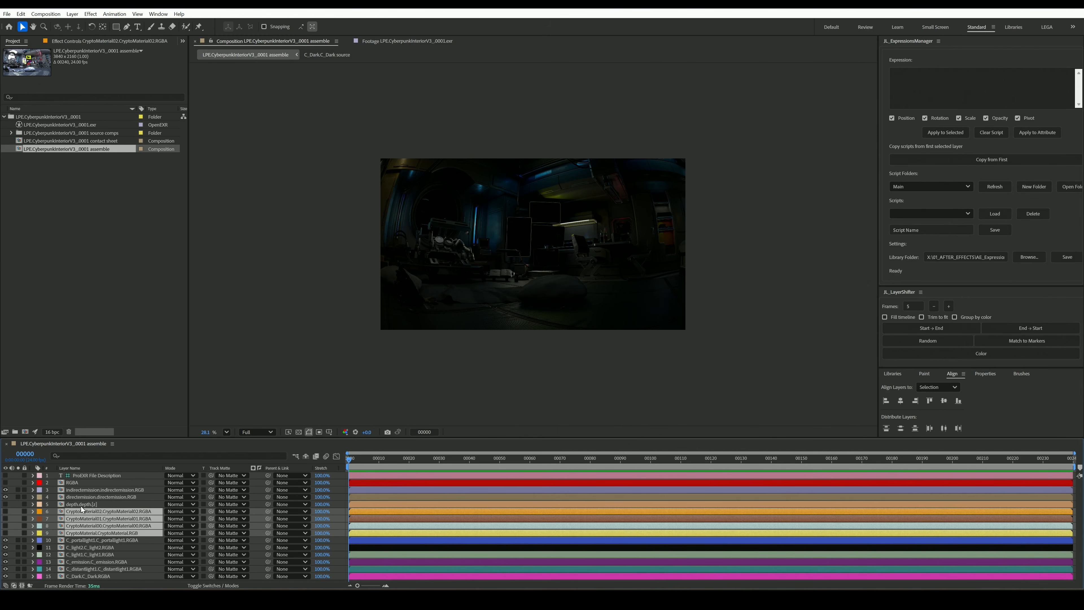
Mark the ProEXR File Description, RGBA, depth and CryptoMaterial layers as shy and hide shy layers from the timeline.
click(81, 504)
shift+click(78, 534)
ctrl+click(80, 484)
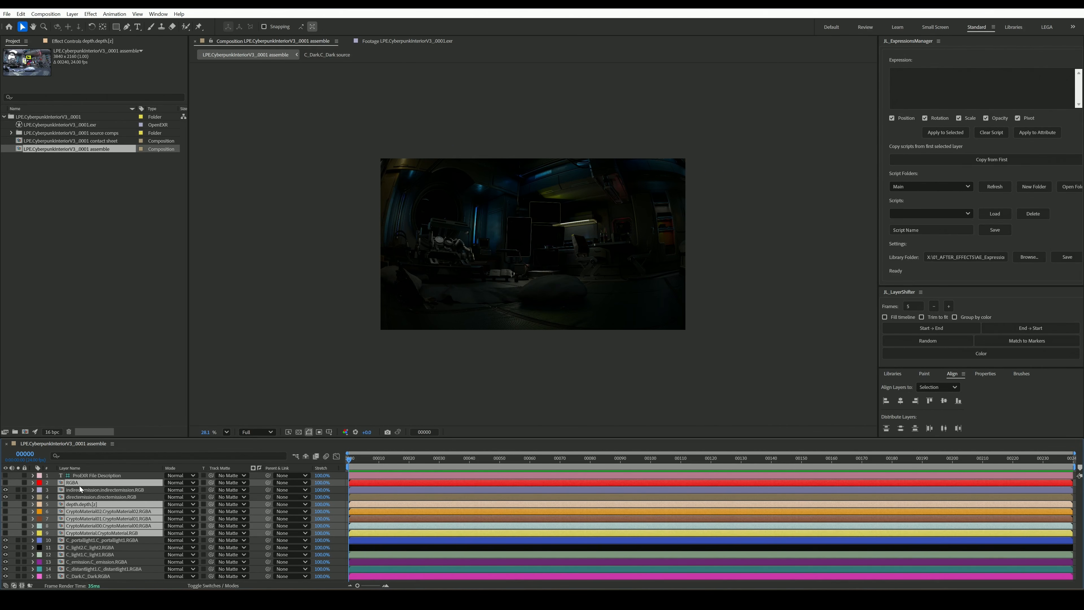
click(213, 585)
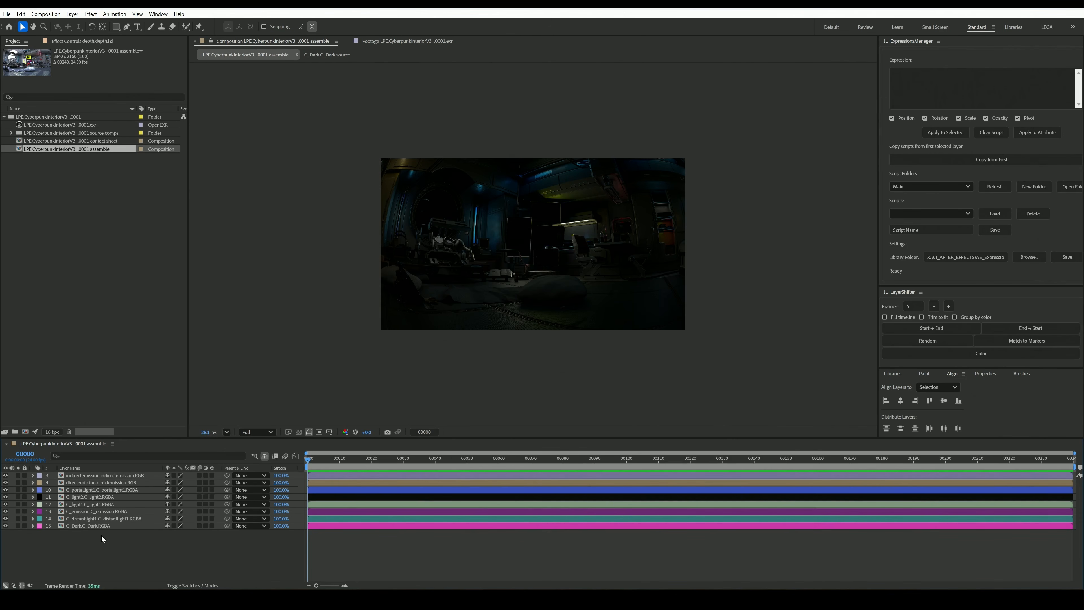
Set the blending mode of every remaining layer above C_Dark to Screen.
click(93, 475)
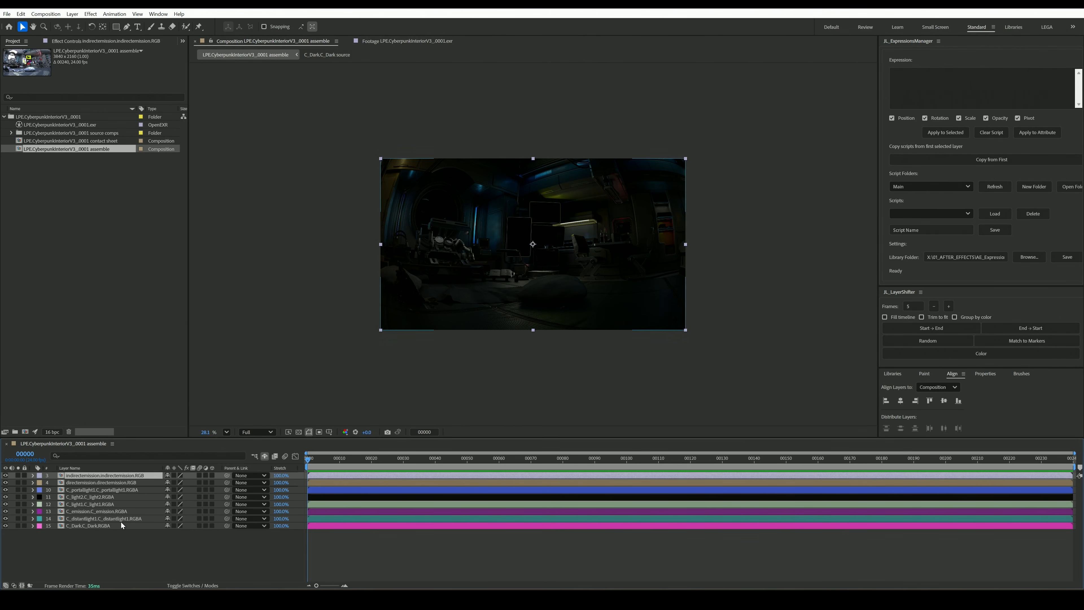
shift+click(104, 516)
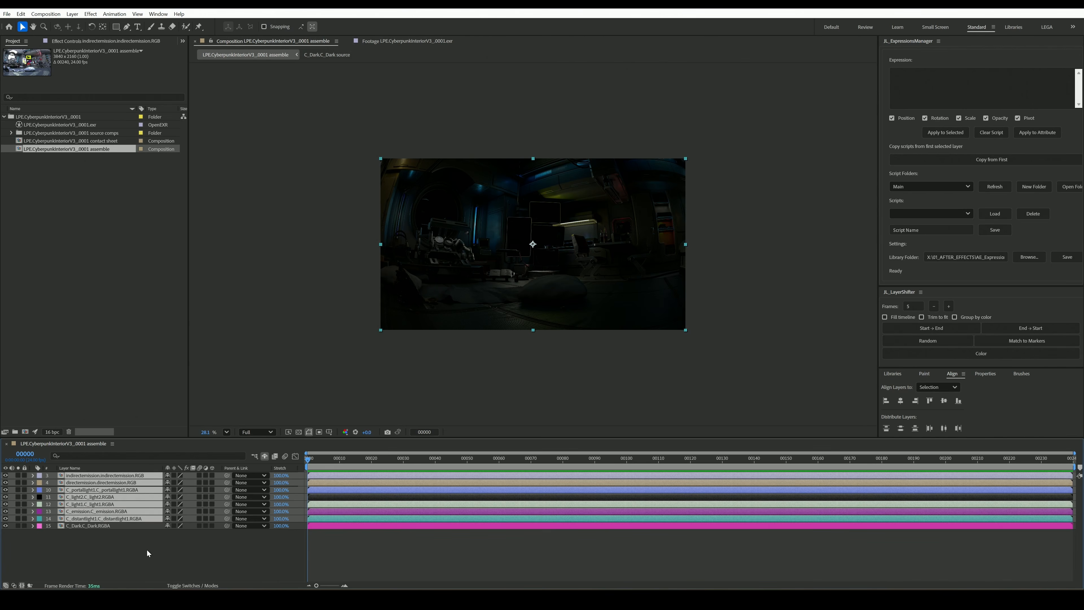
click(184, 585)
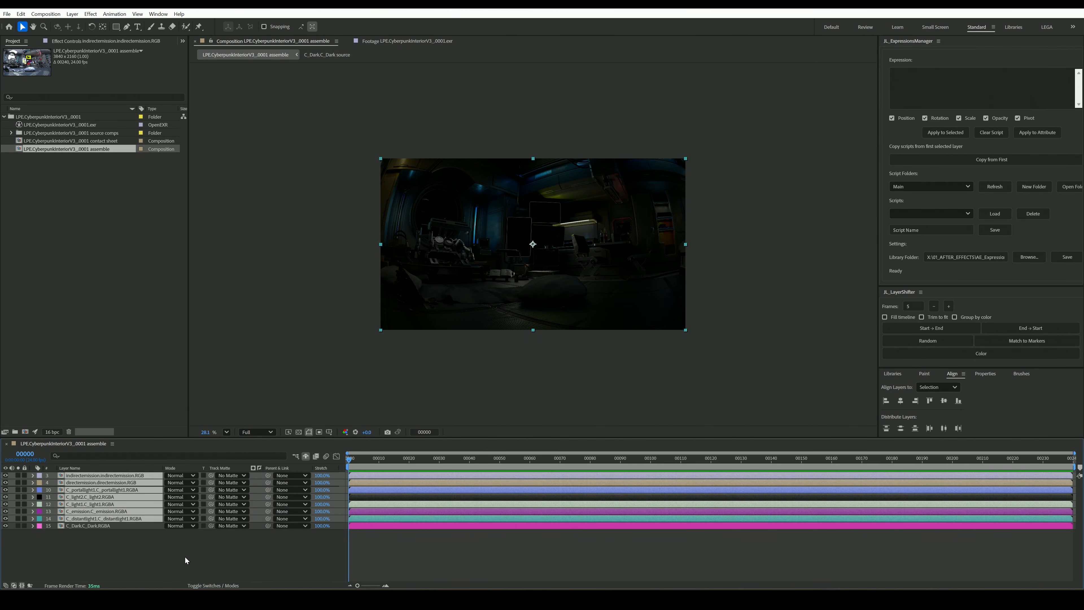
click(180, 475)
click(187, 194)
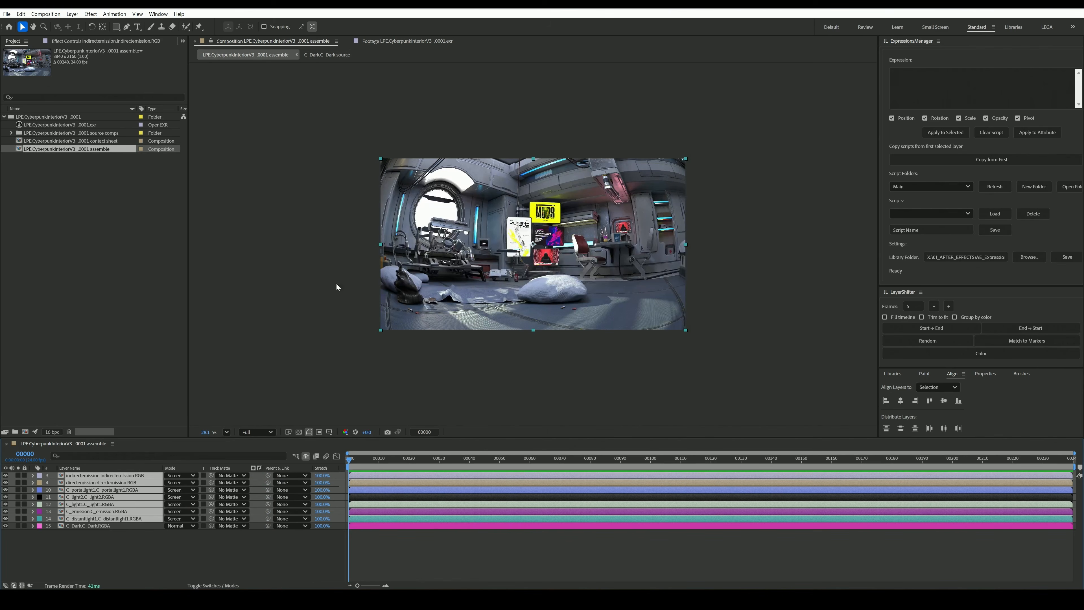
Add the LPE.CyberpunkInteriorV3_.0001.exr footage to the assemble composition as the uppermost visible layer.
scroll(568, 268, up, 2)
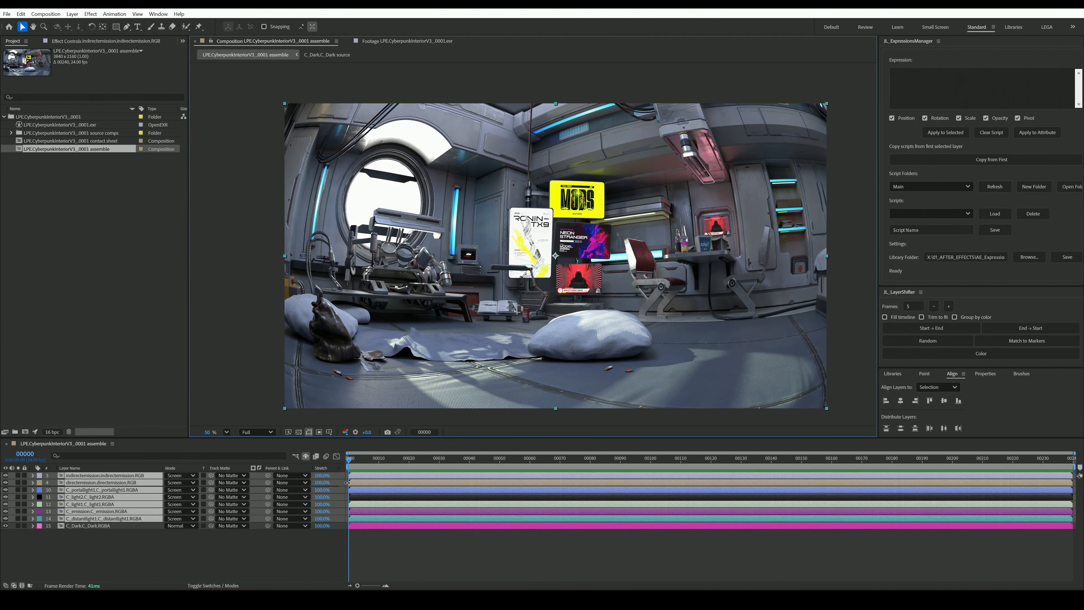
click(106, 238)
click(59, 124)
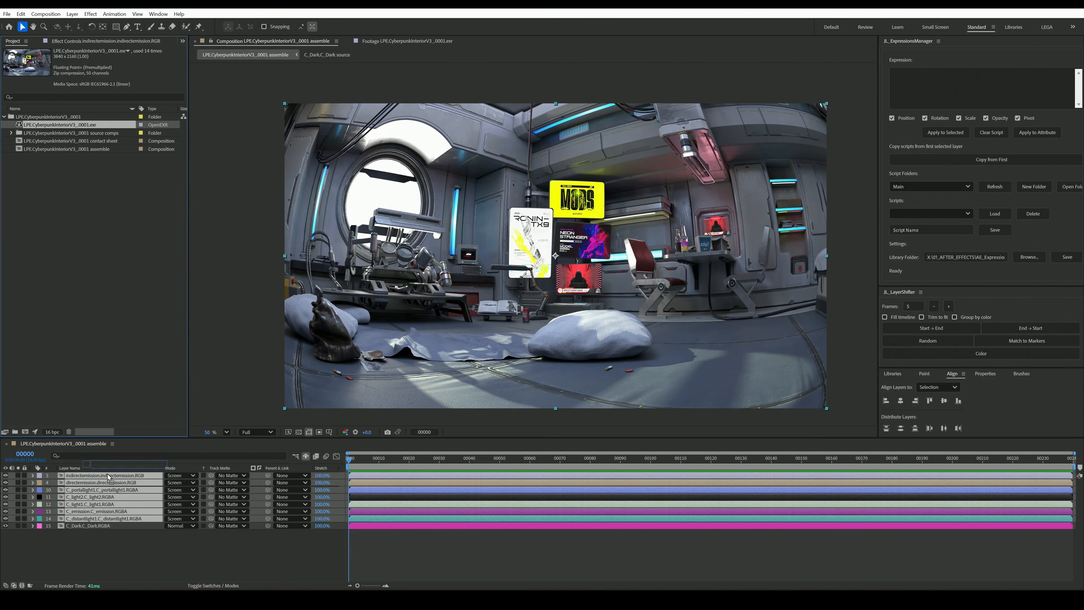
drag(122, 484, 126, 480)
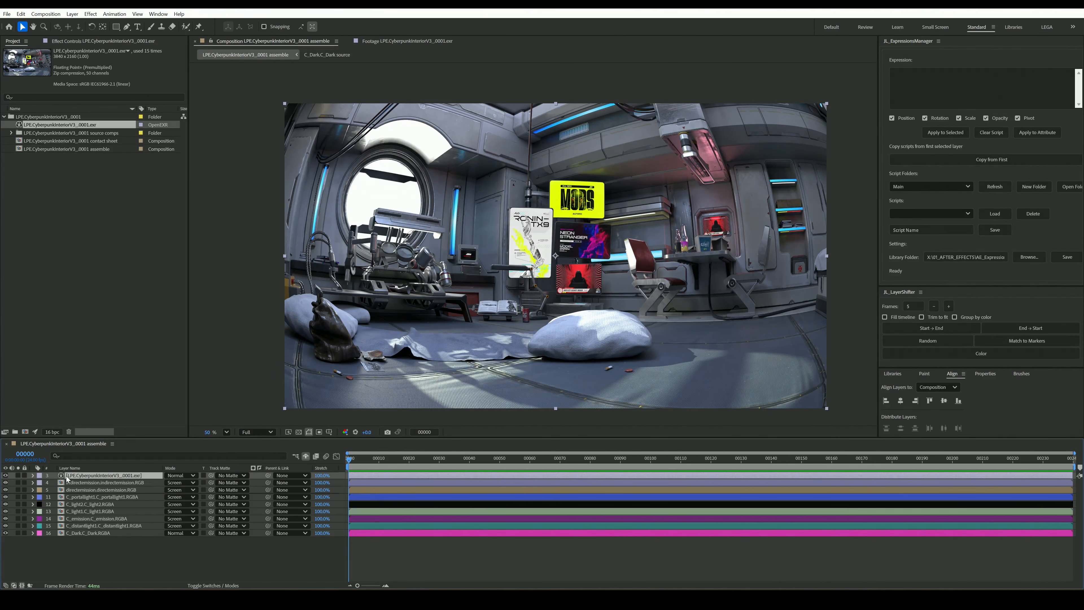
Compare the original EXR with the screened light passes by repeatedly toggling the EXR layer's visibility.
click(6, 476)
click(6, 475)
click(6, 475)
click(6, 475)
click(6, 475)
click(6, 476)
click(6, 476)
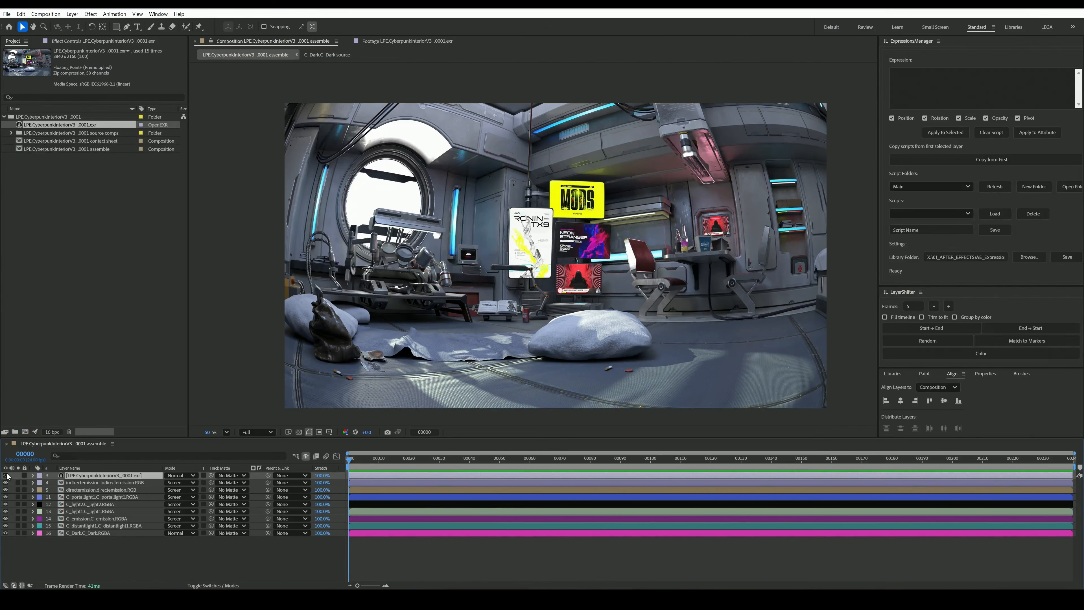
key(F2)
click(6, 475)
click(6, 476)
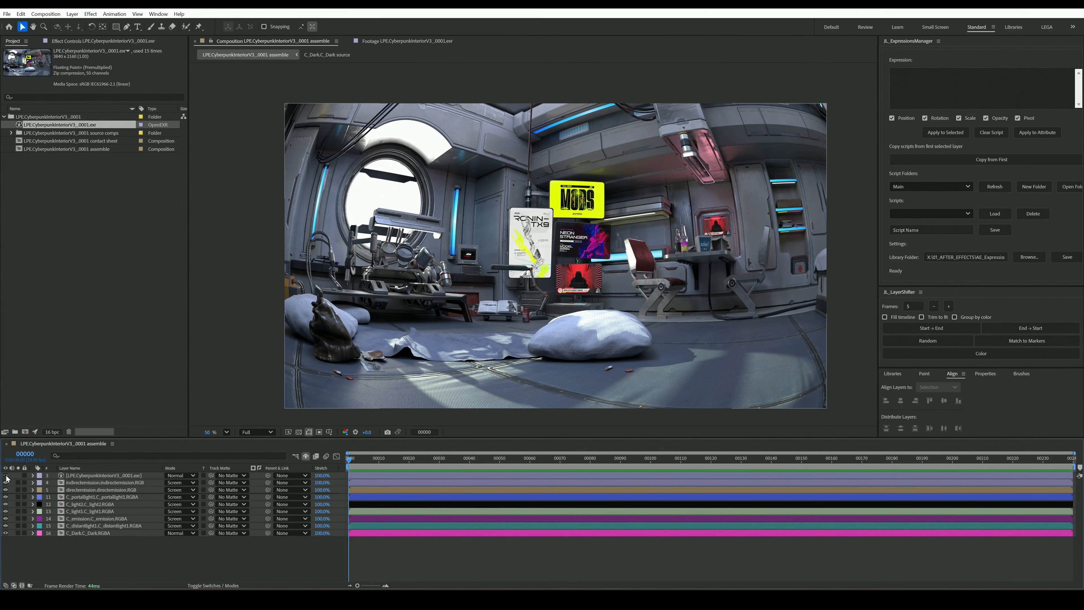
click(5, 475)
click(6, 476)
click(6, 475)
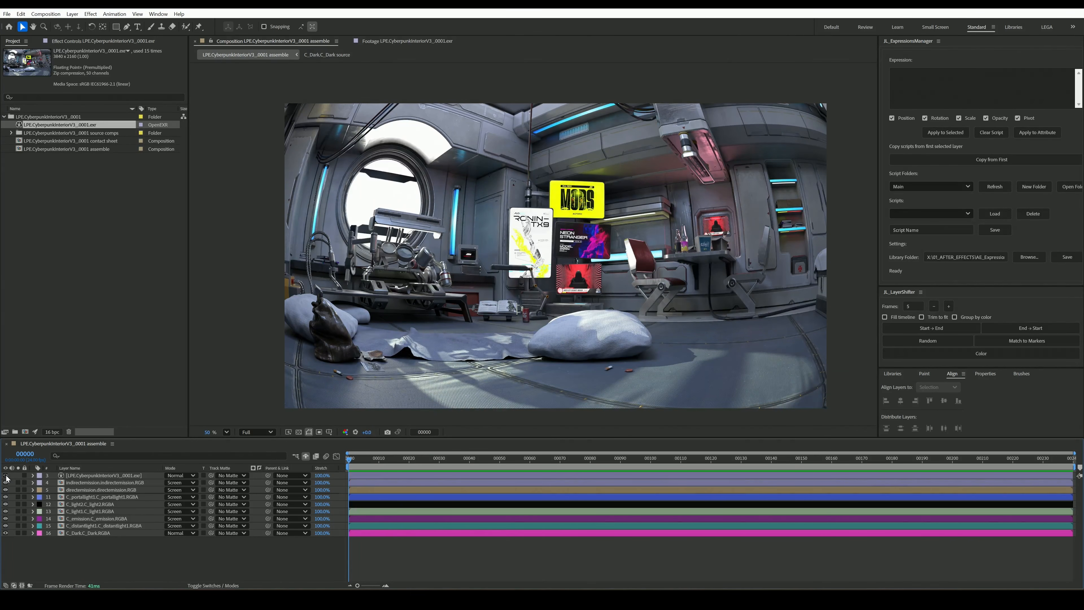
click(5, 475)
click(6, 475)
click(5, 476)
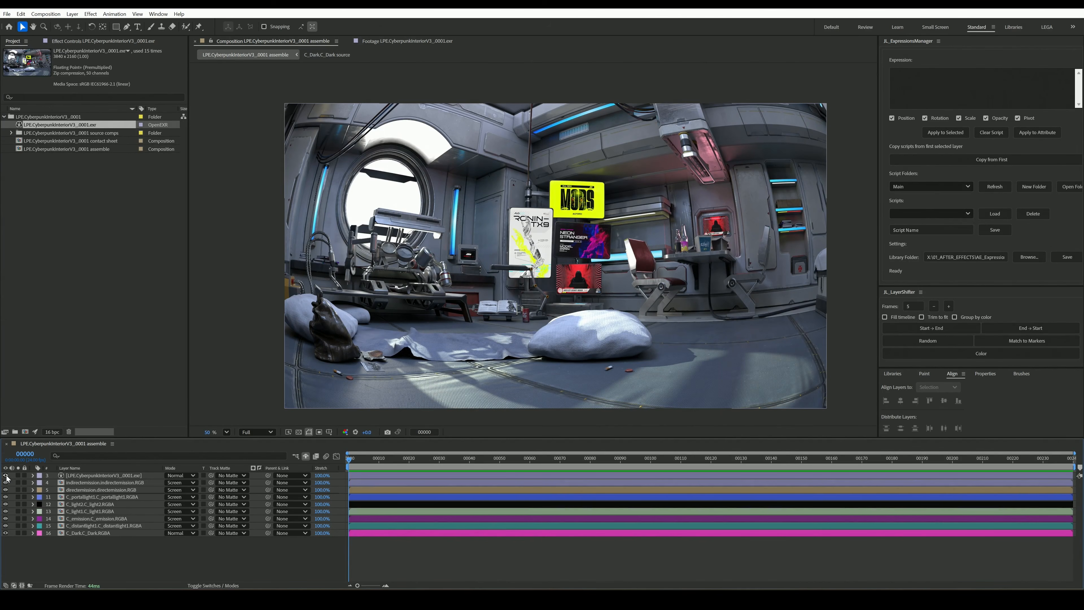
click(5, 475)
click(6, 476)
click(6, 476)
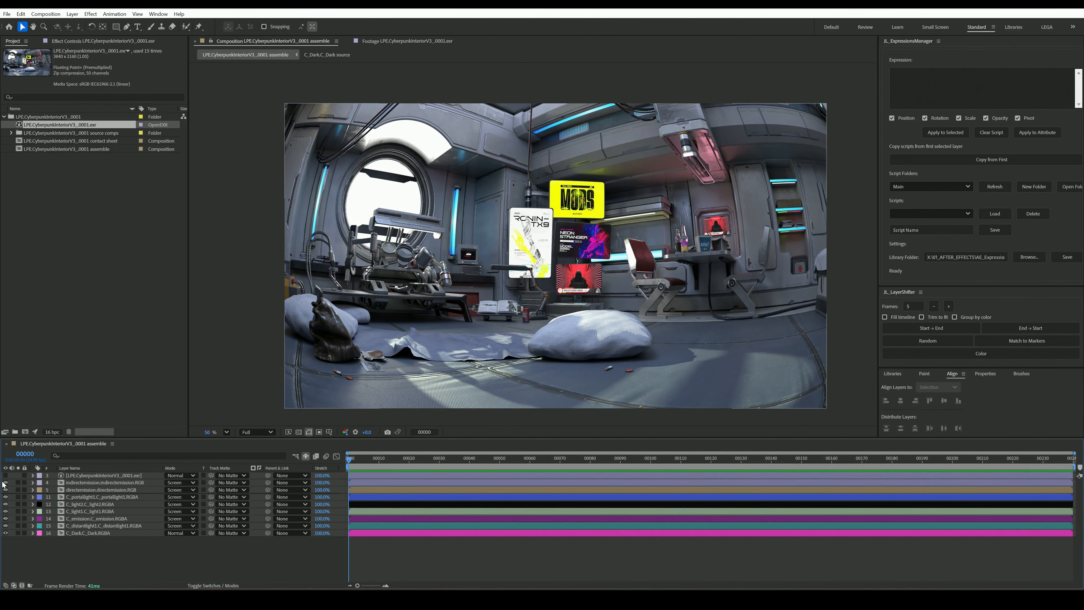
click(5, 476)
Compare the cushion up close with and without the original EXR layer, and leave that layer hidden.
scroll(592, 330, up, 5)
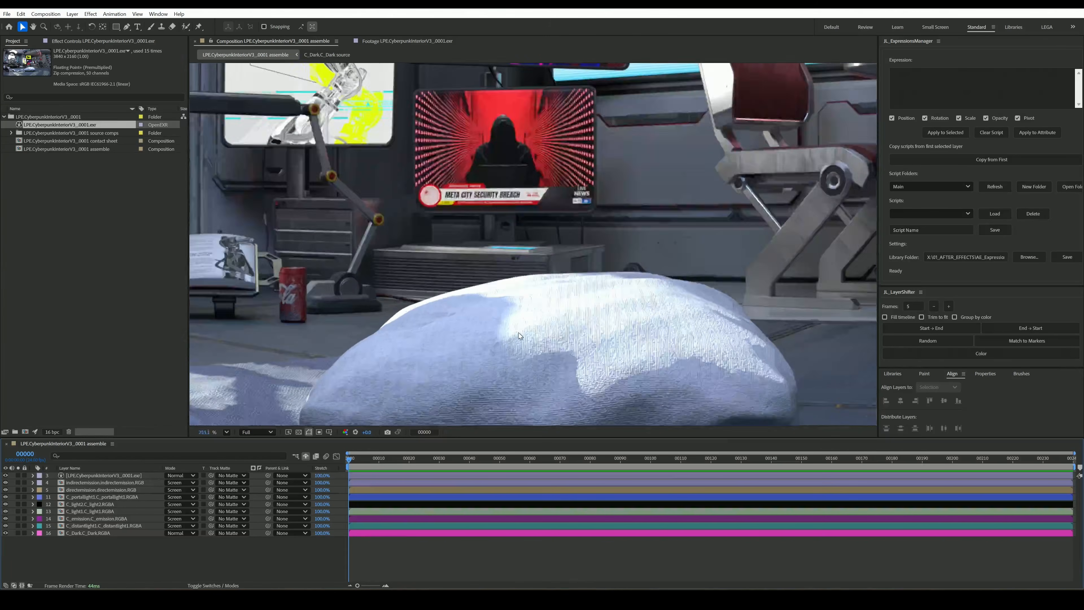
scroll(518, 332, up, 2)
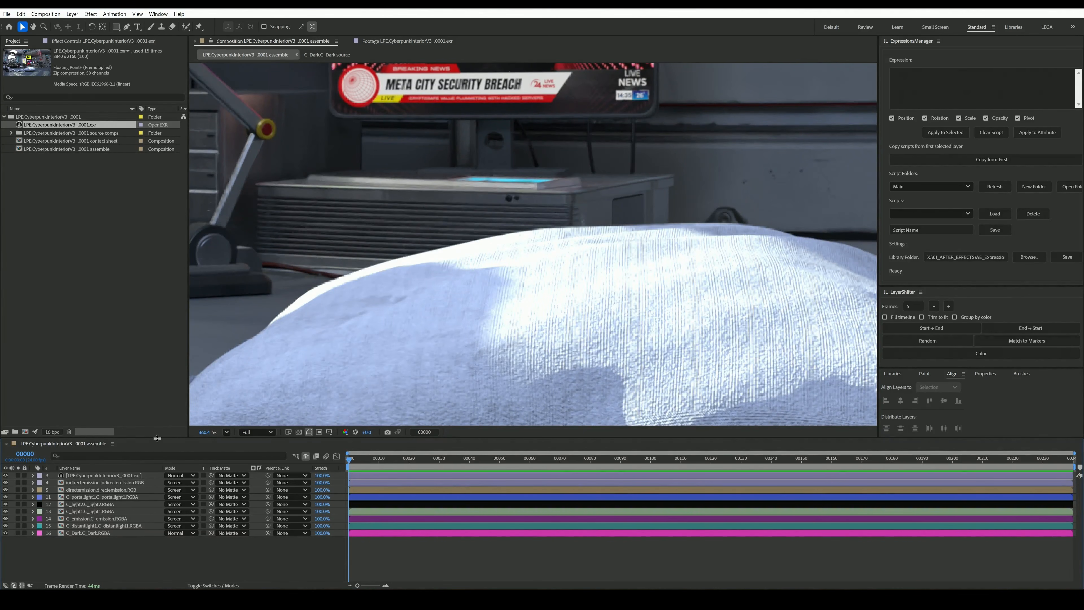
click(96, 475)
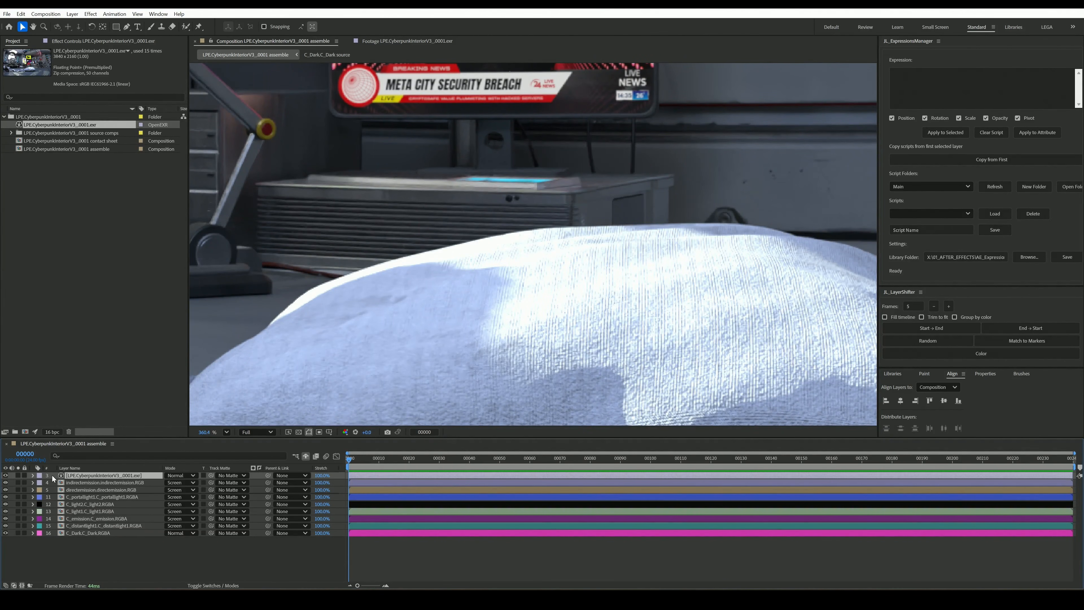
click(6, 476)
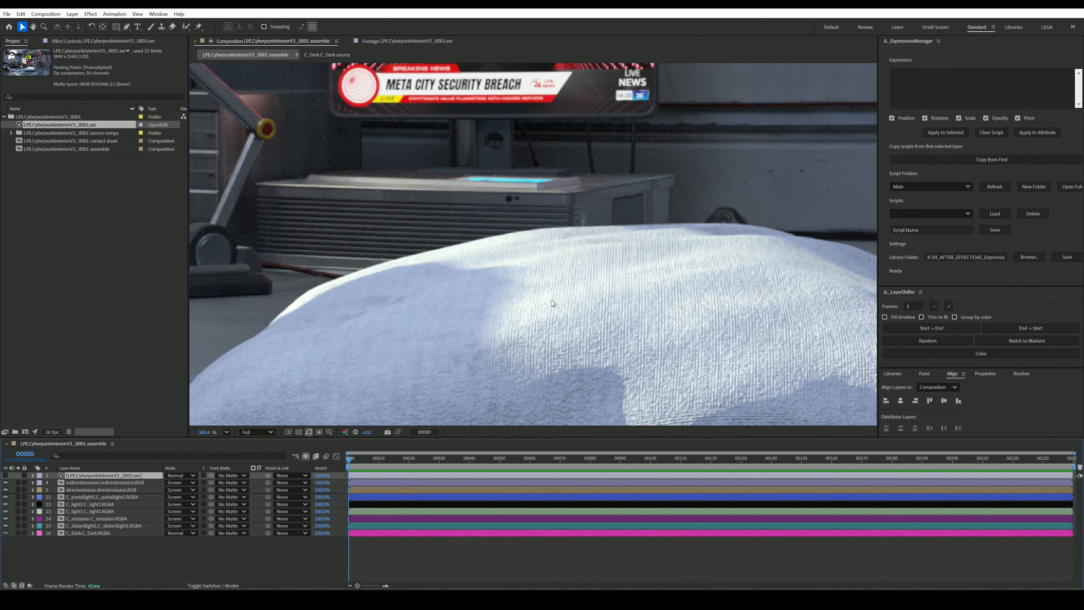
scroll(545, 300, down, 10)
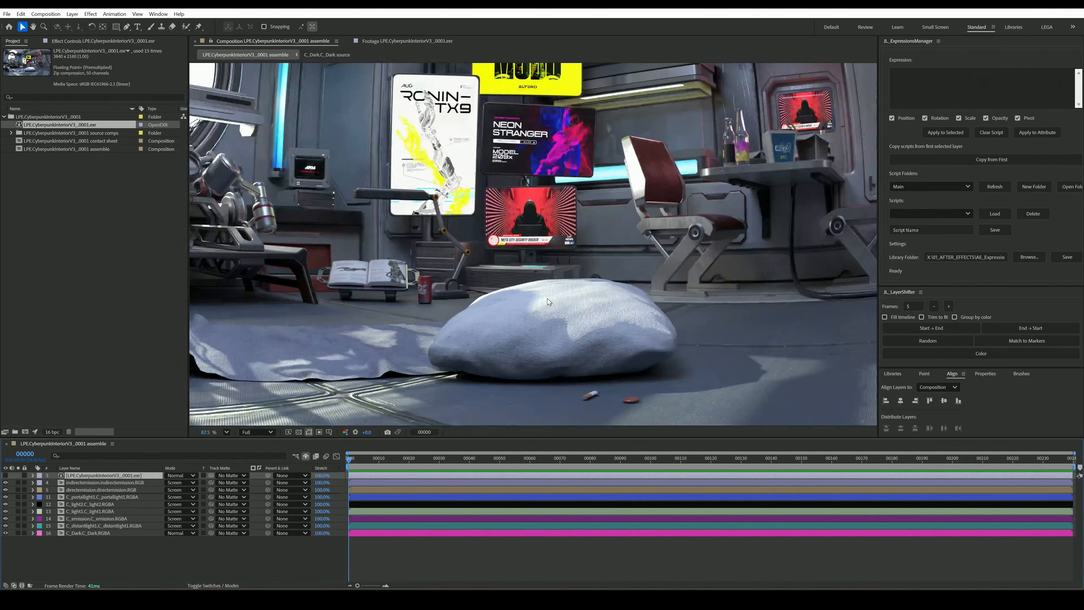
scroll(527, 287, down, 2)
scroll(529, 287, up, 1)
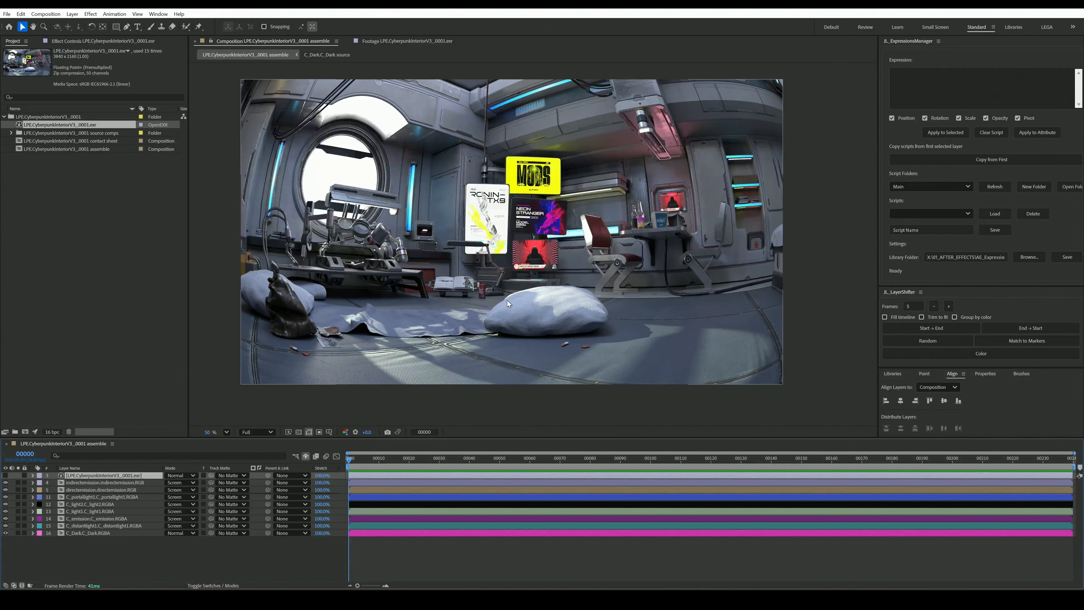
Solo the C_Dark, C_distantlight1 and C_emission layers one at a time to inspect each light's contribution.
click(50, 551)
click(18, 533)
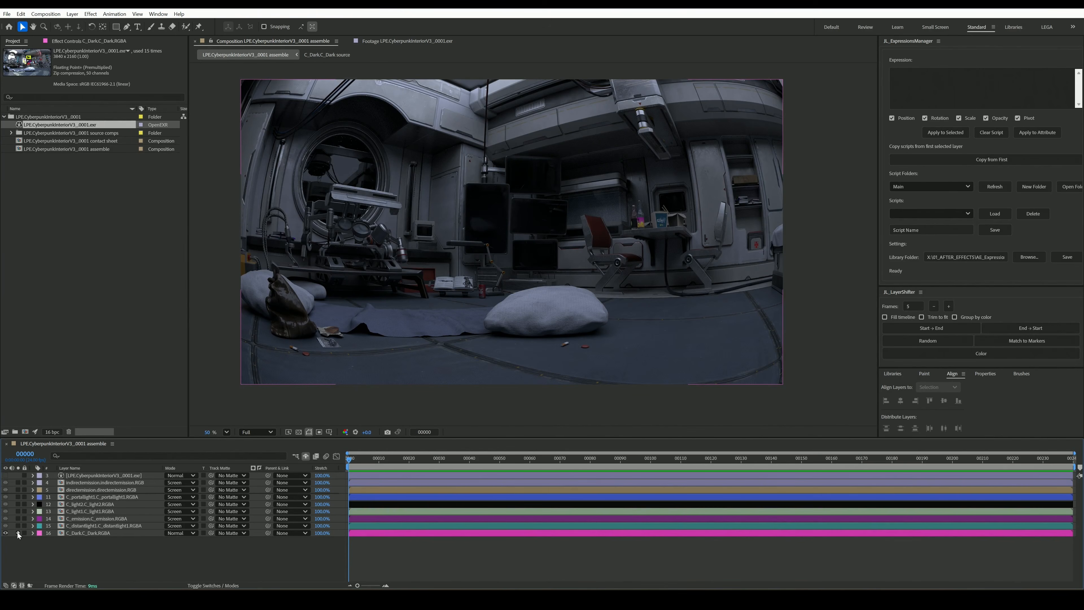
click(18, 533)
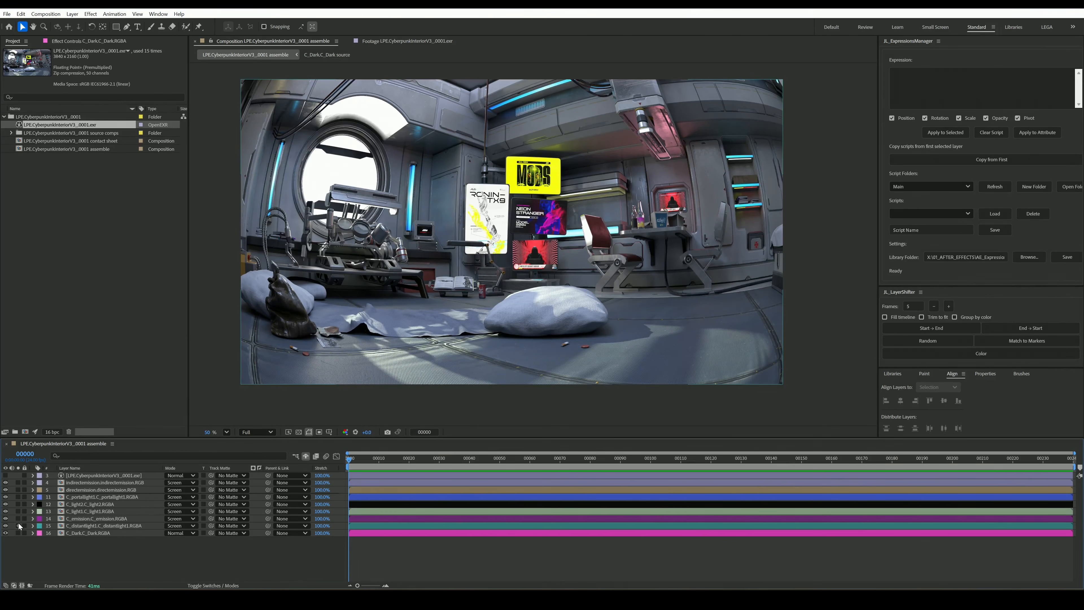
click(17, 525)
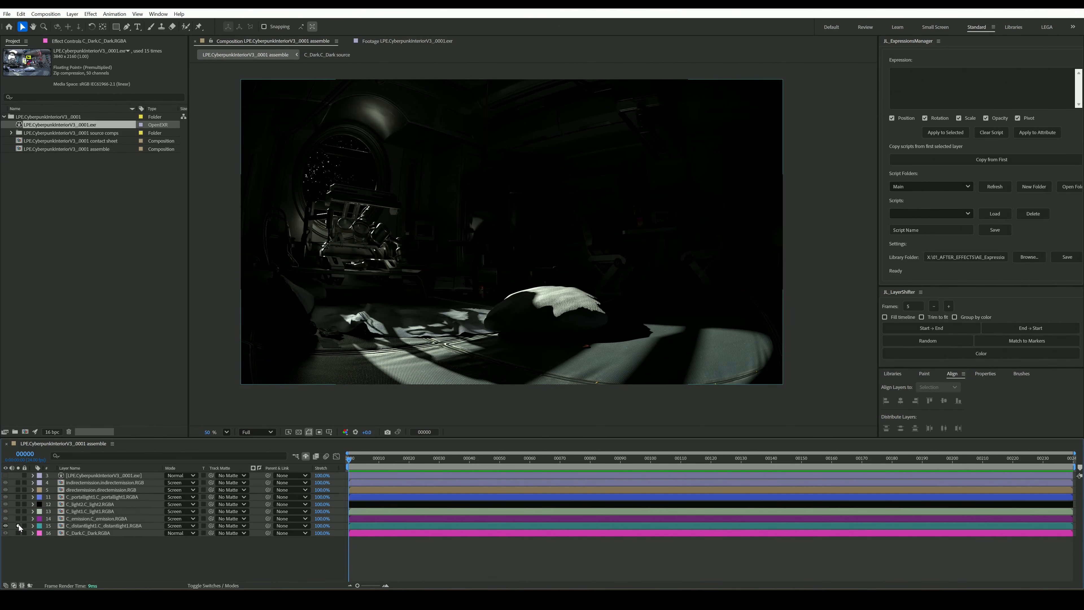
click(17, 525)
click(17, 519)
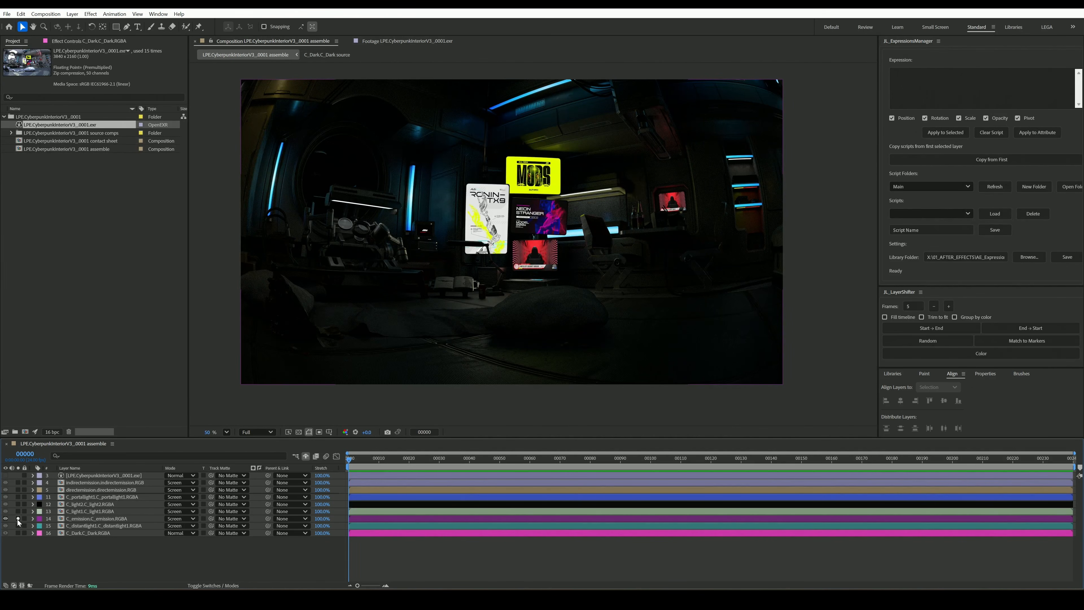
click(18, 518)
Inspect the C_light1, C_light2, C_portallight1 and directemission passes by soloing them in turn.
click(18, 511)
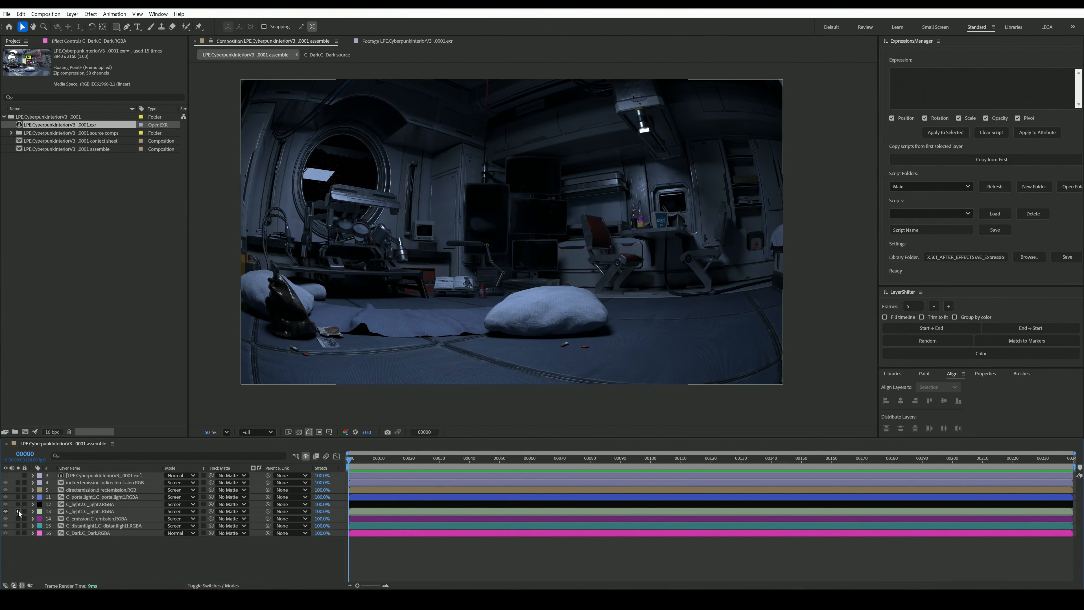
click(17, 511)
click(17, 504)
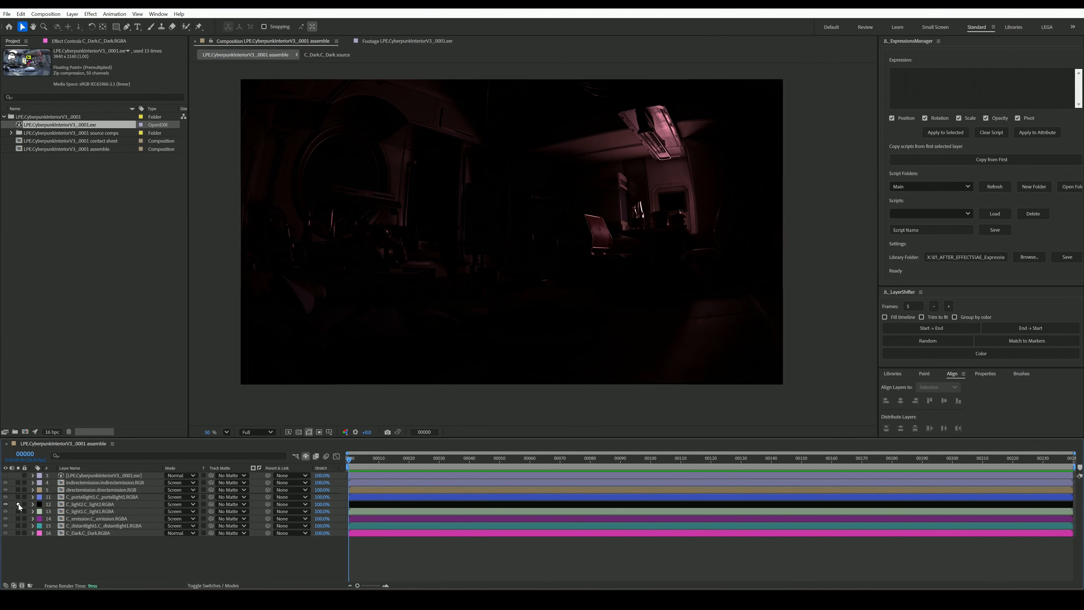
click(18, 504)
click(18, 496)
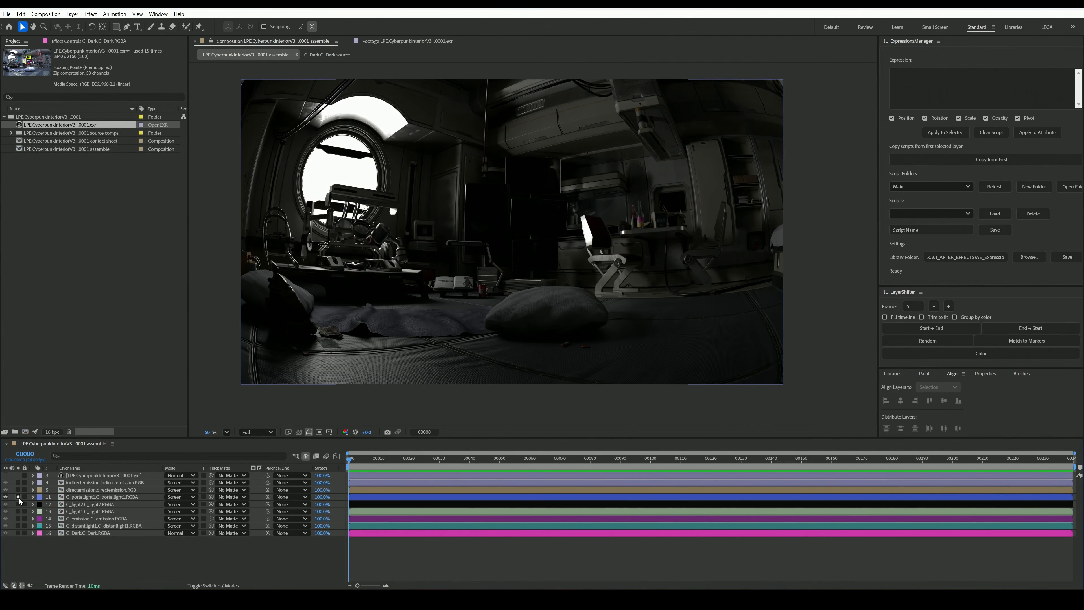
click(17, 489)
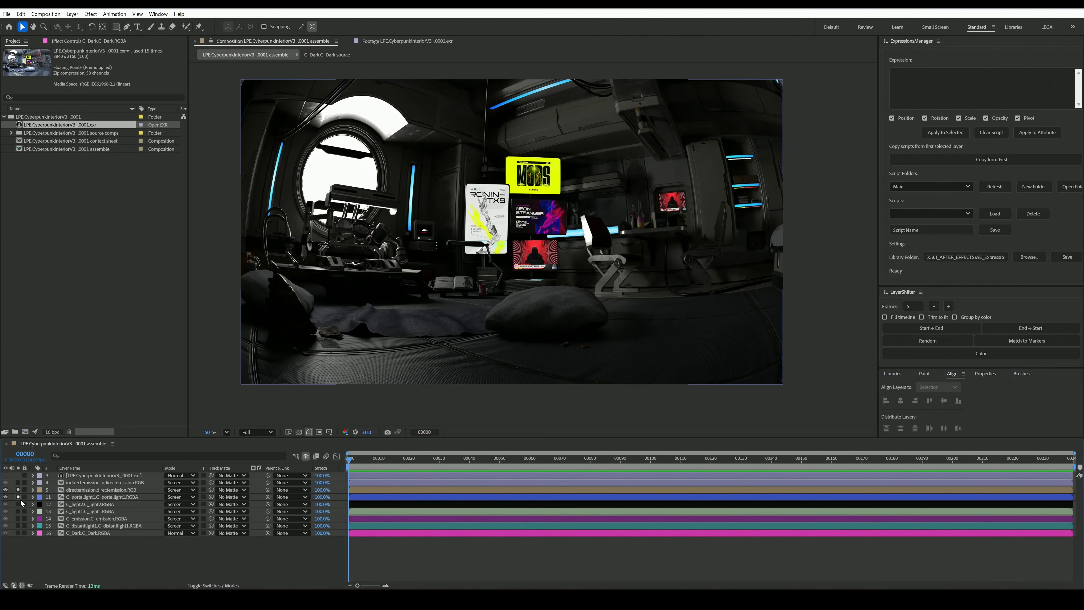
click(18, 497)
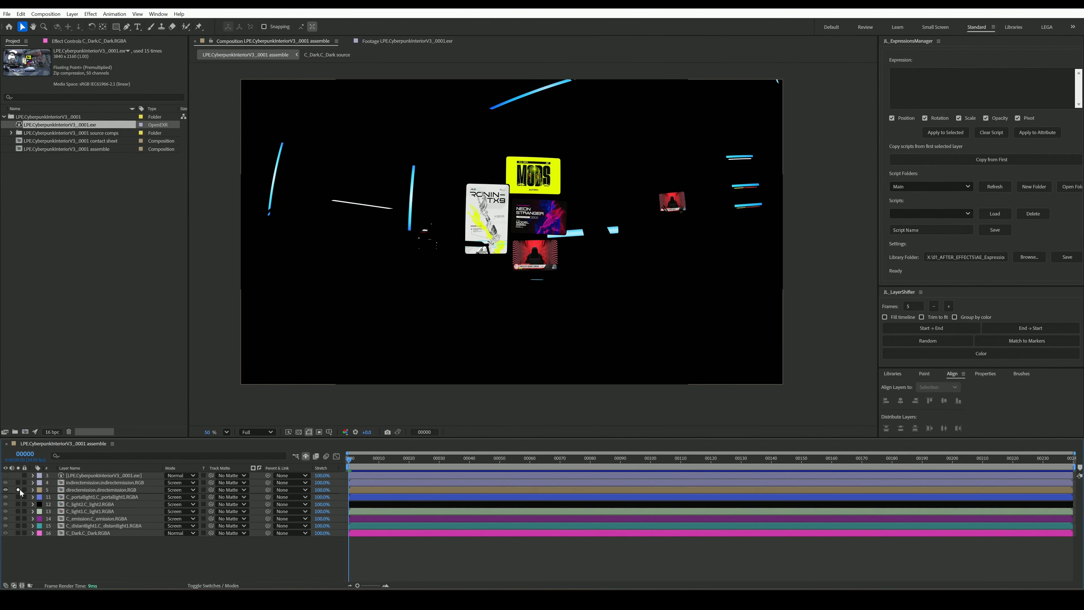
click(18, 489)
Solo the indirectemission, C_Dark and directemission layers together.
click(18, 482)
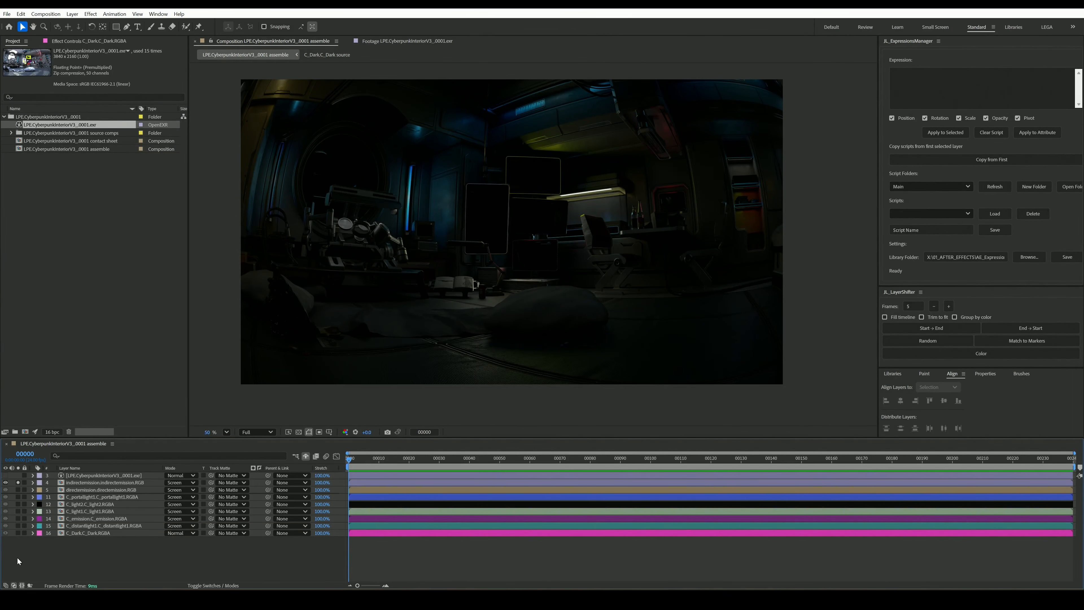
click(18, 533)
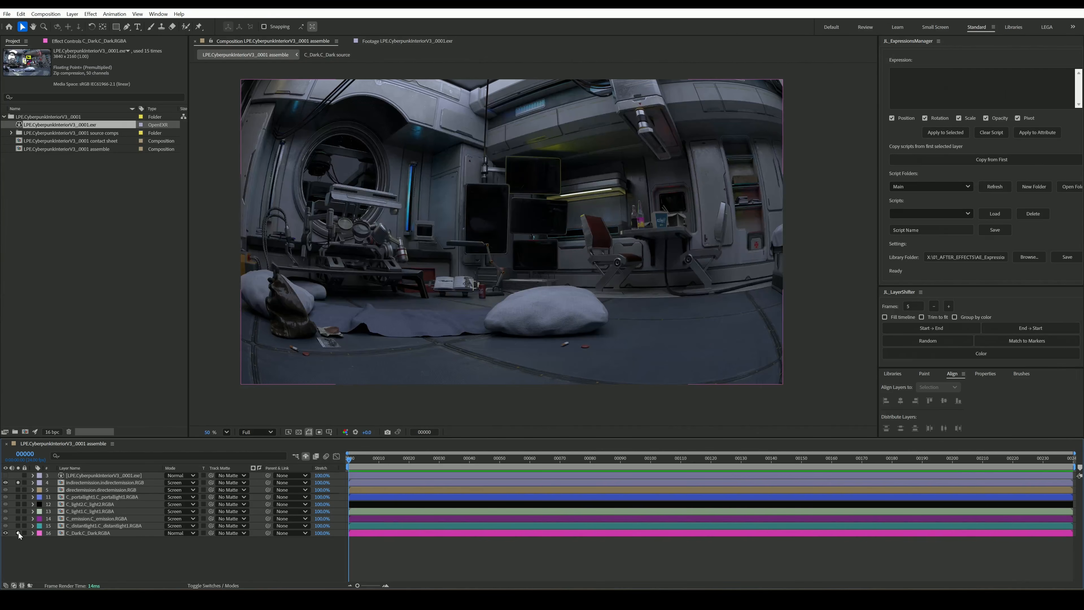
click(17, 490)
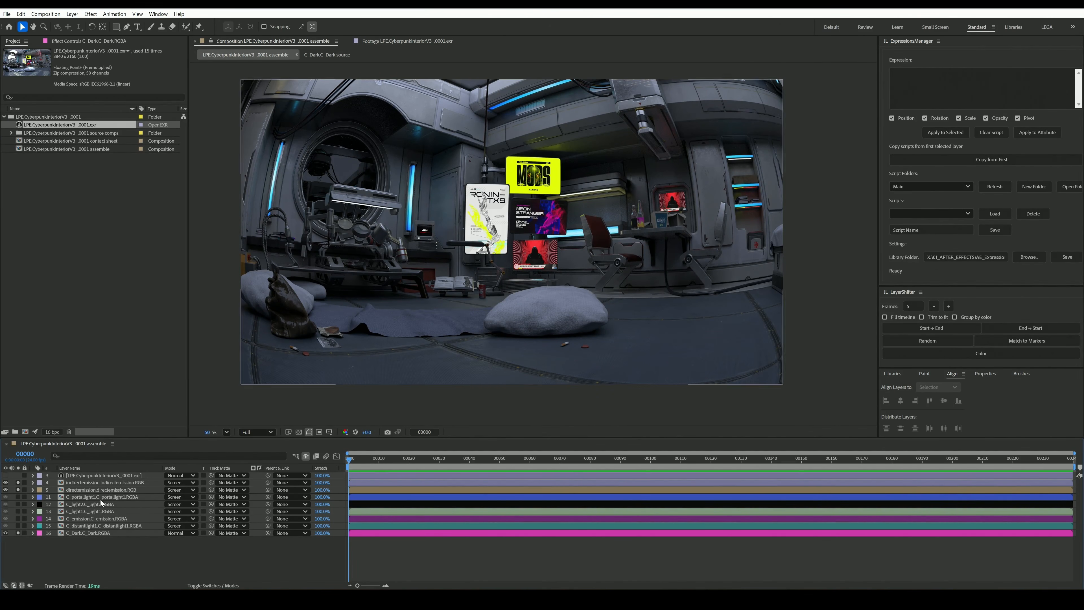
Apply the Color Balance effect to the C_Dark layer.
click(91, 533)
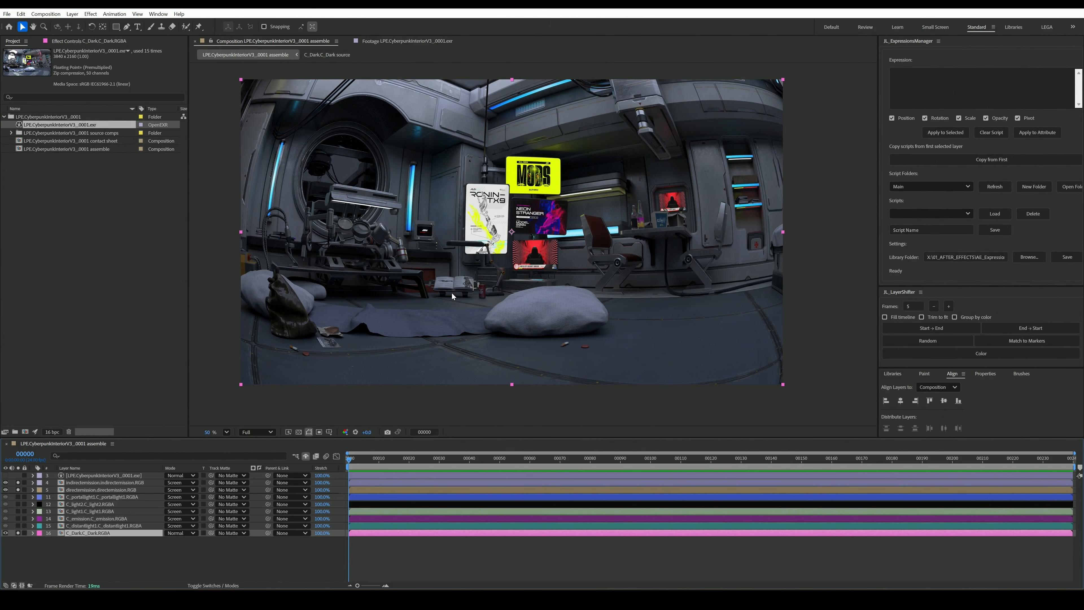
key(ctrl+space)
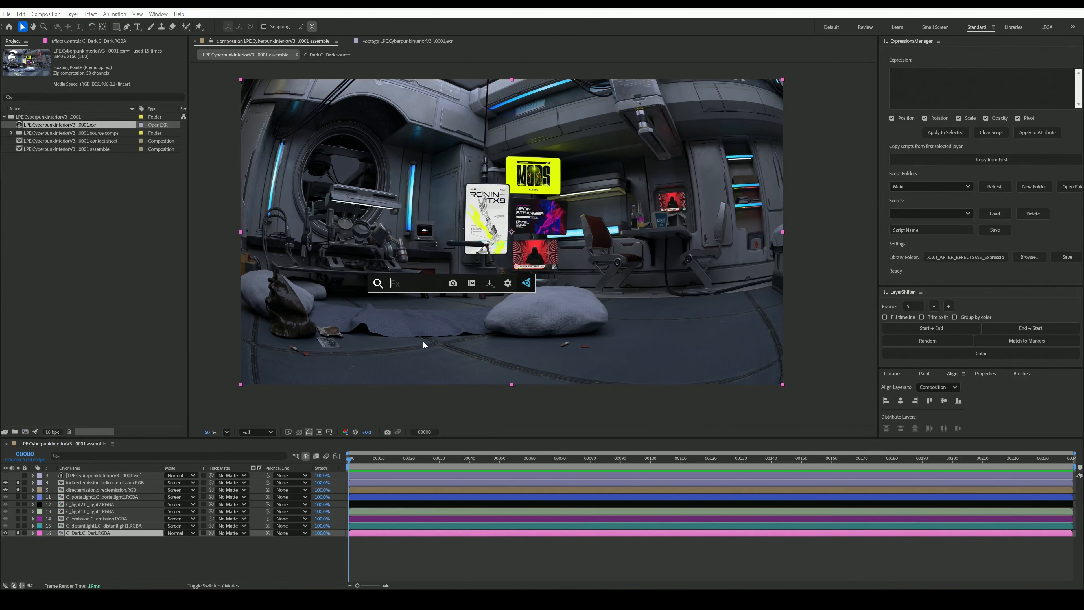
text(col)
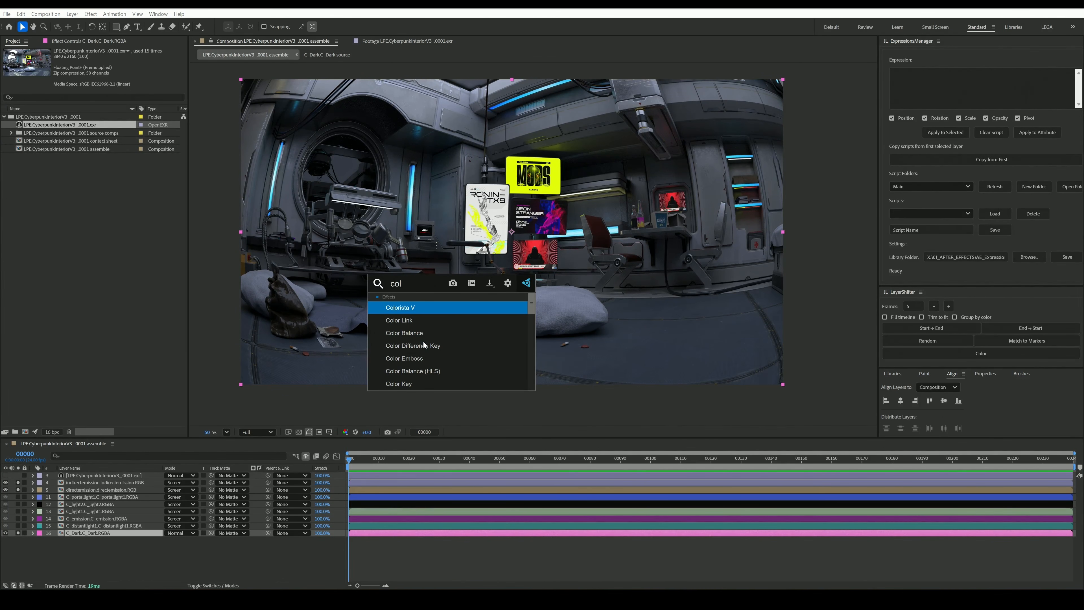
text(or b)
key(Return)
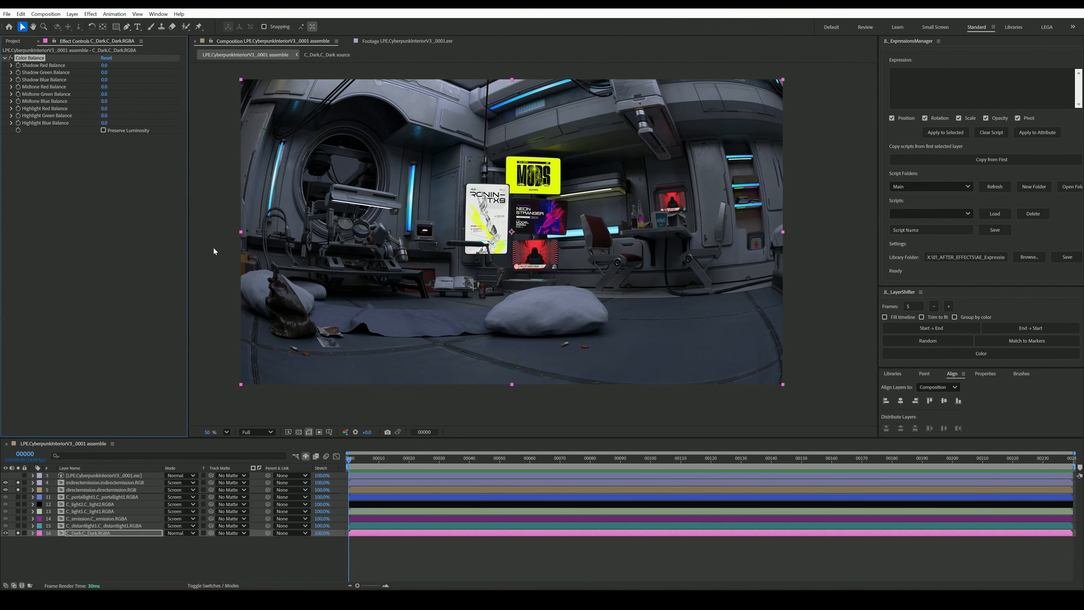
Adjust C_Dark's Color Balance, setting shadow green to 17, midtone green to -7, highlight red to 12 and highlight green to 17.
drag(105, 65, 108, 79)
drag(105, 103, 107, 102)
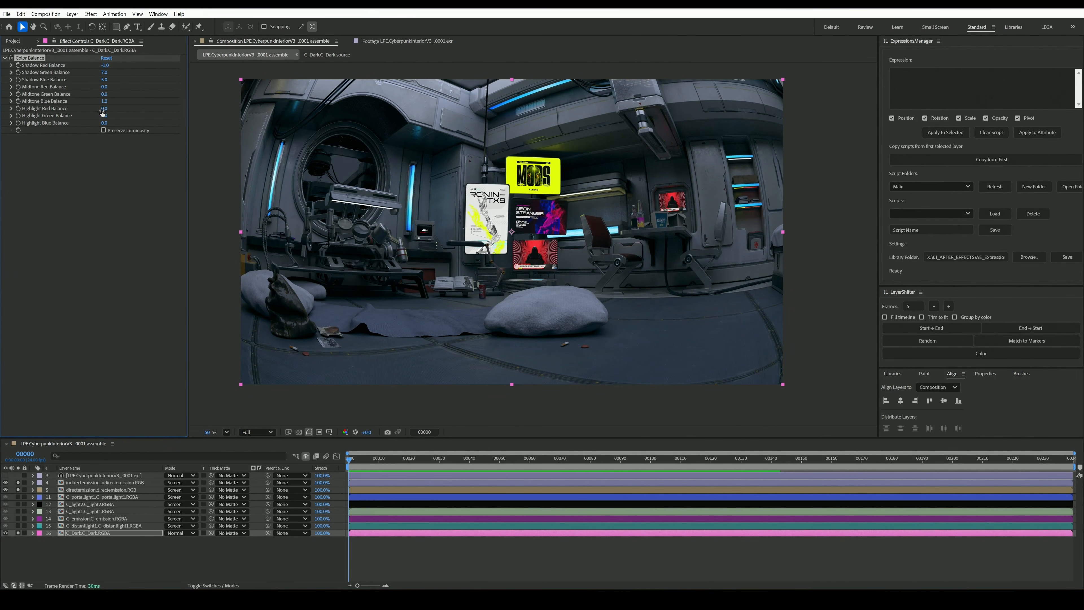
drag(106, 109, 111, 108)
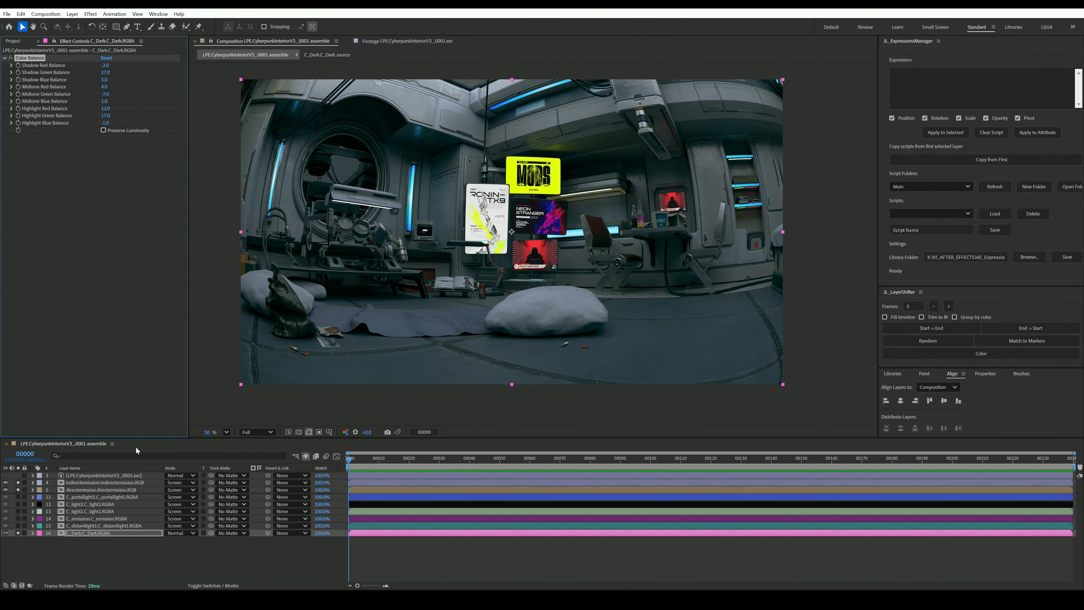
Add the C_distantlight1 layer to the soloed layers and apply the Hue/Saturation effect to it.
click(18, 526)
click(104, 526)
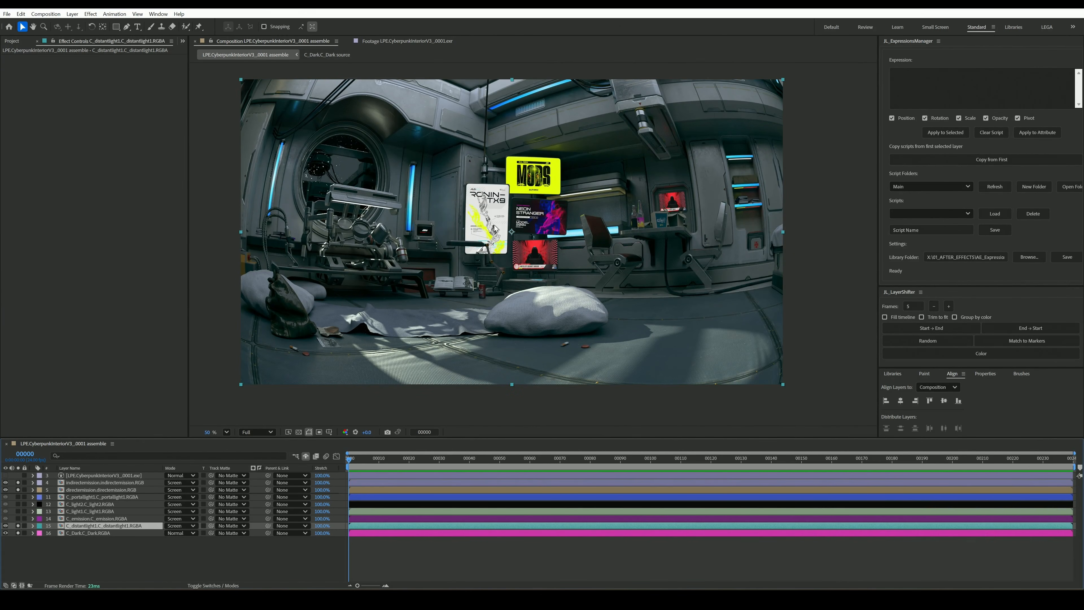
key(ctrl+space)
text(hue)
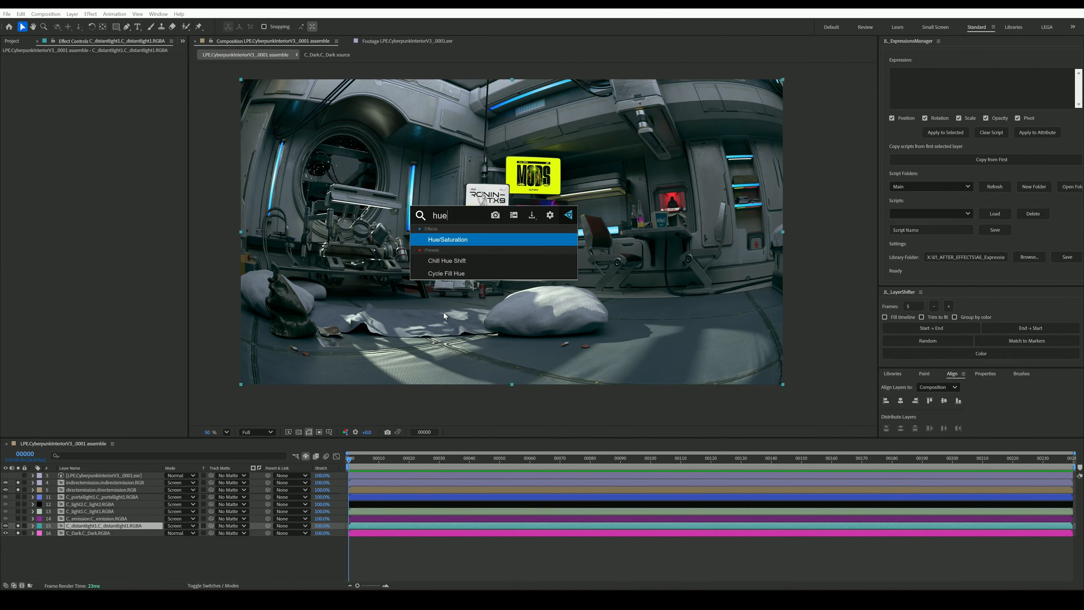
key(Return)
Fit the composition in the viewer and set C_distantlight1's master hue to -48° and master saturation to 100.
scroll(439, 301, down, 1)
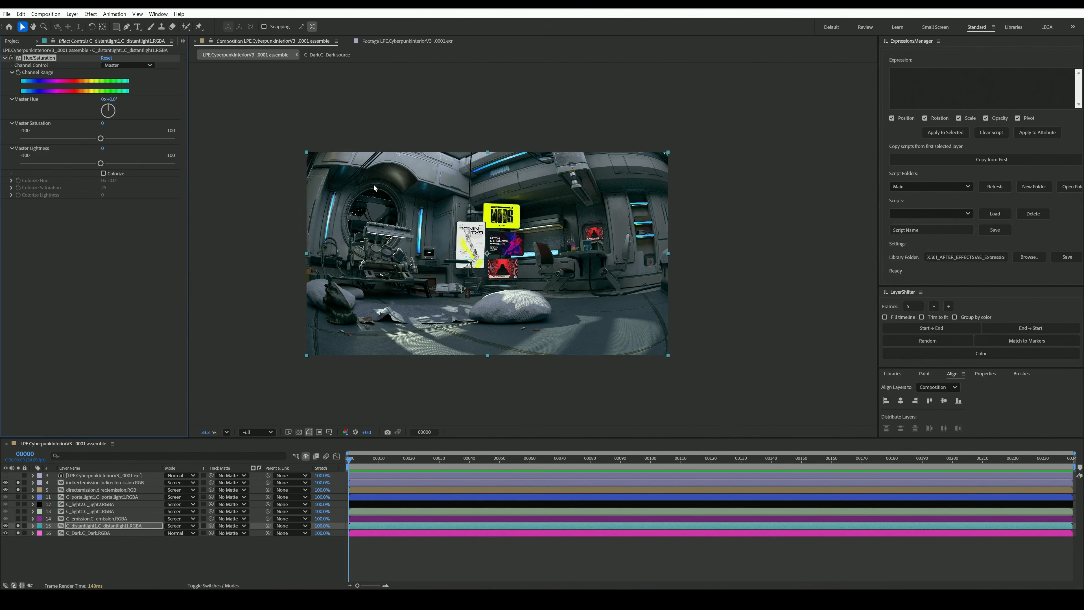
scroll(374, 185, up, 2)
click(227, 432)
click(252, 277)
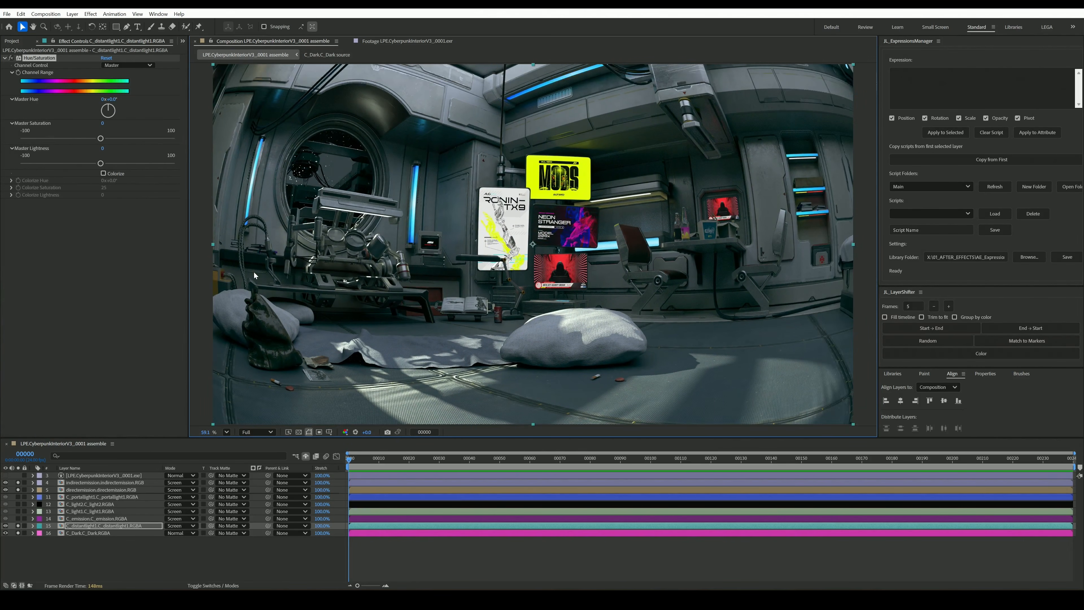
drag(109, 99, 215, 114)
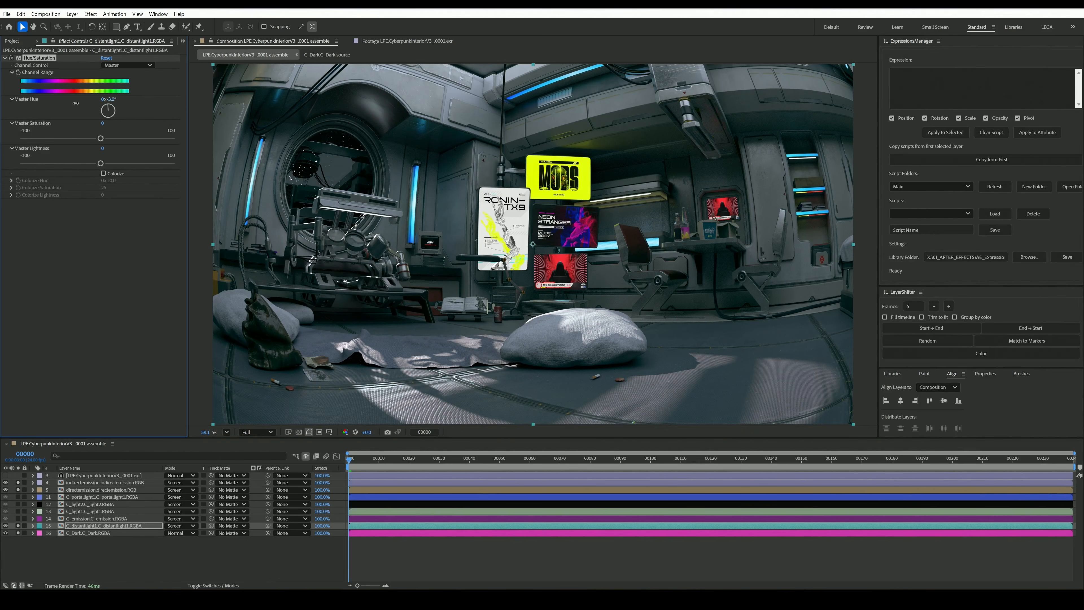
drag(75, 103, 171, 139)
mouse_move(110, 99)
mouse_down()
mouse_move(138, 100)
mouse_move(77, 99)
mouse_move(91, 105)
mouse_up()
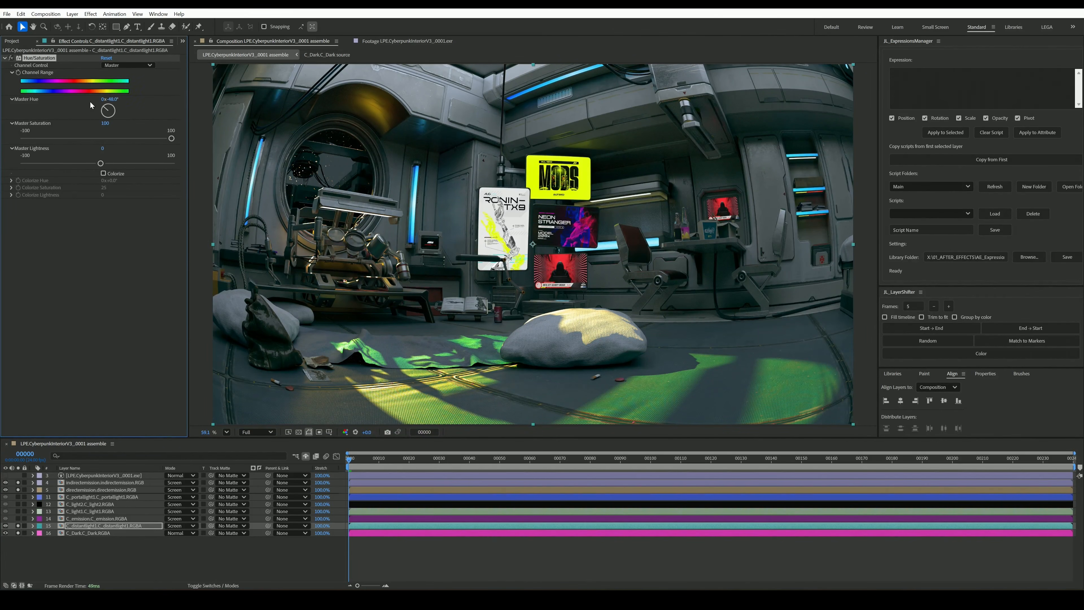
Colorize C_distantlight1 with strong saturation and a hue of 94°, and turn its Hue/Saturation effect off.
click(103, 173)
drag(178, 187, 148, 183)
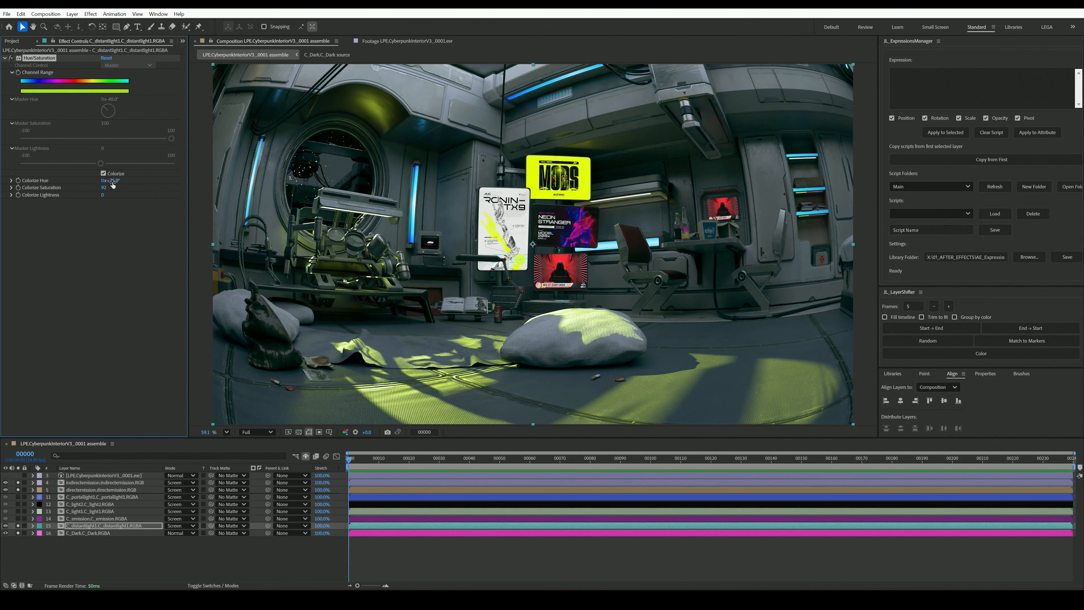
drag(114, 181, 121, 181)
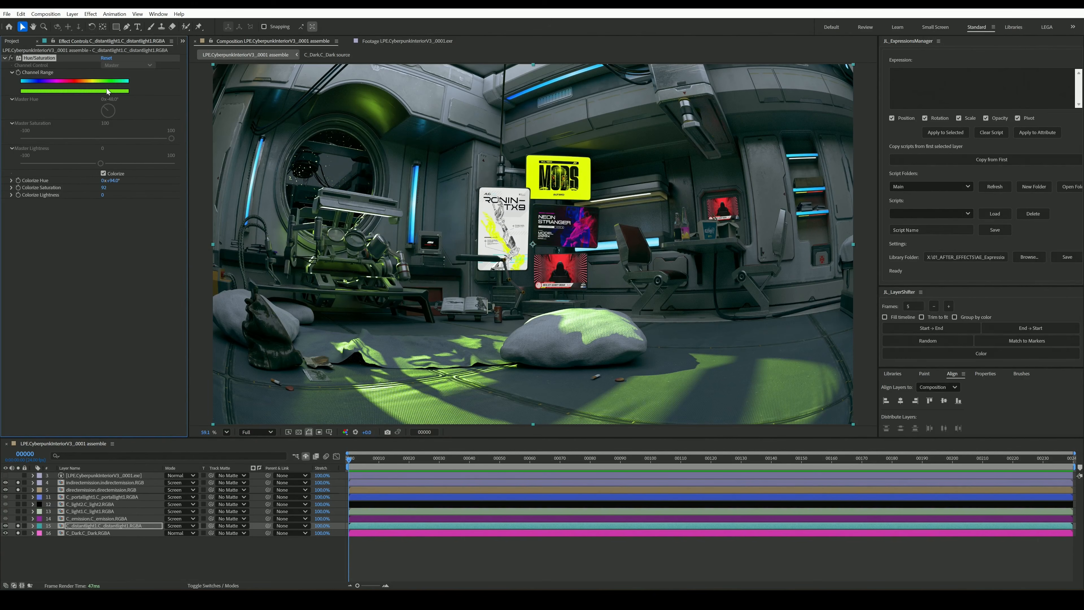
click(11, 57)
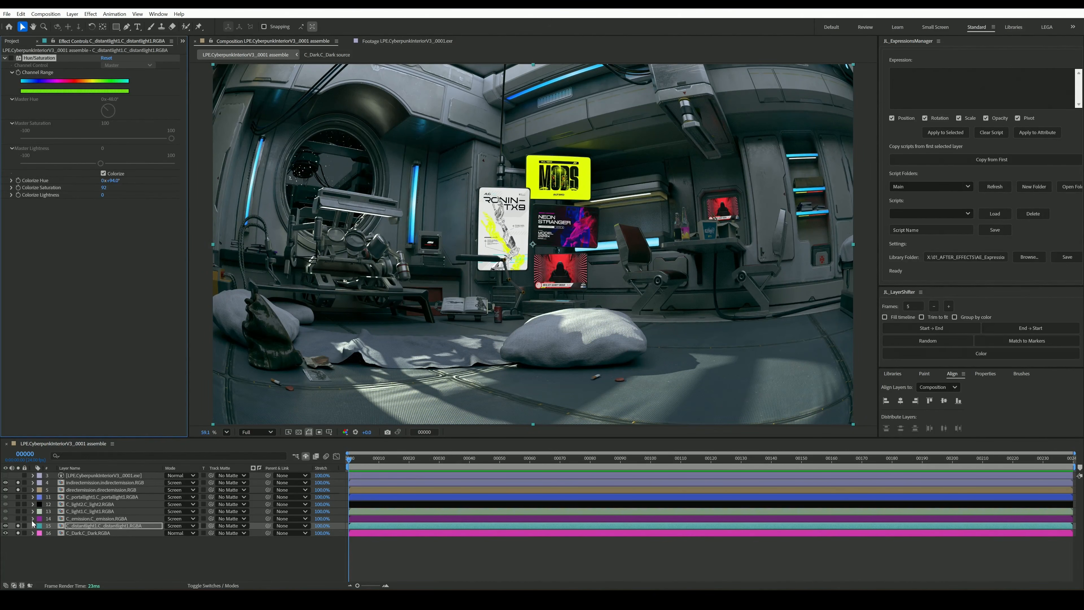
Compare the image with and without the C_light1 layer's solo, and leave that layer soloed.
click(18, 511)
click(17, 512)
click(17, 512)
click(18, 511)
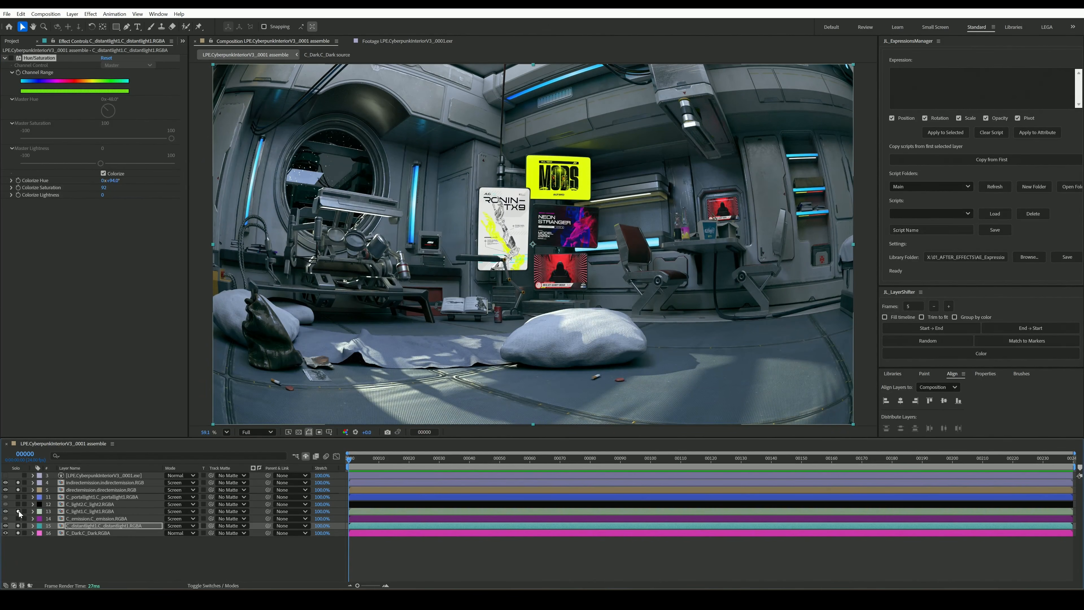
click(17, 512)
Copy the Color Balance effect from the C_Dark layer onto the C_light1 layer.
click(74, 513)
click(85, 534)
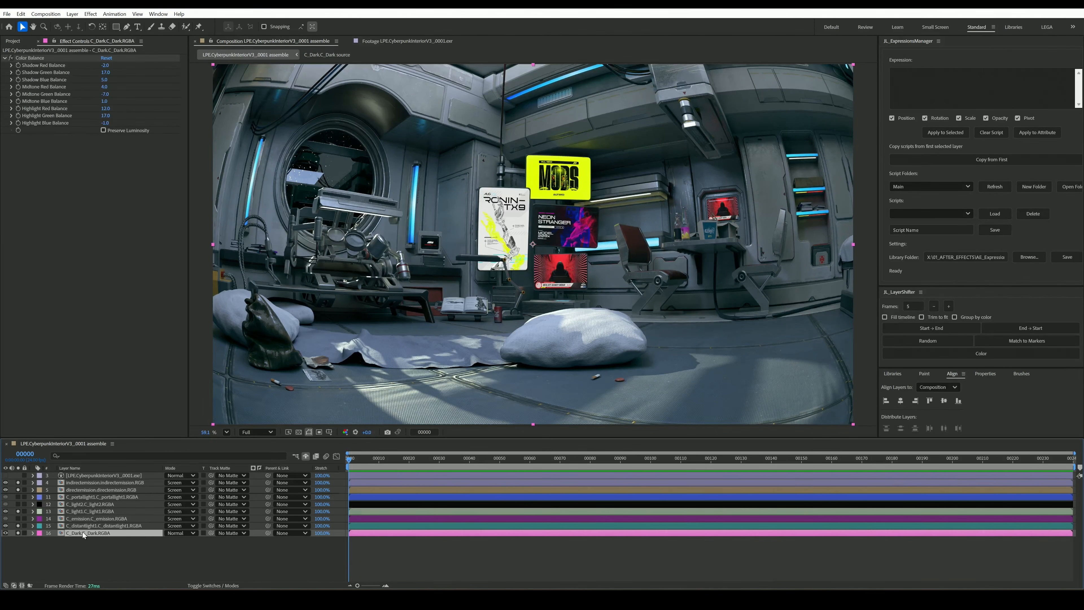
click(32, 59)
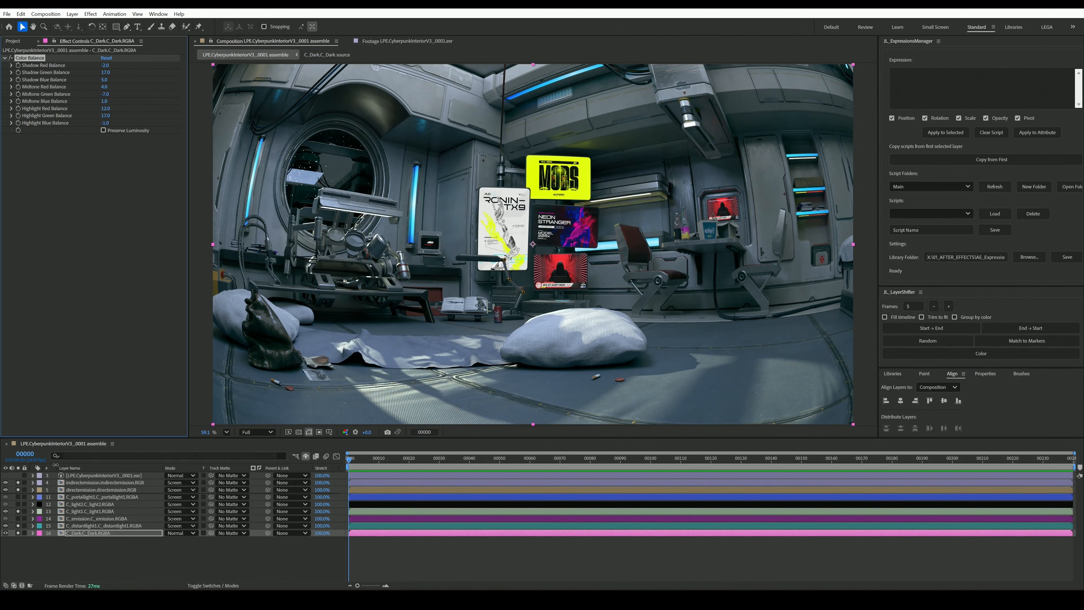
click(80, 513)
key(ctrl+v)
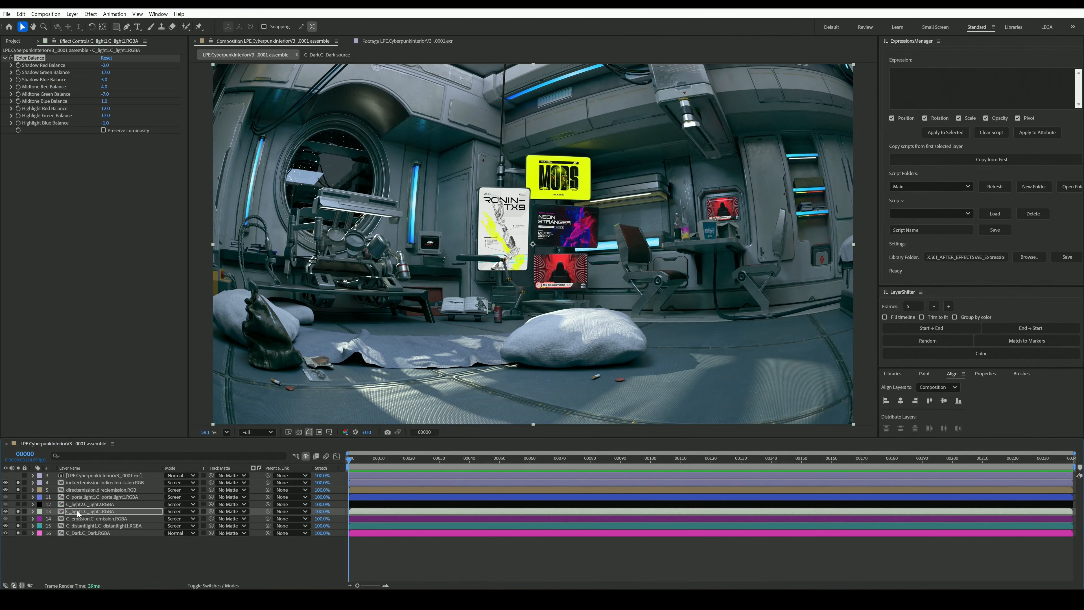
Compare the lighting with and without C_Dark by repeatedly toggling its solo, and leave it soloed.
click(18, 534)
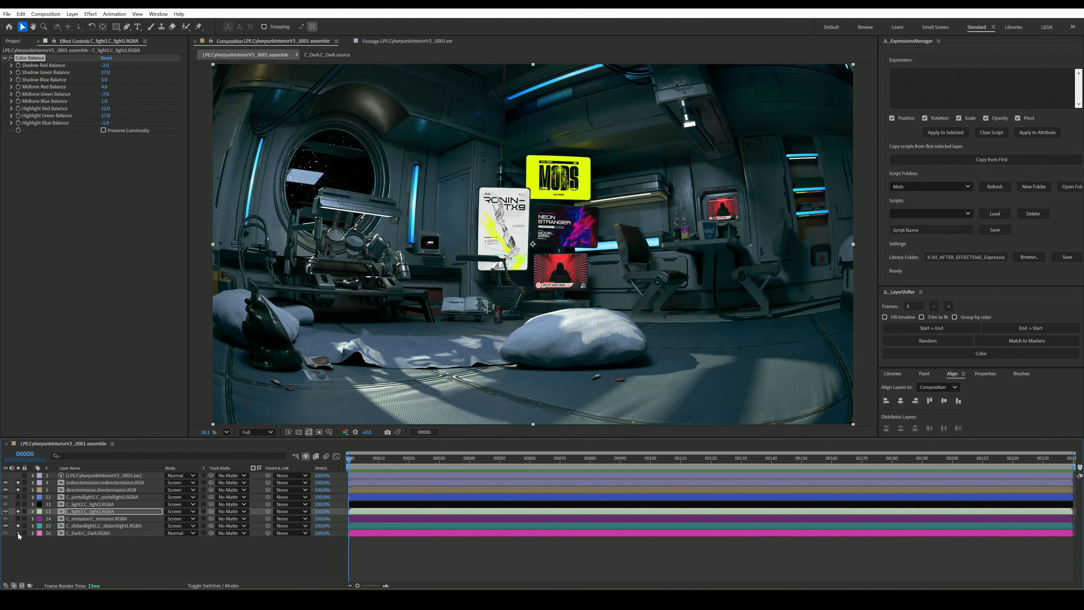
click(18, 534)
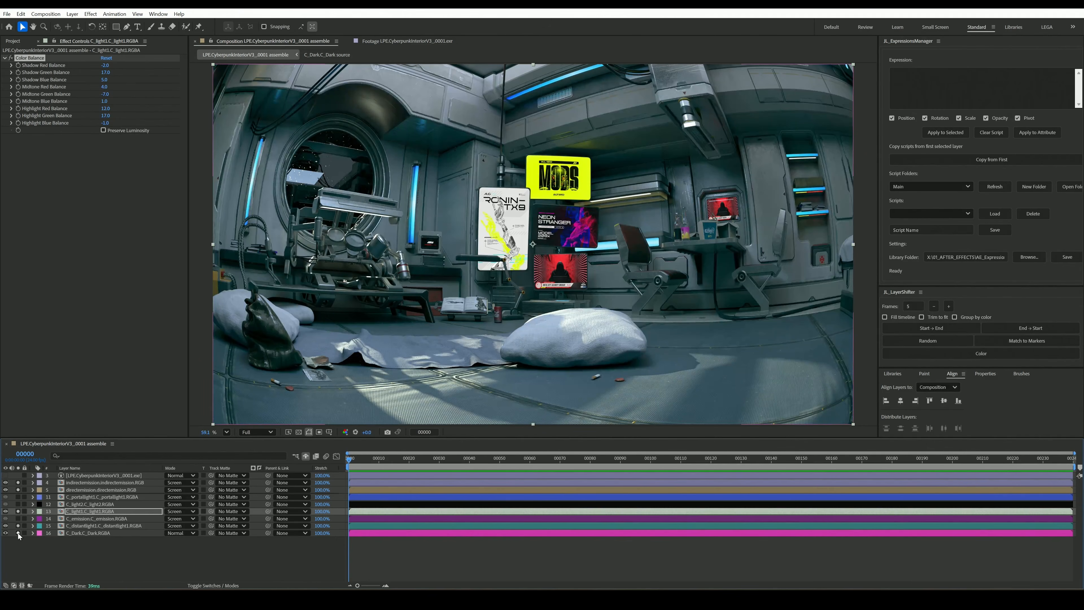
click(18, 533)
click(18, 533)
click(18, 533)
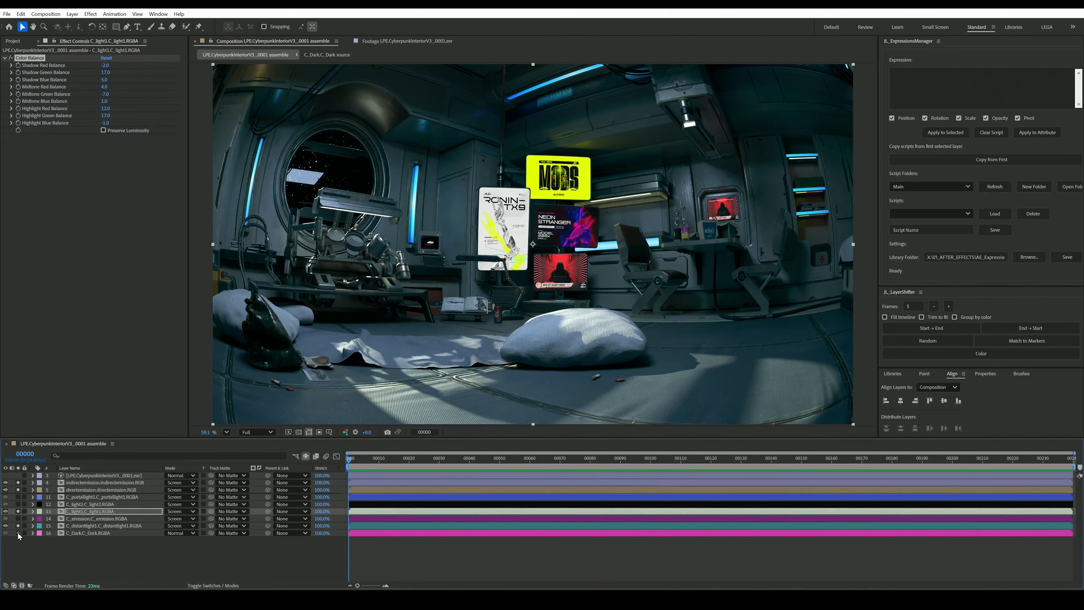
click(18, 533)
click(18, 533)
click(18, 534)
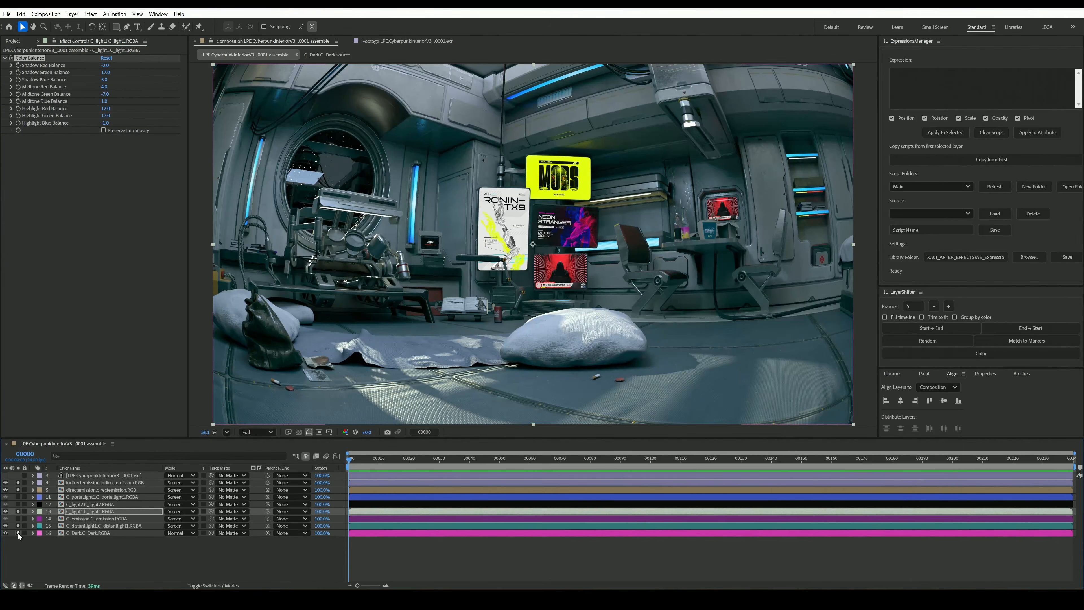
Flick the C_Dark layer's solo off and on to simulate a flickering light, ending with the layer soloed.
click(18, 533)
click(18, 533)
click(18, 534)
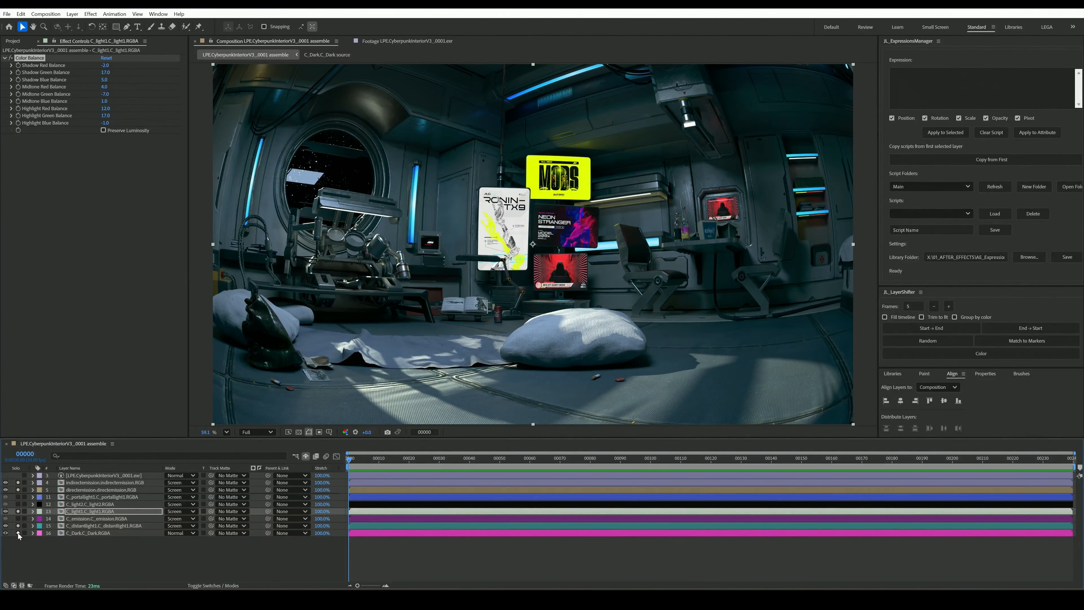
click(18, 533)
click(18, 533)
click(18, 533)
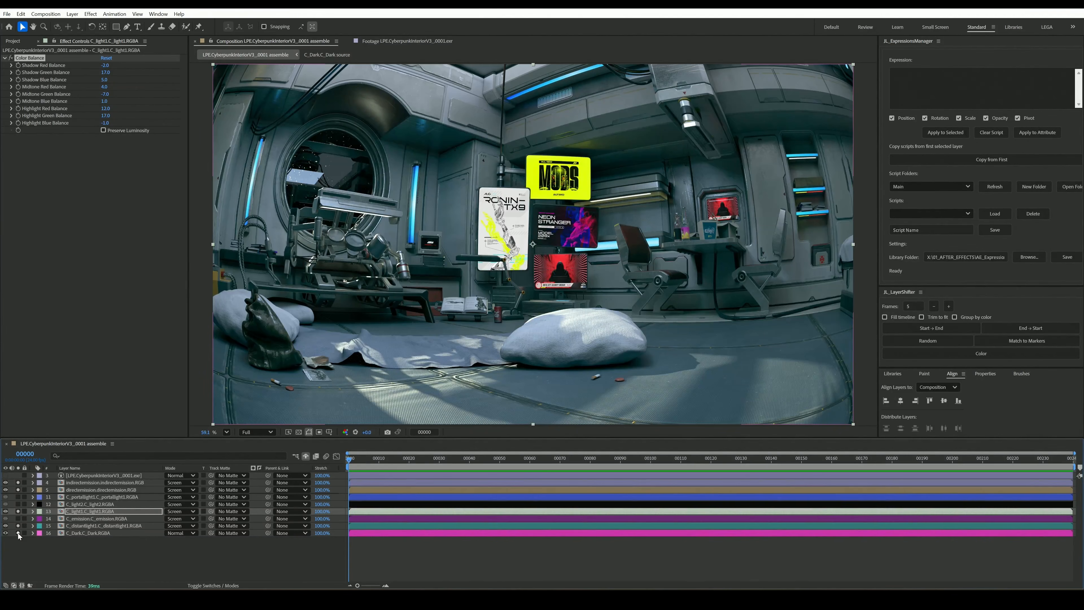
click(18, 533)
click(18, 533)
click(17, 533)
click(18, 533)
click(18, 534)
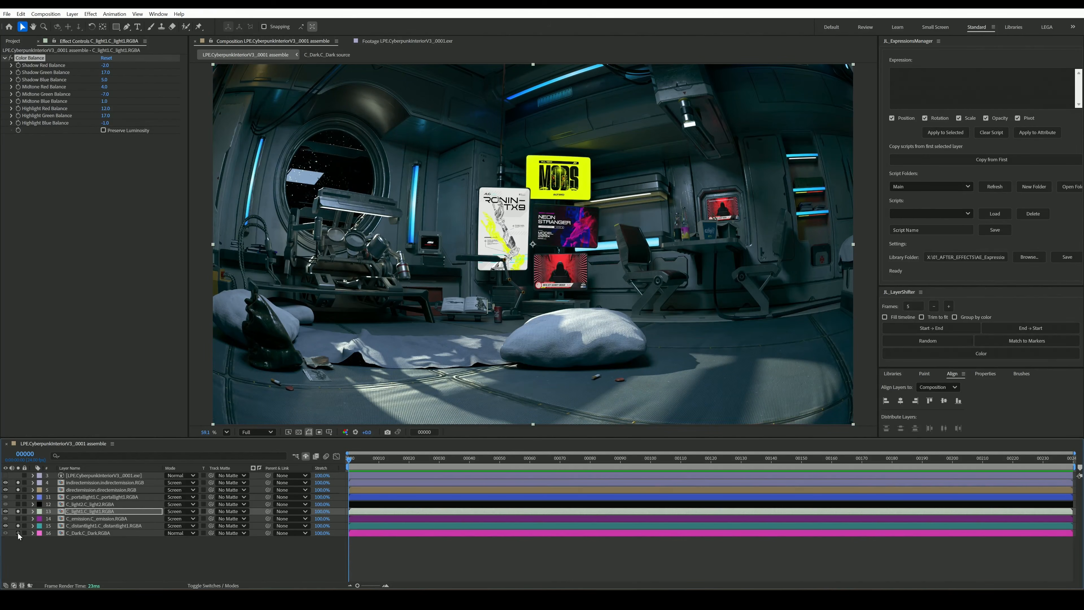
click(17, 533)
click(18, 533)
click(18, 533)
click(18, 533)
click(17, 533)
Add the expression wiggle(40,80) to the C_Dark layer's Opacity and preview the flicker.
click(84, 534)
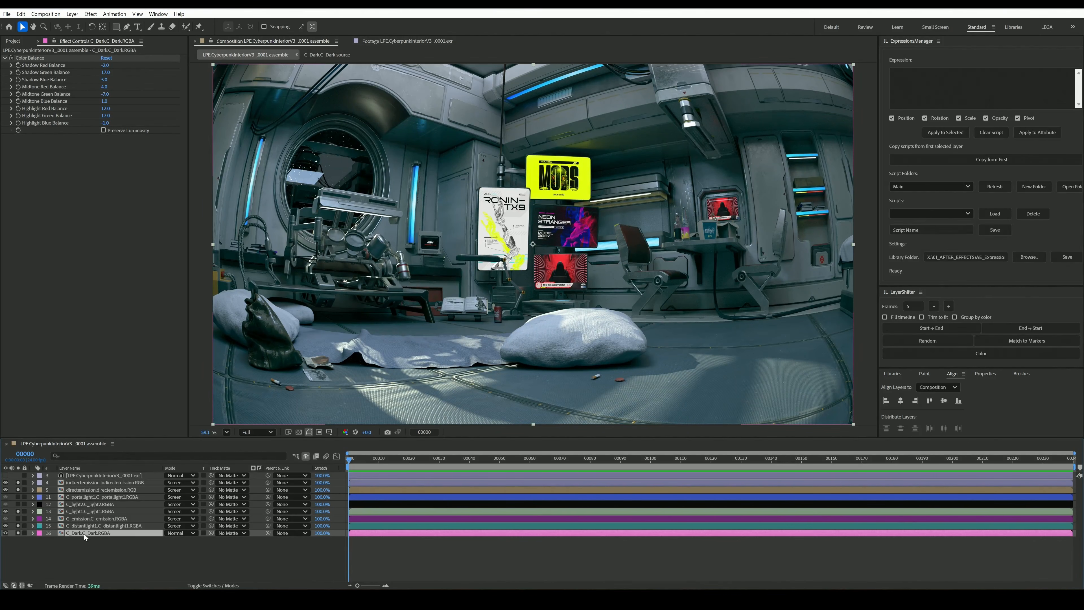
key(t)
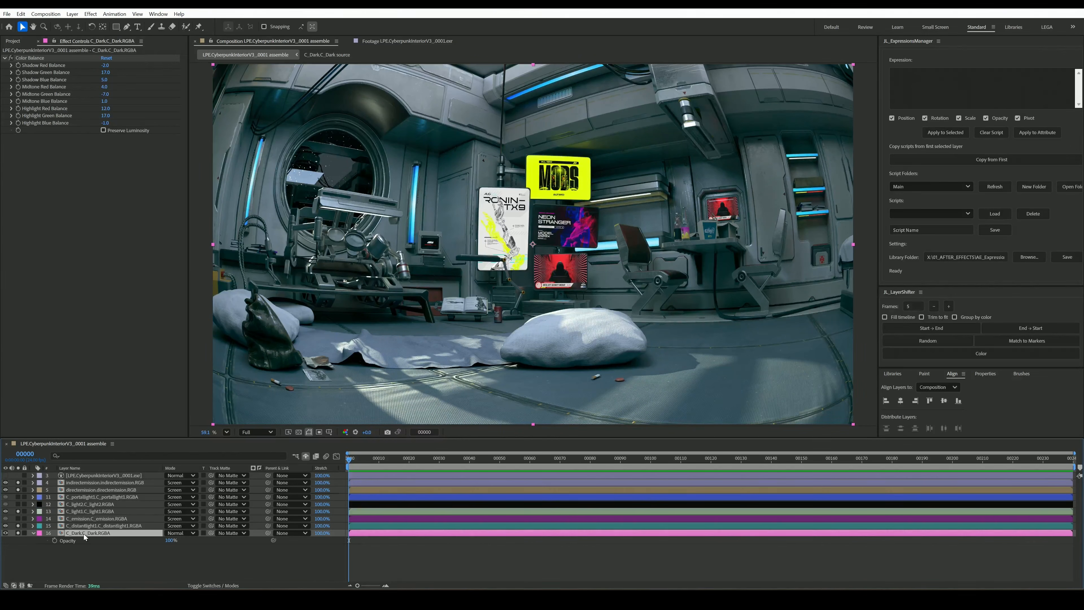
alt+click(55, 540)
text(wi)
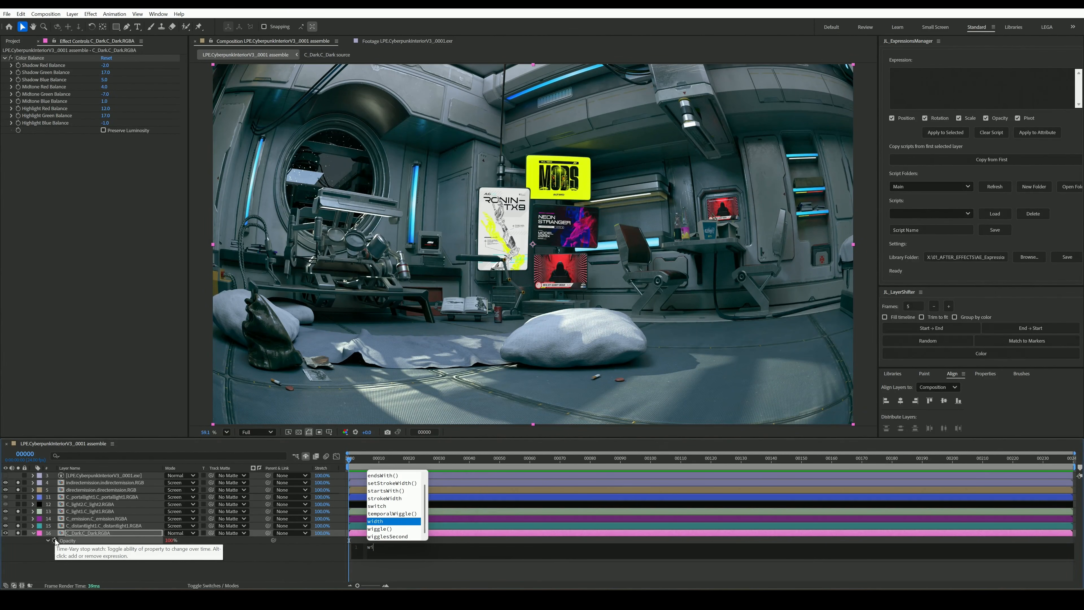
text(ggle)
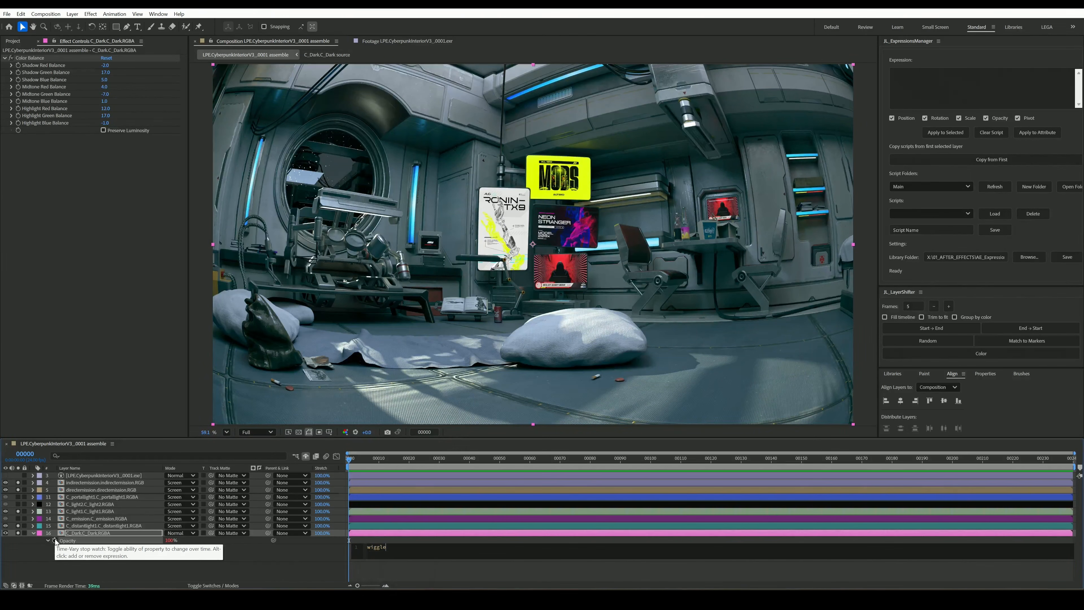
key(Return)
text(40,80())
key(BackSpace)
click(359, 571)
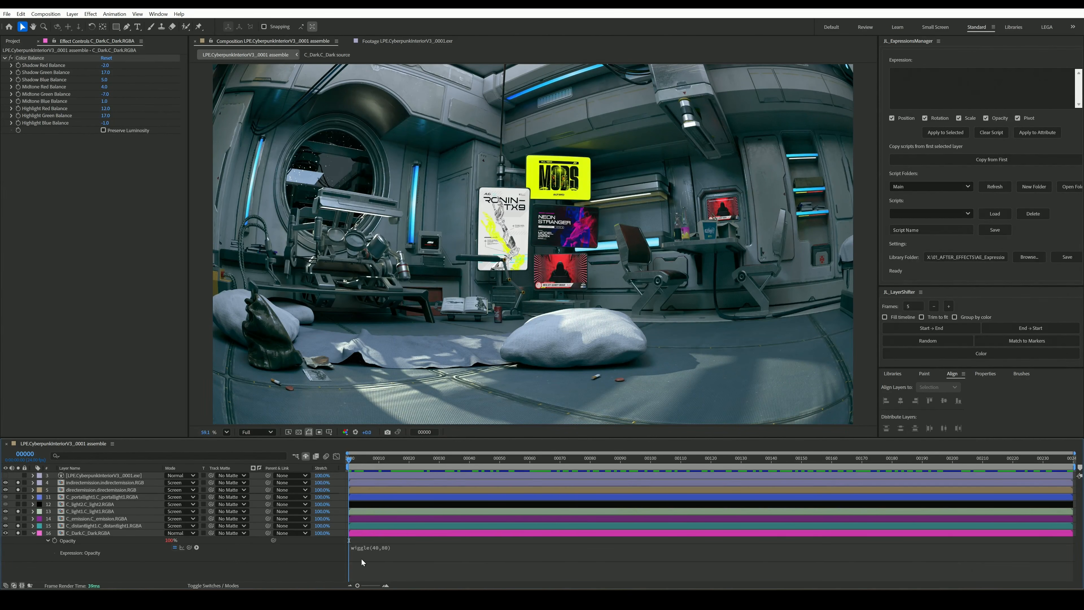
key(space)
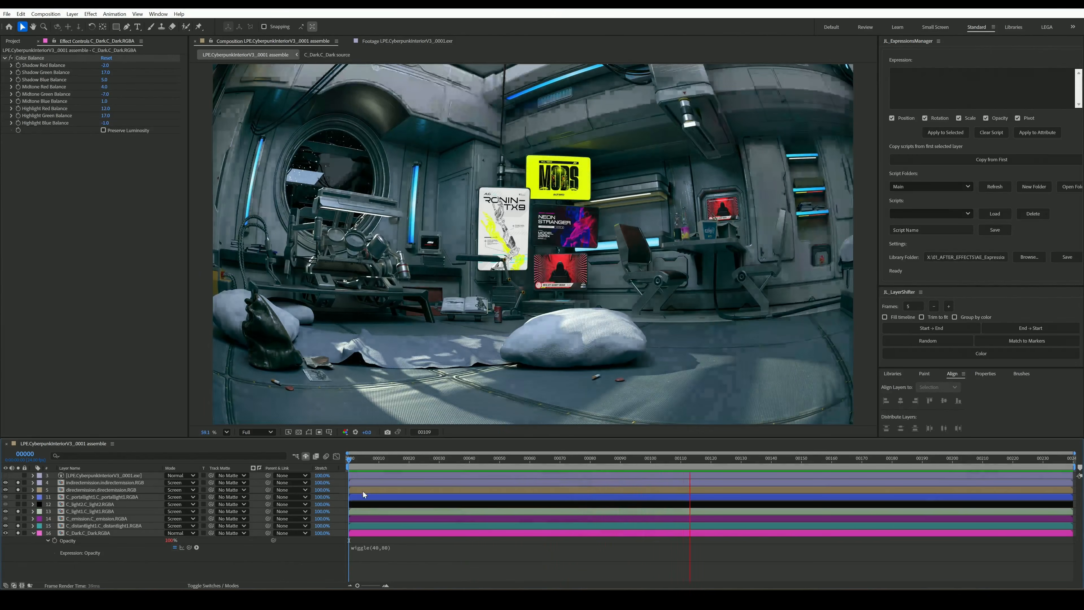
Change the C_Dark opacity expression to wiggle(4,80), preview it, and move the playhead to frame 31.
click(363, 458)
click(376, 549)
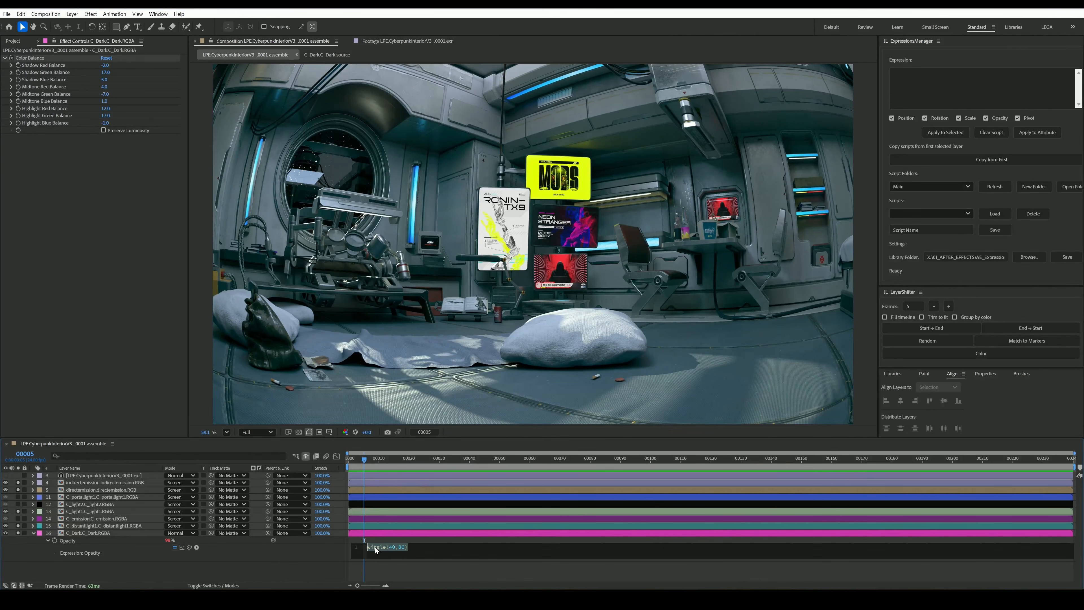
click(393, 548)
key(BackSpace)
click(422, 571)
key(space)
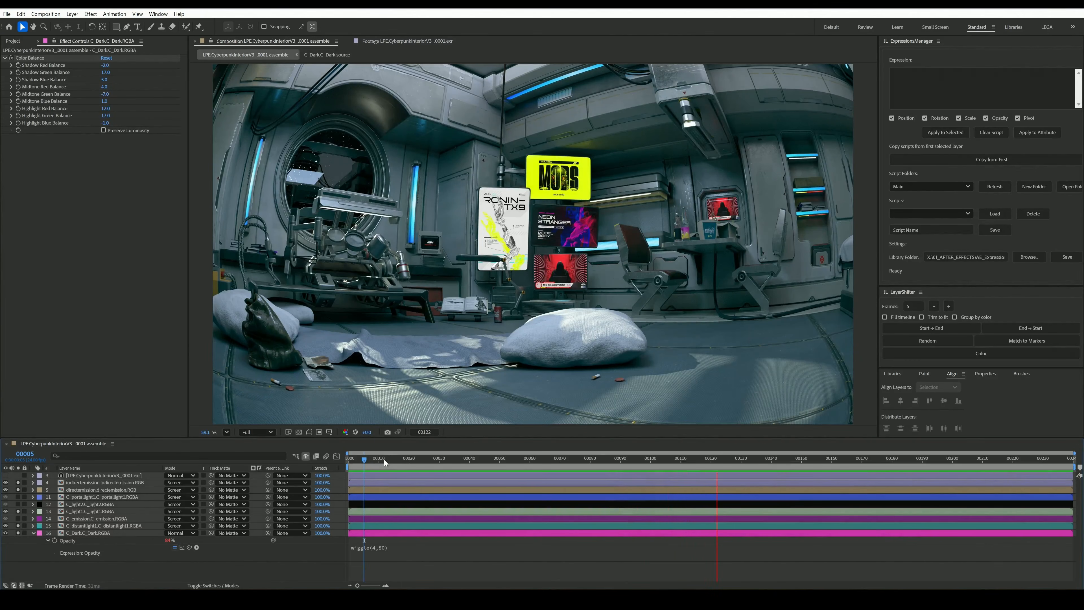
drag(403, 460, 442, 463)
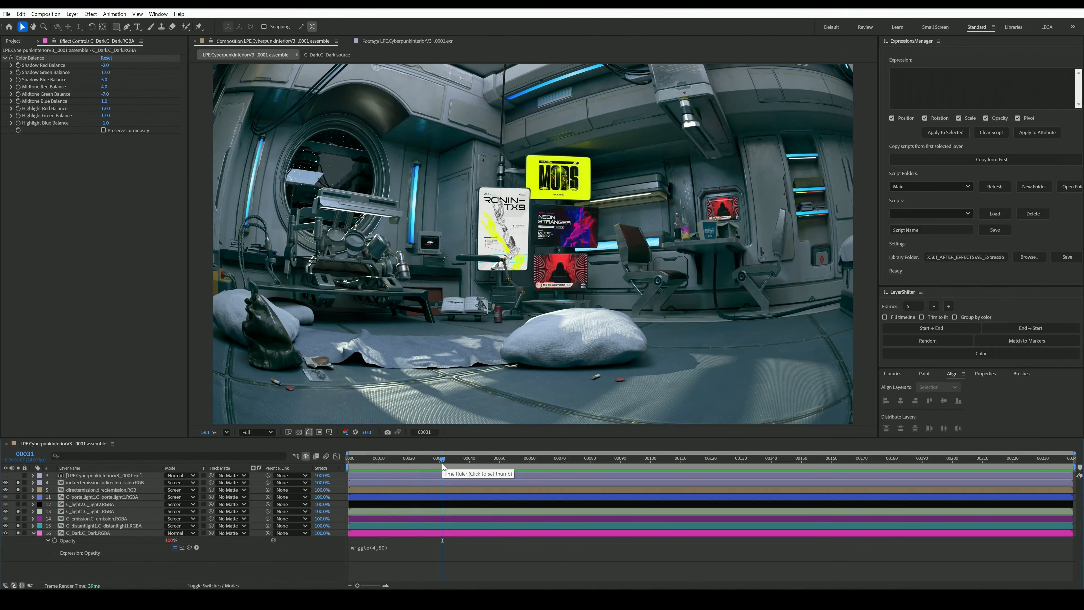
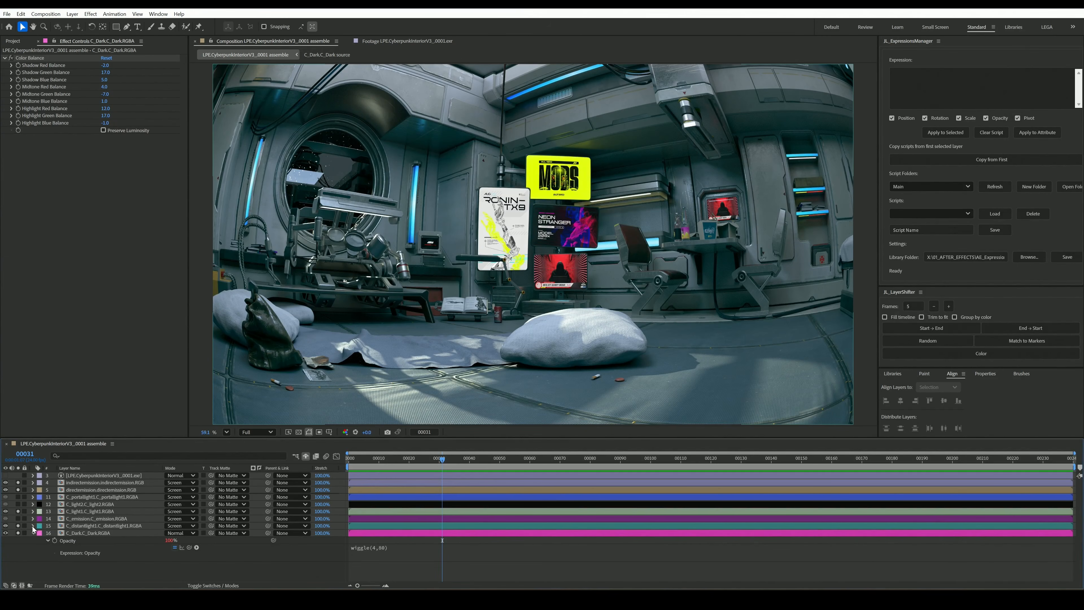
Compare the image with and without the C_emission and indirectemission solos, leaving C_emission unsoloed and indirectemission soloed.
click(17, 518)
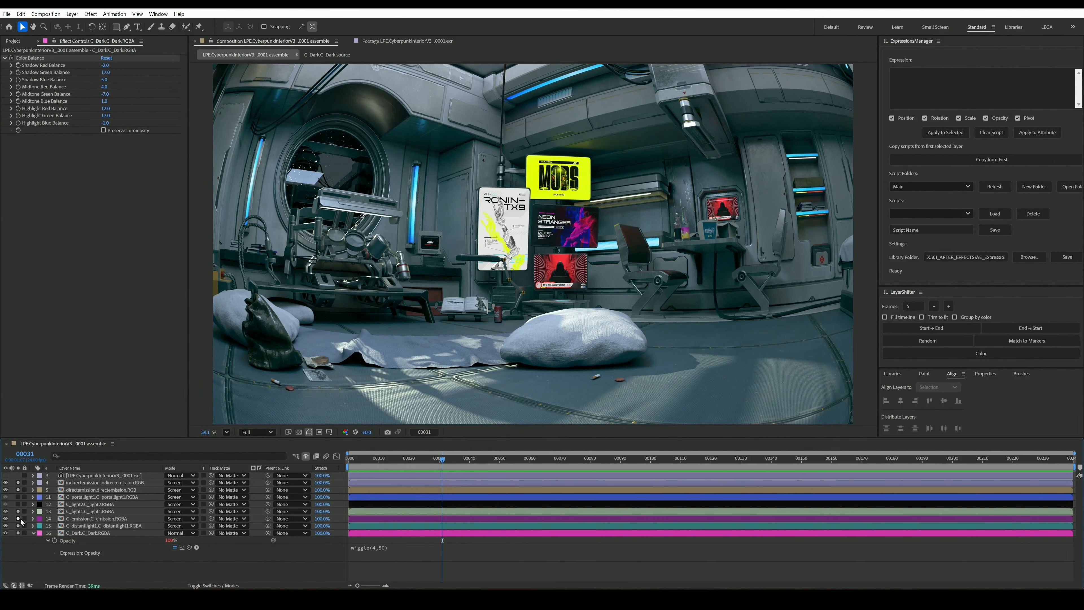
click(18, 519)
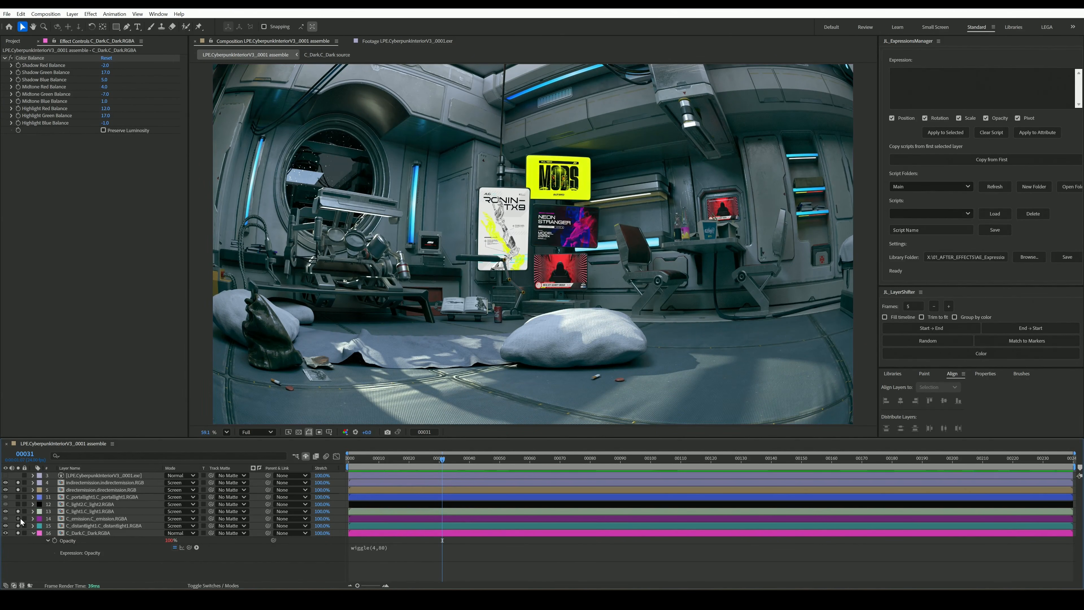
click(18, 483)
click(19, 483)
click(18, 483)
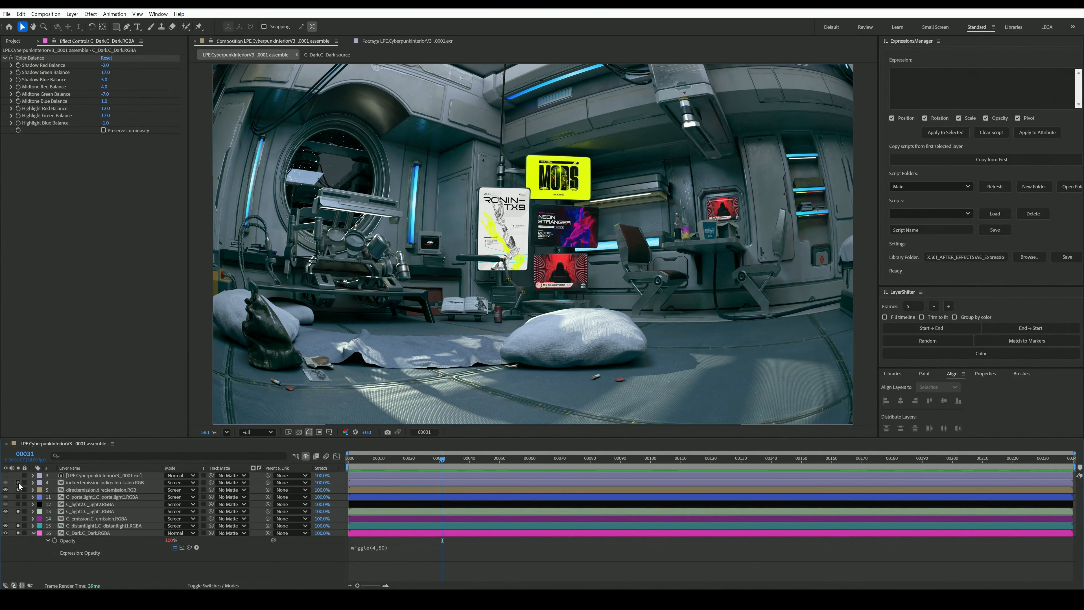
click(18, 483)
click(19, 484)
click(18, 483)
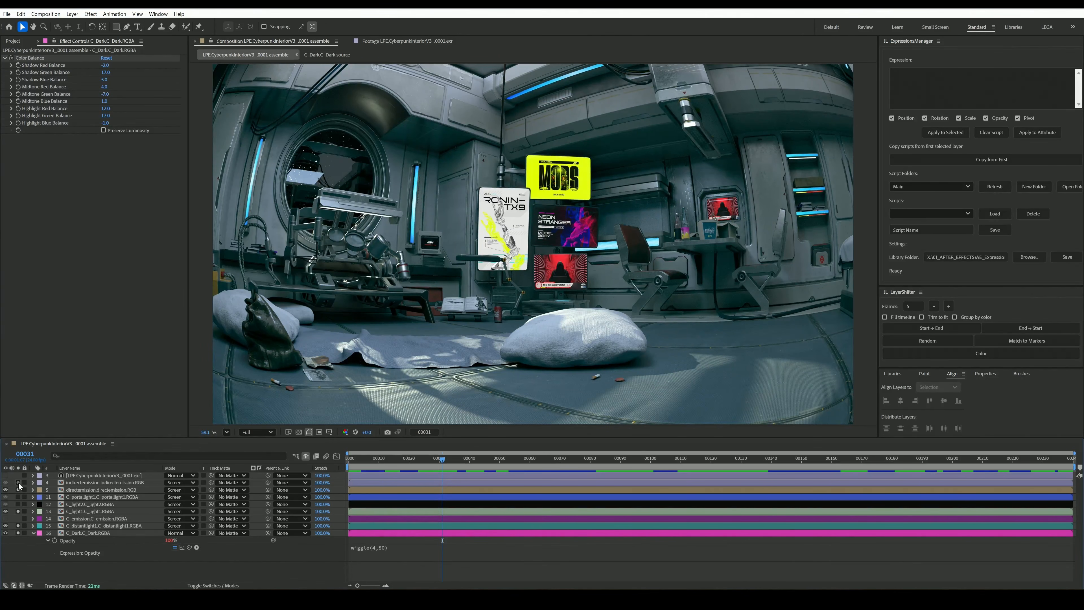
click(19, 483)
Duplicate the indirectemission layer three times to strengthen the emissive glow.
click(76, 484)
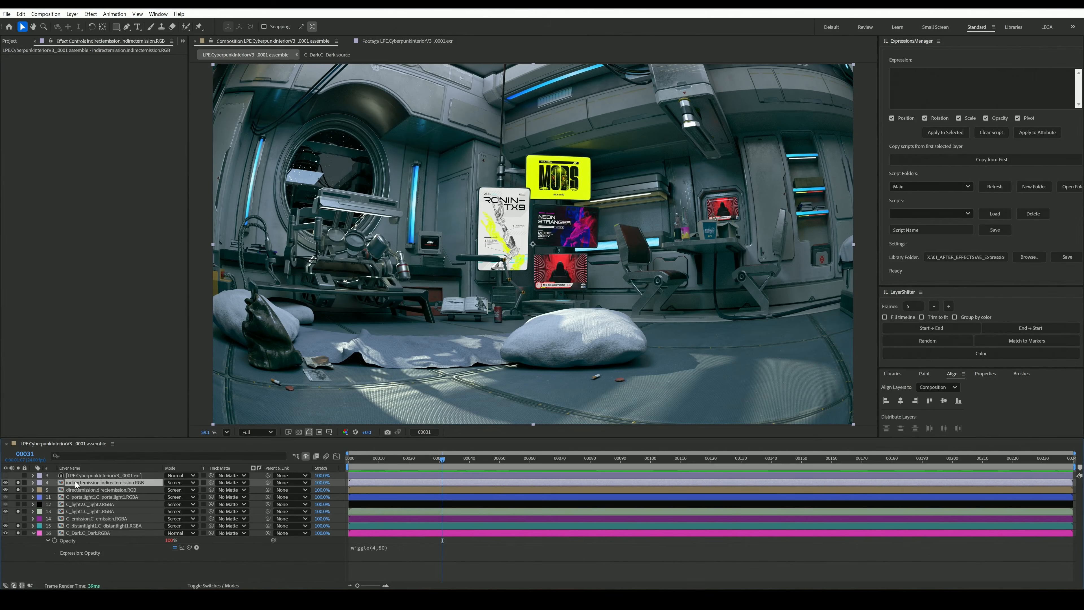
key(ctrl+d)
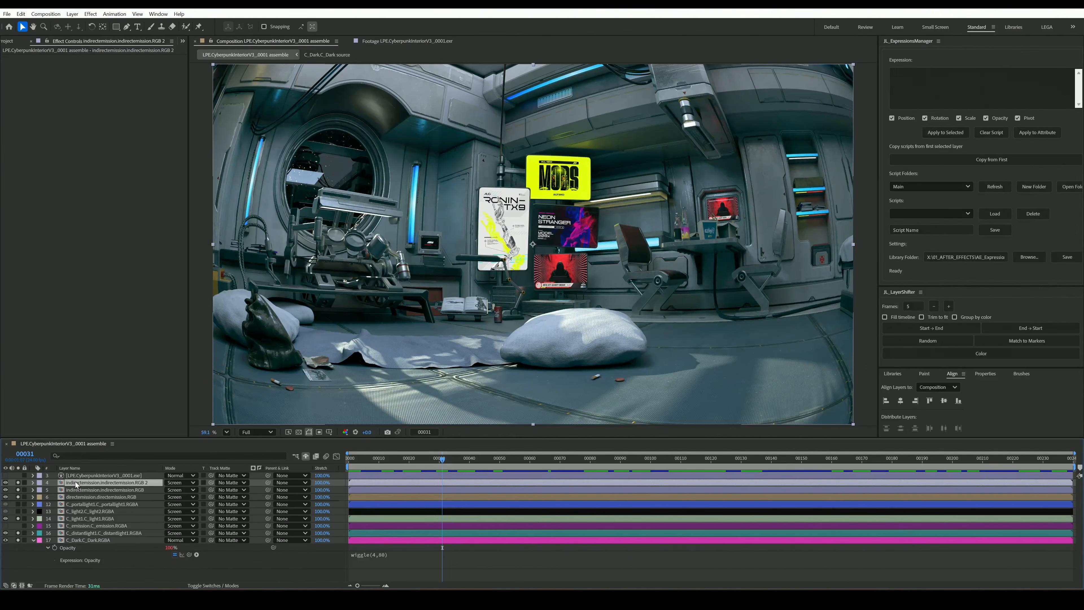
key(ctrl+d)
key(ctrl+d)
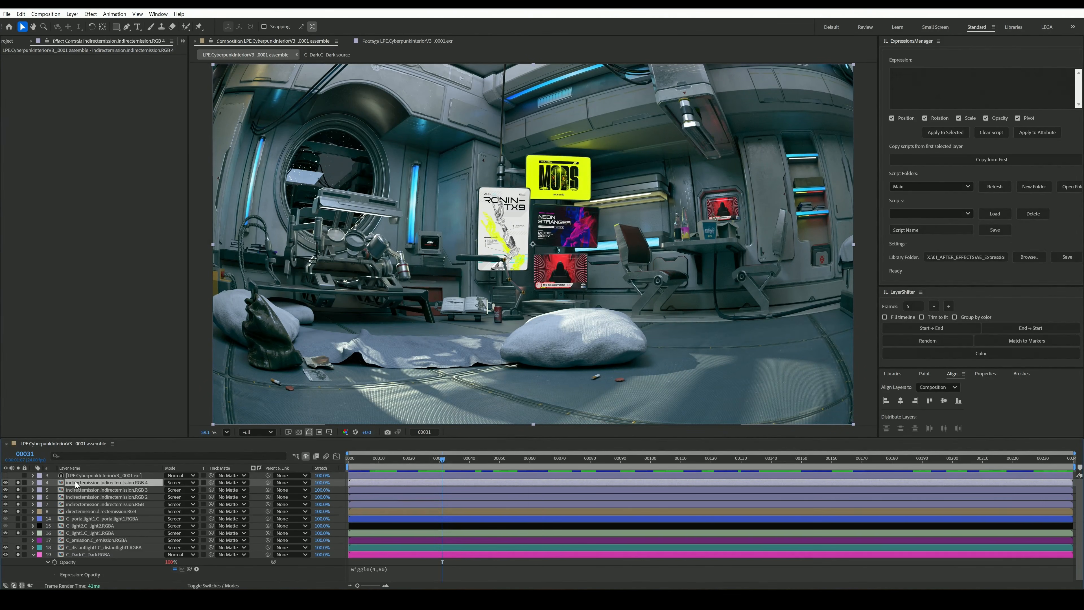
Turn off solo for the C_distantlight1, C_Dark and C_light1 layers.
click(18, 547)
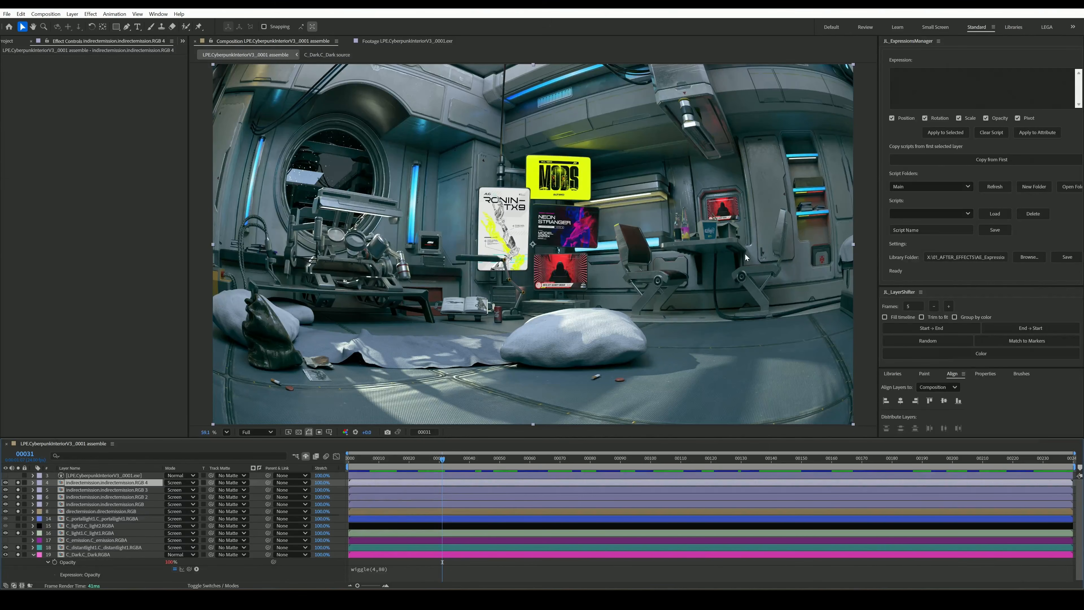
click(18, 554)
click(18, 554)
click(18, 554)
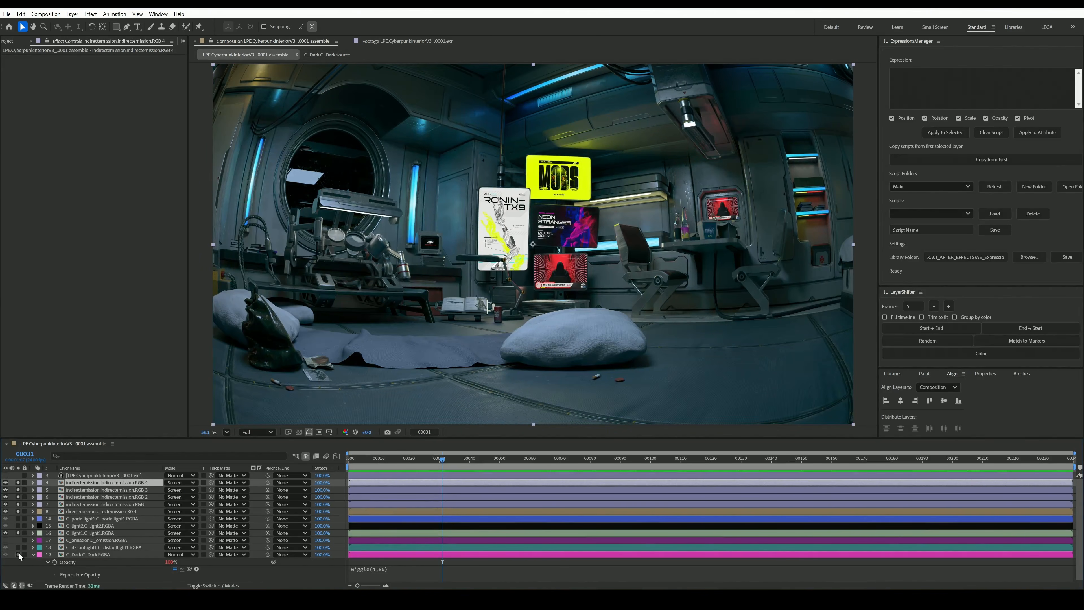
click(18, 534)
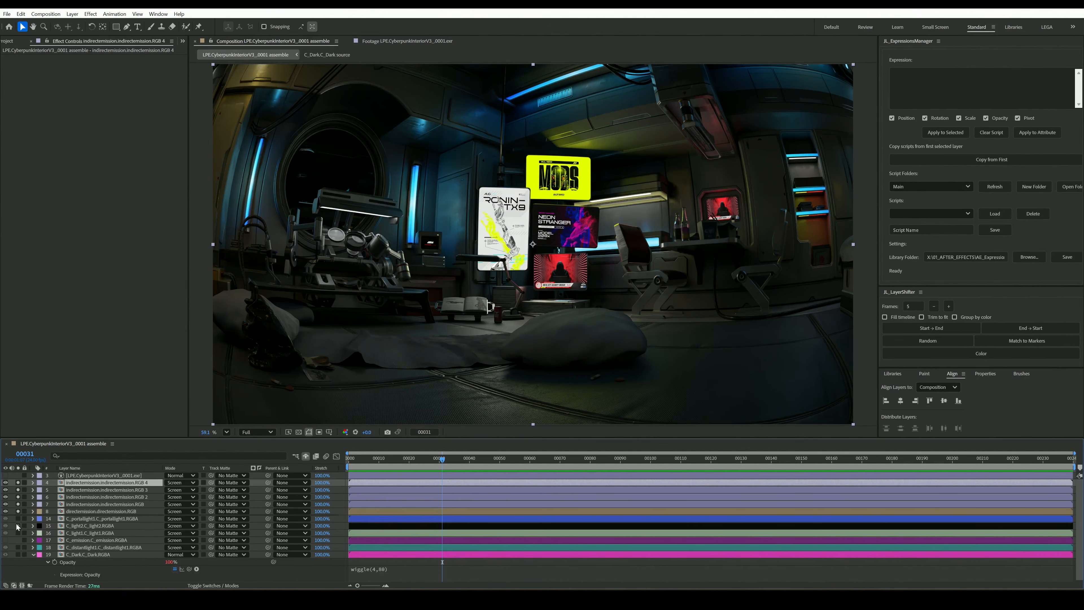
Check C_portallight1, C_distantlight1 and C_light1 one at a time with solo, and leave only C_light2 soloed alongside the emission layers.
click(17, 519)
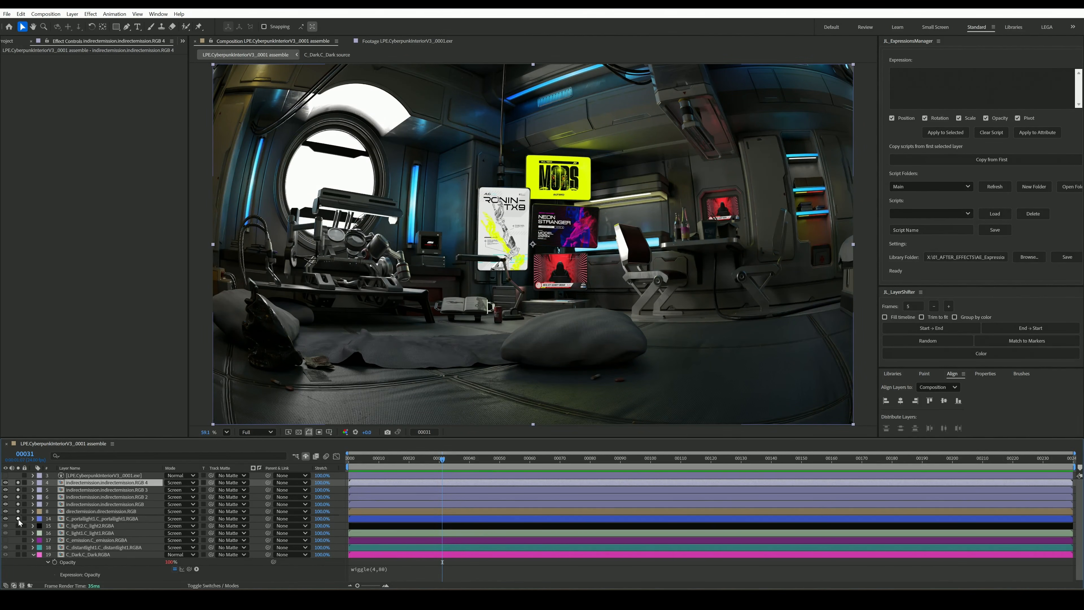
click(18, 519)
click(18, 547)
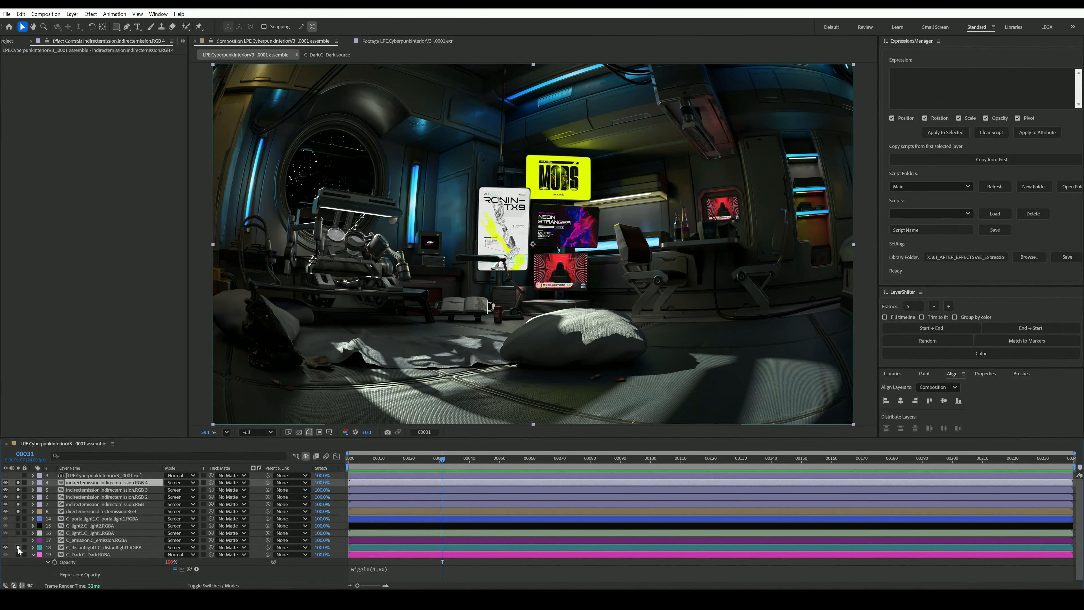
click(18, 547)
click(18, 533)
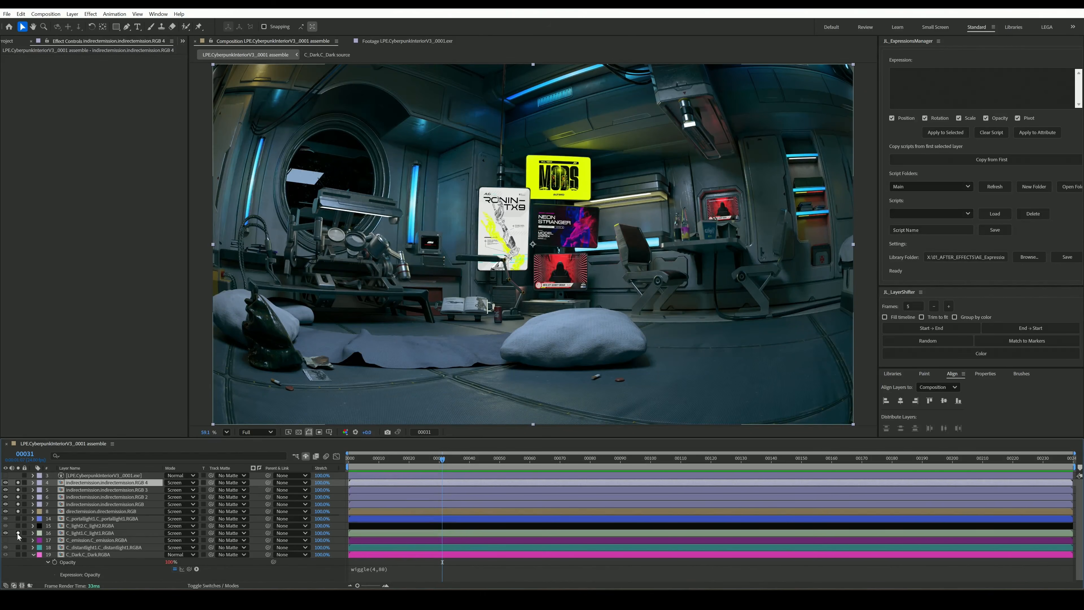
click(17, 533)
click(18, 525)
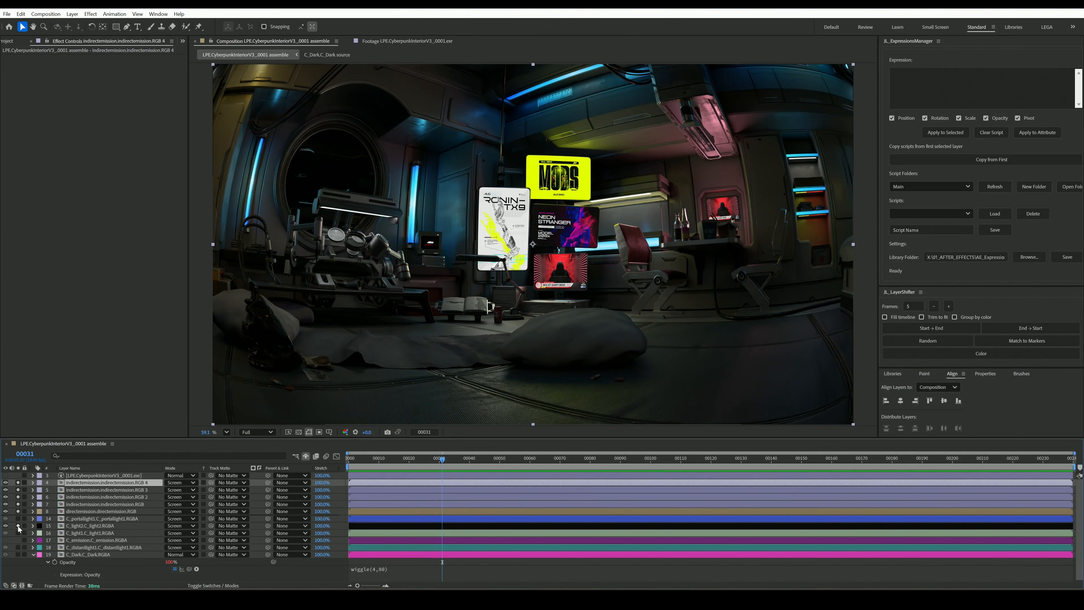
click(18, 526)
click(18, 526)
Copy C_Dark's wiggle expression to the C_light2 layer's Opacity, change it to wiggle(4,40), and preview the result.
click(71, 526)
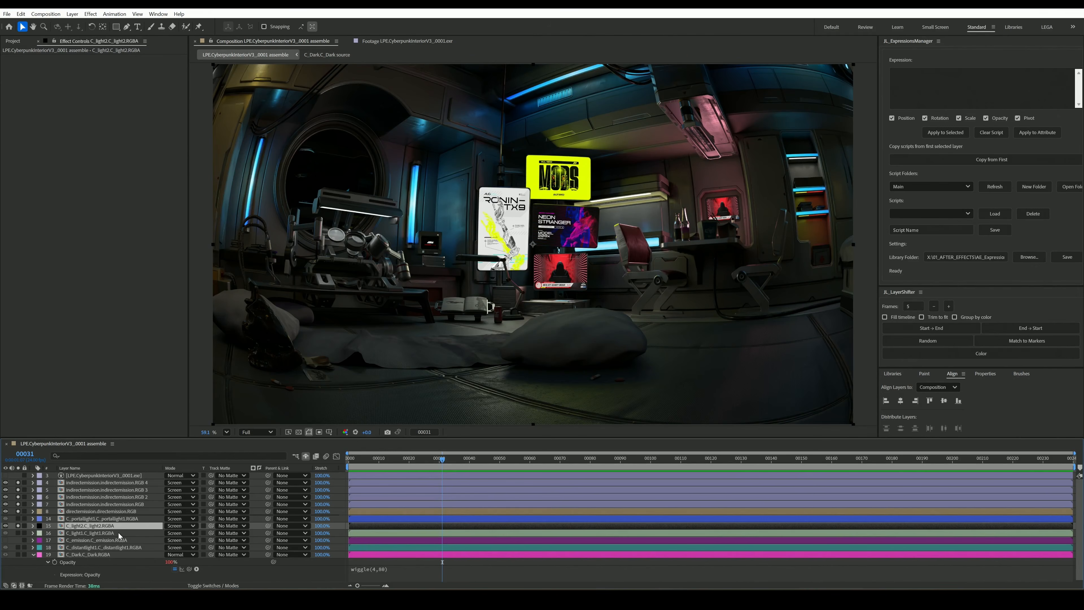
click(392, 574)
key(ctrl+c)
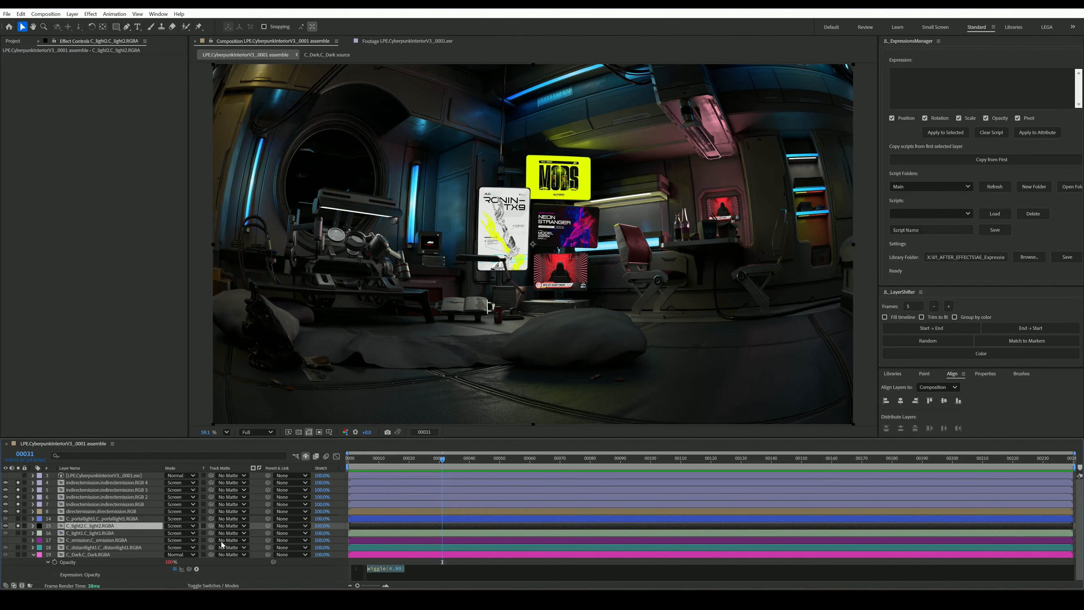
click(107, 527)
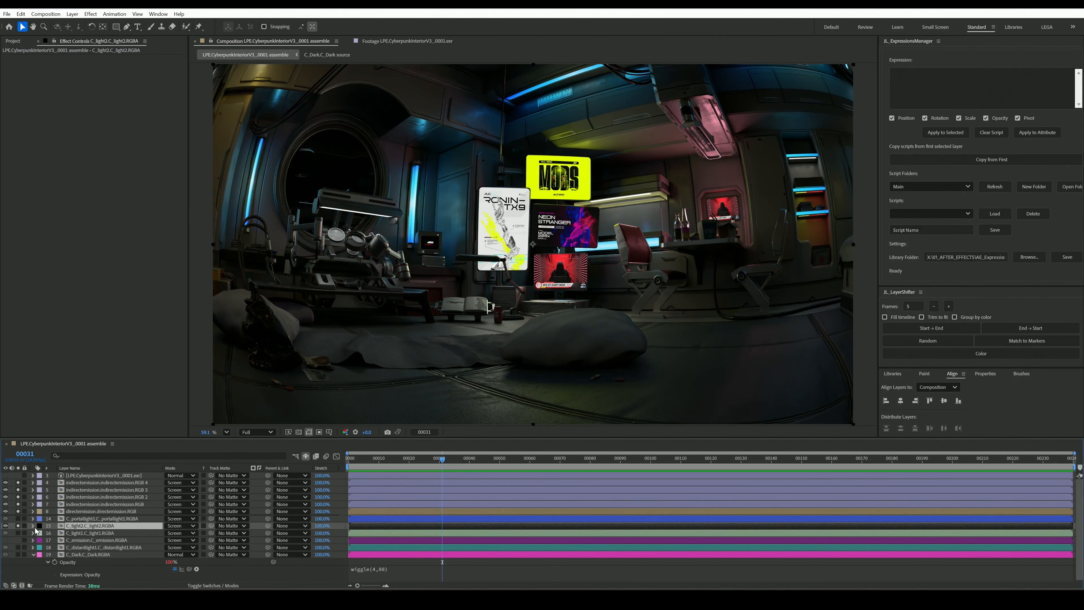
key(t)
alt+click(55, 533)
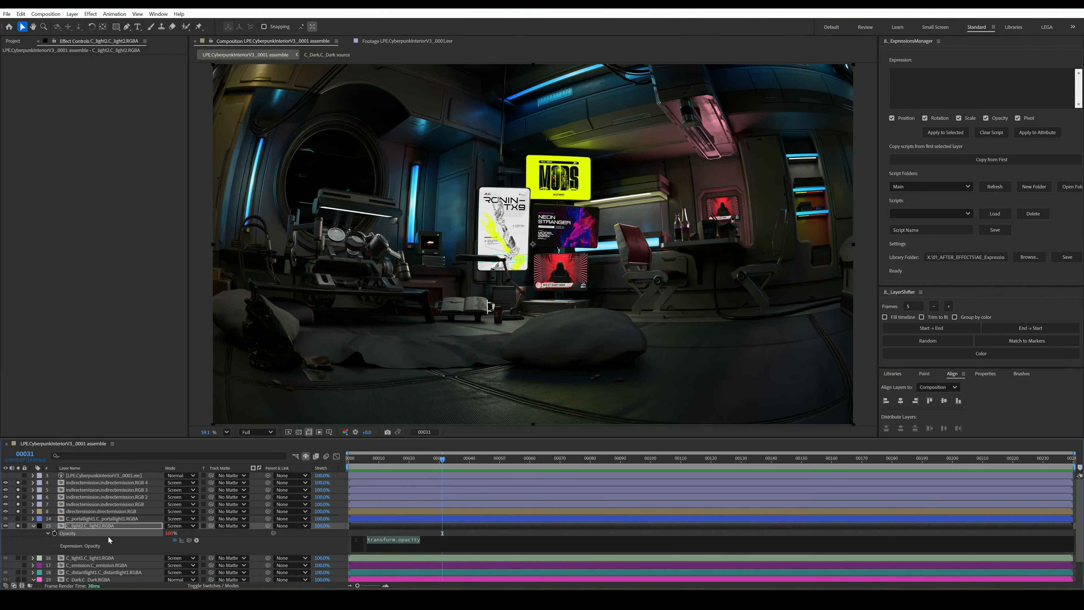
key(ctrl+v)
double_click(399, 540)
text(40)
click(429, 533)
key(space)
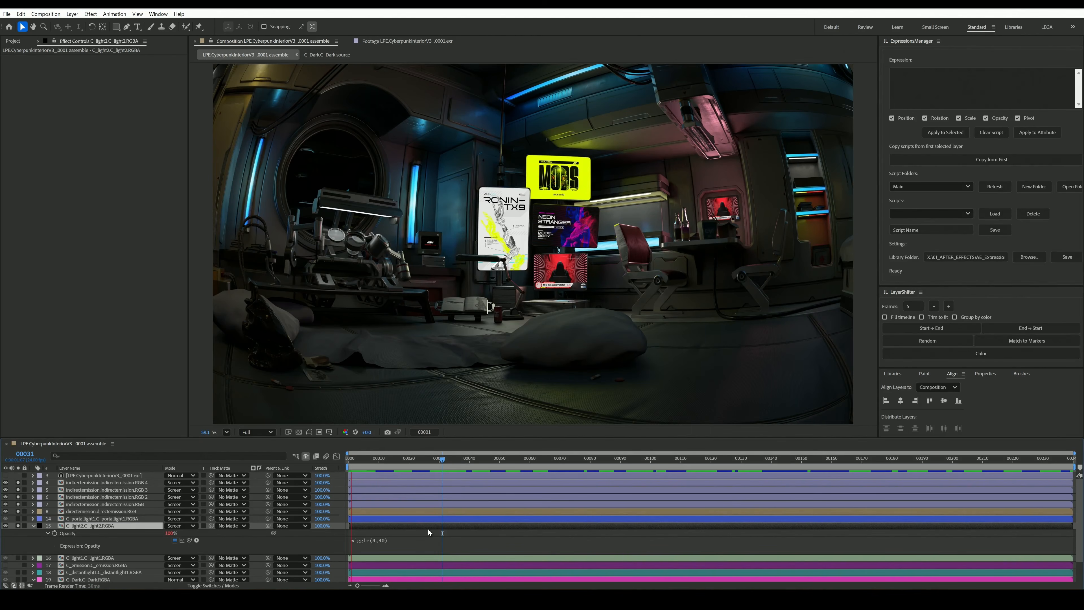
Change the C_light2 opacity expression to wiggle(20,40) and preview the faster flicker from frame 9.
click(375, 466)
click(377, 540)
click(392, 540)
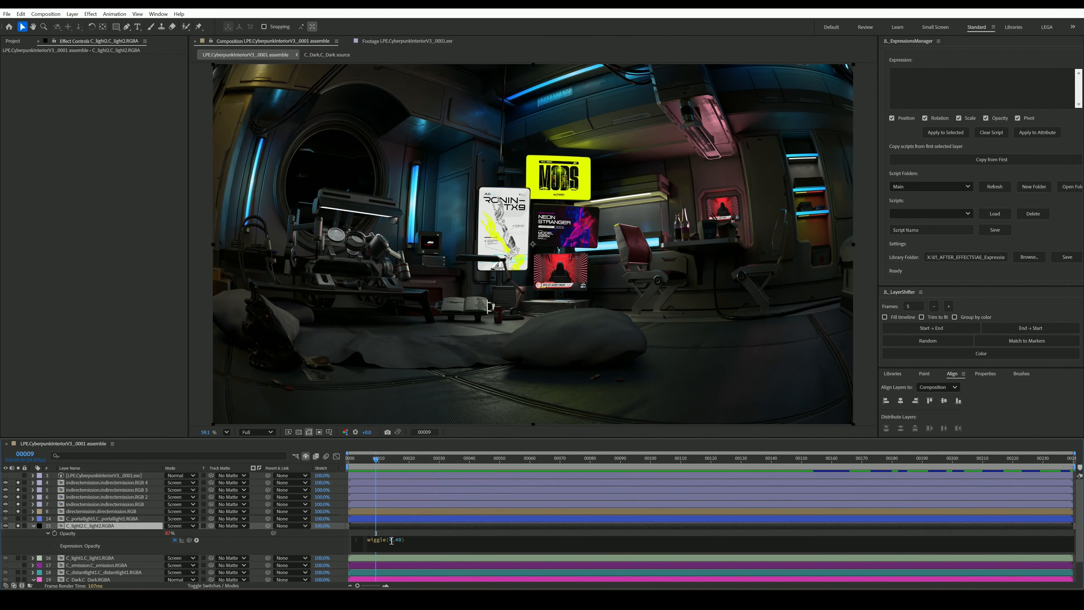
key(BackSpace)
text(20)
click(415, 533)
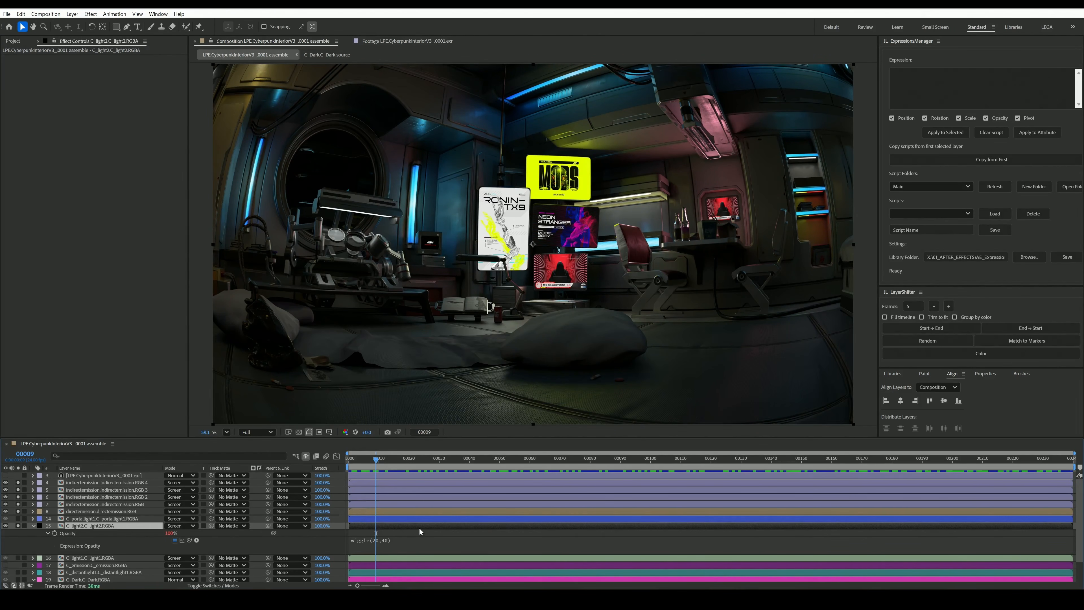
key(space)
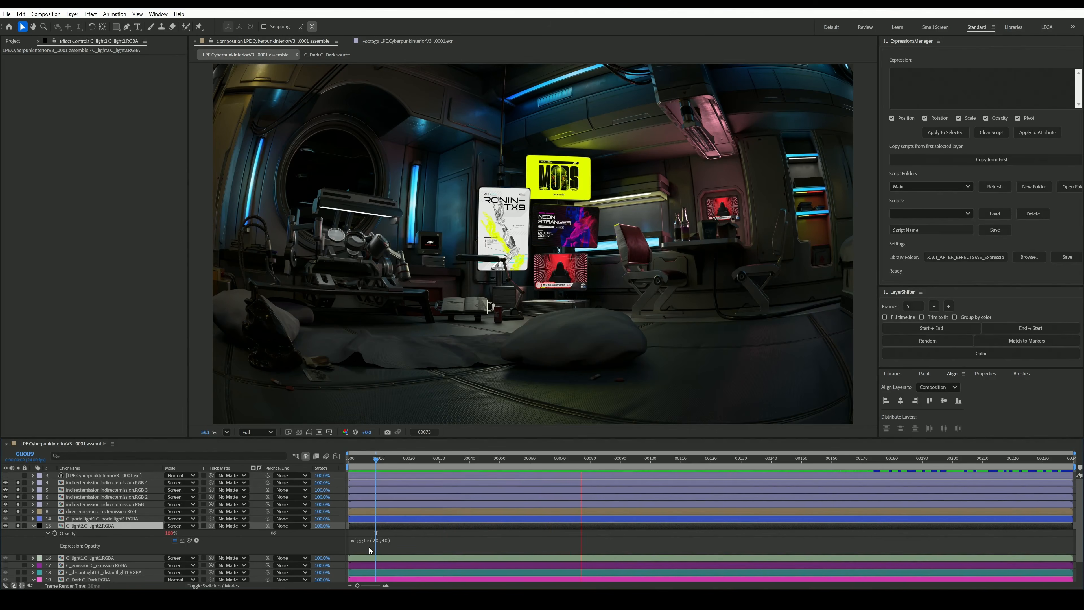
Solo the C_distantlight1 layer, and check C_portallight1 and C_light1 with solo, leaving both of those off.
scroll(111, 555, down, 2)
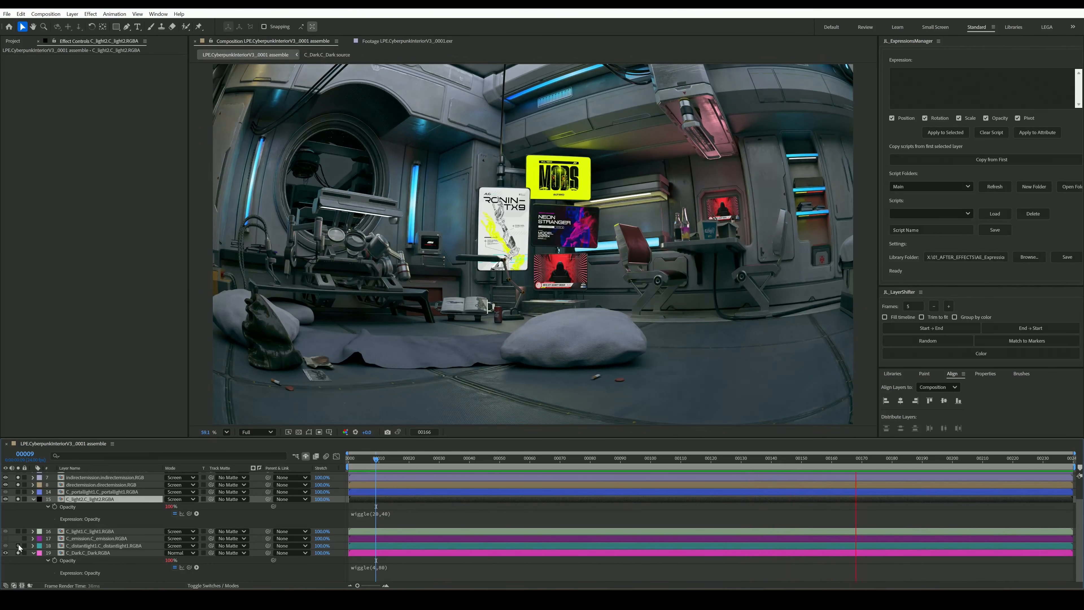
click(17, 546)
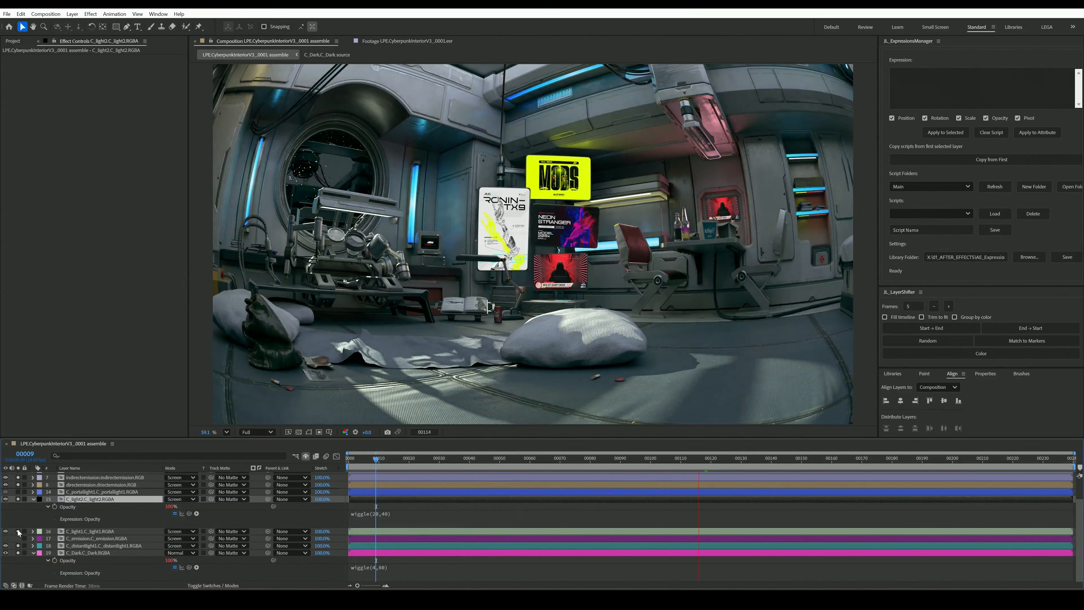
click(18, 493)
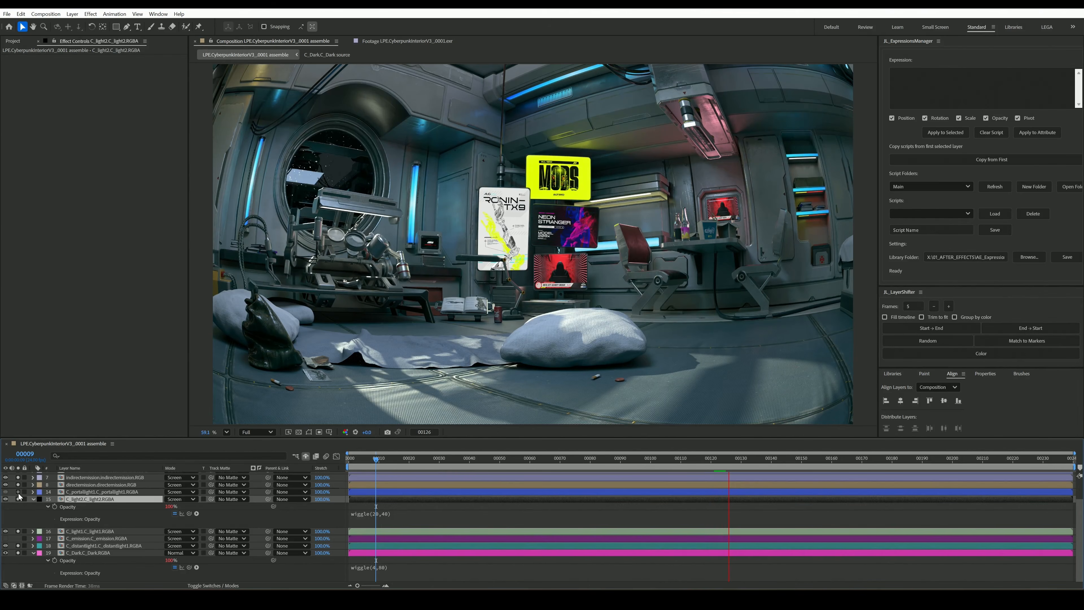
click(18, 531)
click(18, 531)
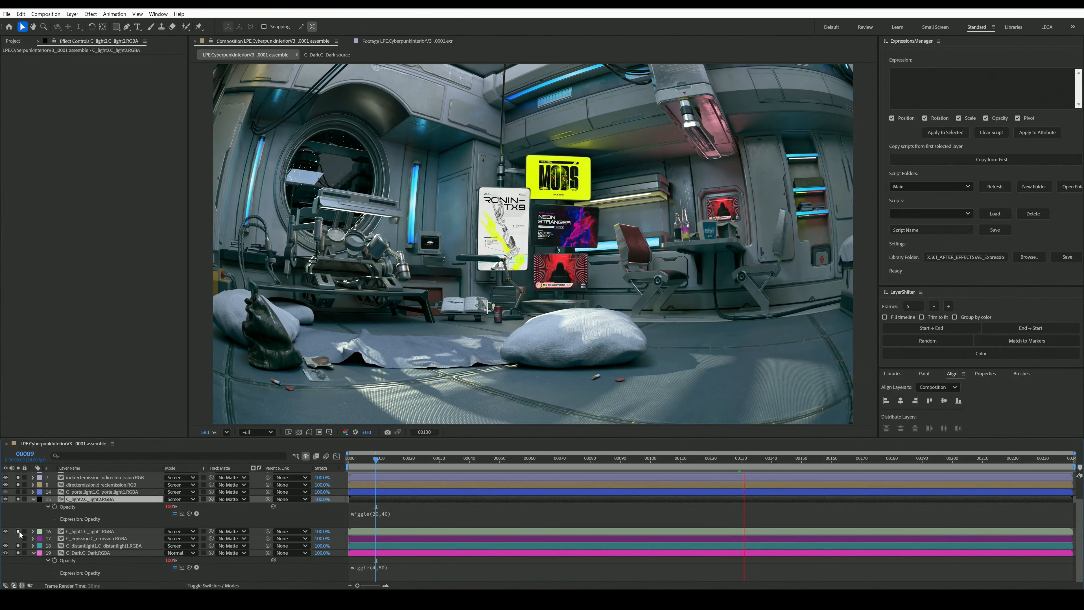
click(18, 532)
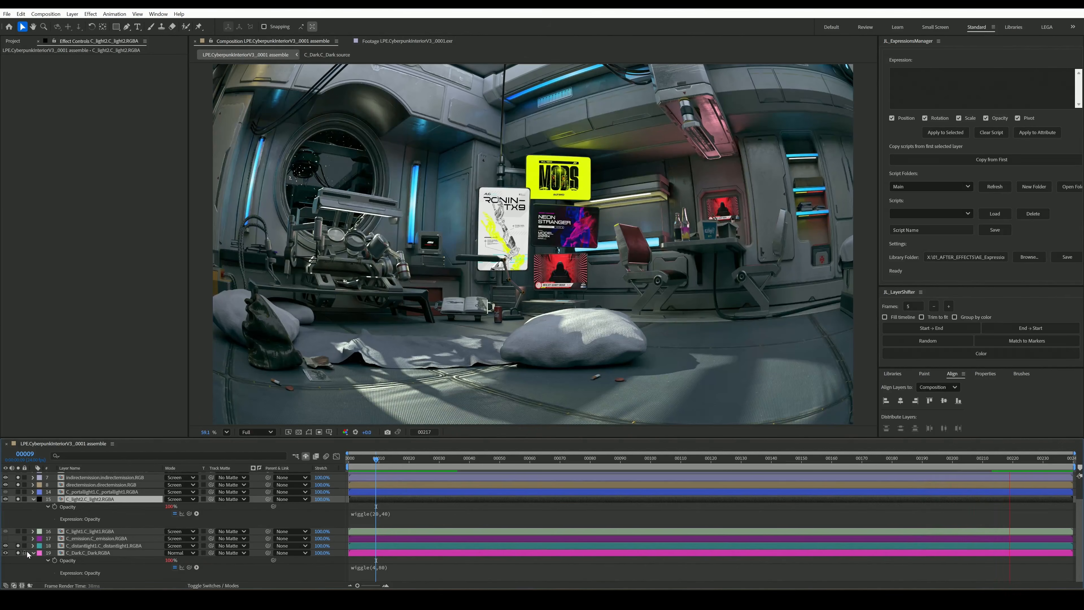
Apply the Opacity Flash - random preset to the C_Dark layer.
click(105, 552)
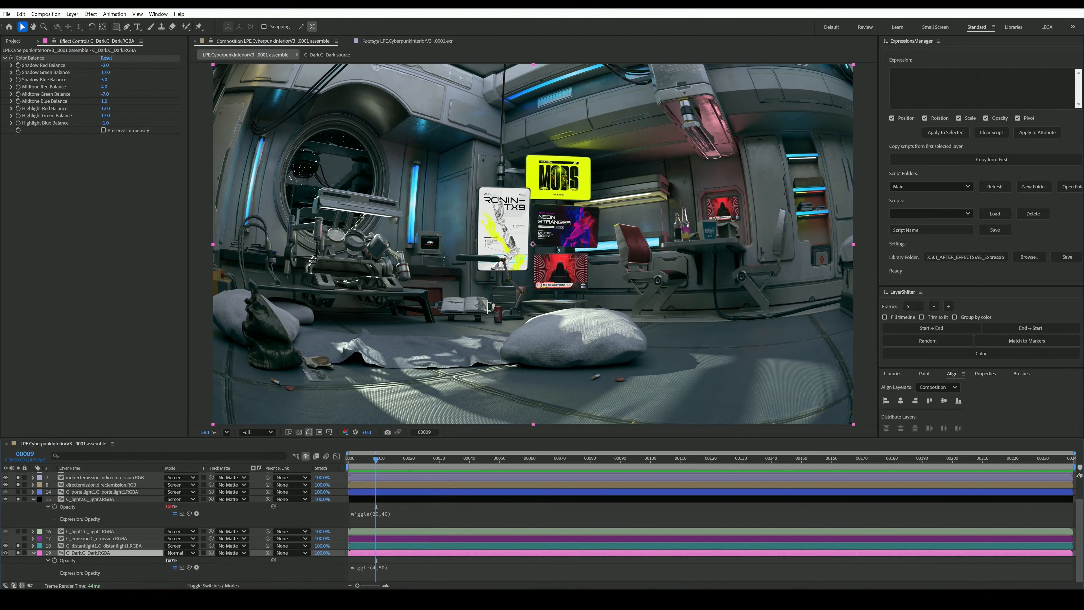
drag(171, 560, 170, 561)
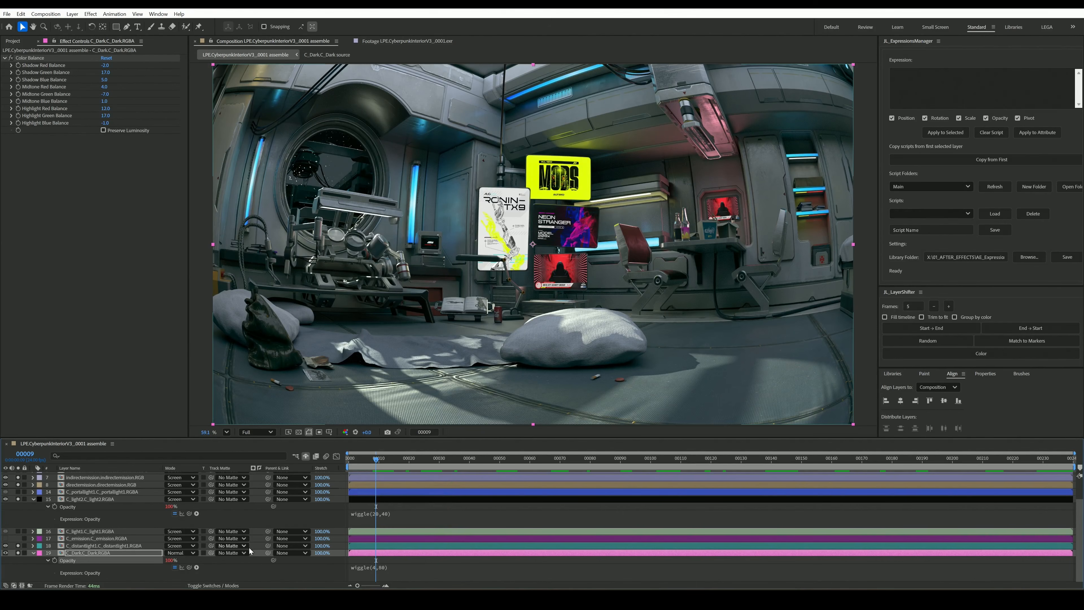
click(375, 568)
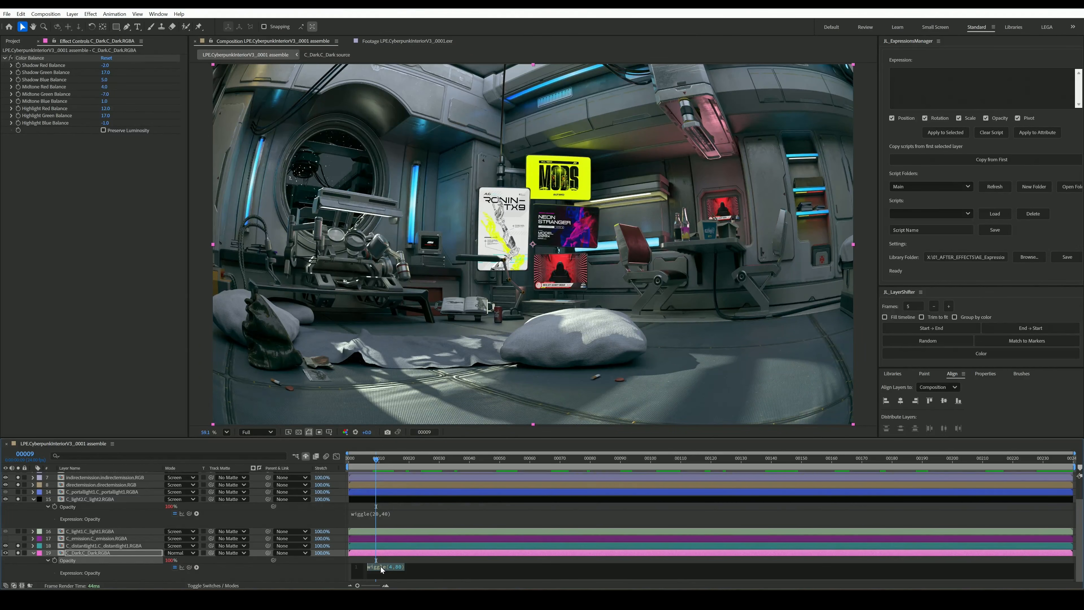
click(91, 554)
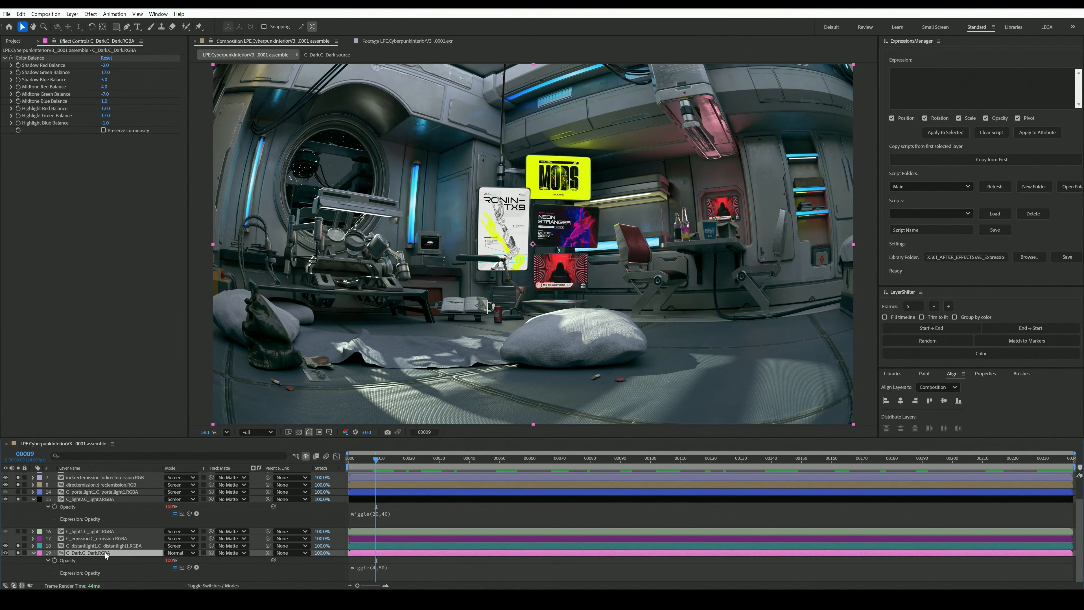
key(ctrl+space)
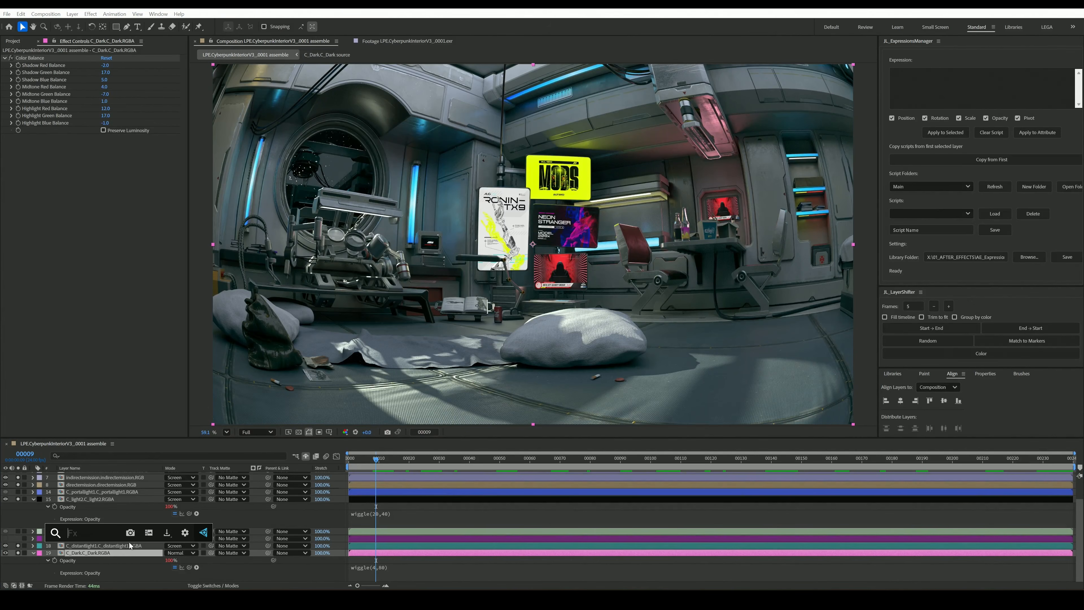
text(opa)
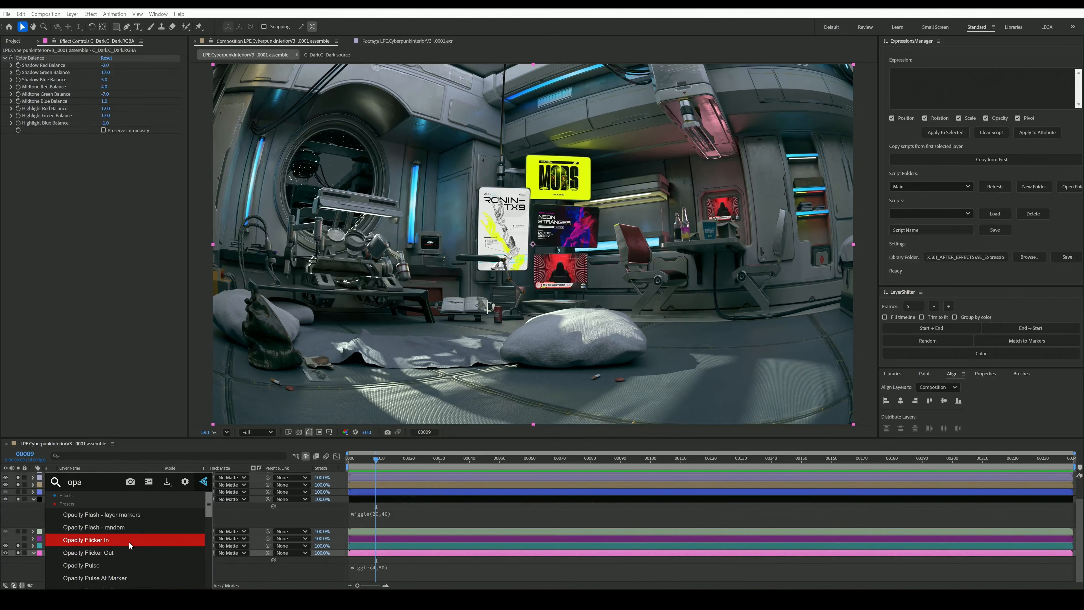
click(128, 529)
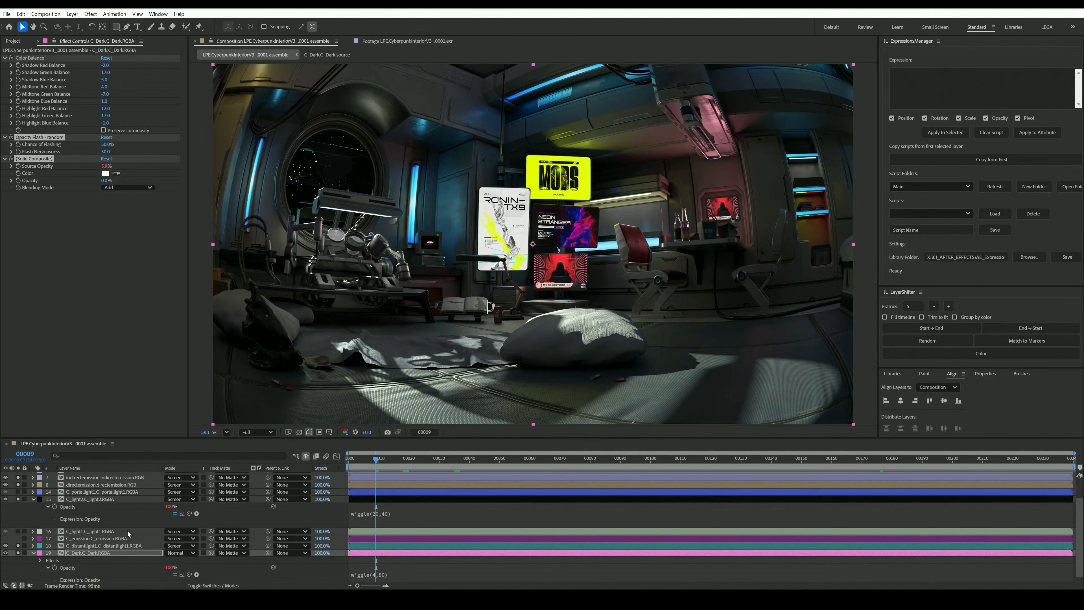
Remove the wiggle expression from the C_Dark layer's Opacity.
click(377, 575)
key(BackSpace)
click(382, 563)
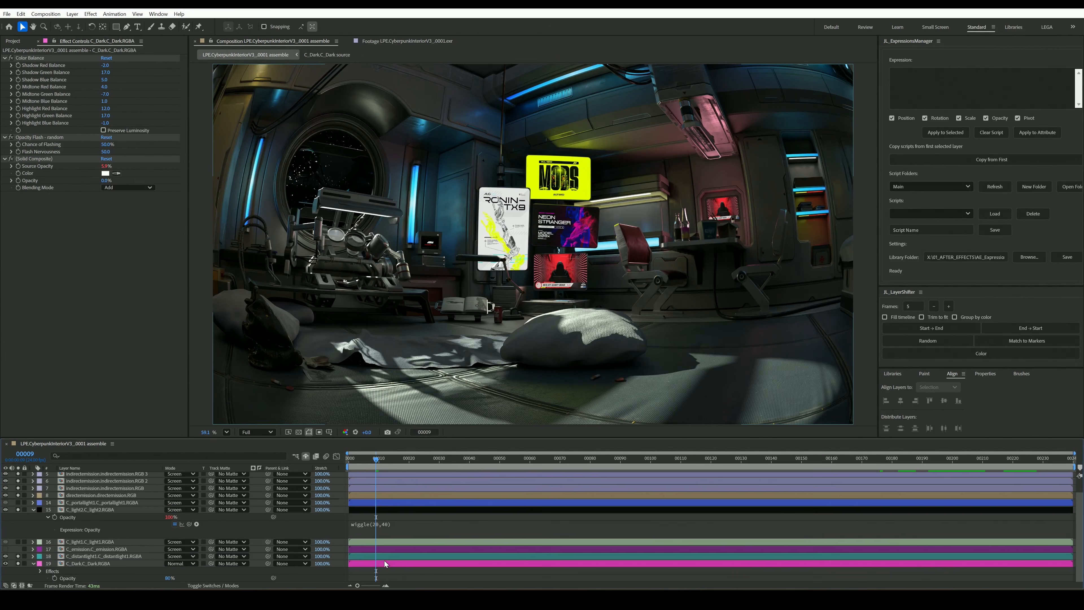
Try different Opacity values on the C_Dark layer, settle on 50%, and preview the random flashing from frame 2.
drag(168, 581, 231, 585)
click(171, 578)
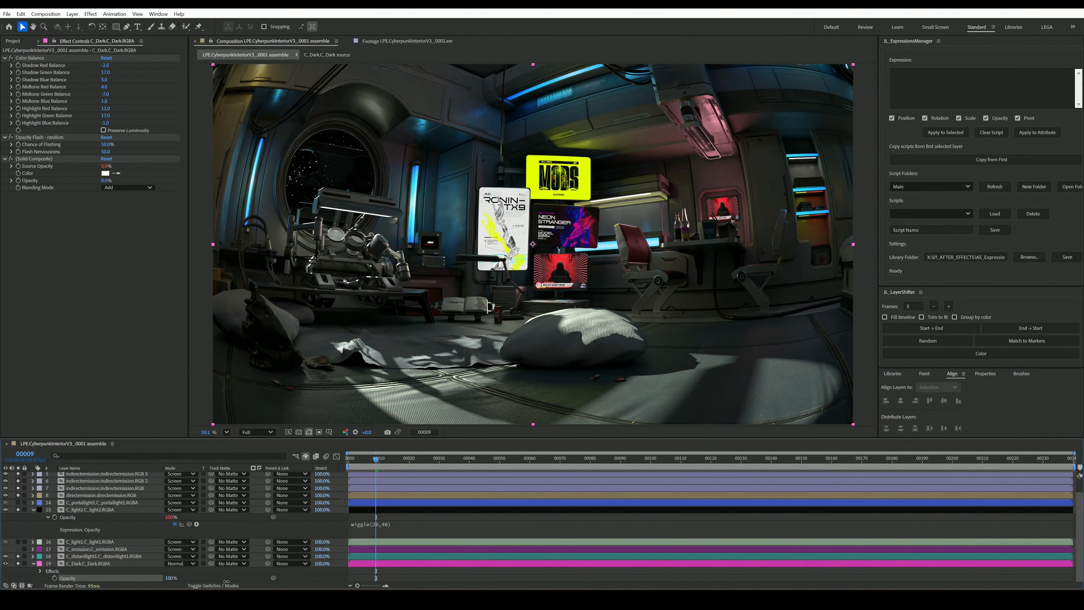
text(16)
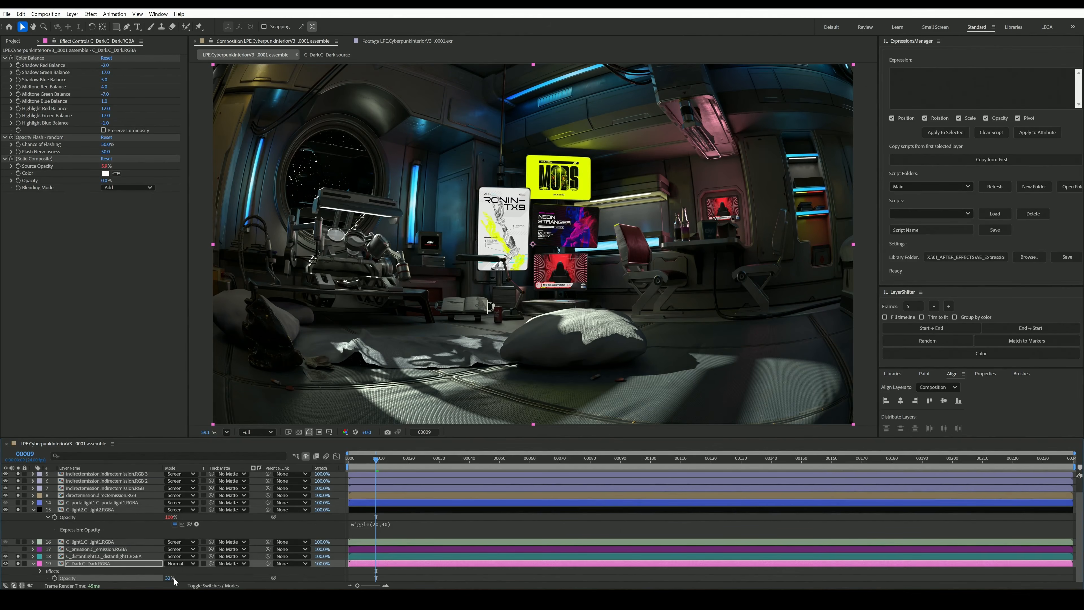
click(172, 578)
text(50)
key(Return)
drag(352, 461, 423, 461)
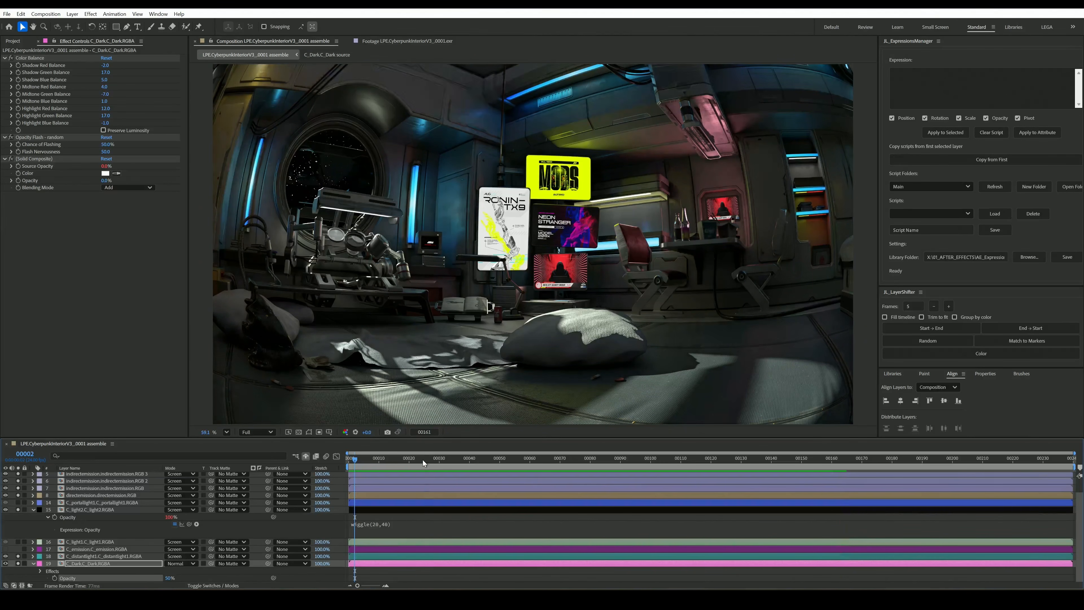
Create an adjustment layer above the EXR layer and apply the Noise effect to it.
scroll(84, 478, up, 2)
key(ctrl+alt+y)
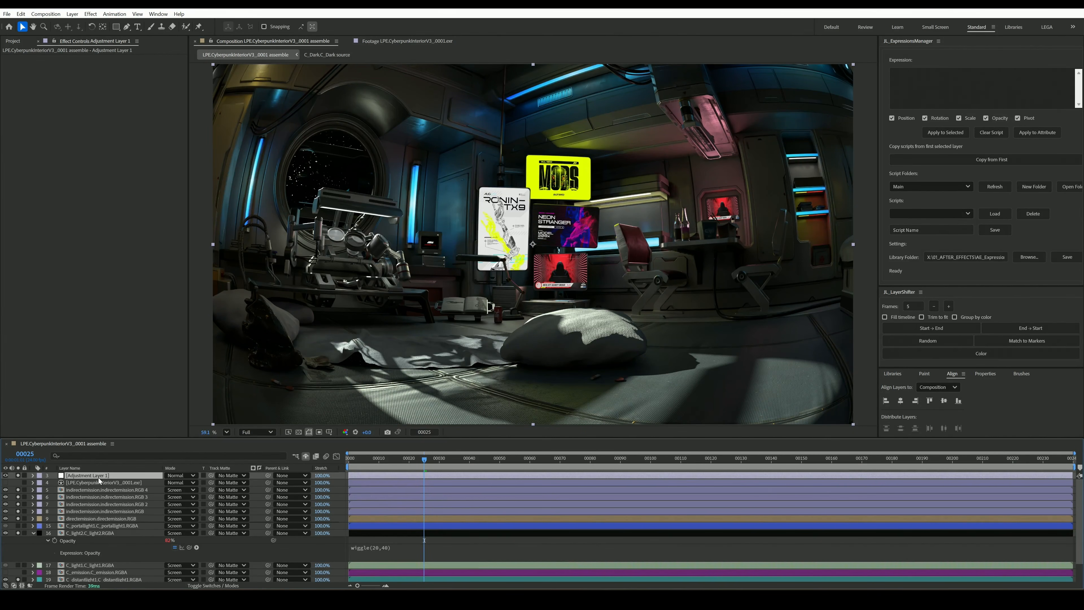
key(ctrl+space)
text(no)
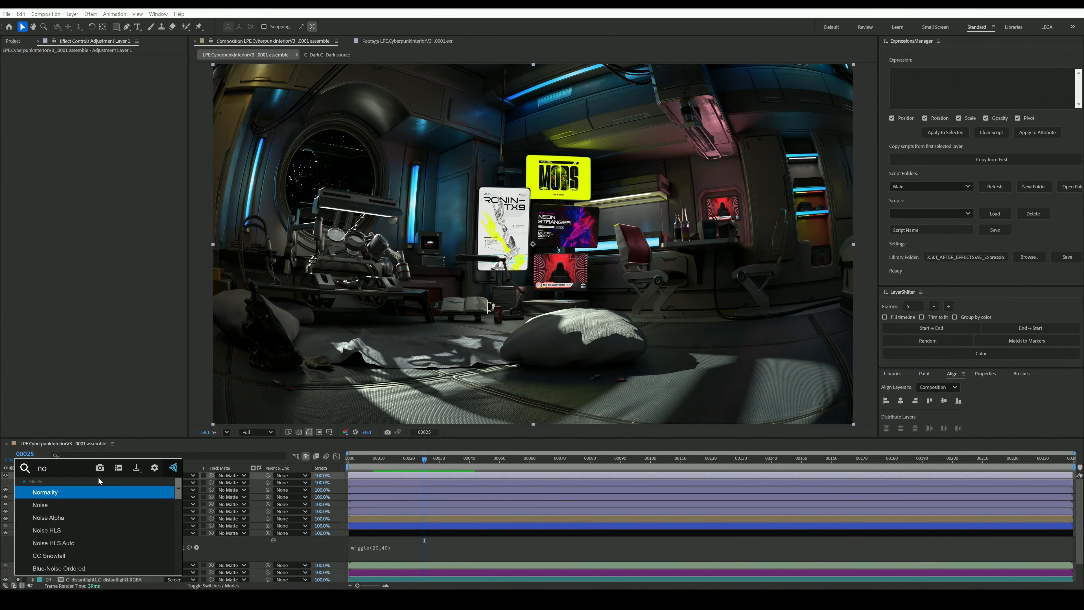
key(Down)
key(Return)
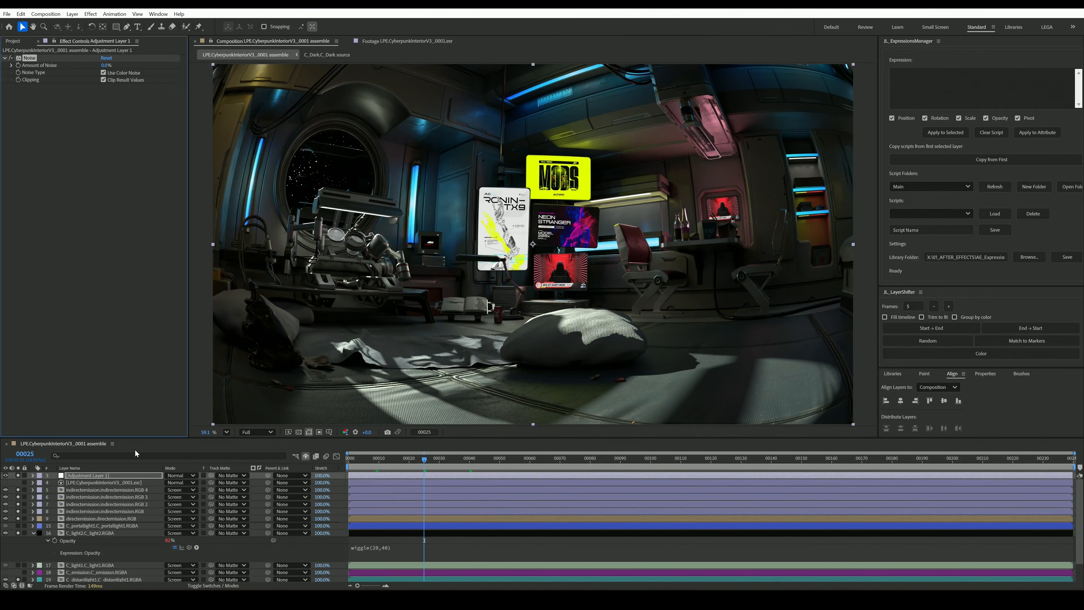
Set the Amount of Noise to 1% and check the grain up close beside the Ronin poster.
click(106, 65)
text(1)
key(Return)
scroll(467, 202, up, 5)
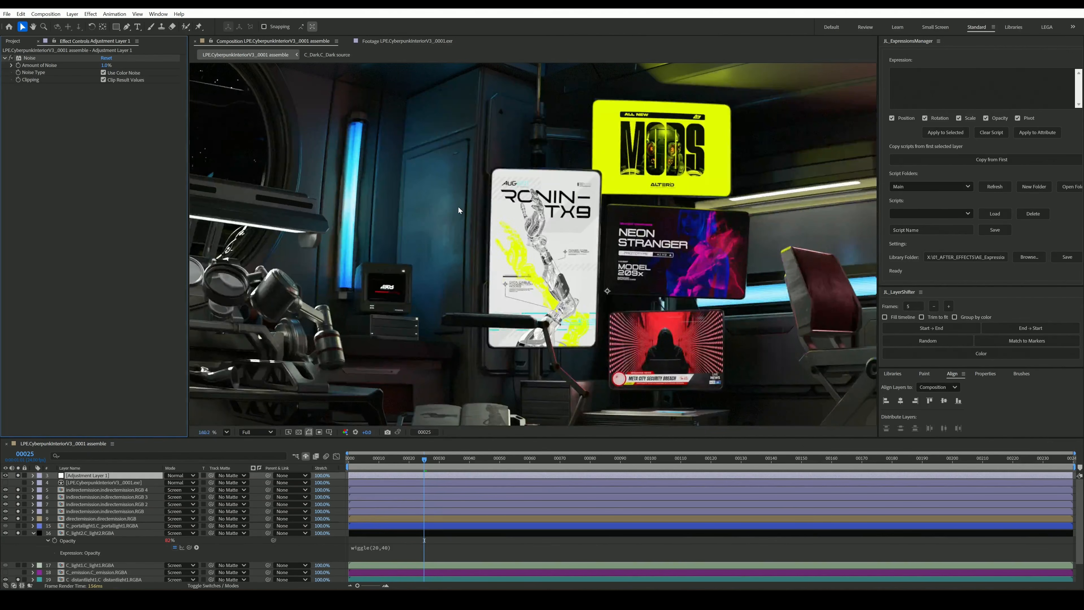
scroll(458, 210, up, 6)
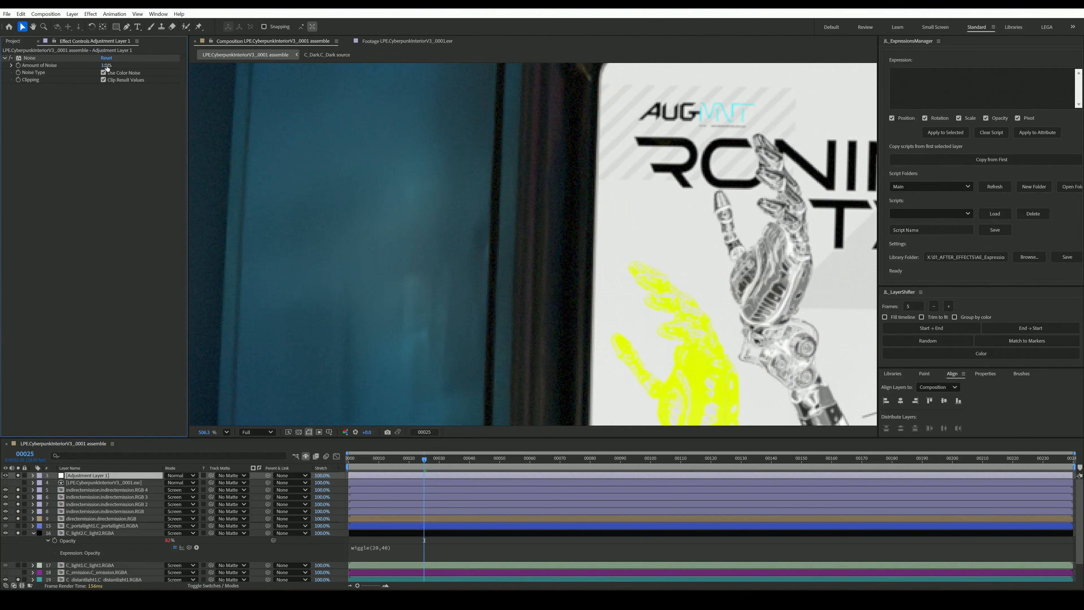
Set the Amount of Noise to 2% and check the grain around the posters.
click(106, 65)
text(2)
key(Return)
scroll(413, 322, down, 6)
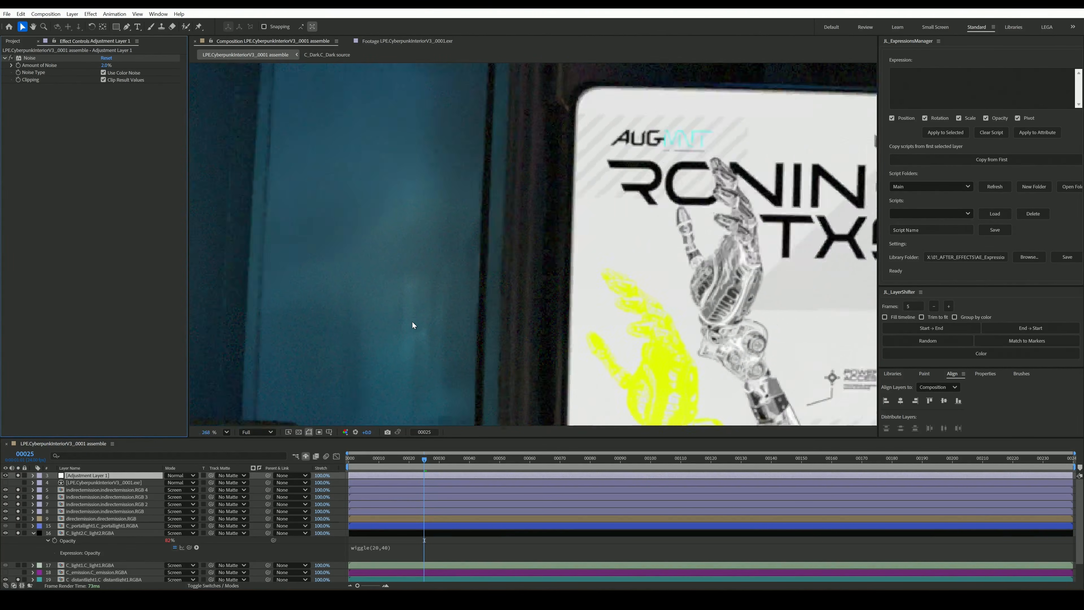
middle_drag(469, 309, 430, 212)
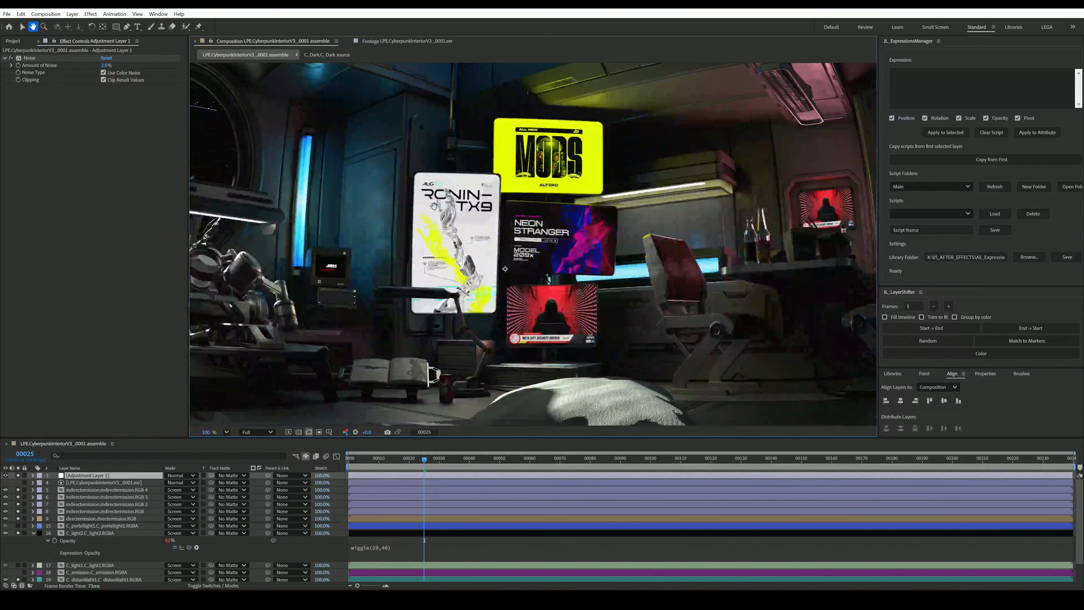
Set the Amount of Noise to 1.5% and check the grain across the whole room.
click(104, 65)
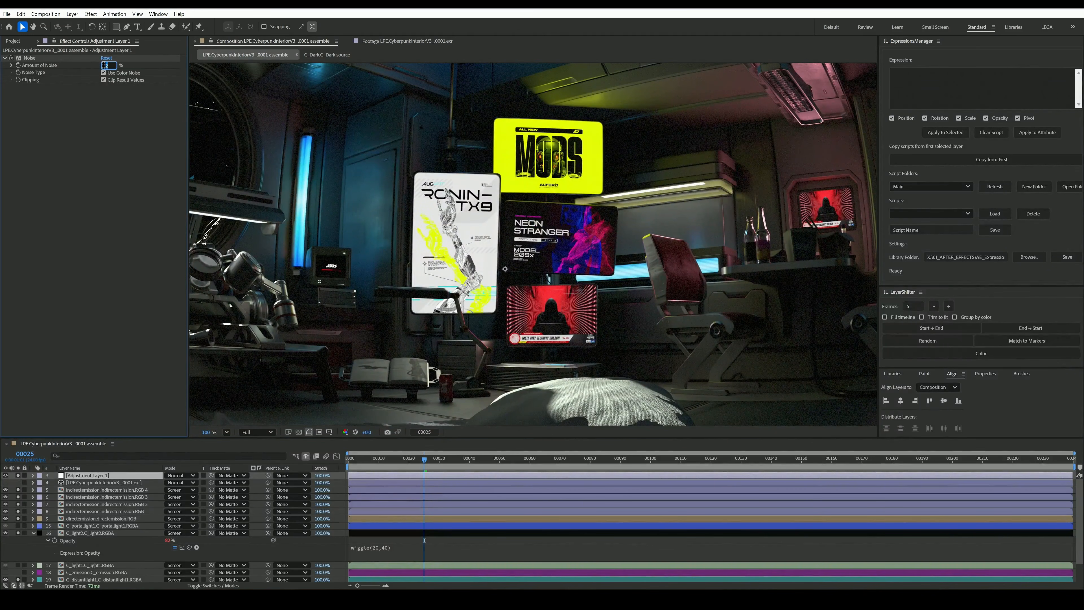
text(1.5)
key(Return)
scroll(472, 280, down, 1)
middle_drag(448, 278, 526, 233)
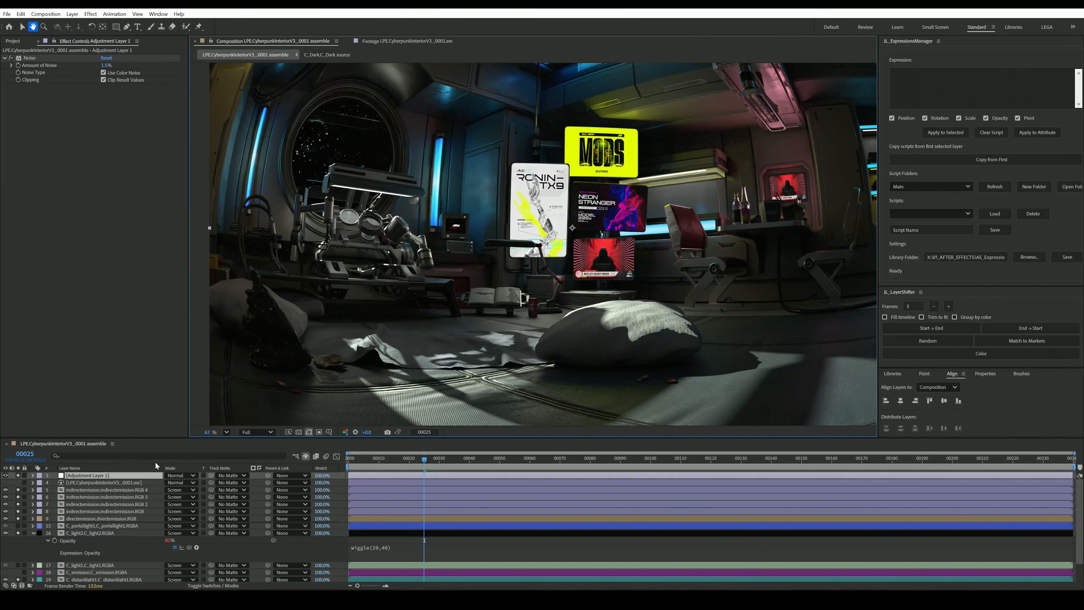
Create a second adjustment layer below the noise one and apply the JL Chroma Displace effect to it.
click(92, 479)
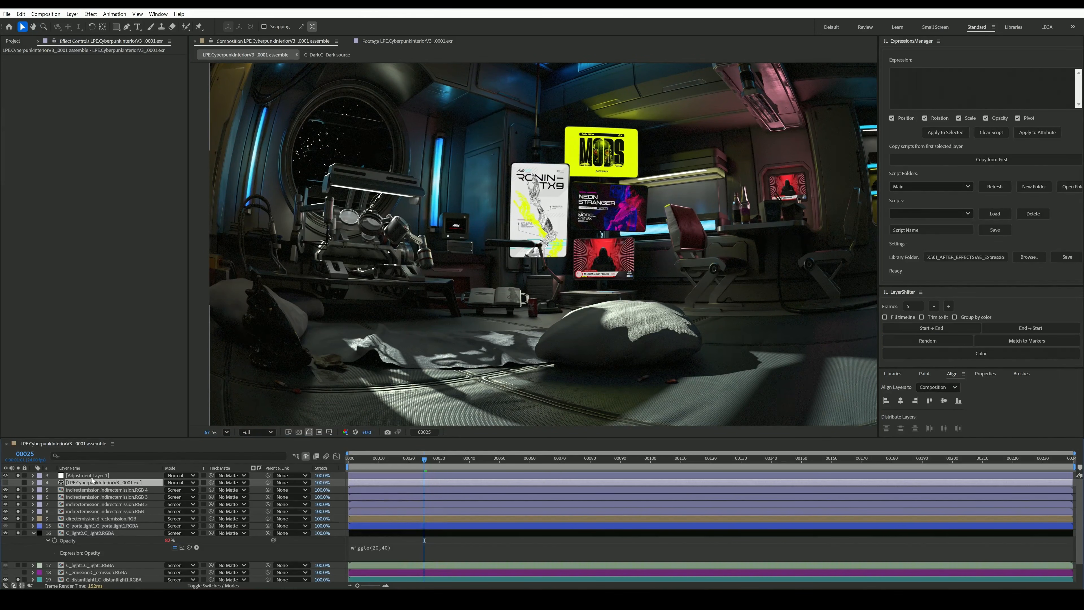
key(ctrl+alt+y)
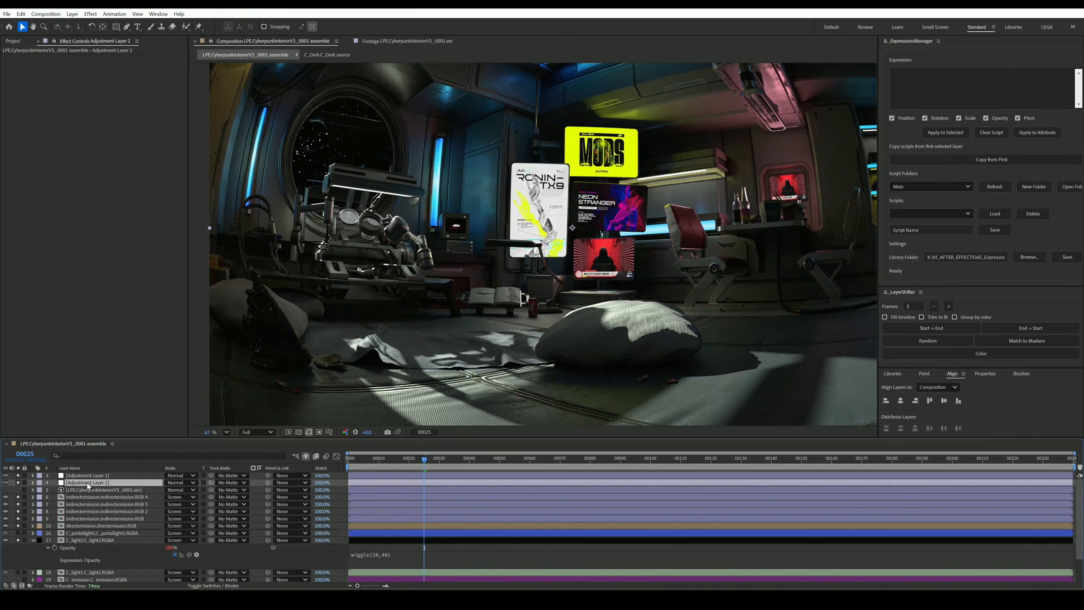
key(ctrl+space)
text(jl)
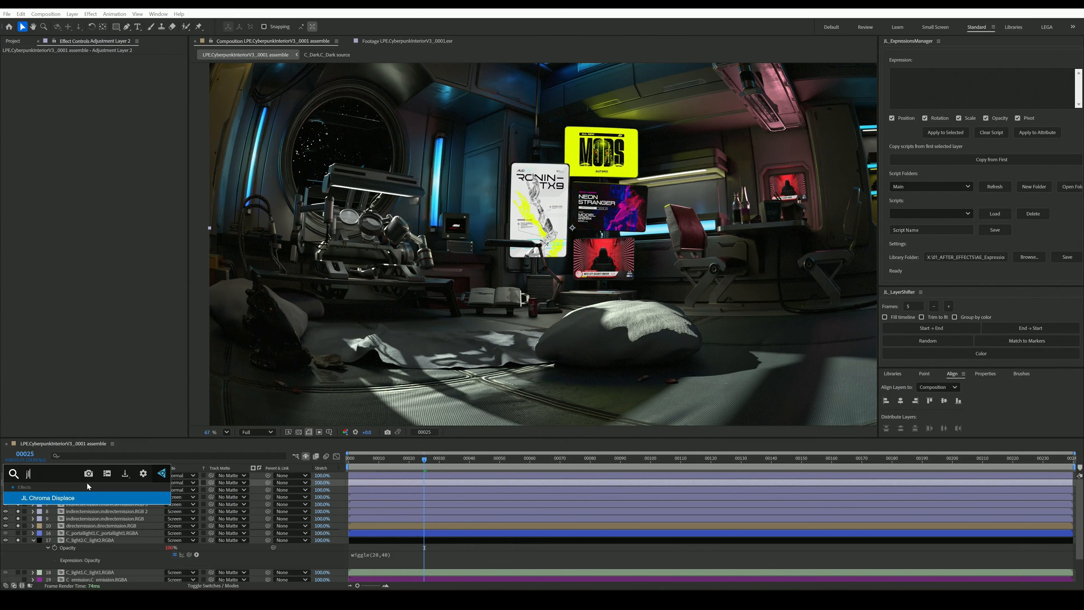
key(Return)
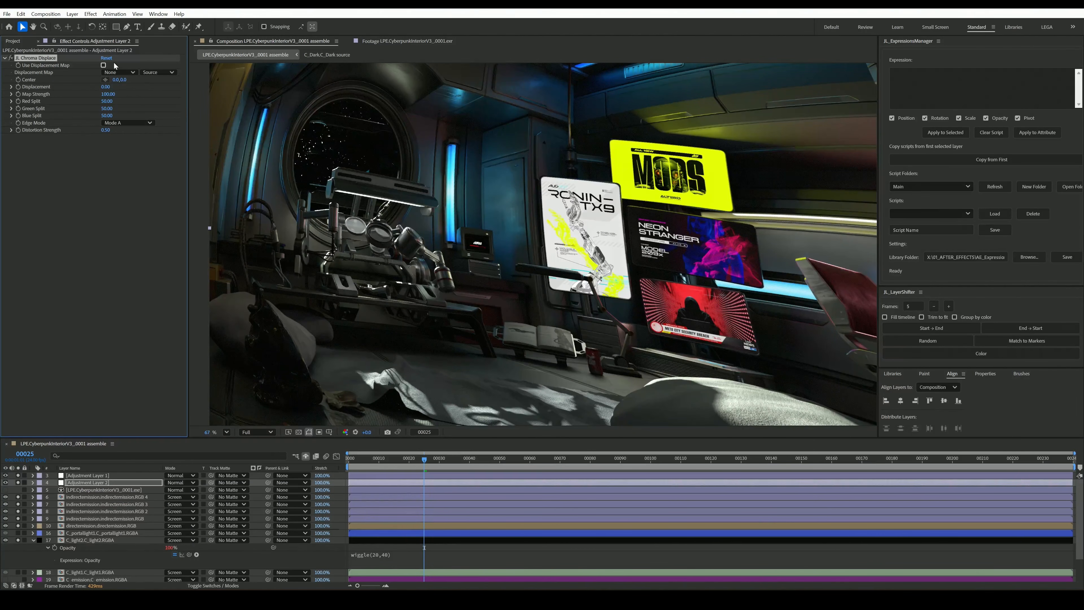
Place the Chroma Displace center mid-image, set Displacement to 37 and Distortion Strength to 1, and raise the red and green splits.
click(105, 79)
click(577, 254)
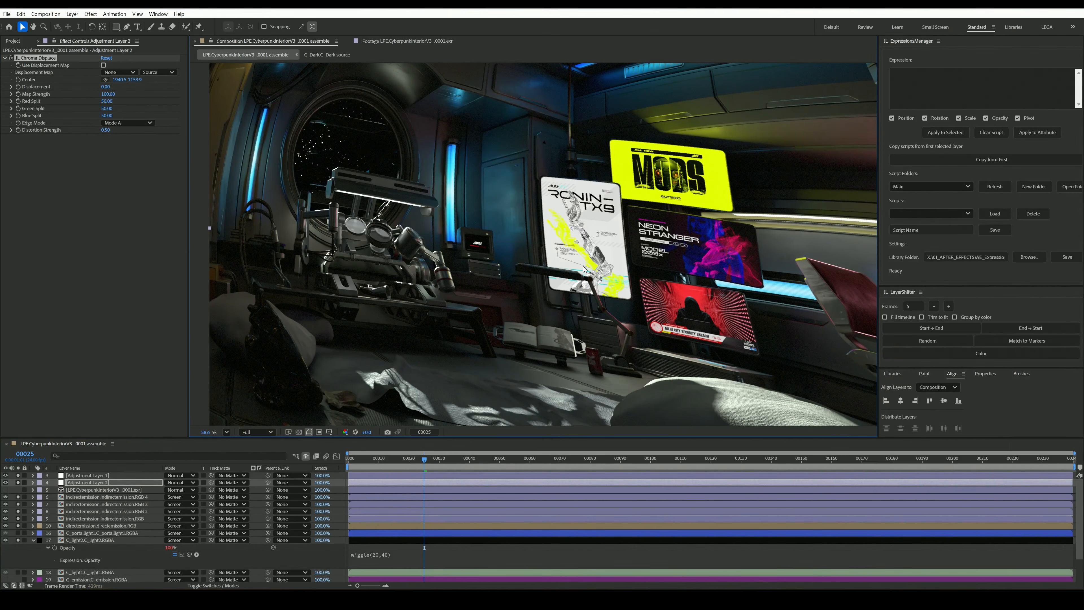
scroll(584, 270, down, 3)
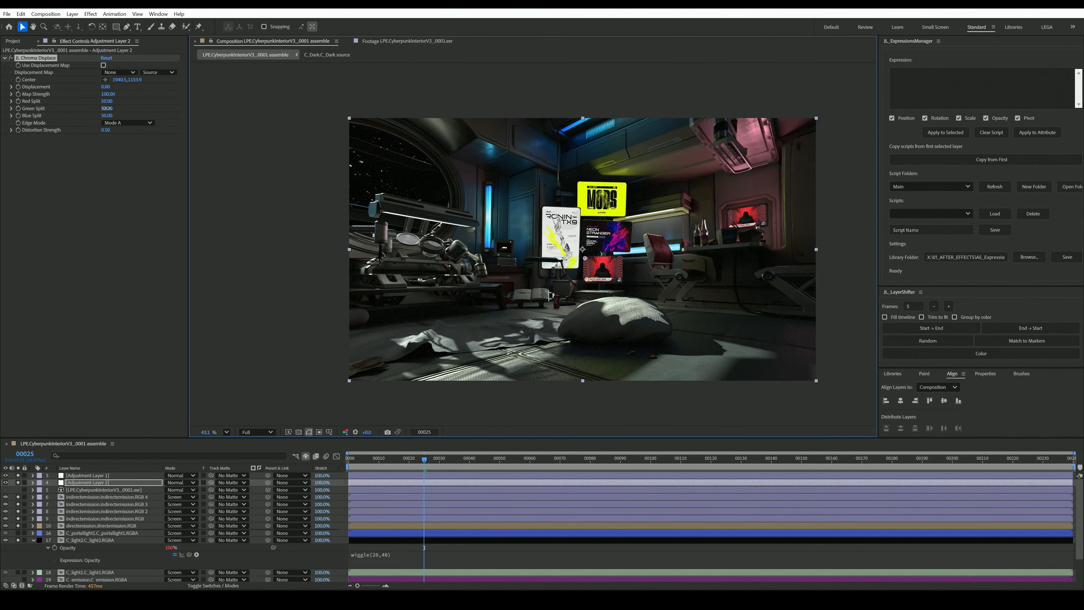
drag(107, 108, 113, 102)
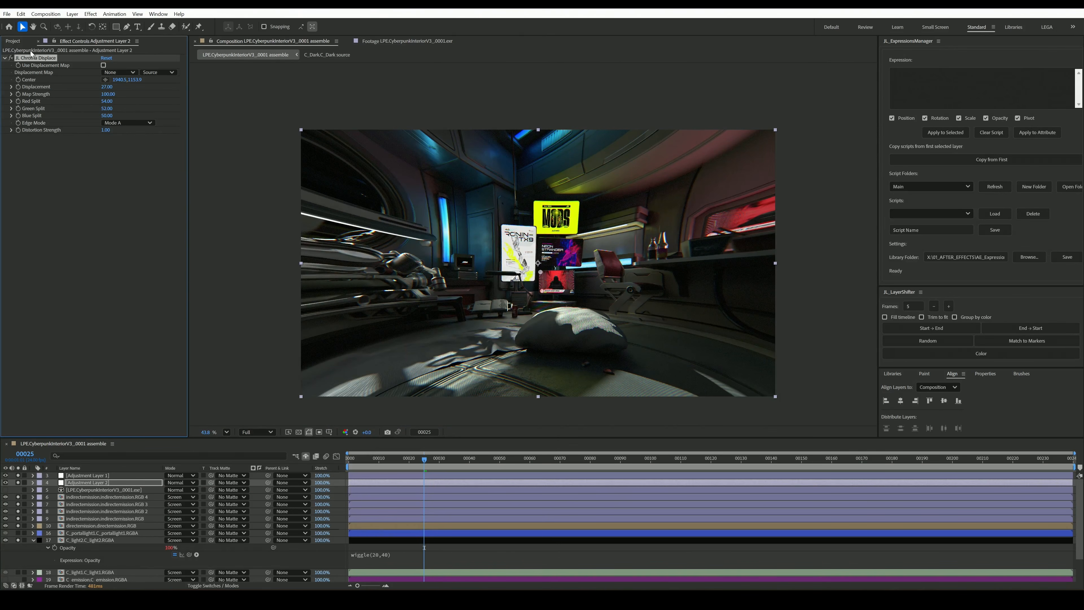
Delete the JL Chroma Displace effect from Adjustment Layer 2 and preview the flickering from frame 25.
key(Delete)
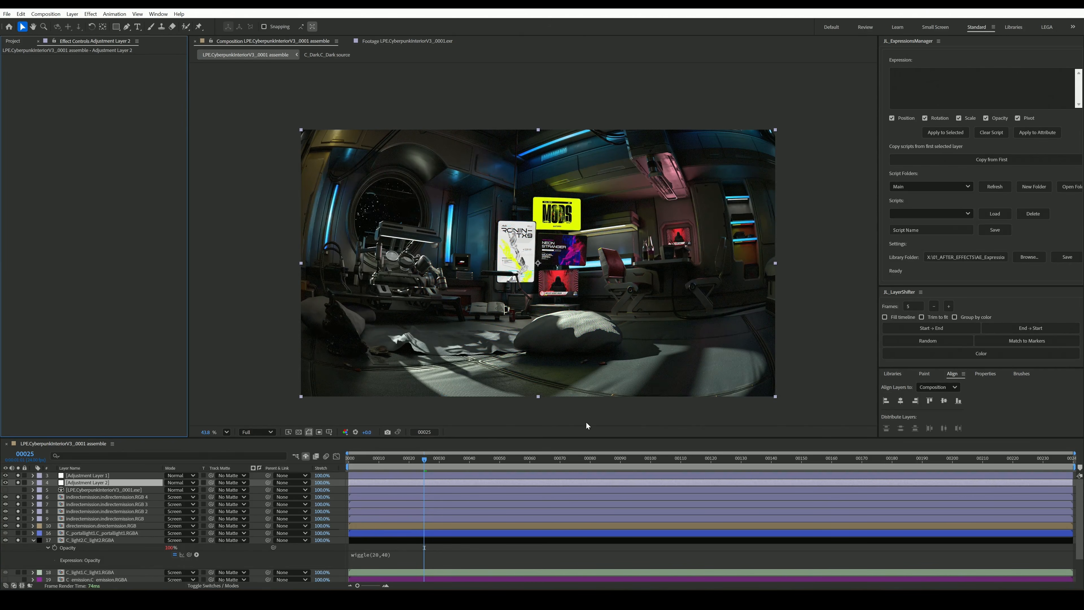
scroll(624, 307, up, 1)
key(h)
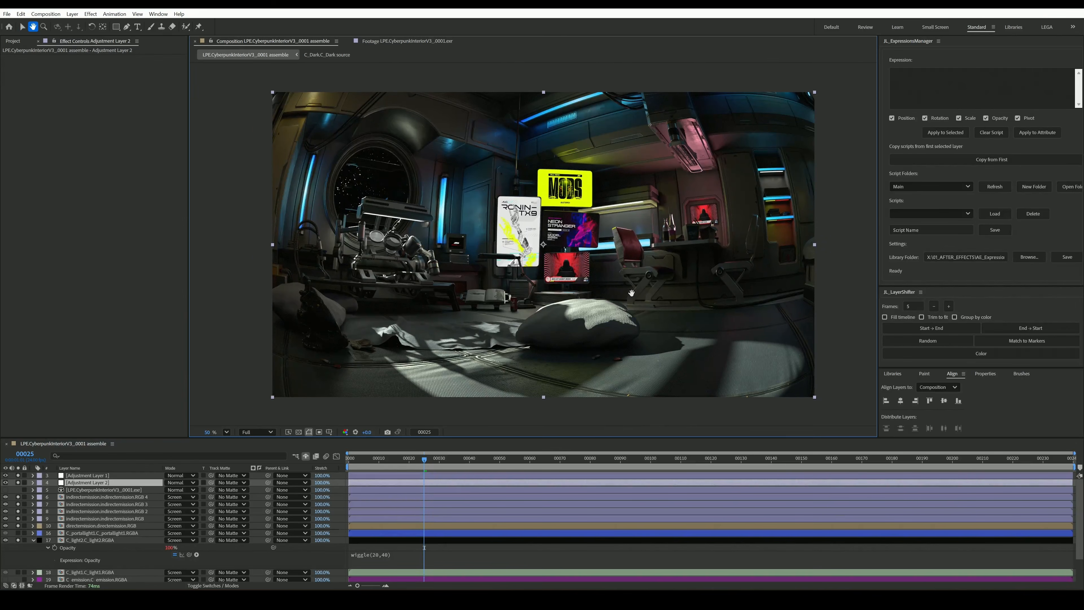
drag(624, 307, 632, 294)
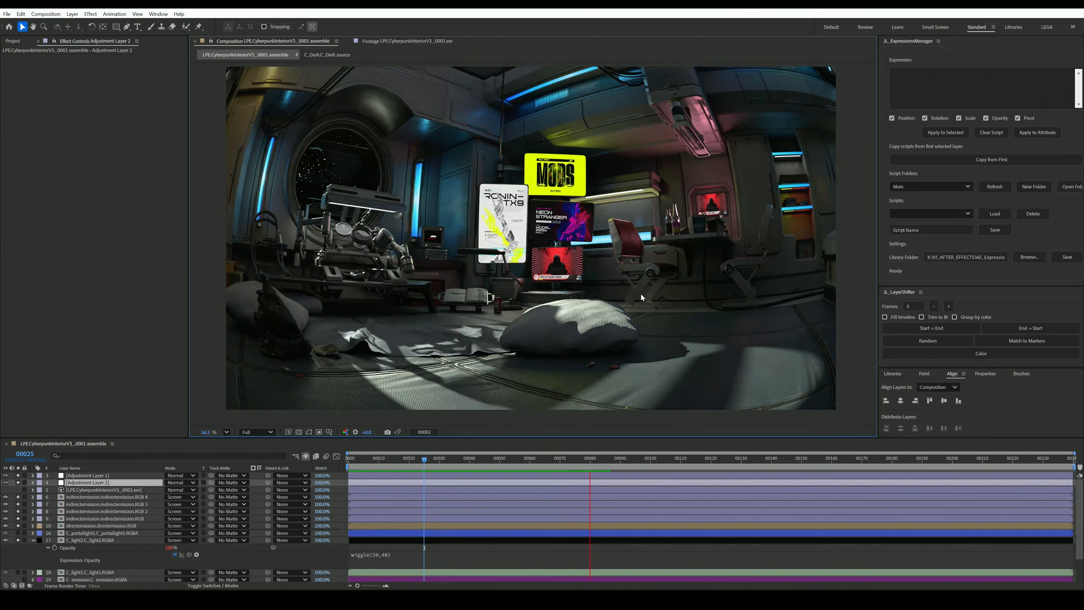
Add a null object above the EXR layer and parent every layer from the EXR down to C_Dark to it.
key(space)
click(99, 491)
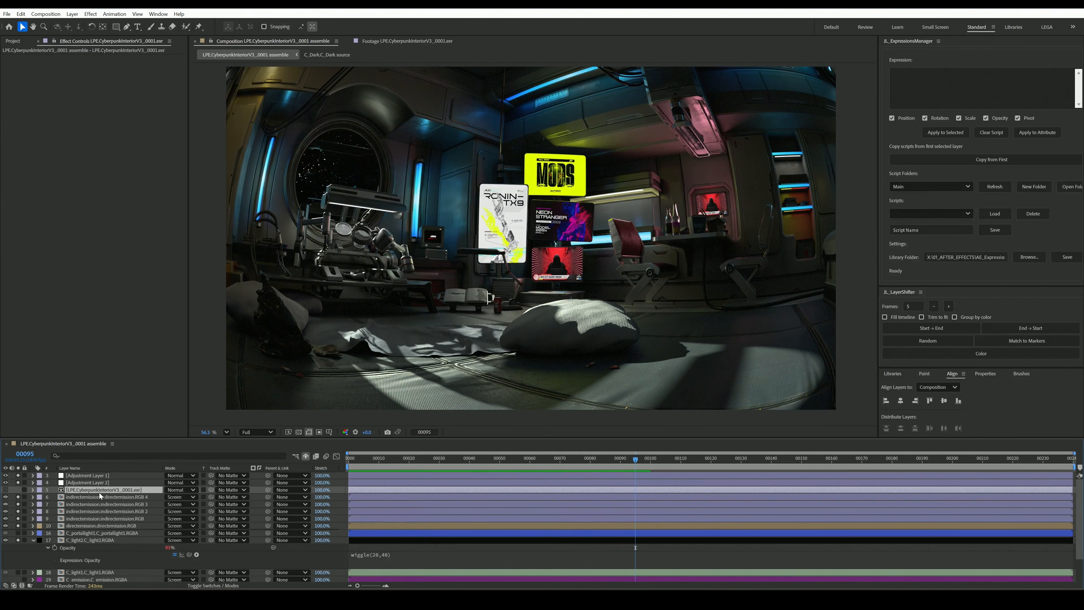
key(ctrl+alt+shift+y)
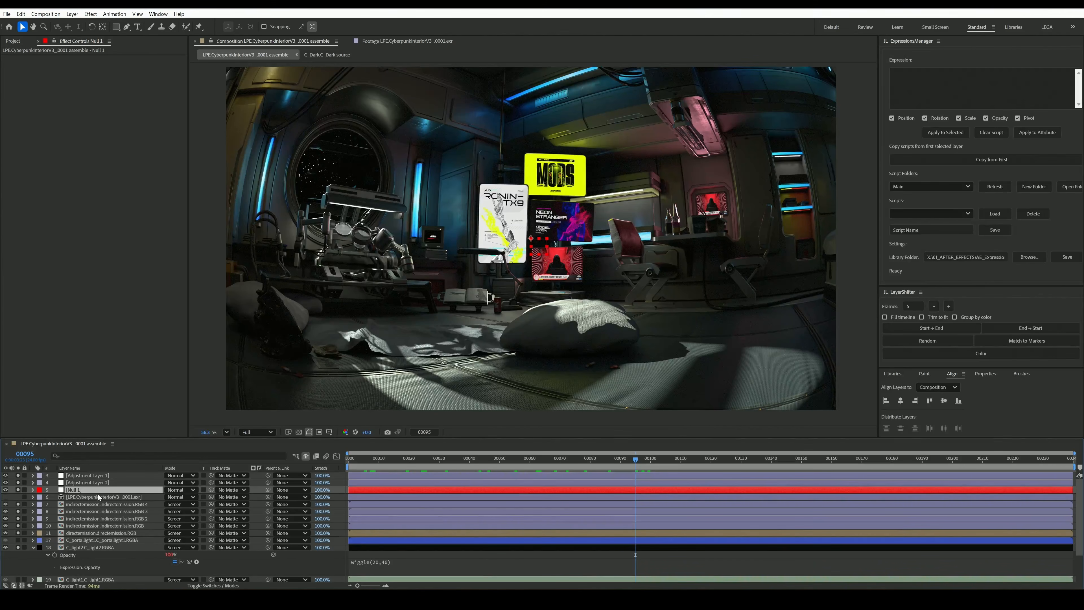
click(98, 498)
scroll(100, 504, down, 2)
shift+click(96, 564)
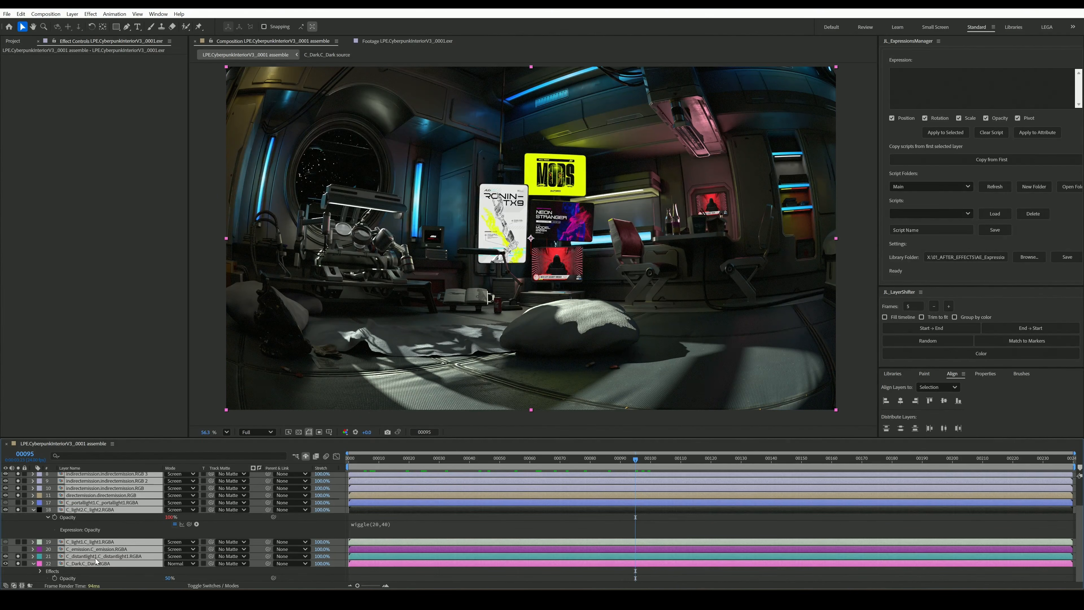
scroll(134, 512, up, 2)
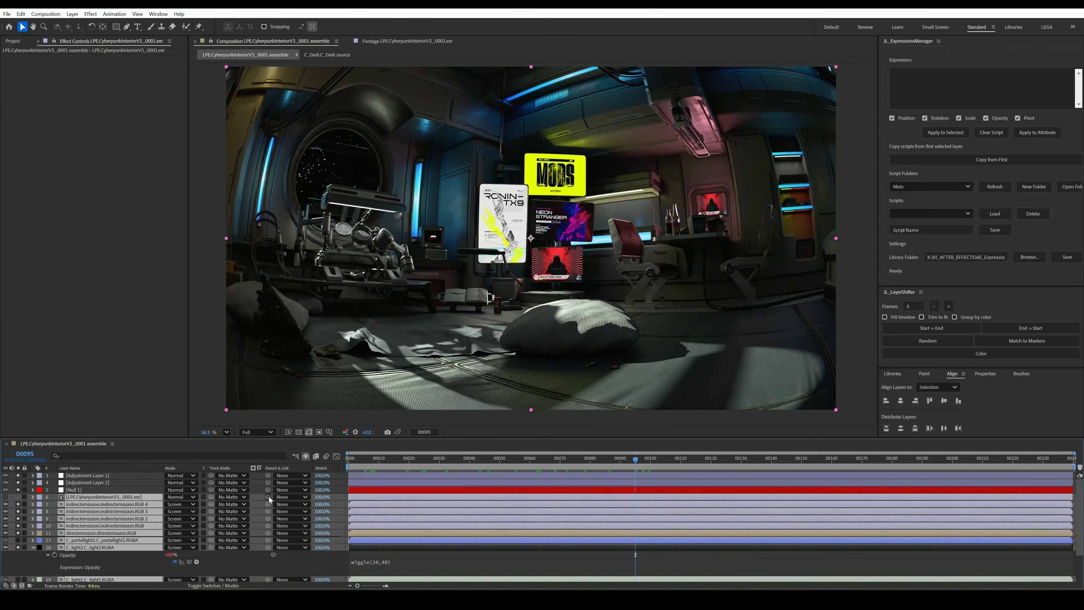
drag(268, 497, 125, 490)
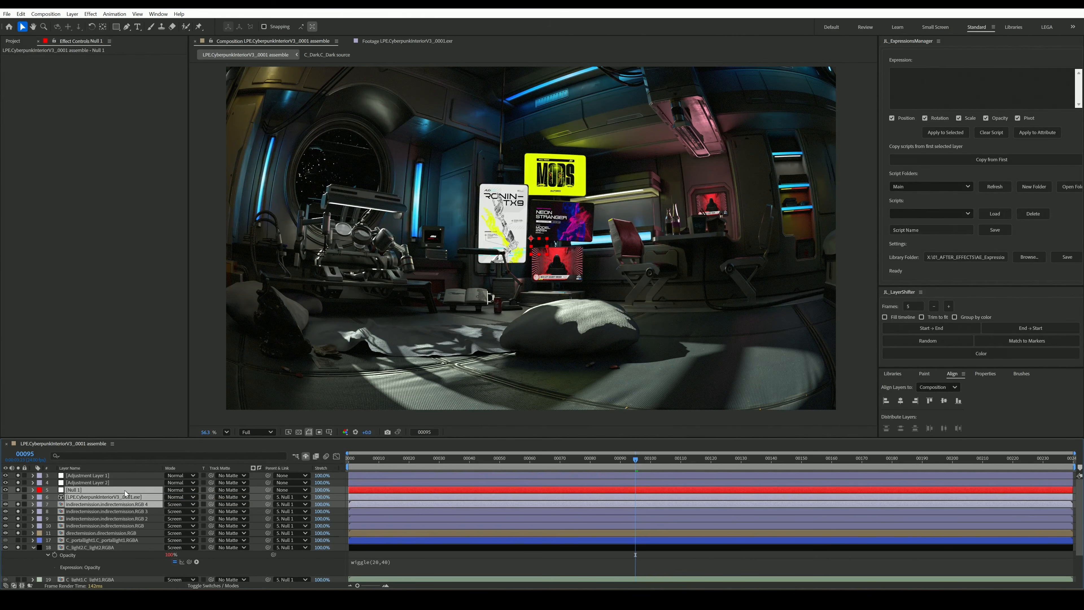
Add the expression wiggle(2,5) to the null's Position for a subtle camera shake.
click(125, 491)
key(p)
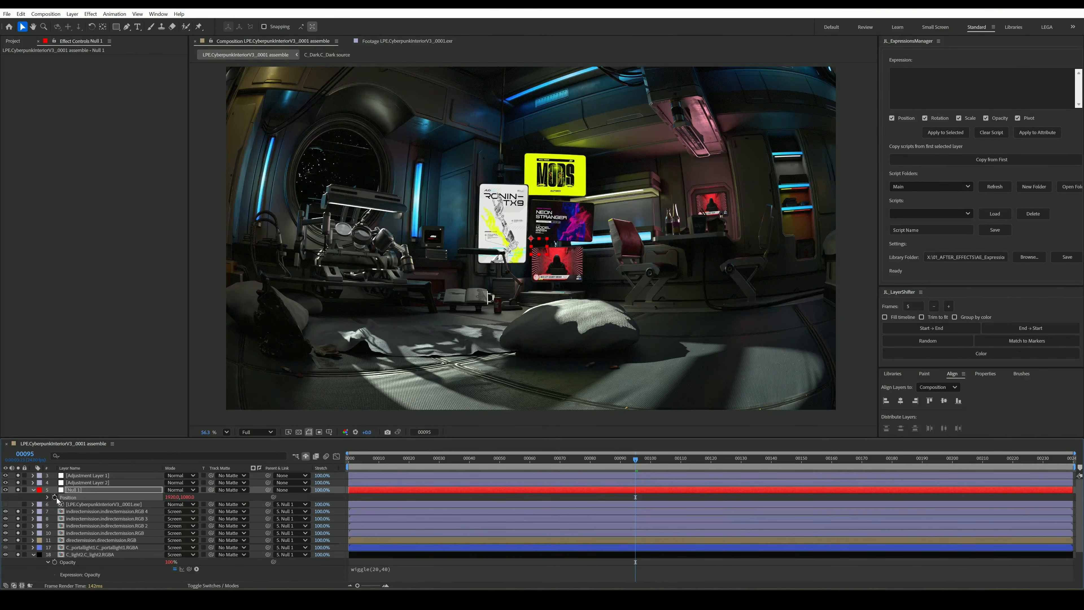
alt+click(55, 498)
text(wiggle()
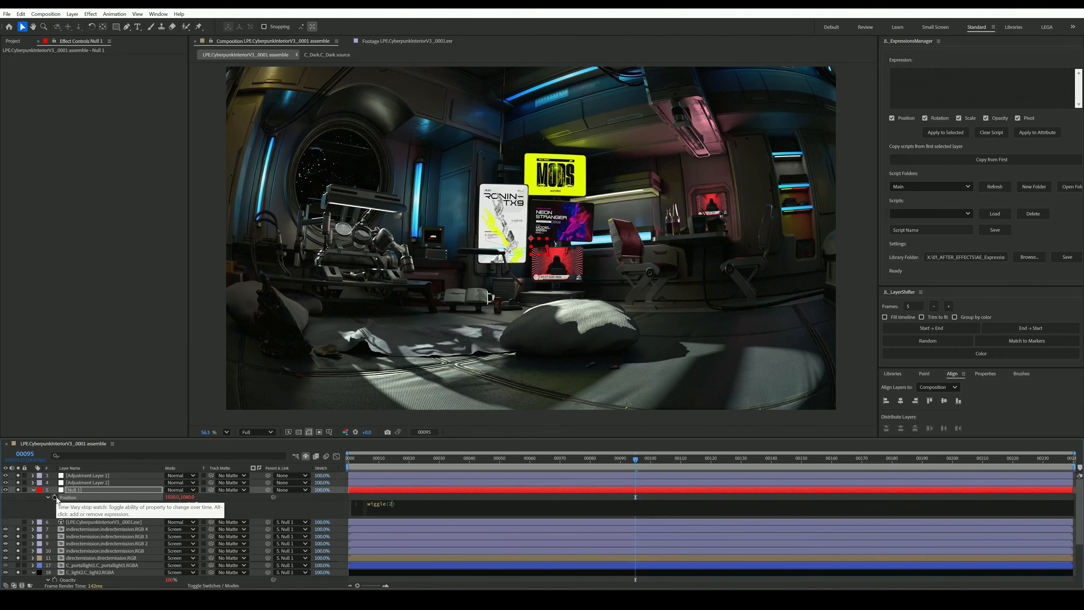
text(2,5)
click(112, 487)
Scale the null to 105% to cover the frame edges and preview the shake.
key(s)
click(174, 497)
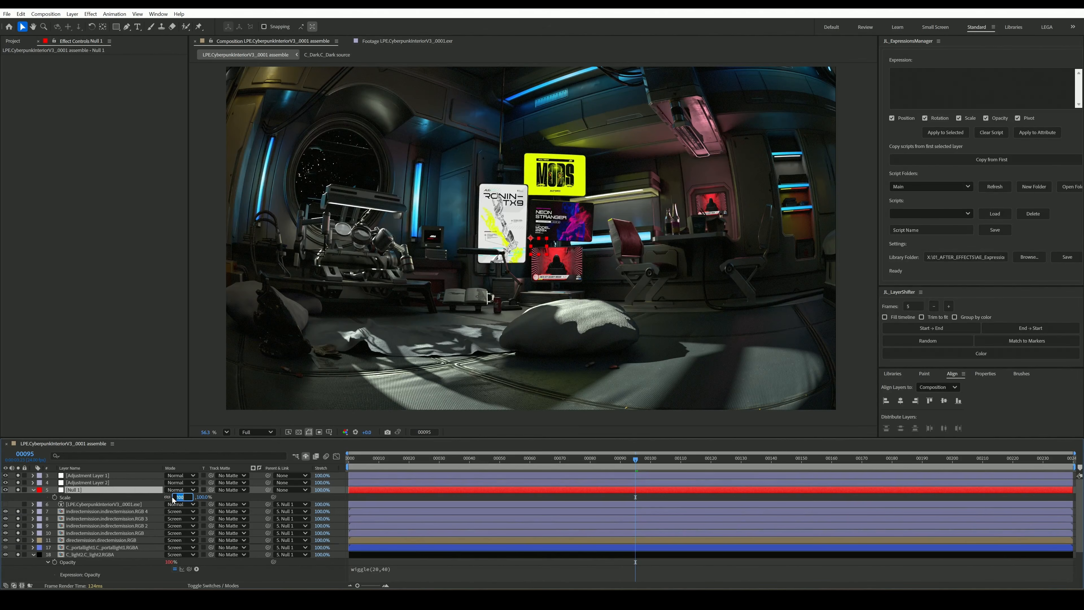
text(105)
key(Return)
key(space)
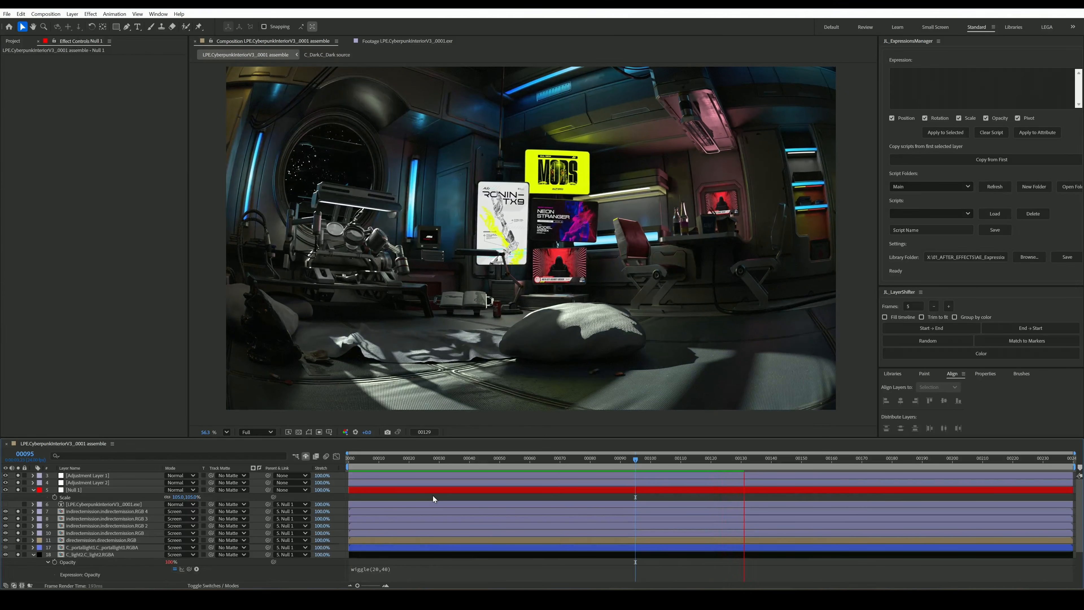
click(361, 459)
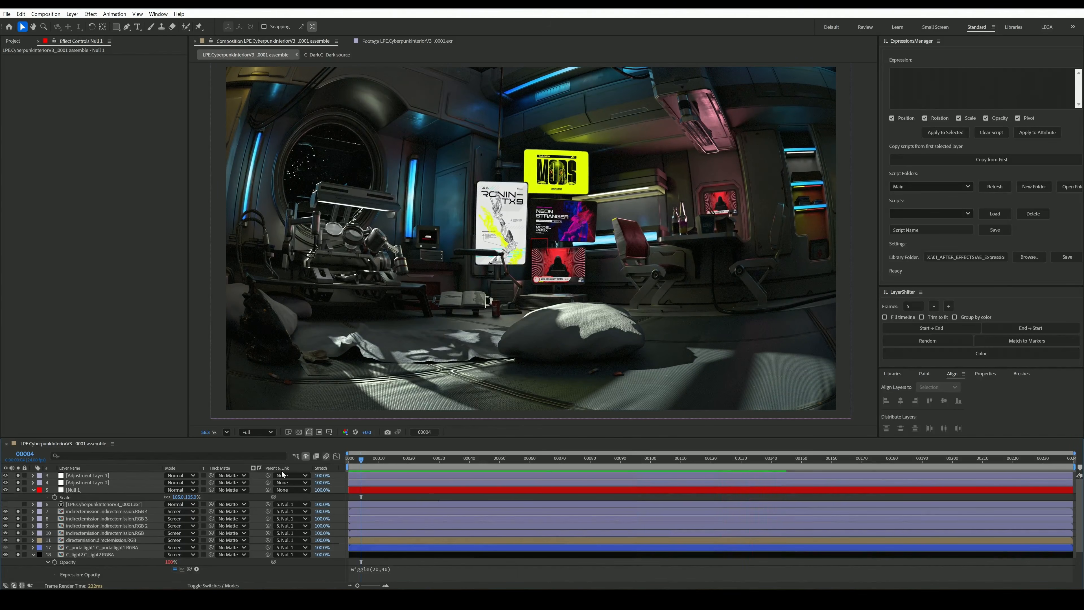
Unhide the depth.depth[z] layer, make it visible and soloed, and set its blend mode to Screen.
scroll(91, 502, down, 3)
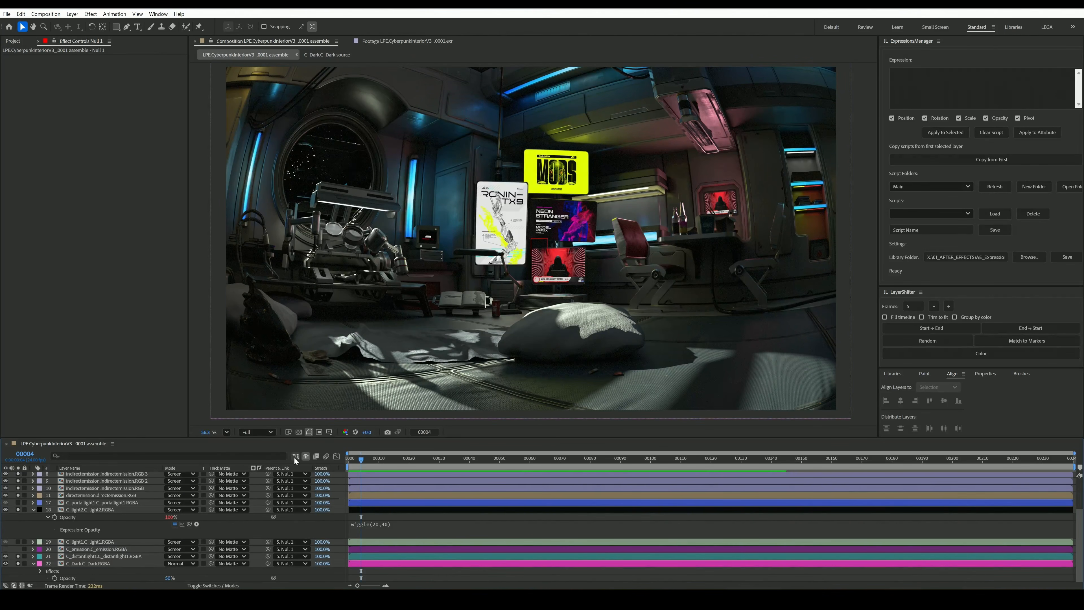
scroll(180, 480, up, 3)
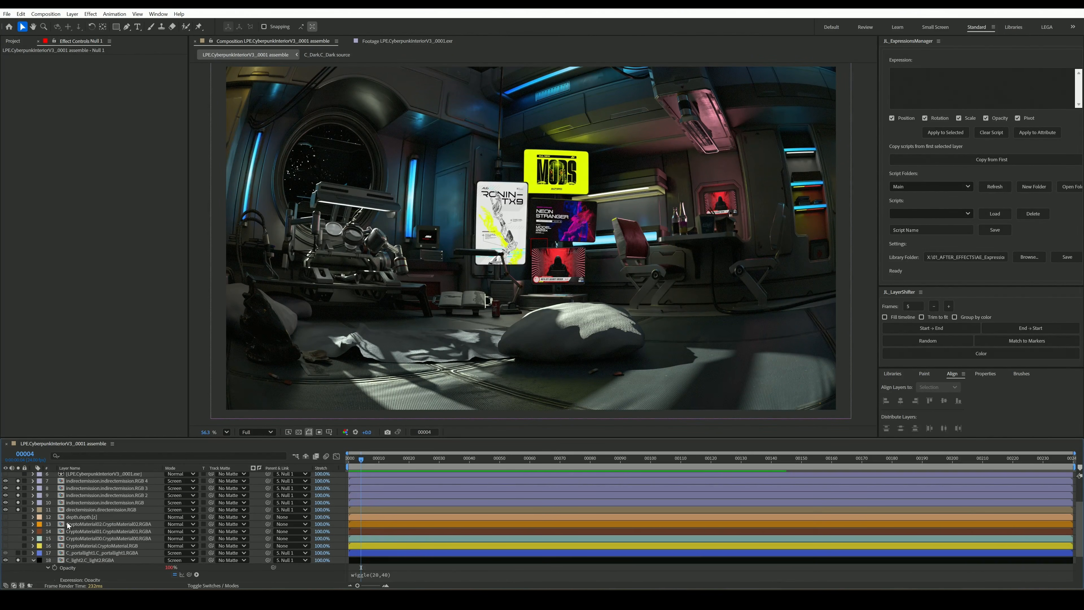
click(75, 518)
click(5, 516)
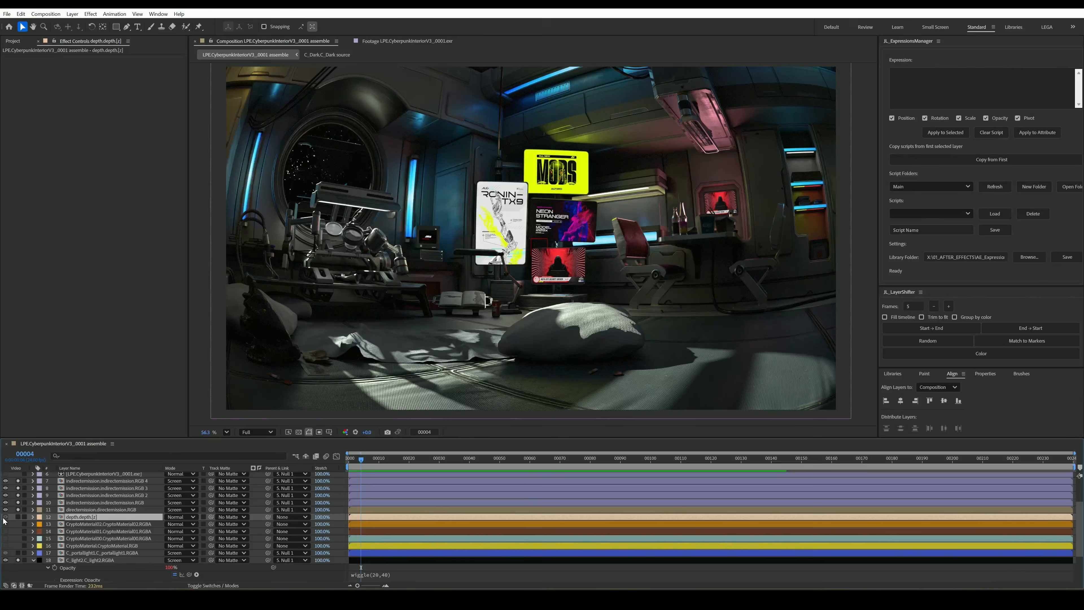
click(18, 517)
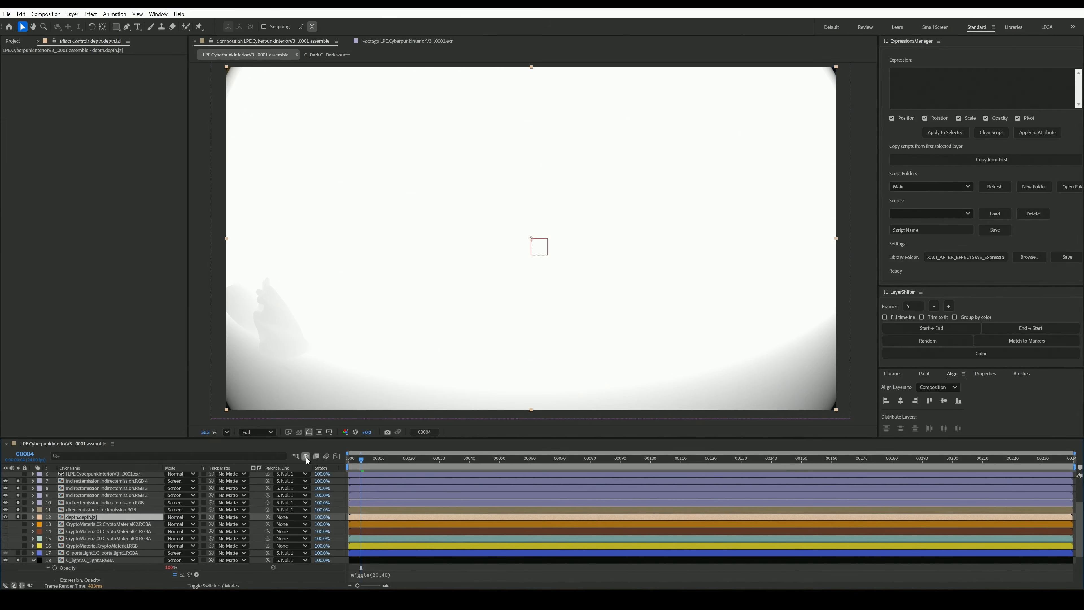
click(306, 457)
click(303, 458)
click(103, 516)
click(179, 517)
click(187, 235)
Open the depth pass's source composition, set the EXtractoR White Point to 100, and return to the main composition.
key(ctrl+space)
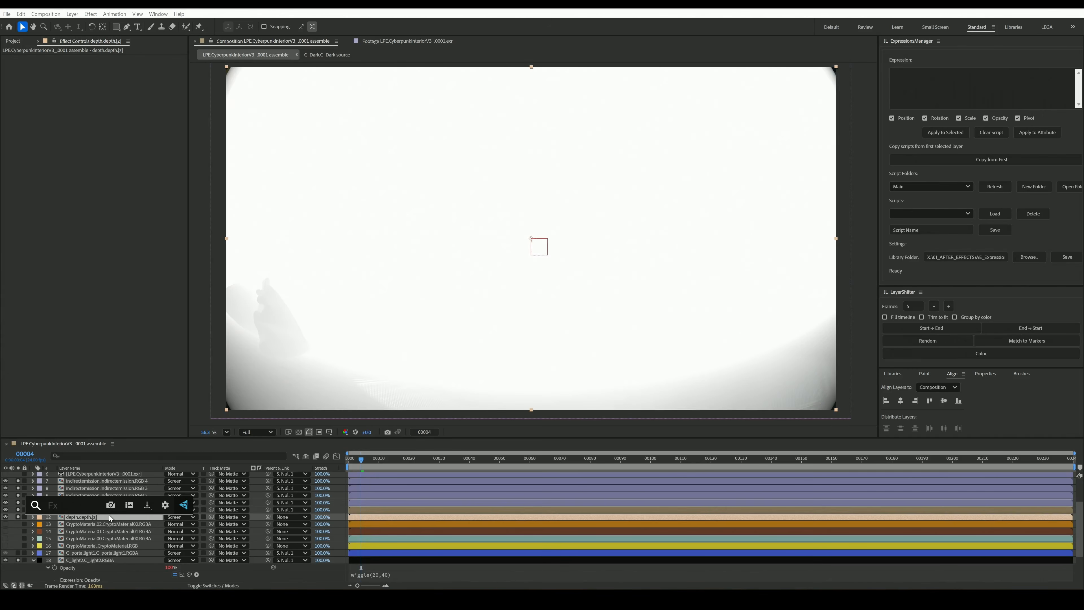
click(98, 518)
double_click(100, 516)
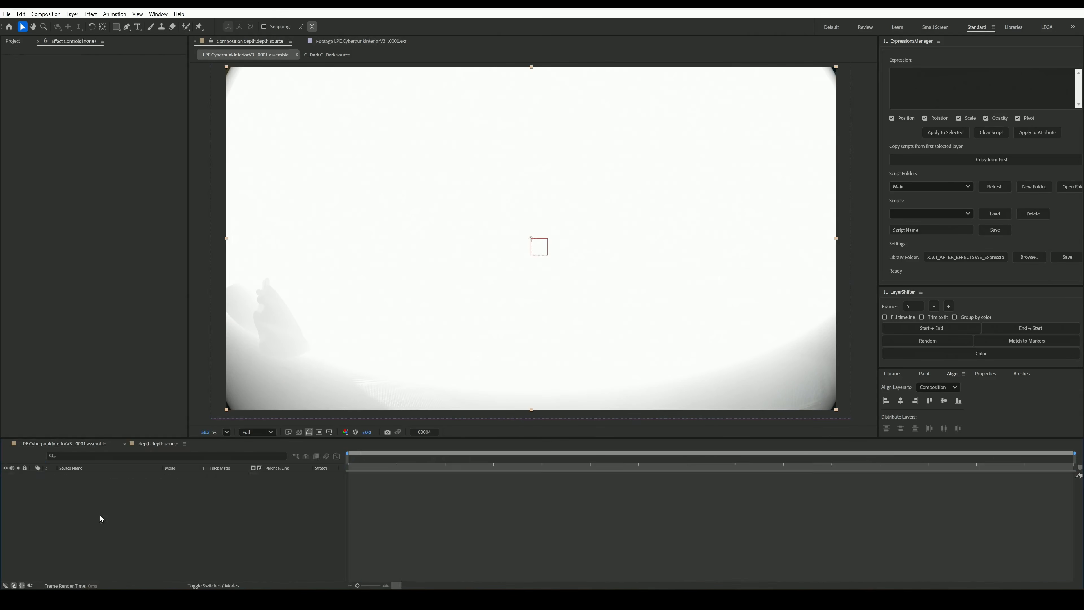
click(95, 475)
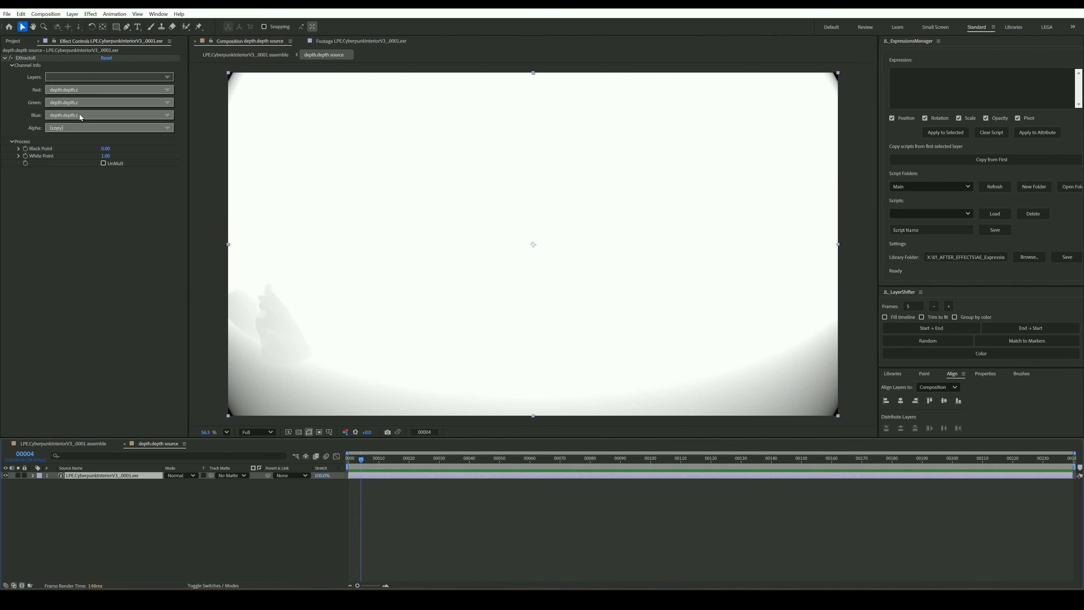
click(104, 156)
text(10)
key(Return)
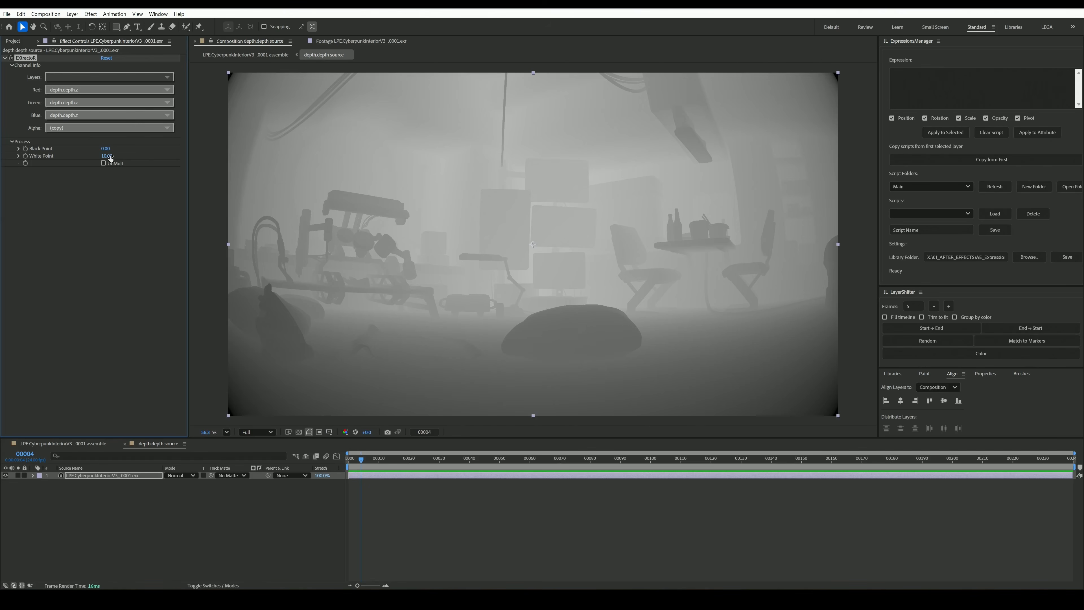
click(107, 156)
key(Return)
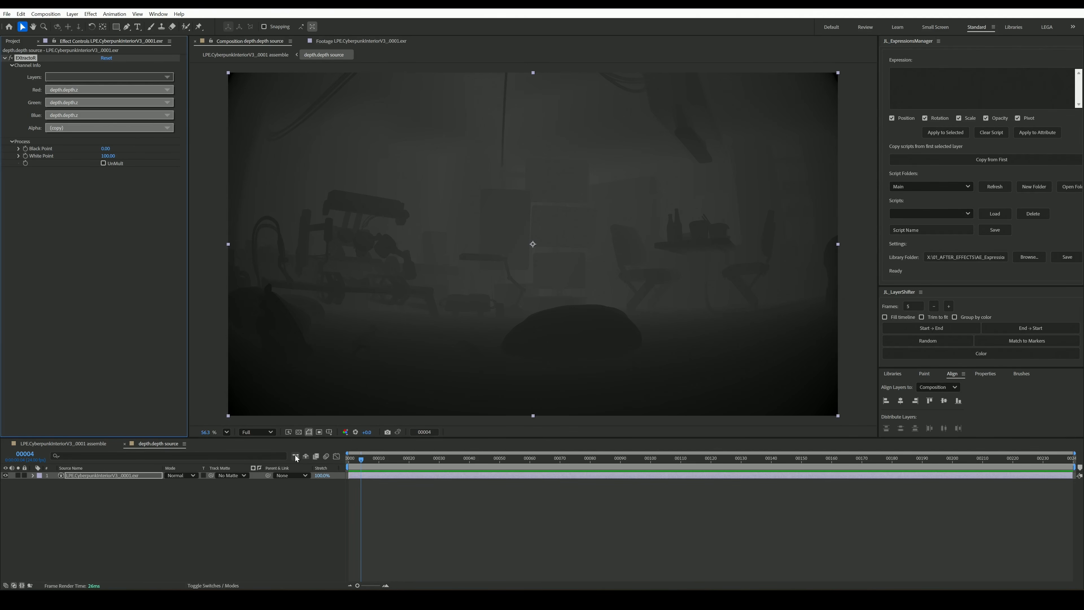
key(Tab)
click(238, 450)
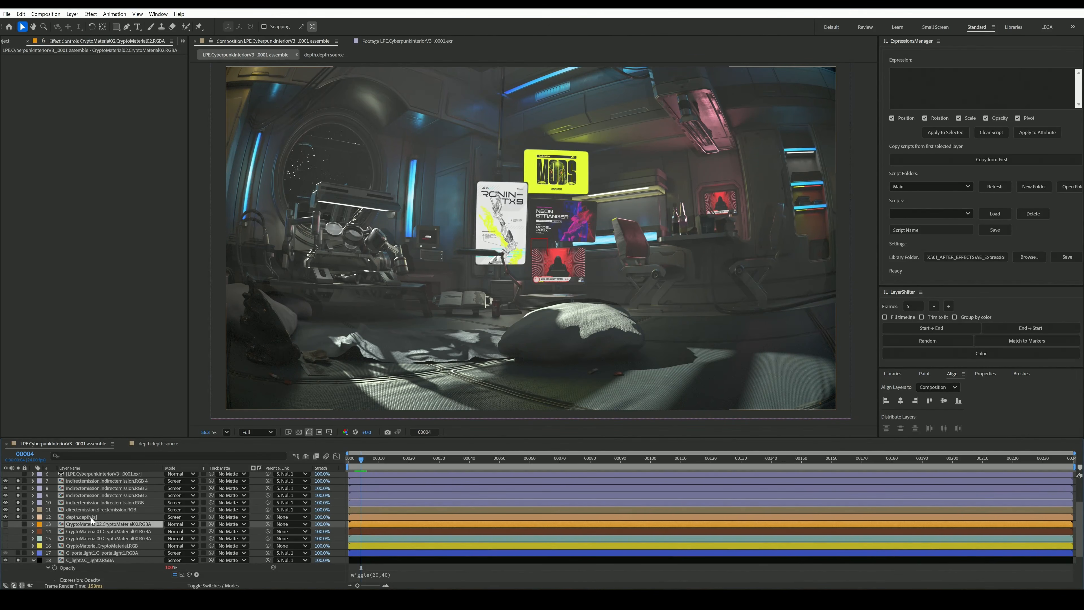
Apply a Levels effect to the depth.depth[z] layer and raise Input Black to about 1028.
key(ctrl+space)
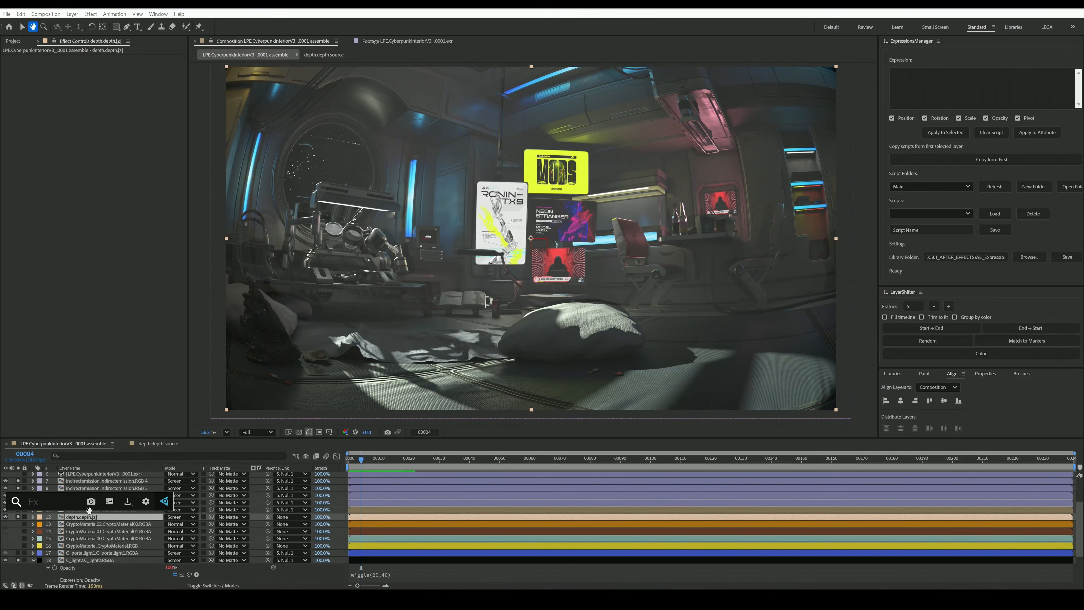
text(k)
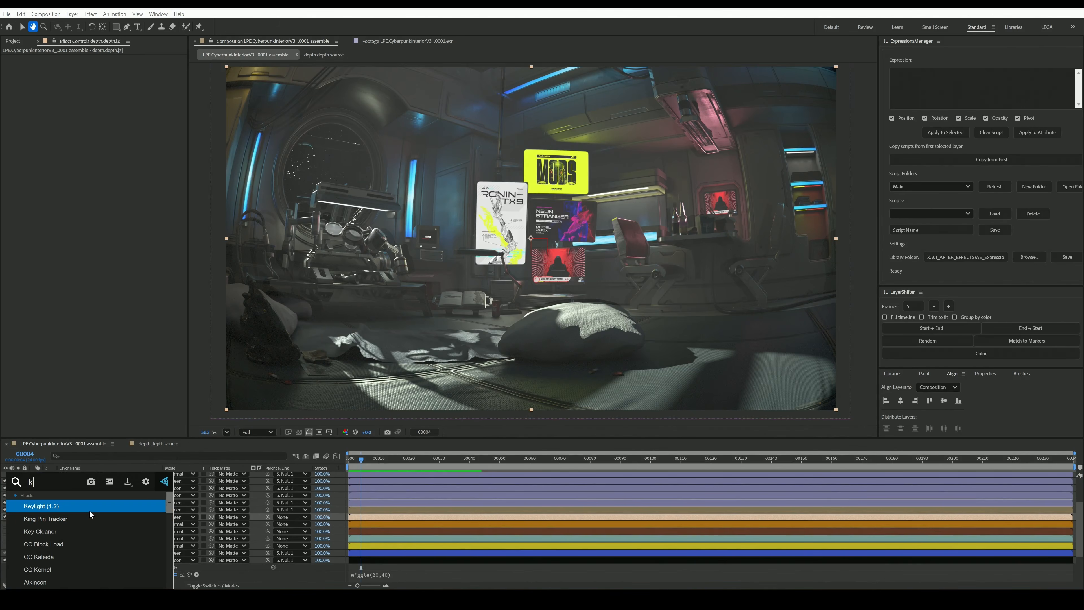
key(BackSpace)
text(levels)
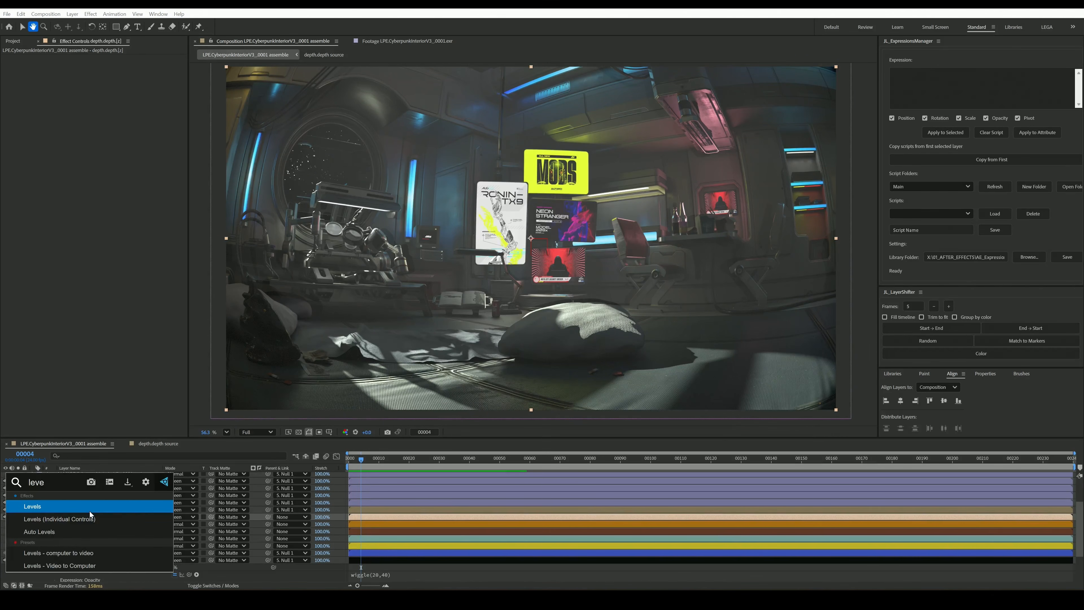
key(Return)
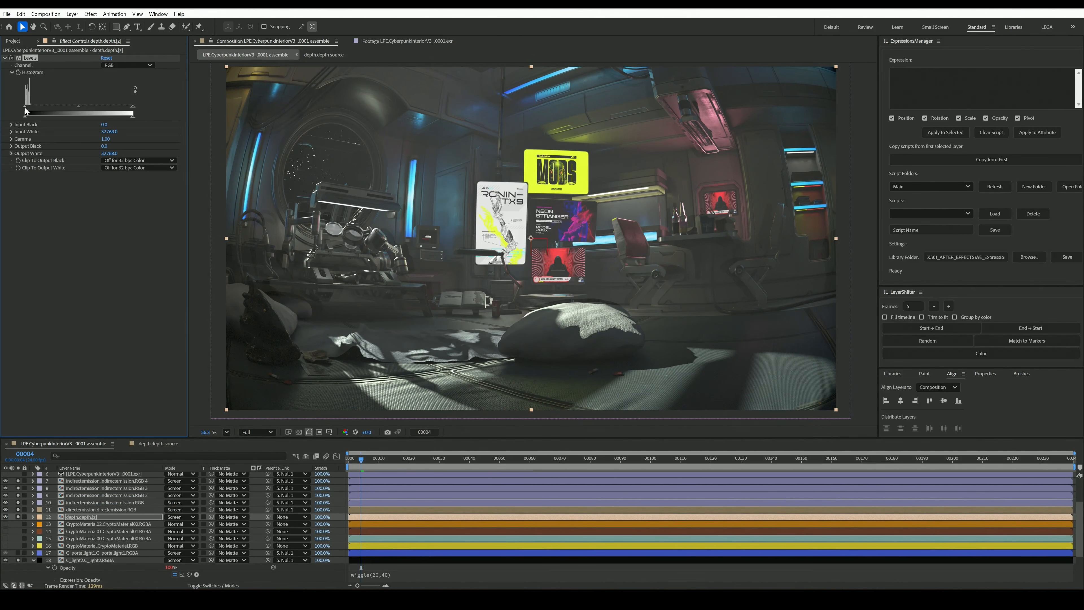
drag(25, 112, 29, 110)
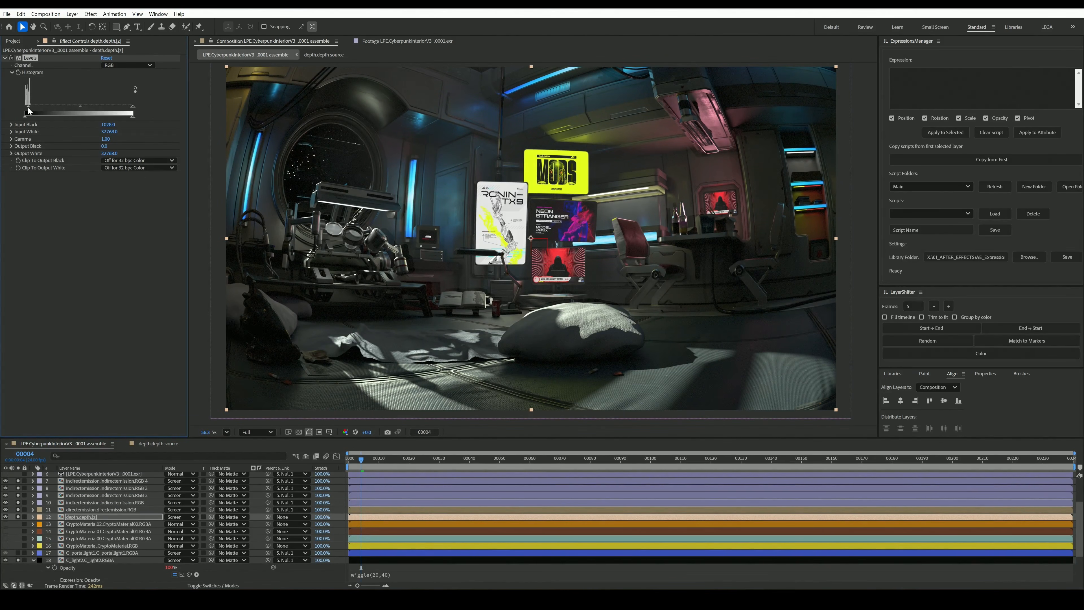
Apply a Tint effect to the depth.depth[z] layer and map white to a saturated green.
click(77, 519)
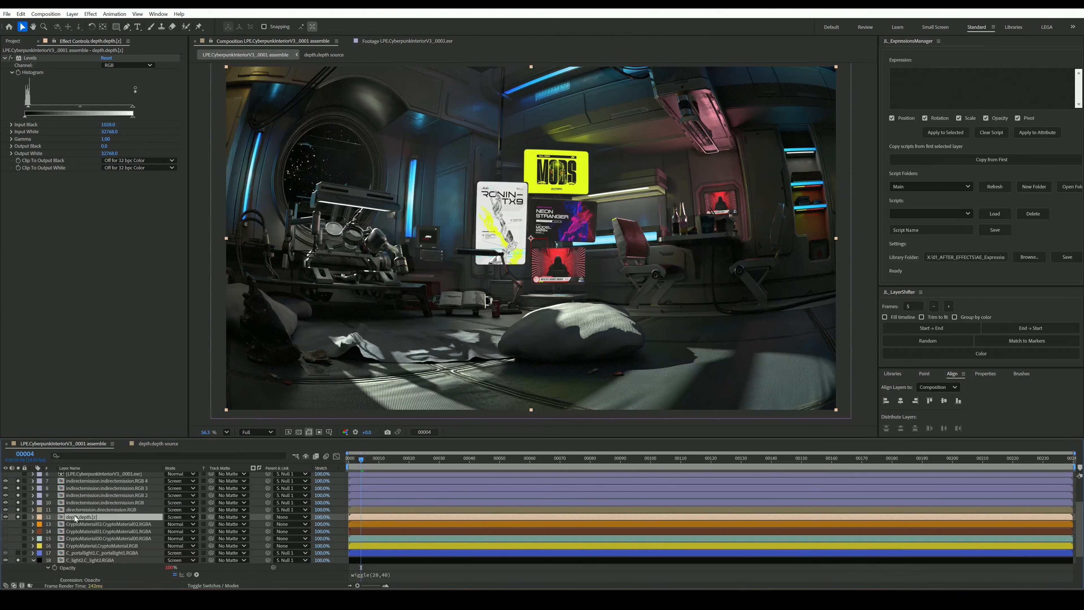
key(ctrl+space)
text(tin)
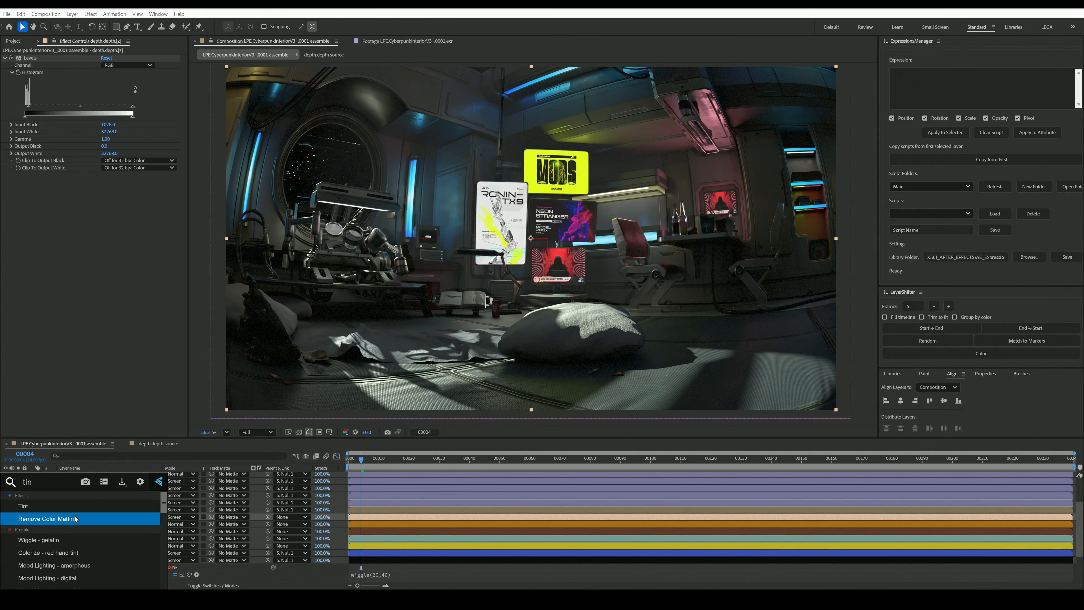
click(69, 506)
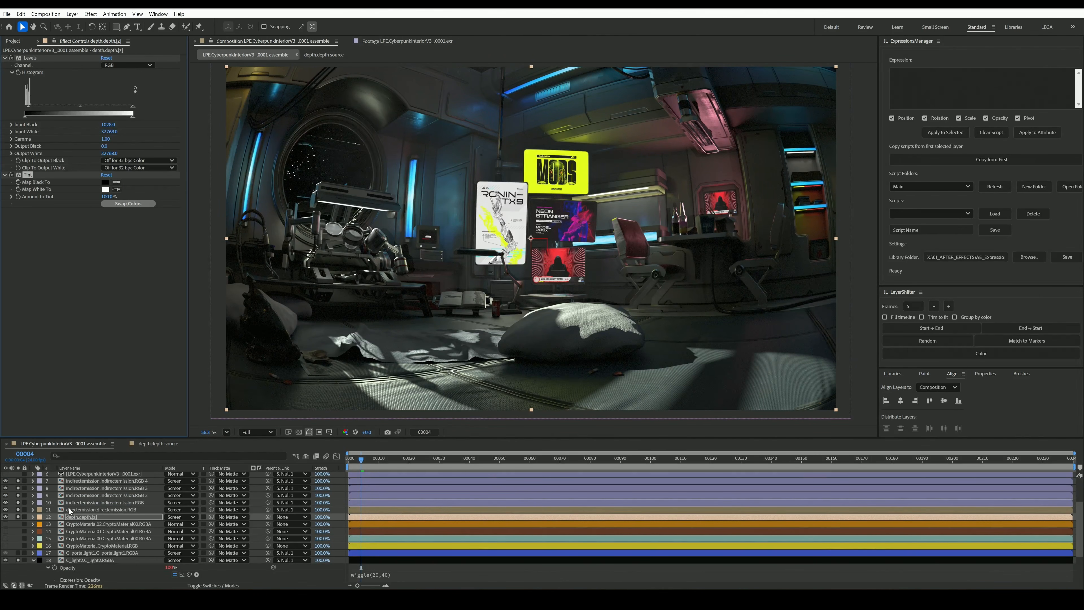
click(105, 189)
click(515, 246)
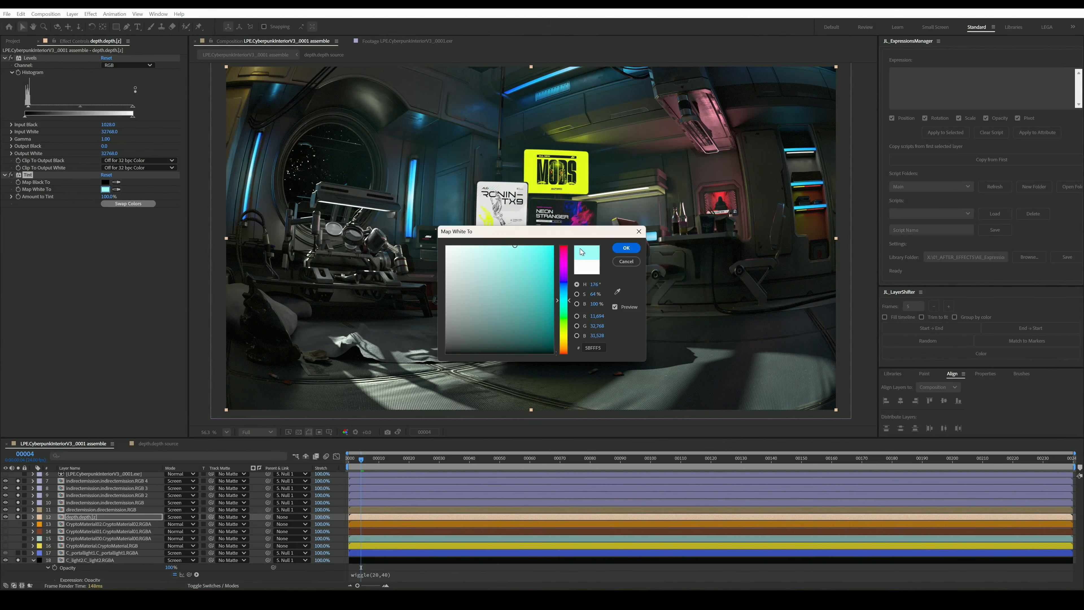
drag(534, 228, 561, 351)
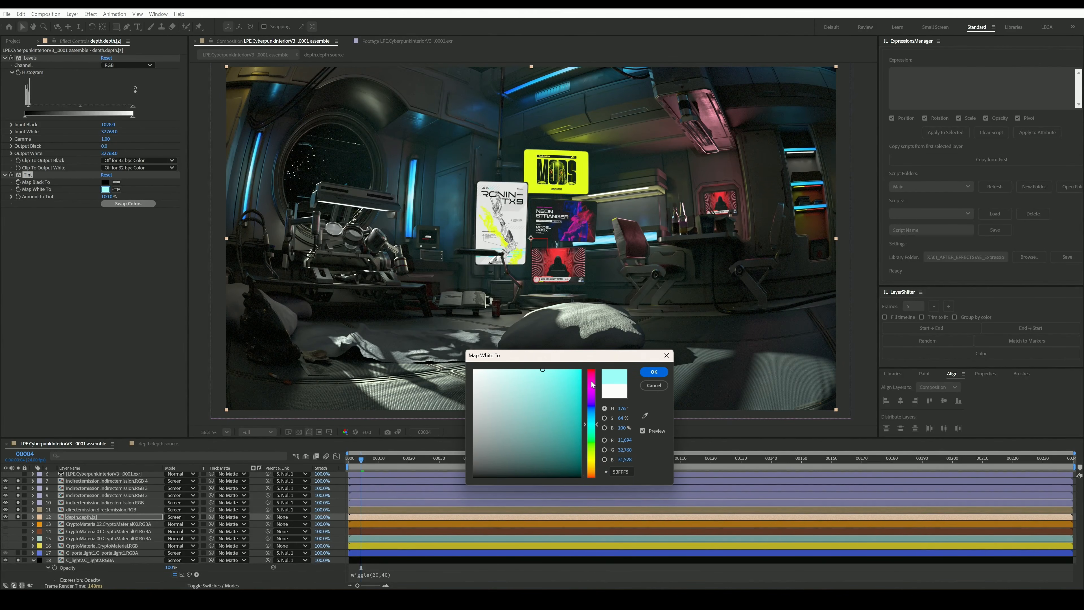
drag(592, 385, 552, 429)
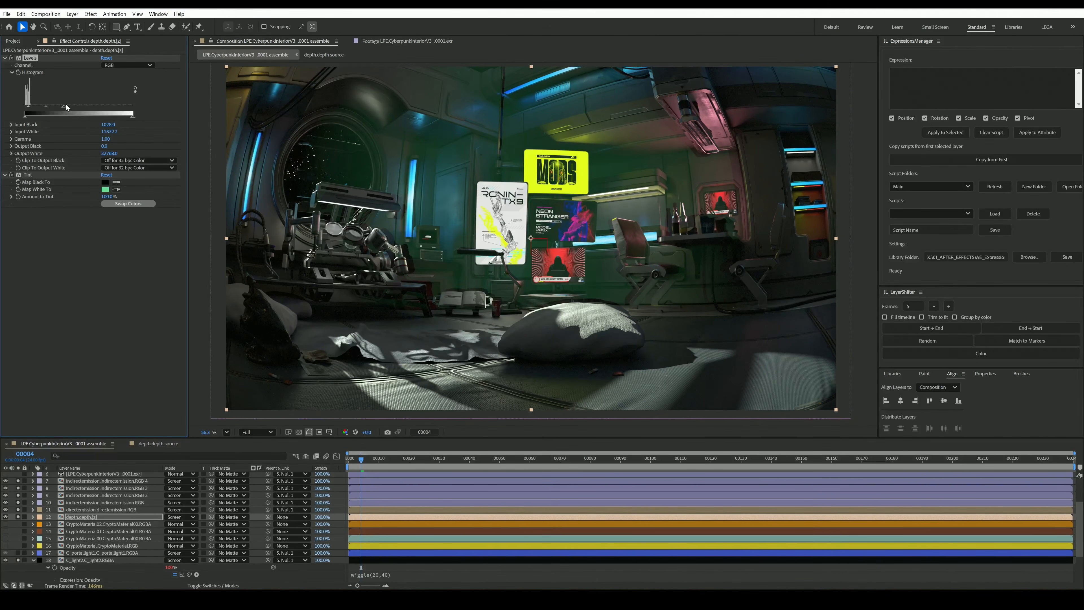
Adjust the depth layer's Levels to Input White 32768, Gamma 0.89 and Input Black 771.
drag(67, 107, 140, 108)
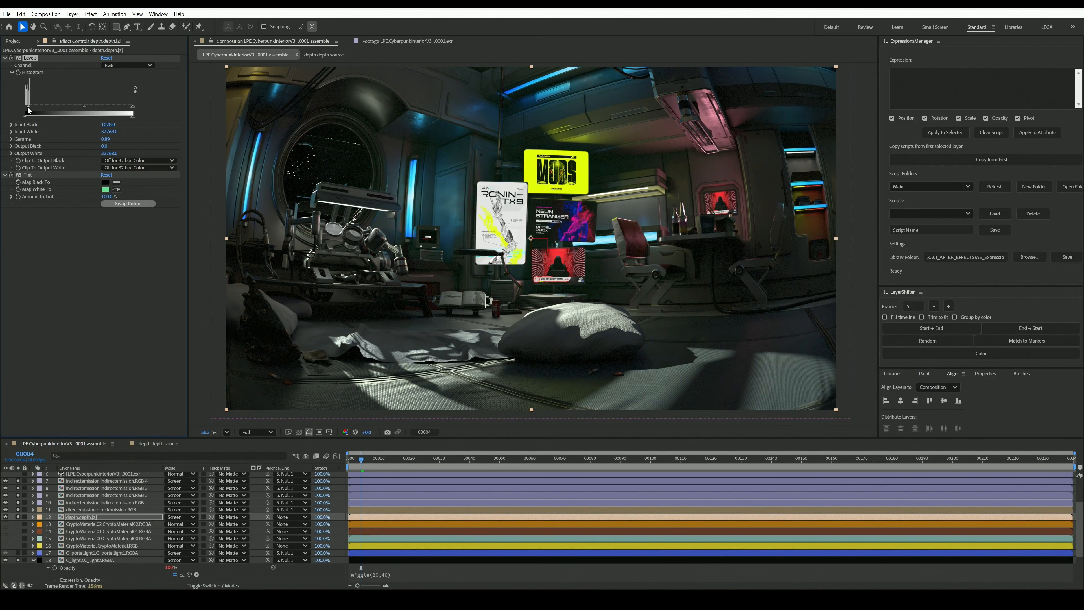
drag(28, 109, 27, 111)
click(136, 519)
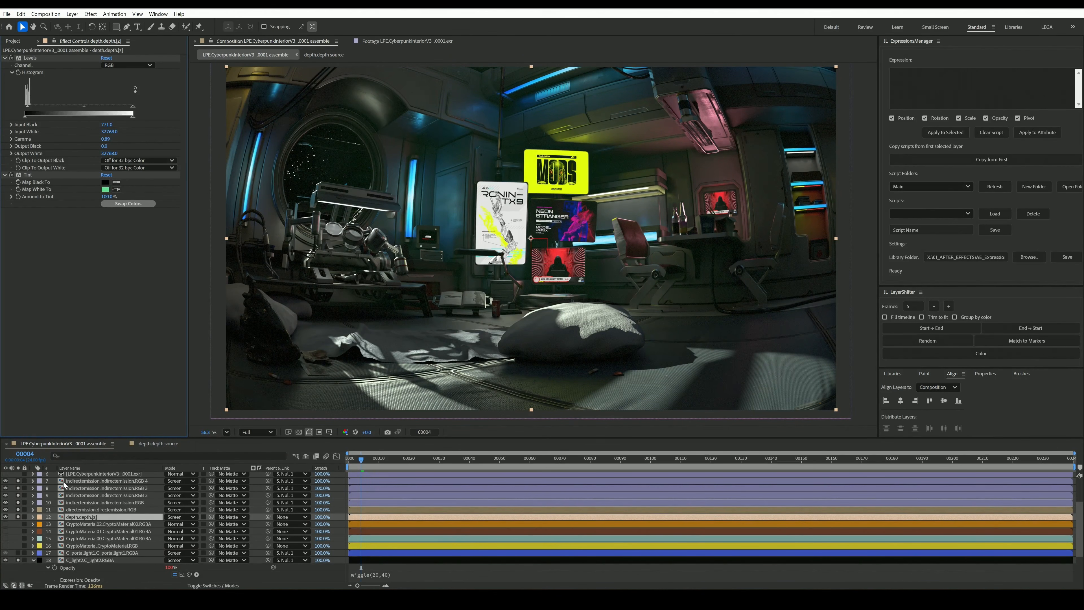
click(85, 495)
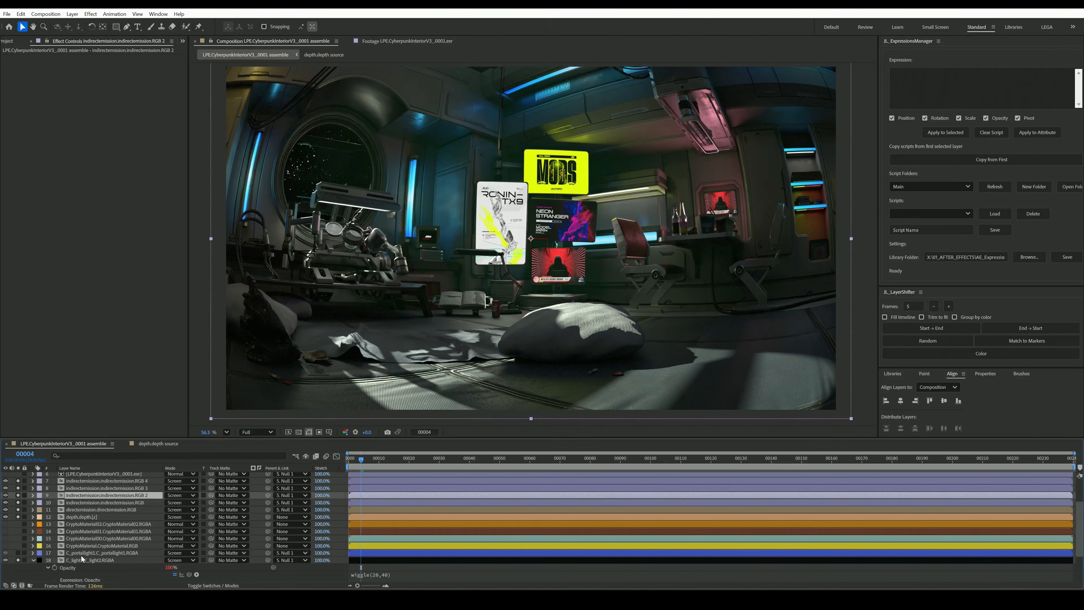
scroll(80, 516, up, 3)
scroll(80, 515, down, 3)
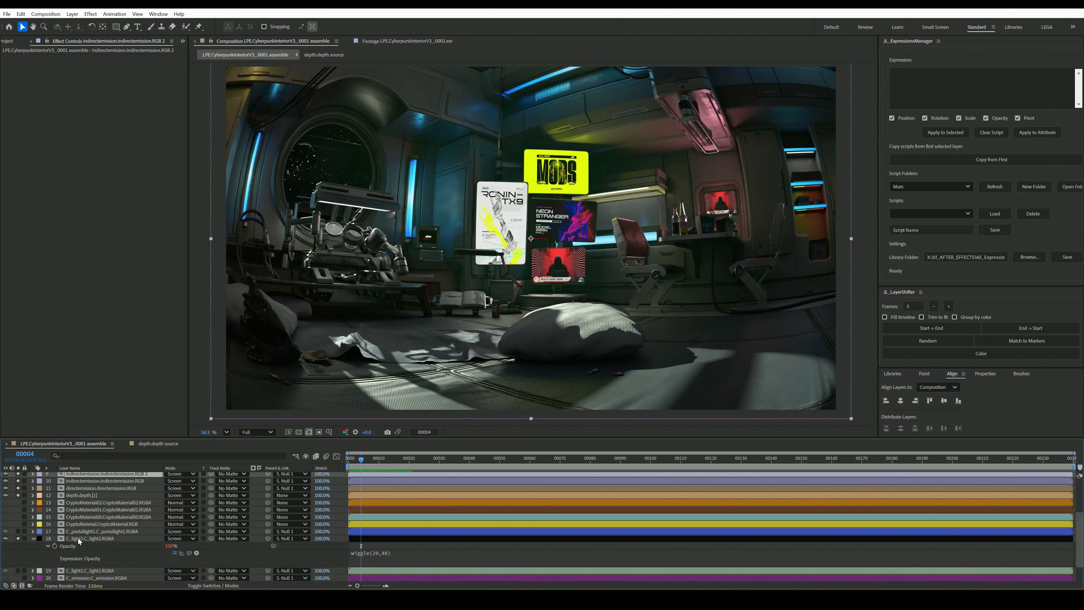
Delete the four CryptoMaterial layers from the assembled composition.
click(78, 538)
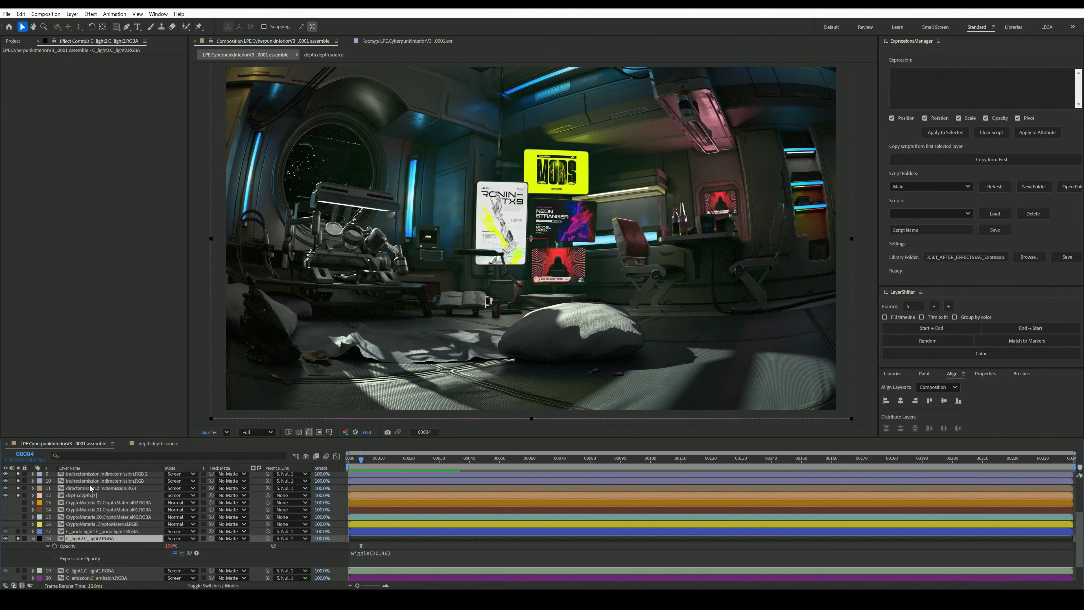
click(88, 502)
scroll(81, 505, down, 5)
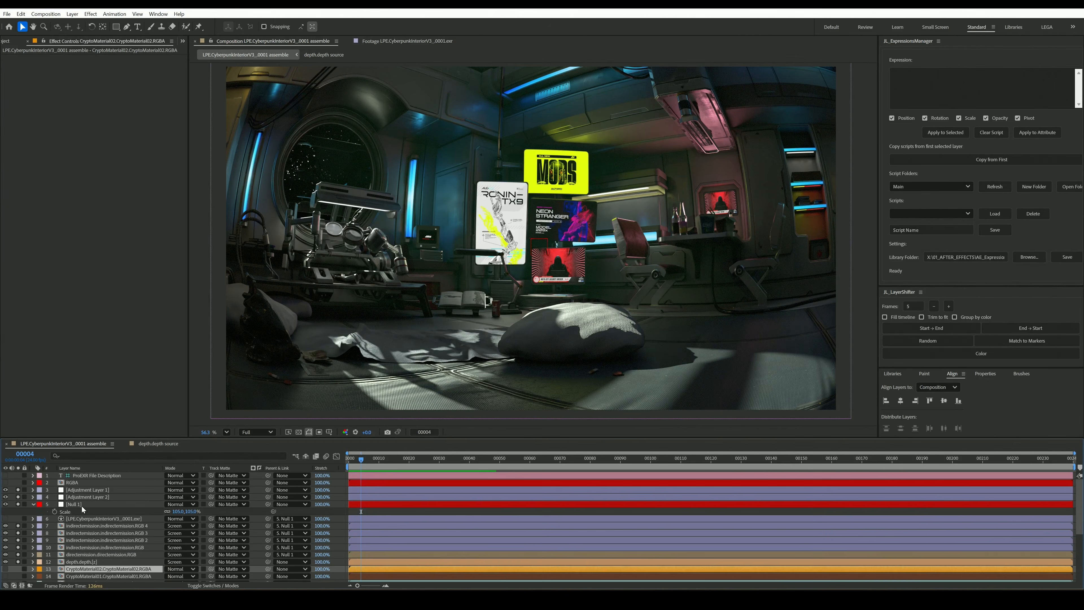
scroll(81, 506, up, 3)
scroll(81, 506, up, 3)
scroll(85, 569, down, 2)
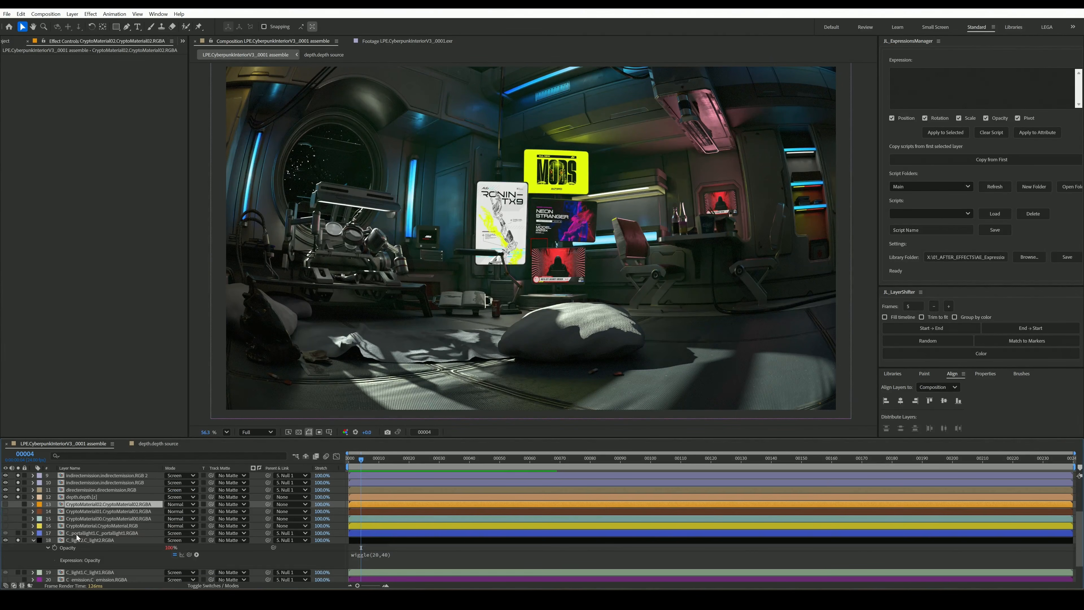
shift+click(82, 526)
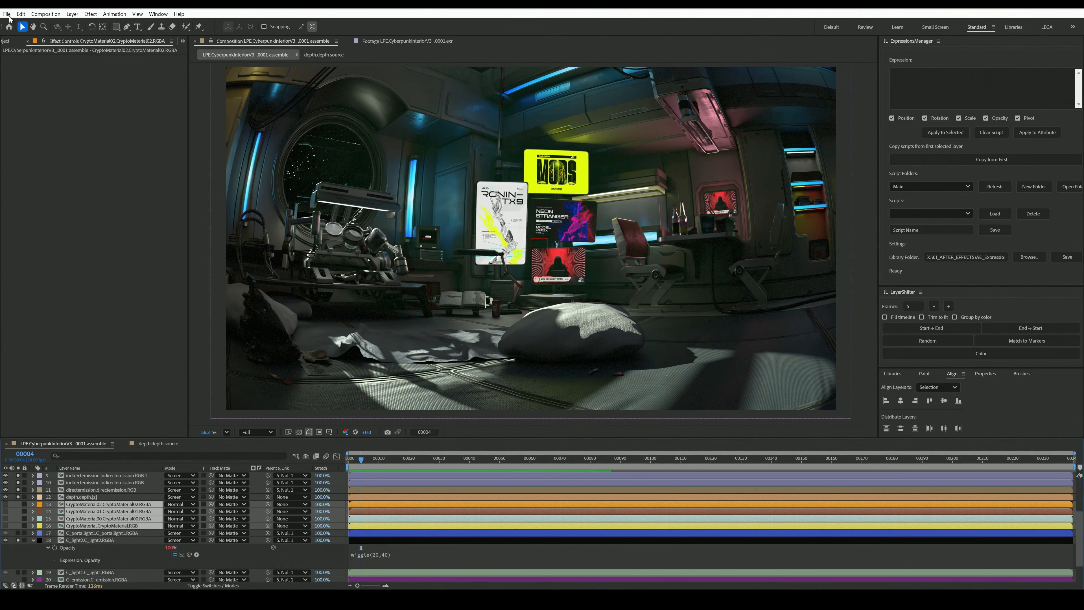
click(20, 14)
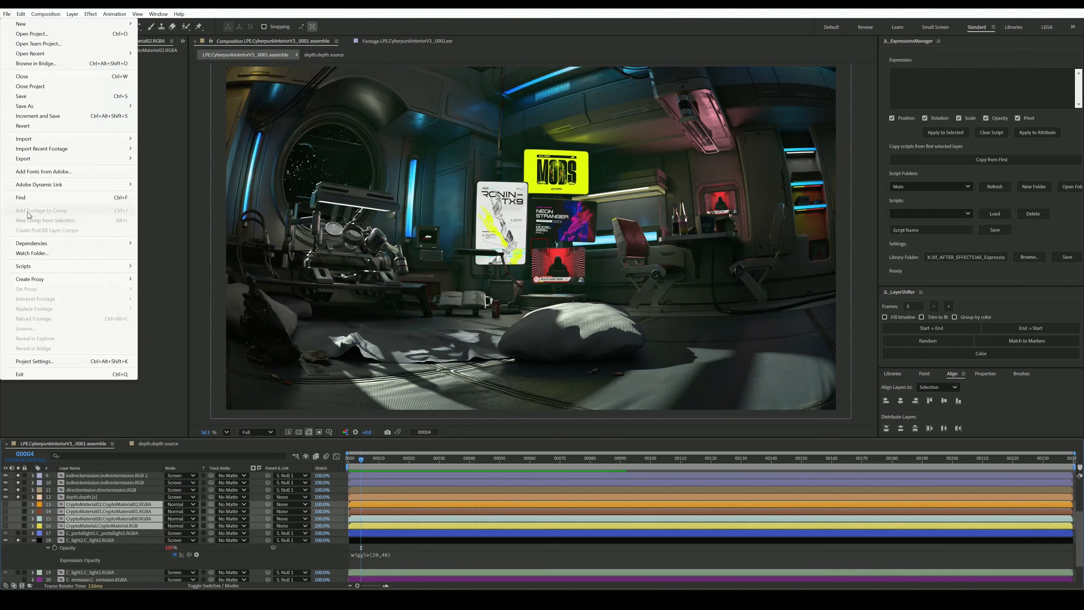
click(121, 401)
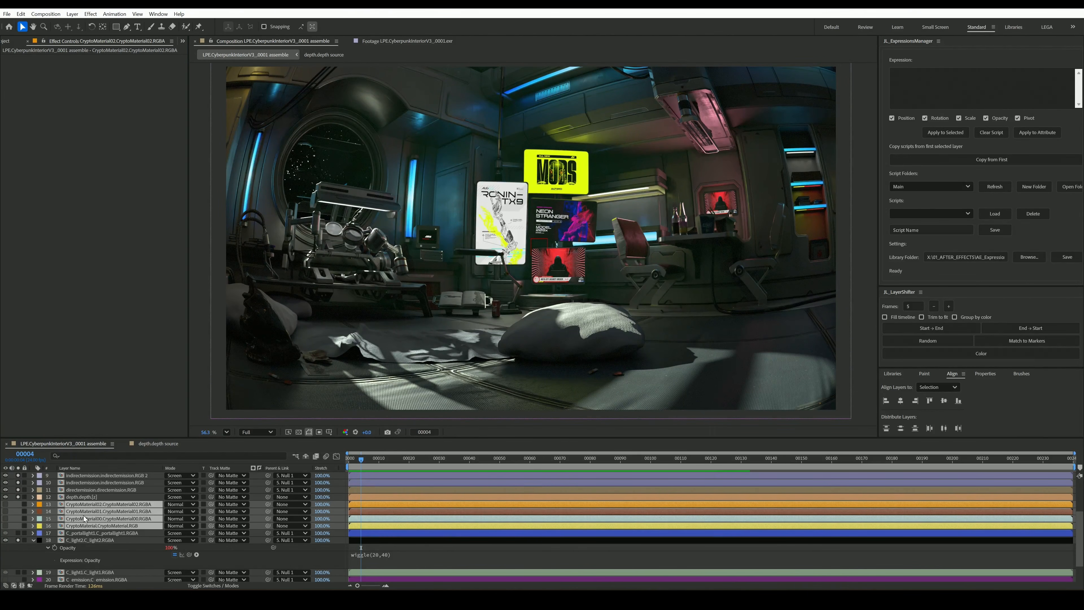
key(Delete)
scroll(85, 511, up, 3)
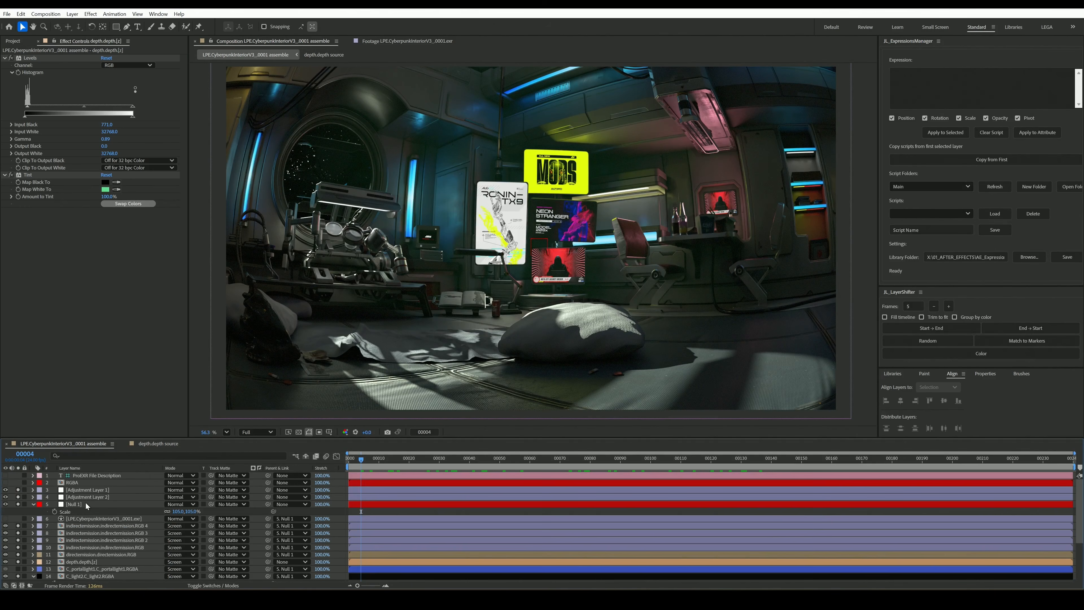
Add the original multi-channel EXR footage from the project as the composition's uppermost layer and include it among the soloed layers.
click(12, 40)
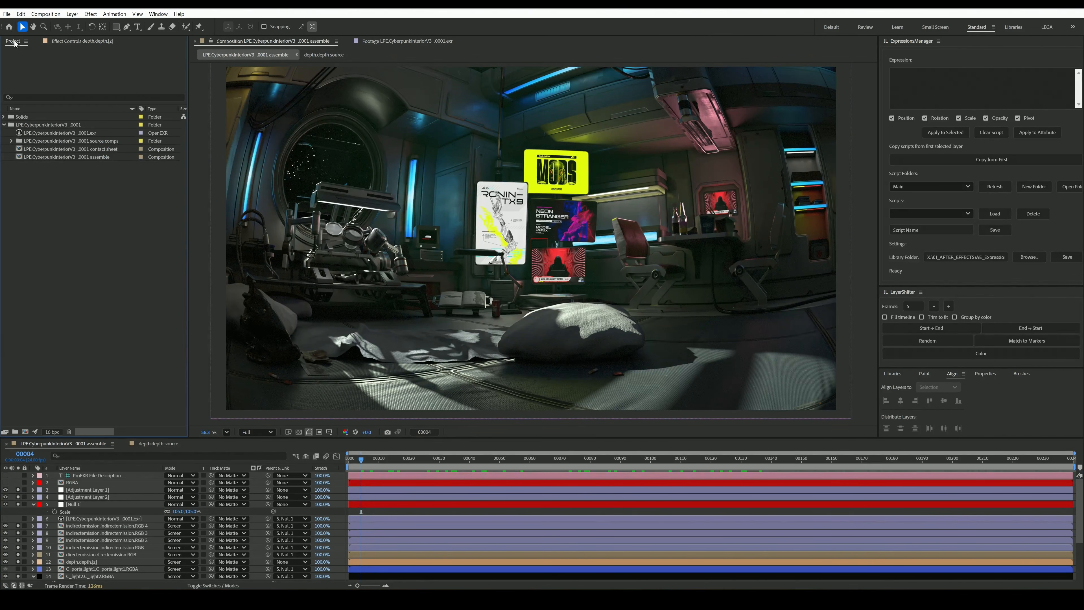
drag(55, 133, 86, 474)
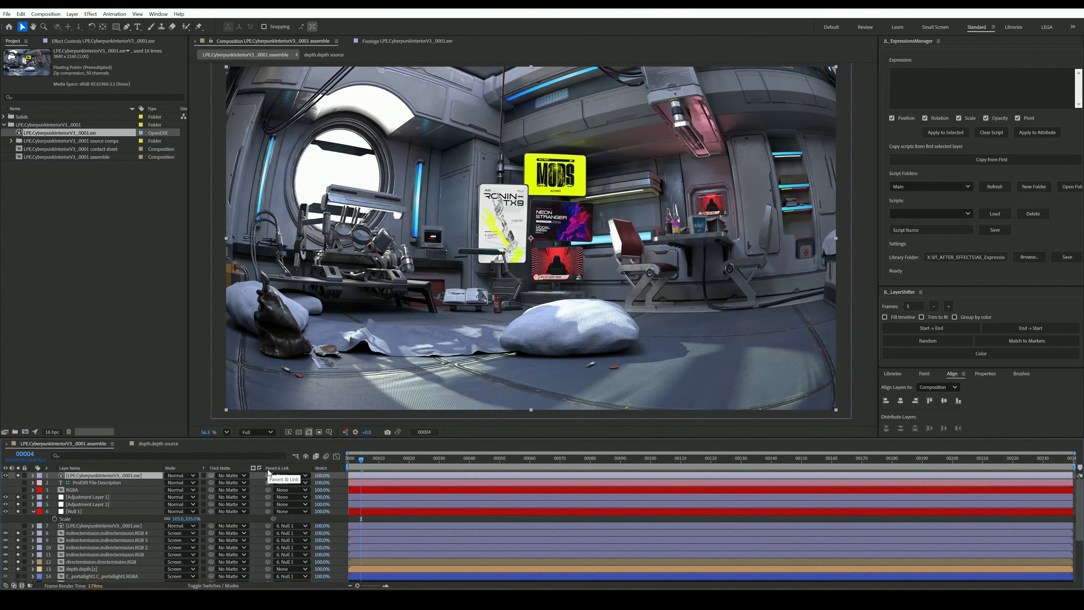
click(6, 476)
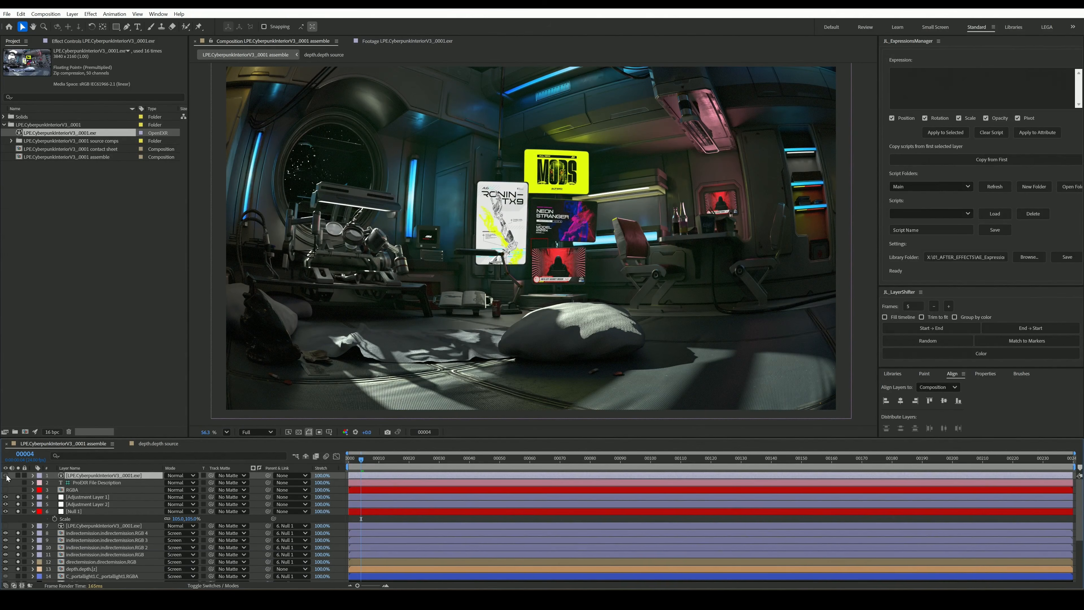
click(6, 475)
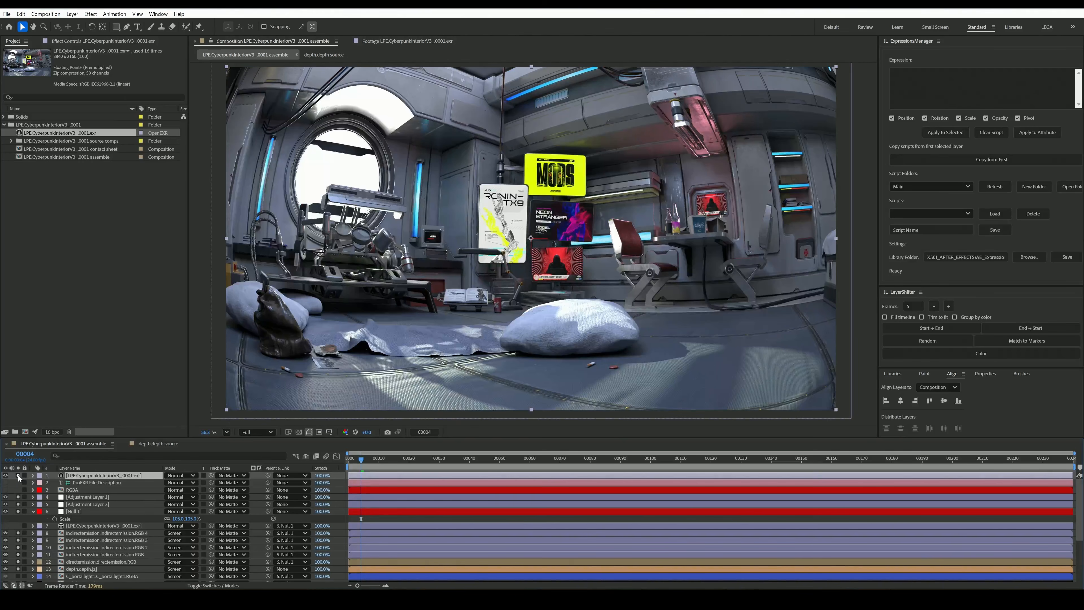
click(18, 476)
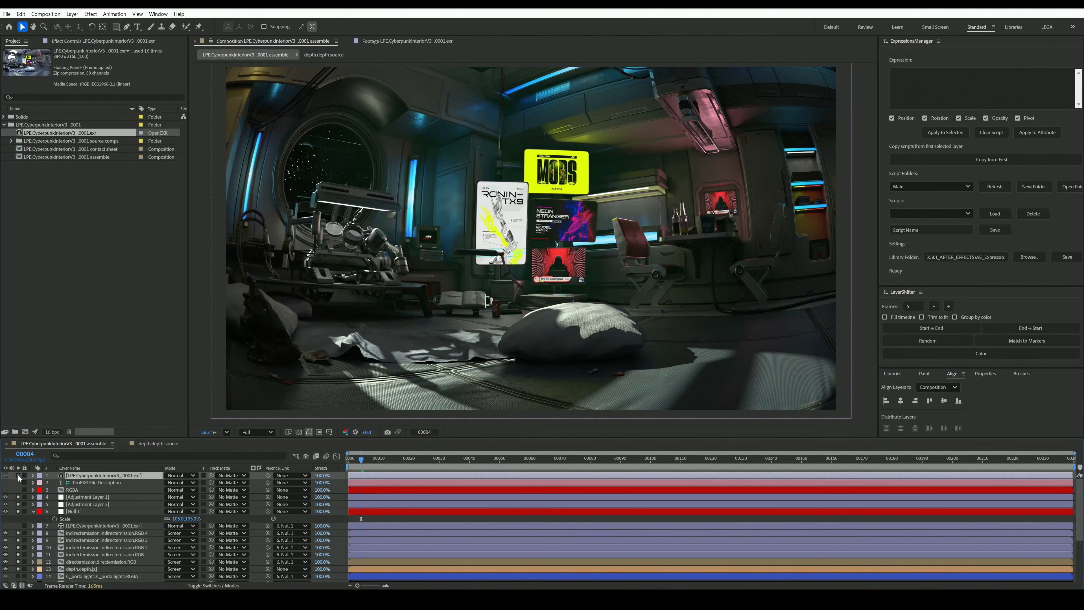
click(18, 475)
click(91, 476)
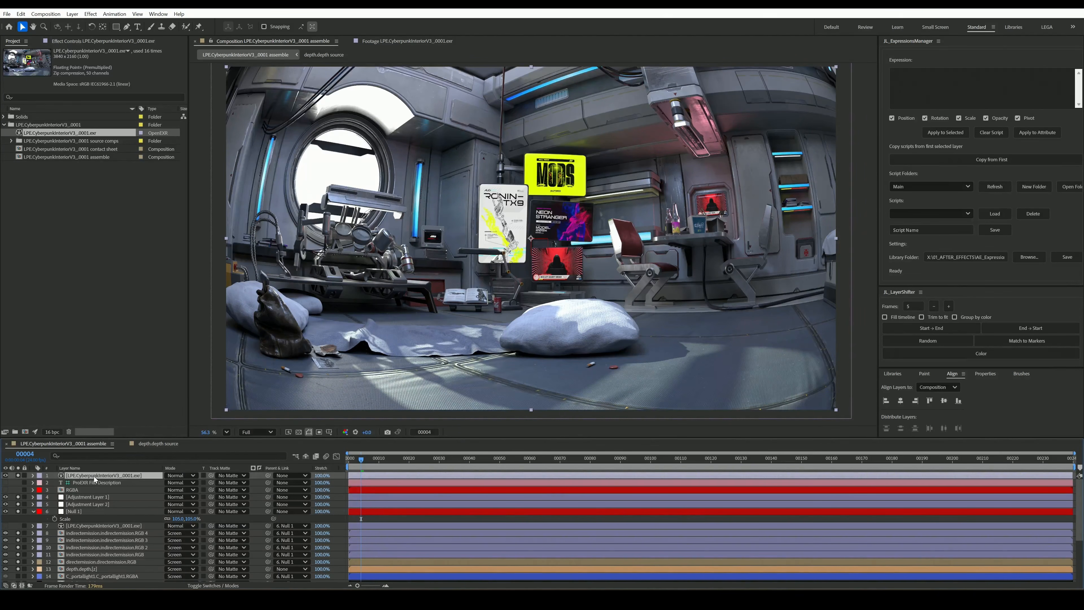
Apply the Cryptomatte effect to the newly added EXR layer.
click(95, 483)
click(96, 475)
key(ctrl+space)
text(cry)
key(Return)
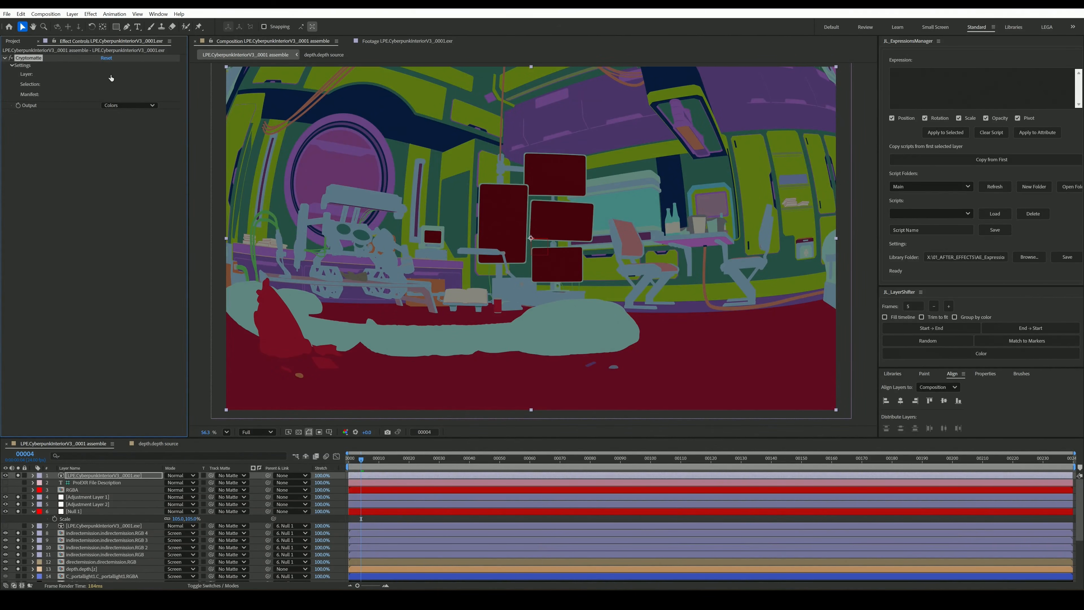
Pick the glass of the round window as the Cryptomatte material selection.
click(358, 171)
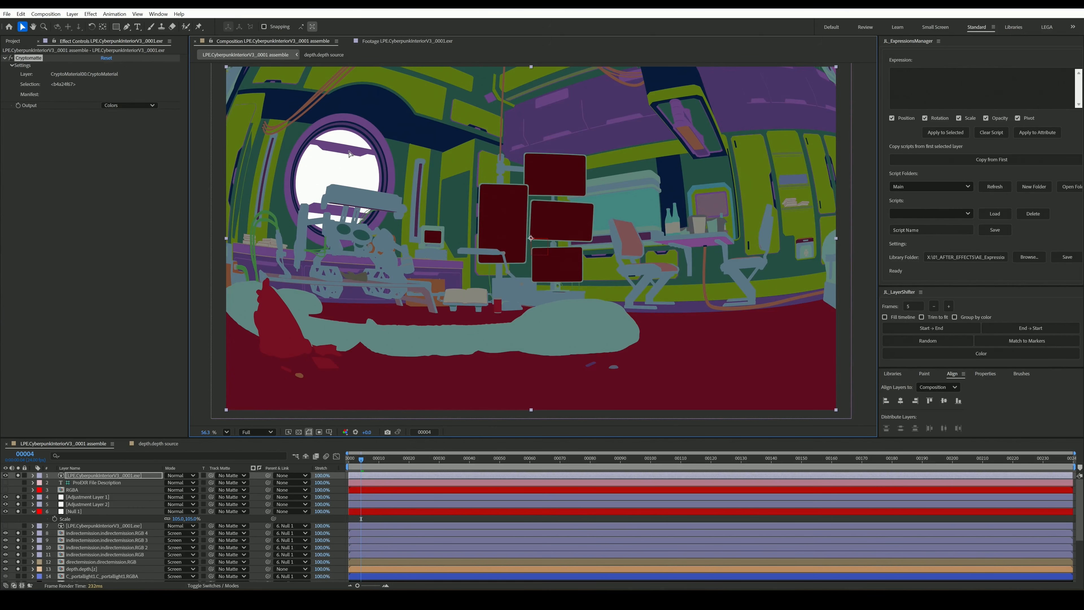
click(349, 151)
click(344, 166)
shift+click(340, 151)
click(341, 161)
Set the Cryptomatte output to Matted RGBA and move the EXR layer directly below Null 1 in the layer stack.
click(125, 106)
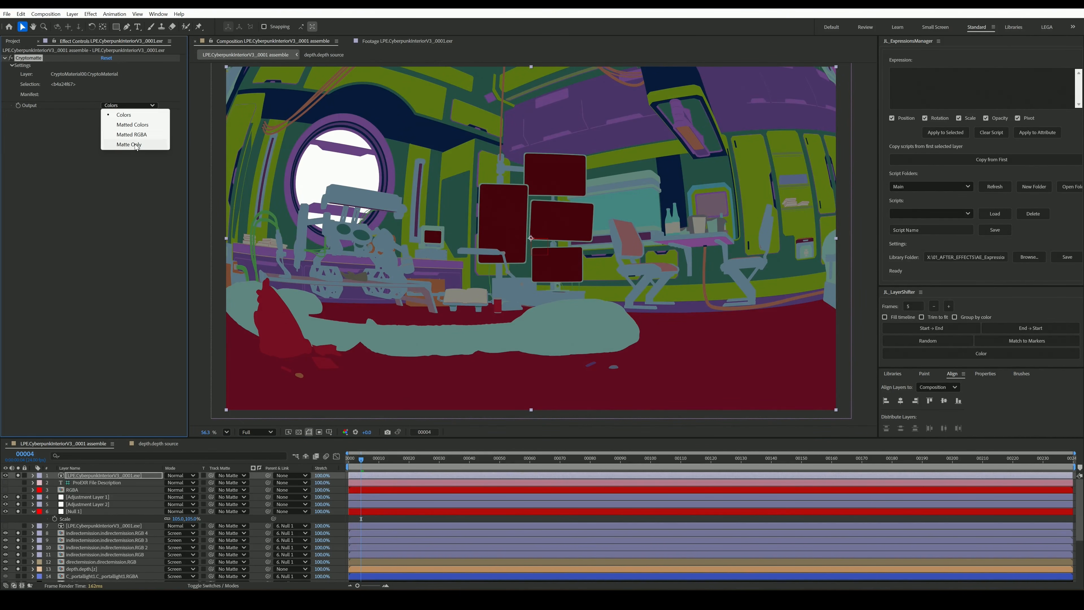
click(128, 124)
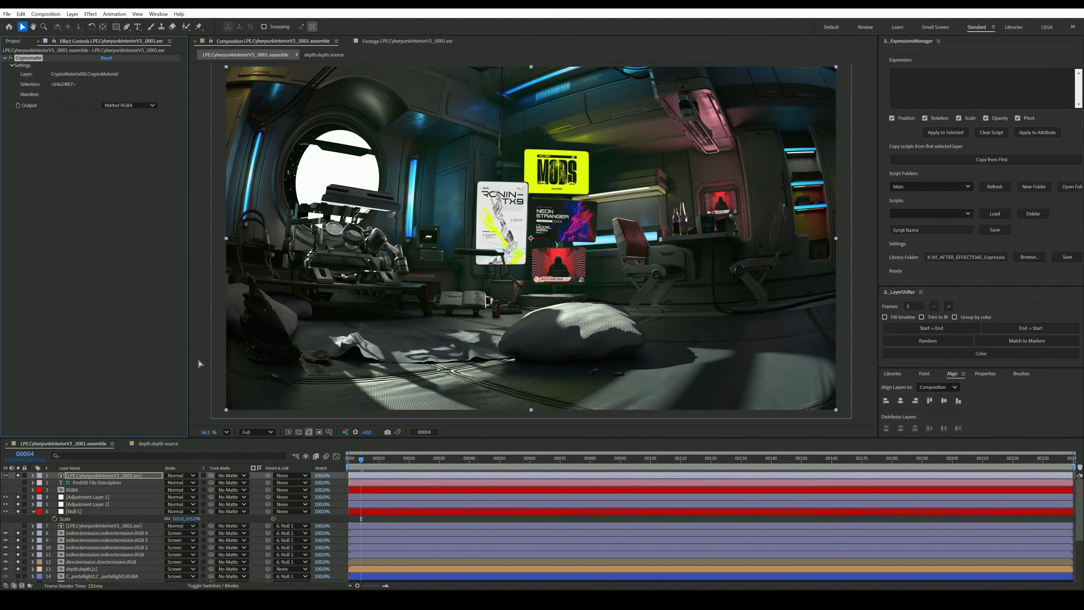
drag(84, 476, 124, 518)
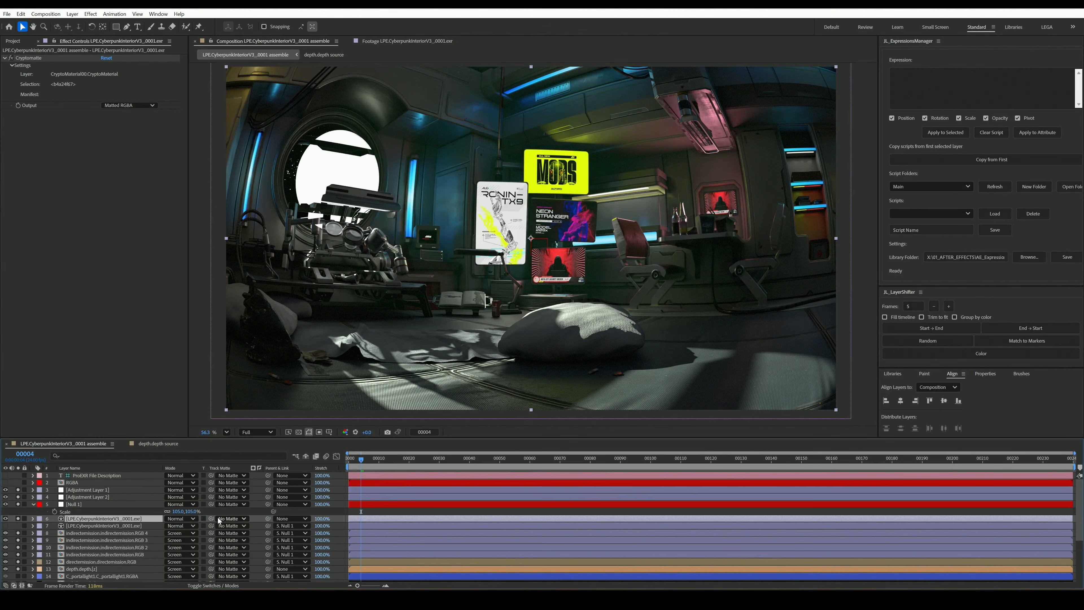
Try linking the matted EXR layer to Null 1 as its track matte and set its position to 0, 0.
drag(211, 518, 143, 506)
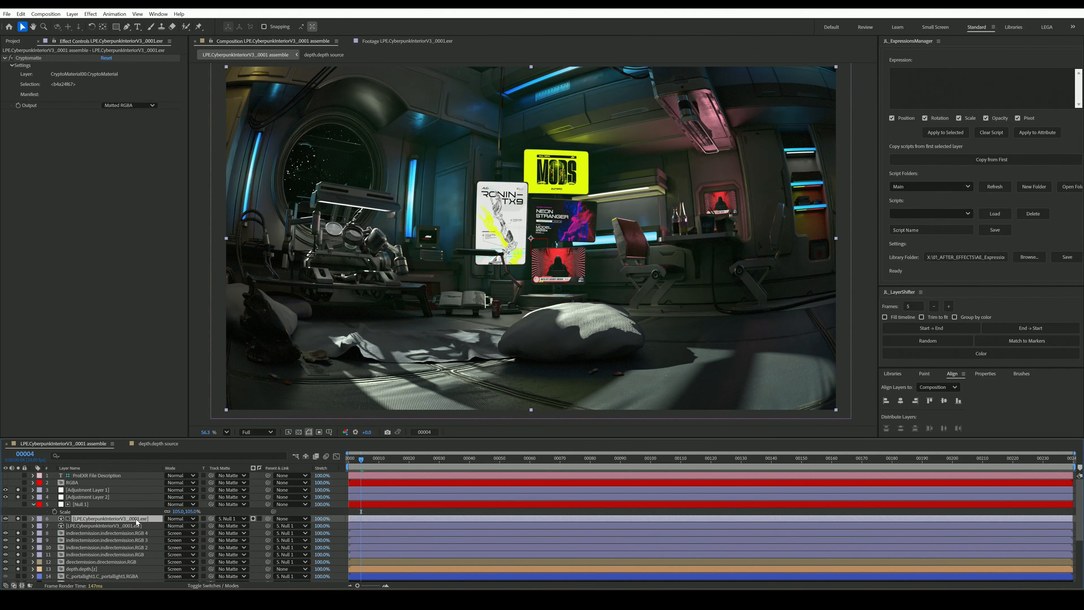
click(134, 526)
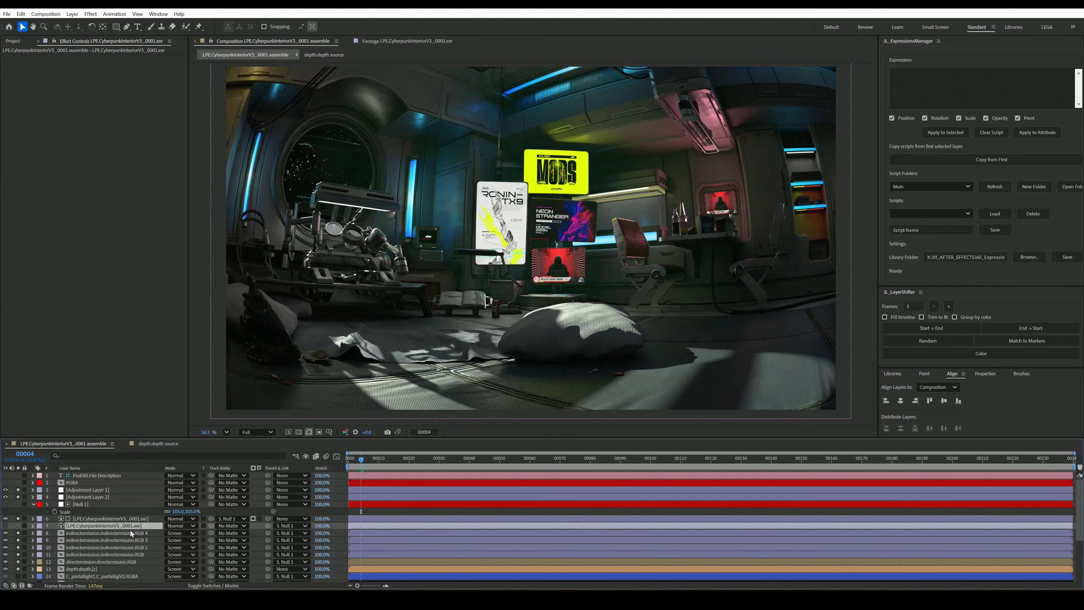
click(131, 534)
click(133, 526)
key(p)
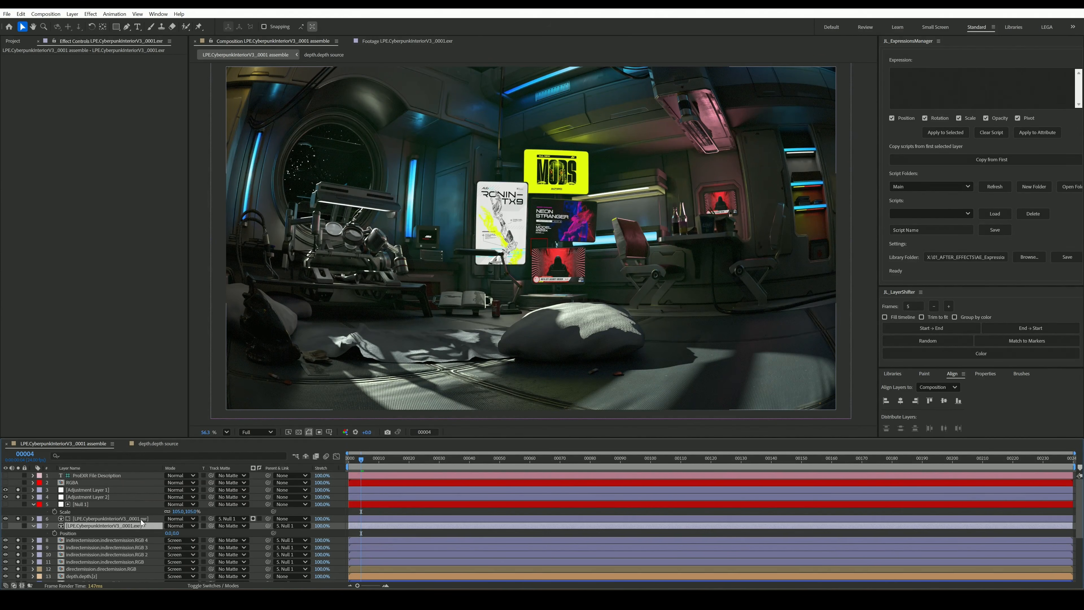
click(143, 519)
key(p)
click(189, 527)
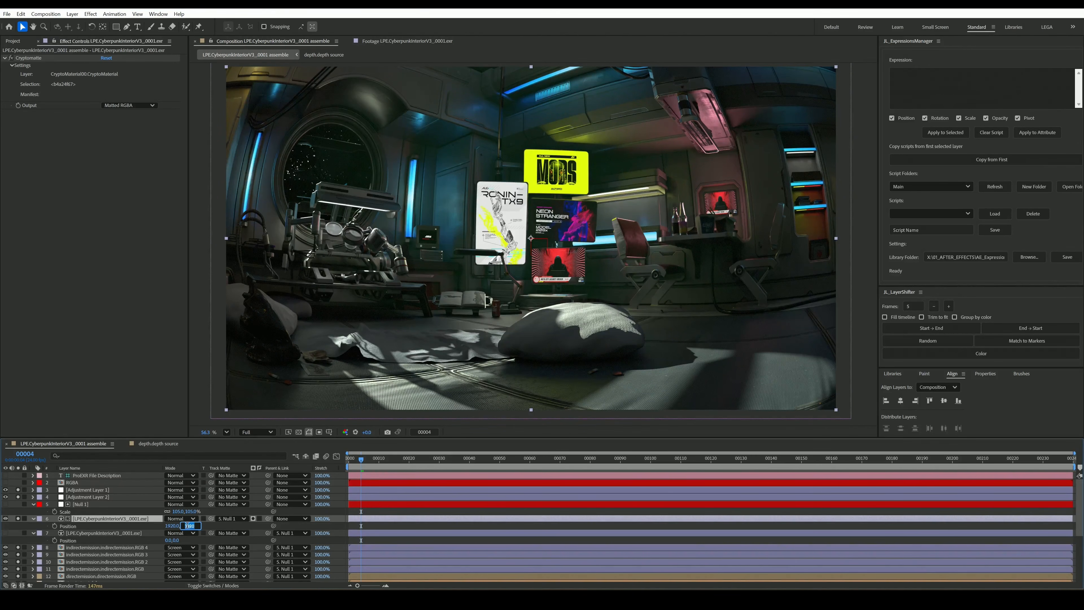
click(172, 526)
text(0)
click(209, 529)
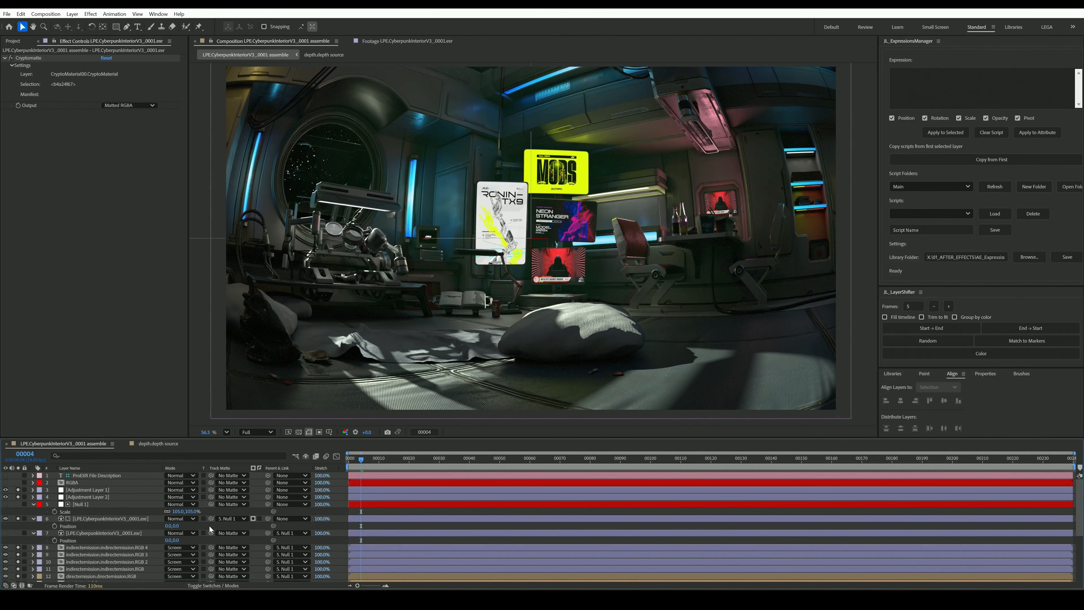
Remove the track matte from the Cryptomatte EXR layer and parent the layer to Null 1.
click(96, 520)
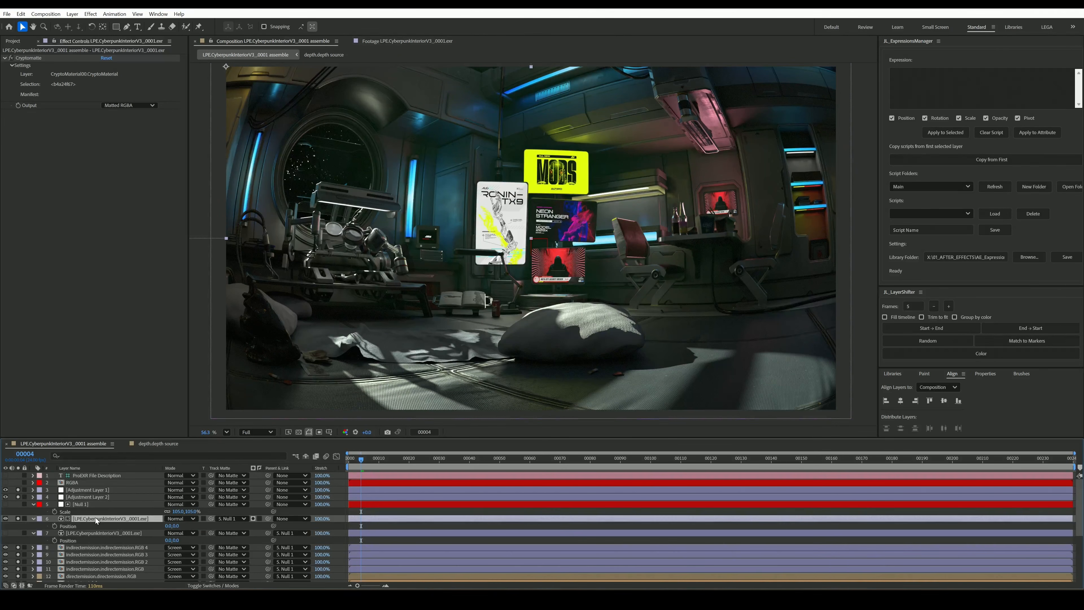
click(229, 519)
click(240, 319)
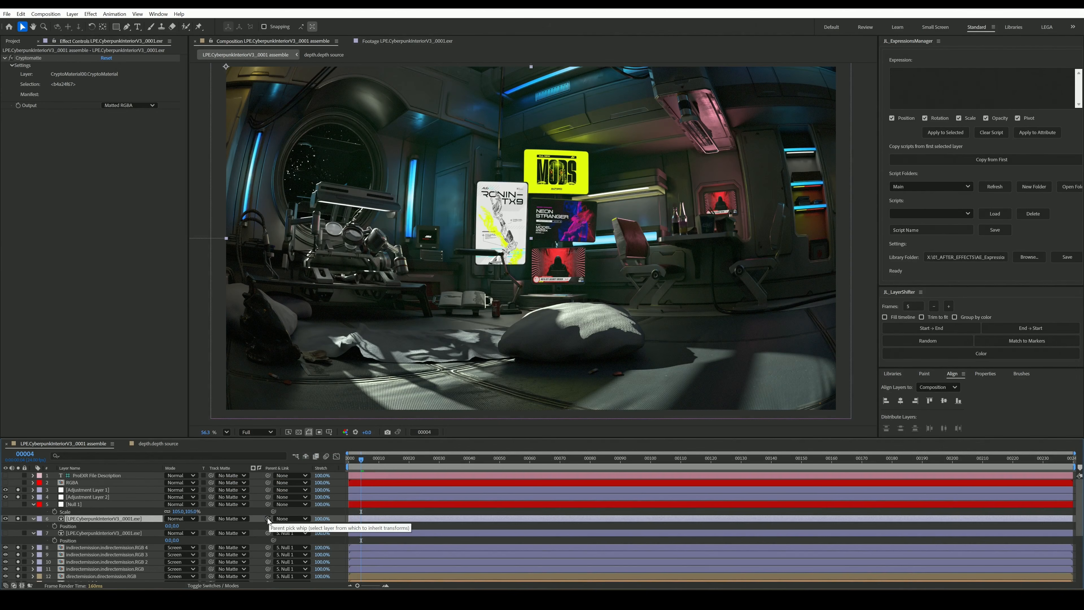
drag(268, 519, 91, 505)
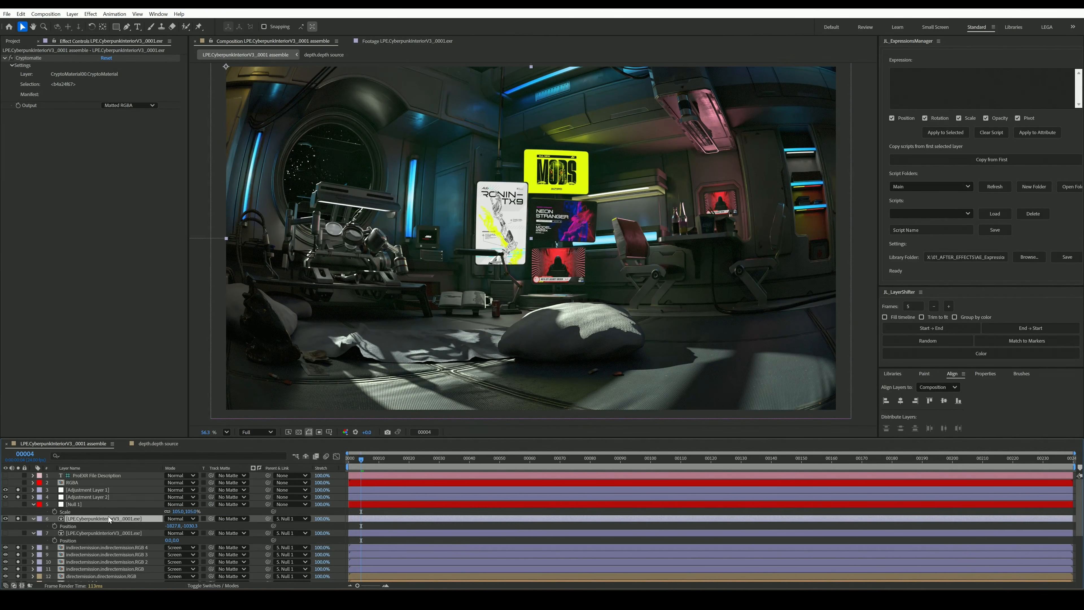
Set the parented Cryptomatte layer's position to 0, 0 so it lines up with the other passes.
click(172, 527)
text(0)
click(199, 530)
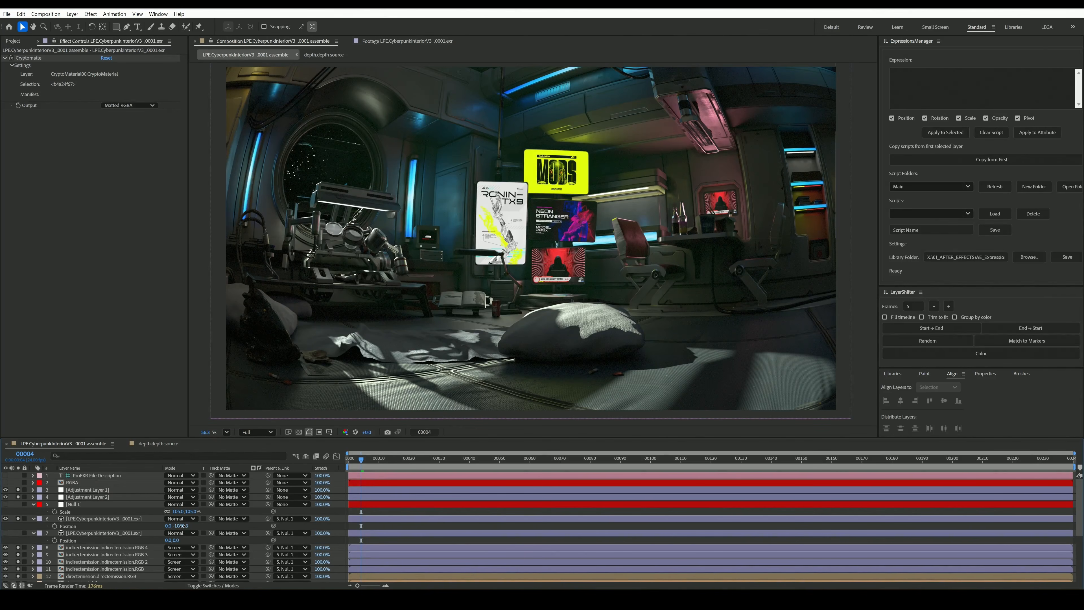
click(186, 526)
text(0)
click(201, 526)
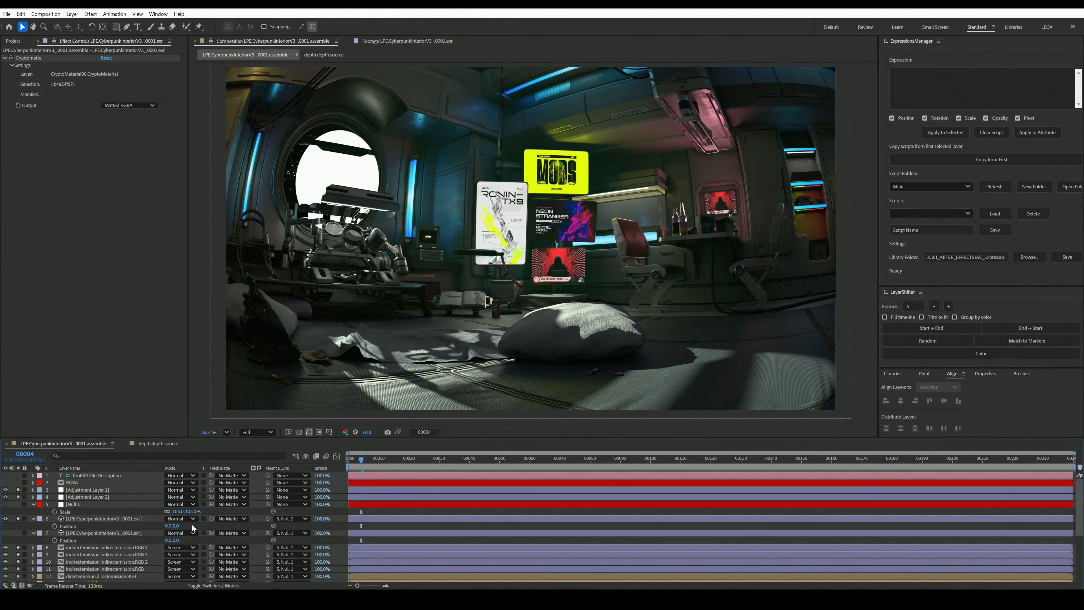
Set the Cryptomatte layer's scale to 100% to match the other EXR layer.
click(116, 520)
key(s)
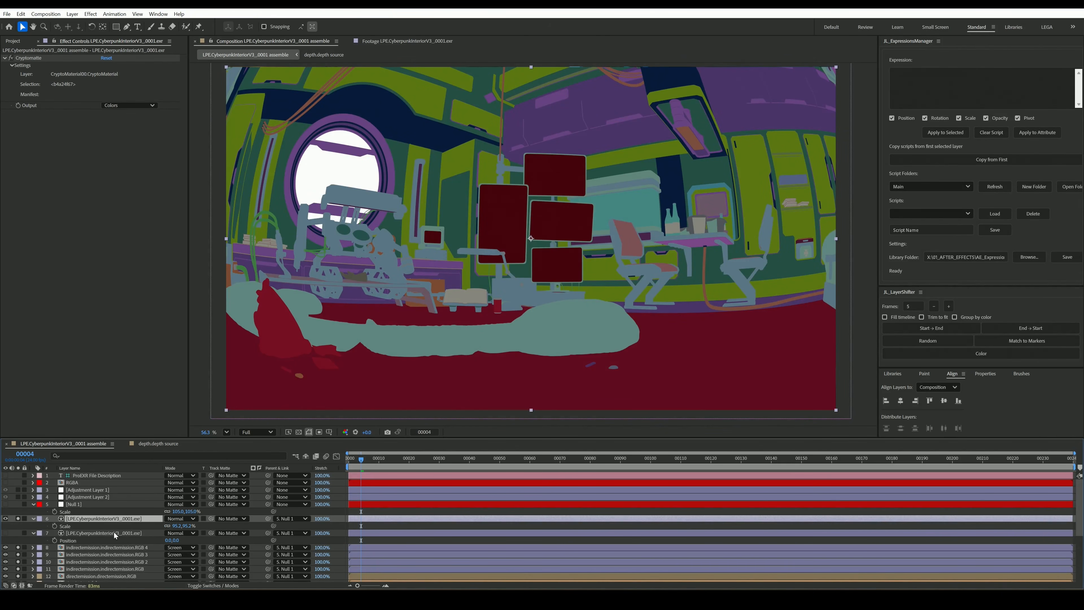
click(143, 536)
key(s)
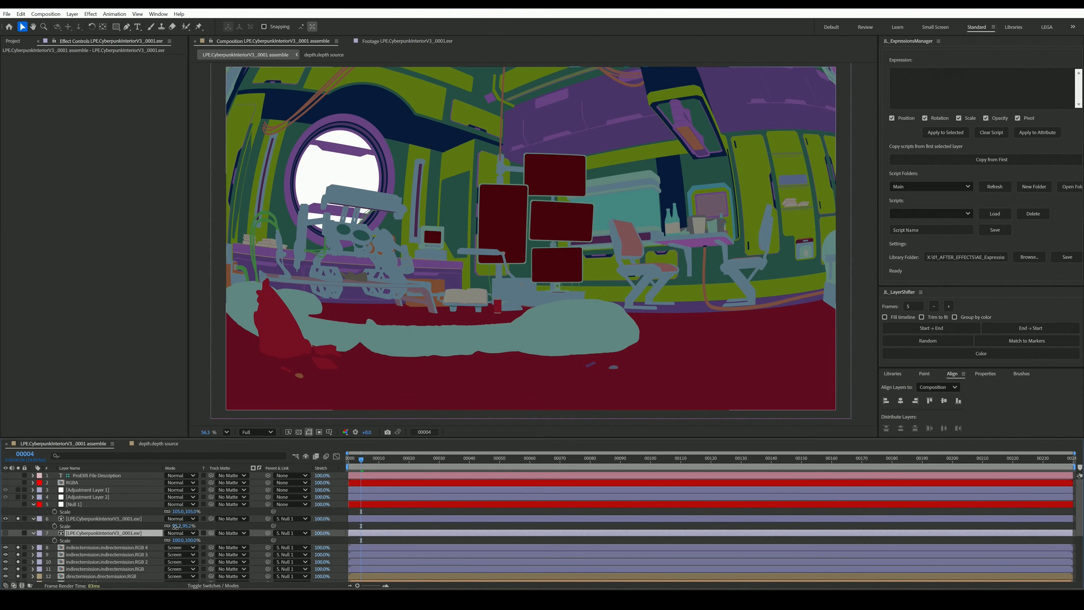
click(175, 527)
click(121, 519)
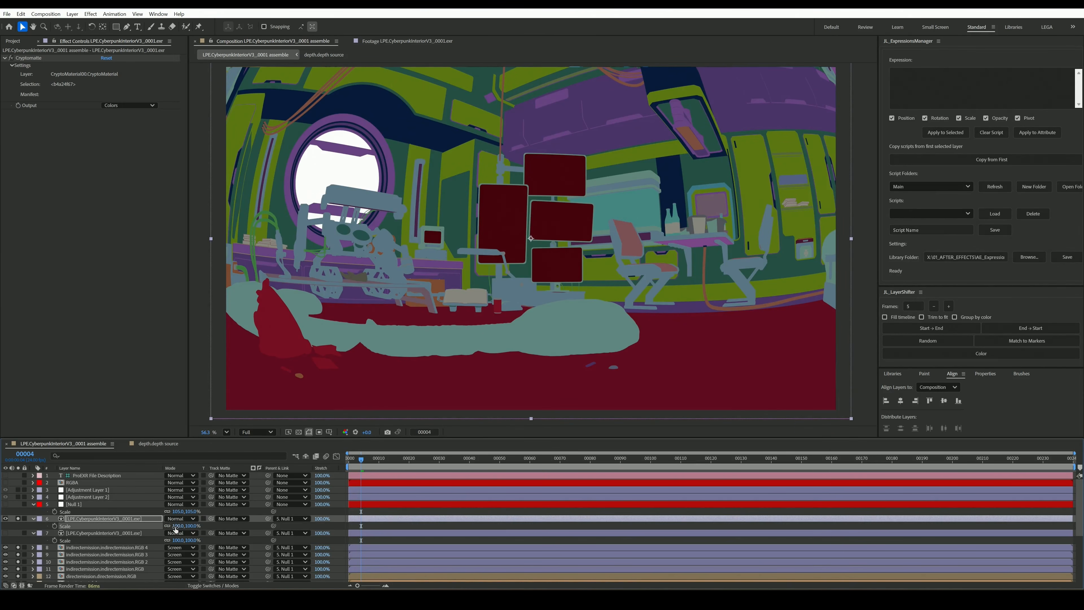
Solo both adjustment layers and the Cryptomatte layer again, and set the Cryptomatte output to Matted RGBA.
click(17, 497)
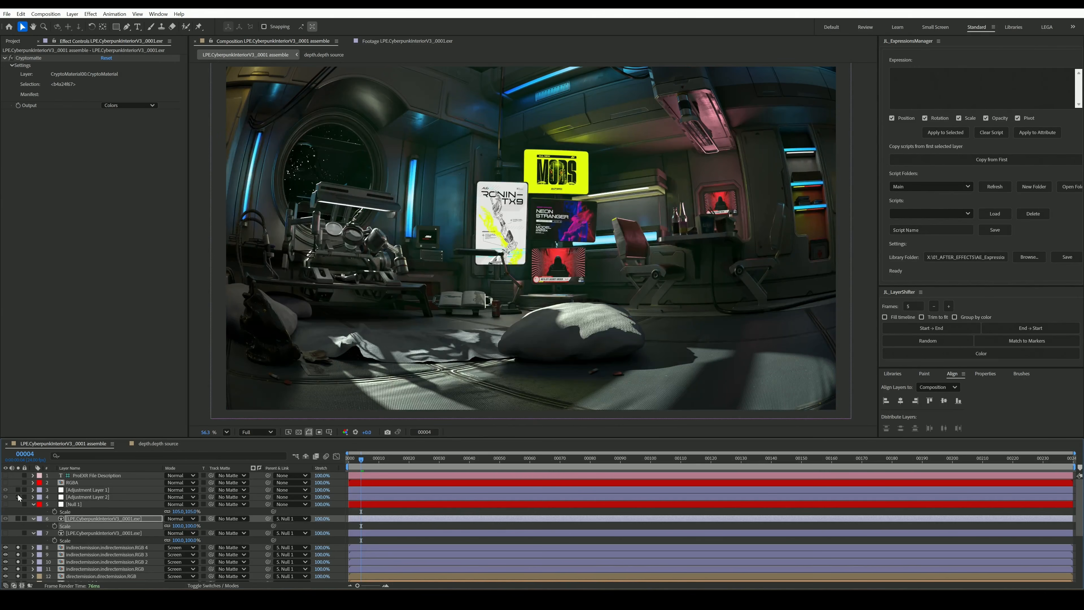
click(18, 490)
click(18, 518)
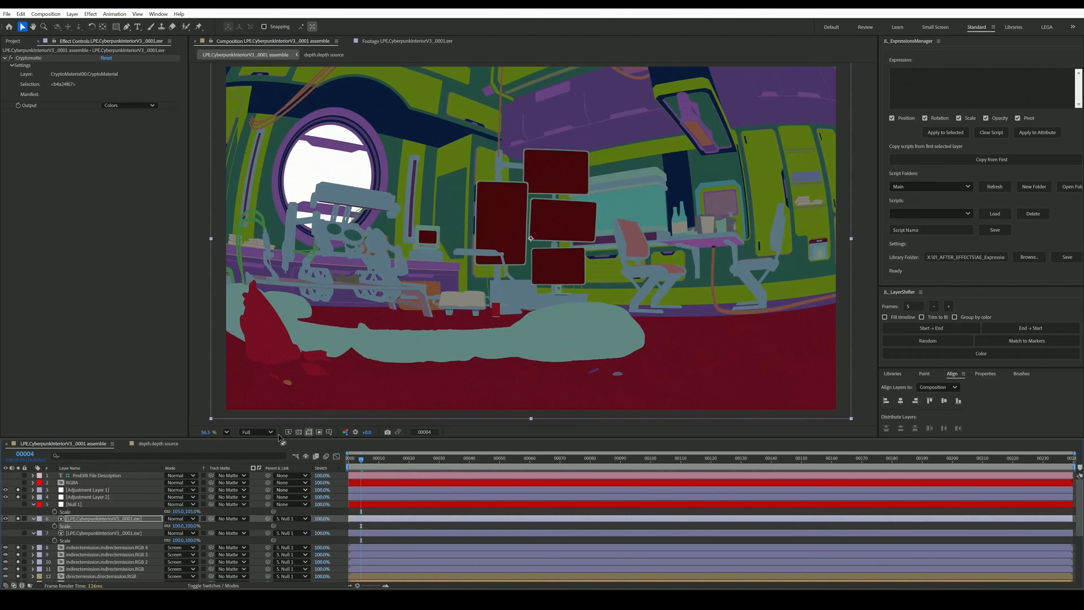
click(126, 123)
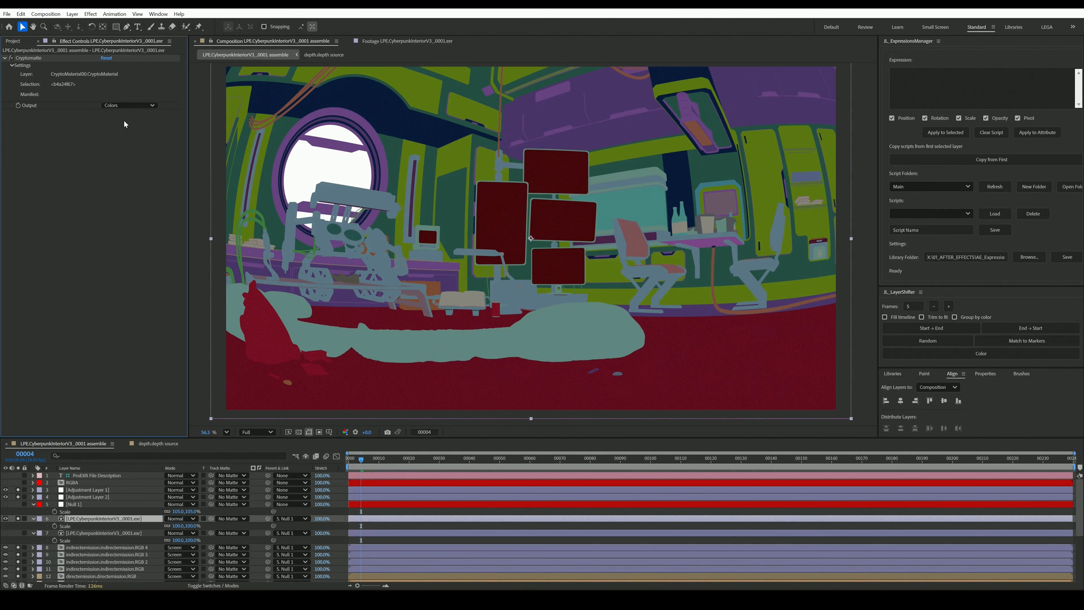
click(130, 105)
click(128, 132)
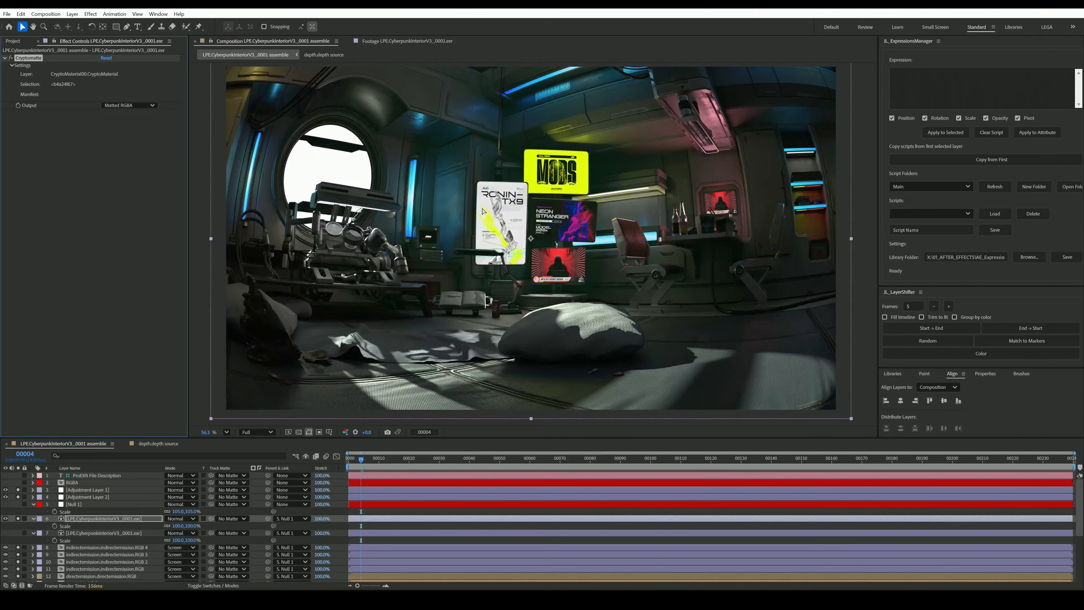
Apply Deep Glow 2 to the isolated window layer and adjust the glow's exposure.
key(ctrl+space)
text(de)
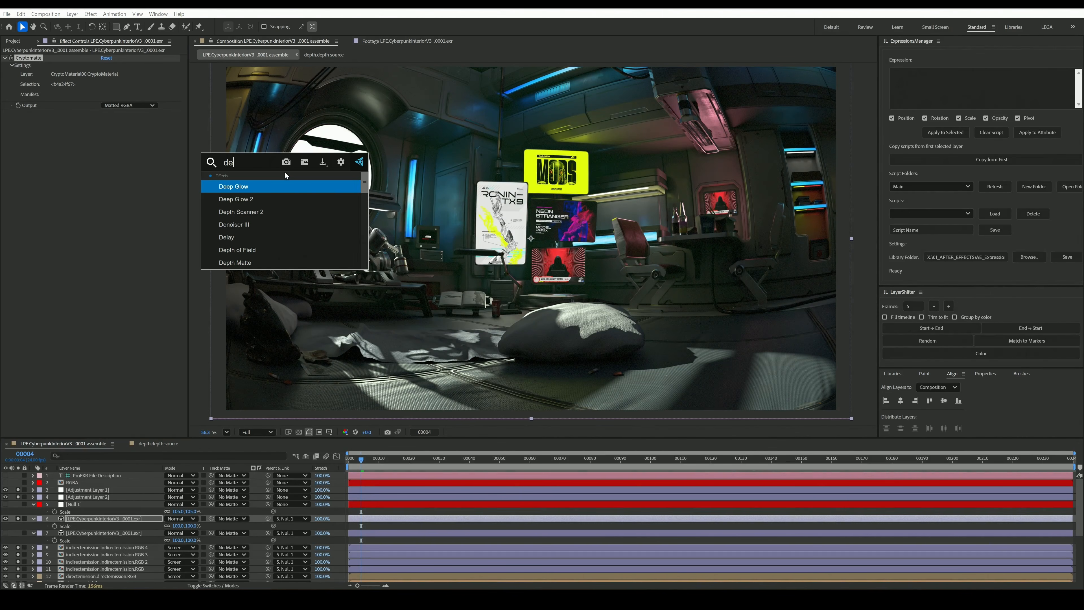
key(Down)
key(Return)
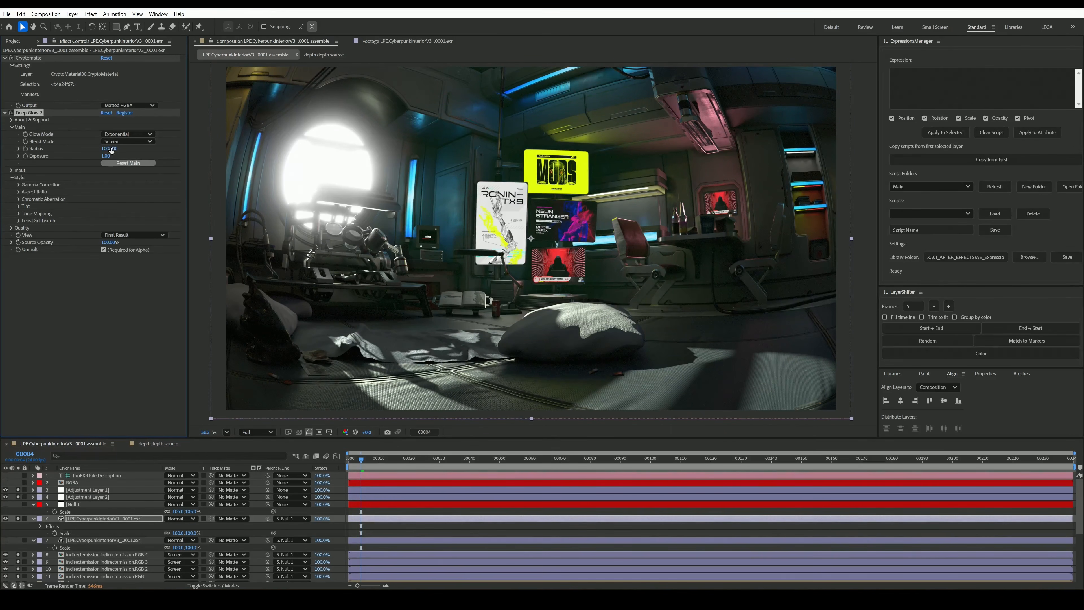
click(107, 155)
key(Return)
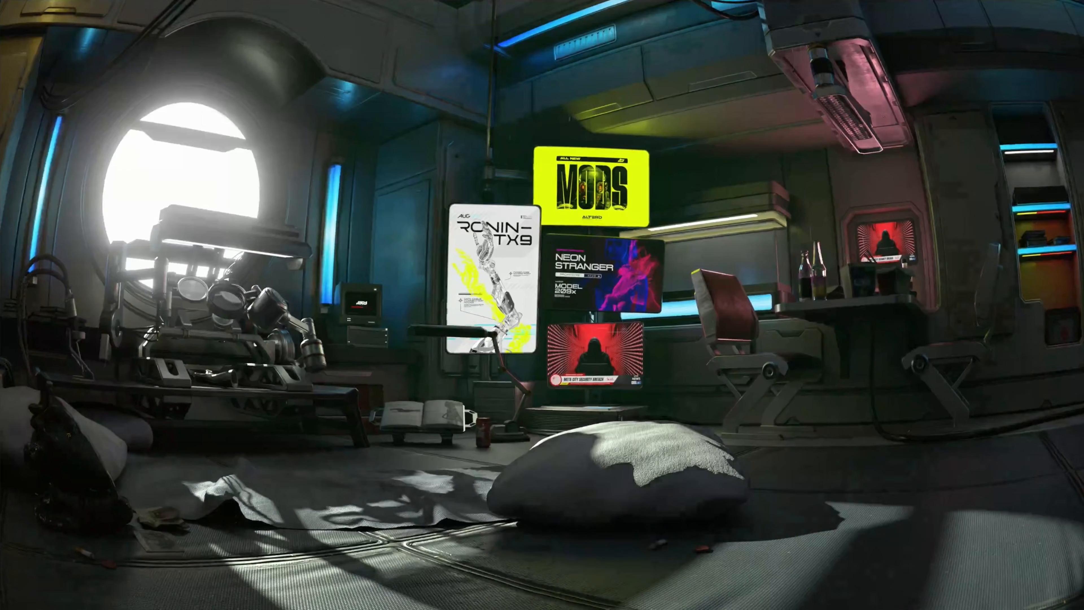